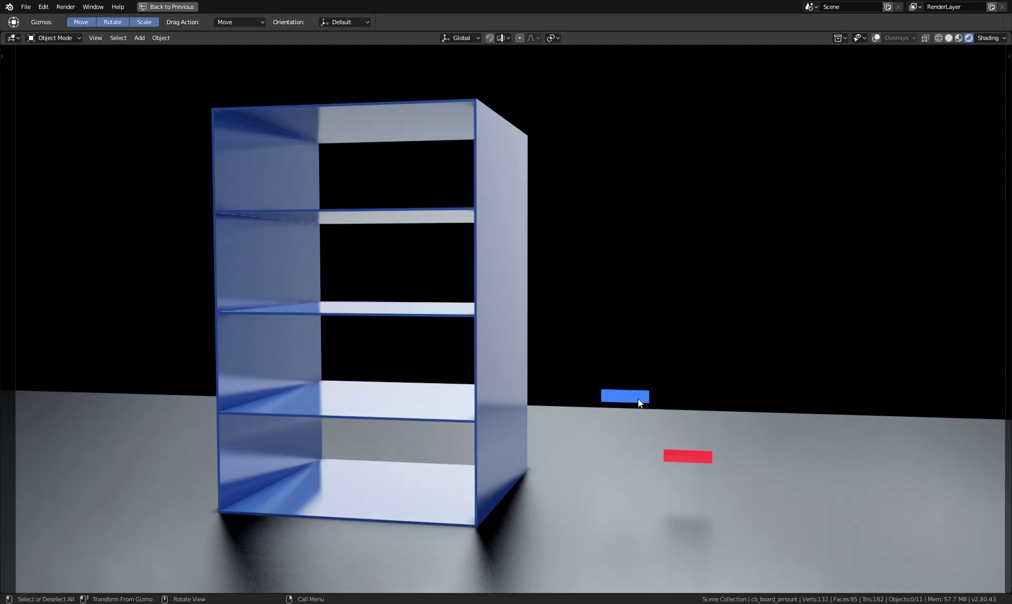
- Lower the blue cb_board_amount slider along the global Z axis to reduce the number of shelf boards
key("g")
key("z")
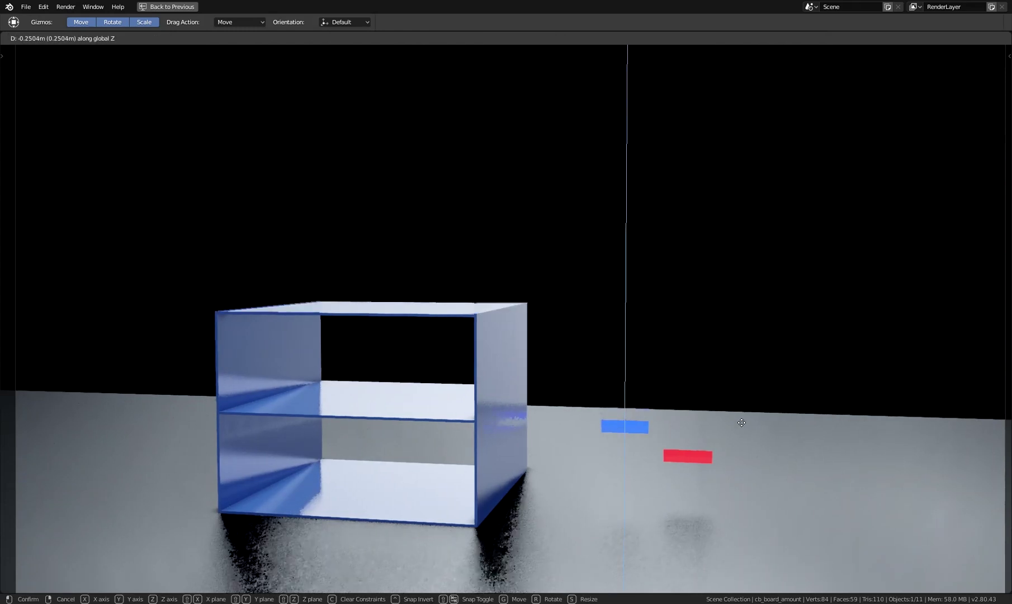
left_click(745, 403)
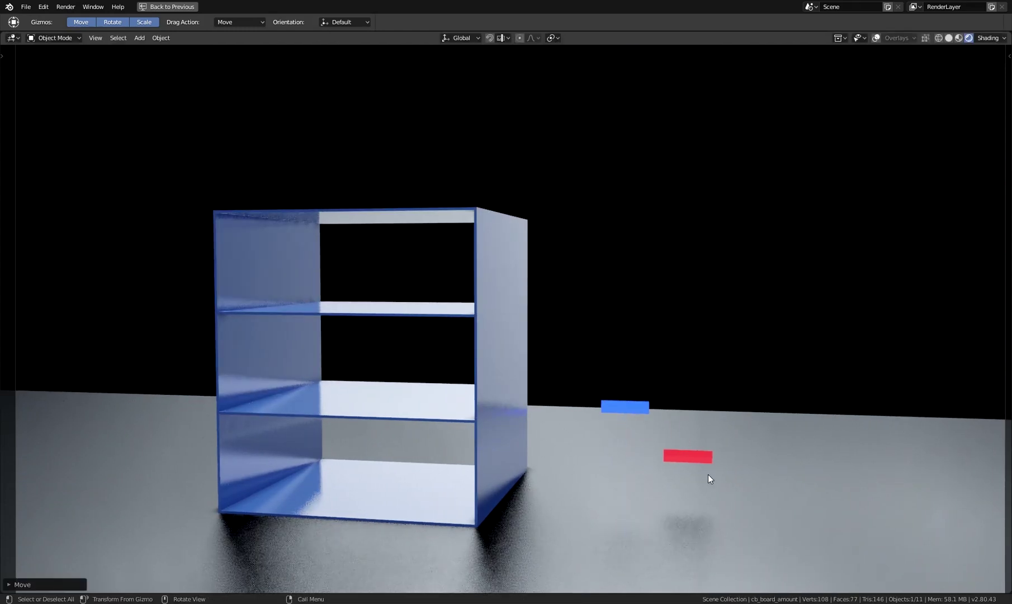
- Move the red cb_distance slider along the global Z axis to change the spacing between the shelf boards
left_click(698, 460)
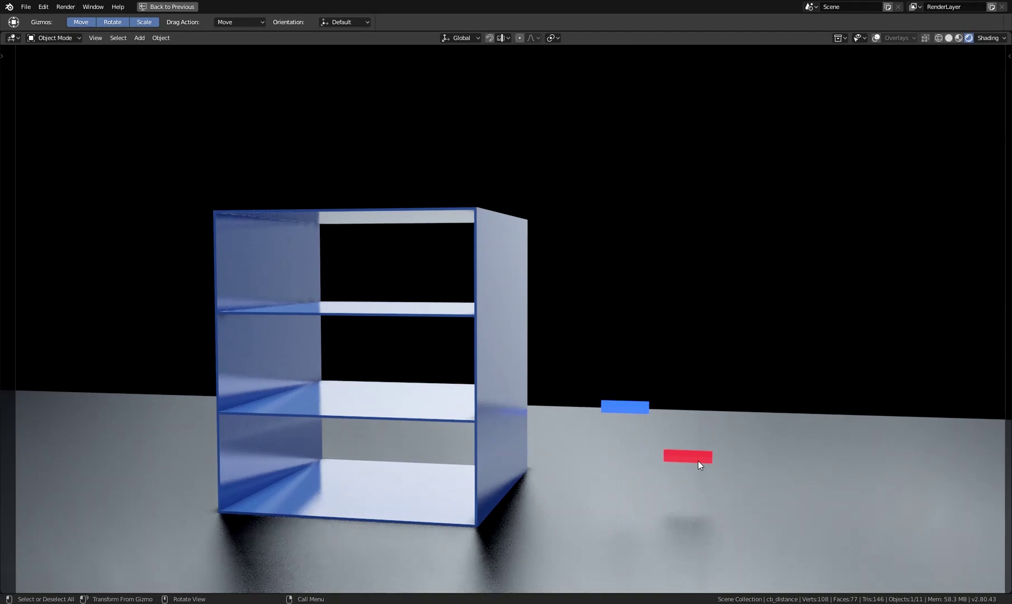
key("g")
key("z")
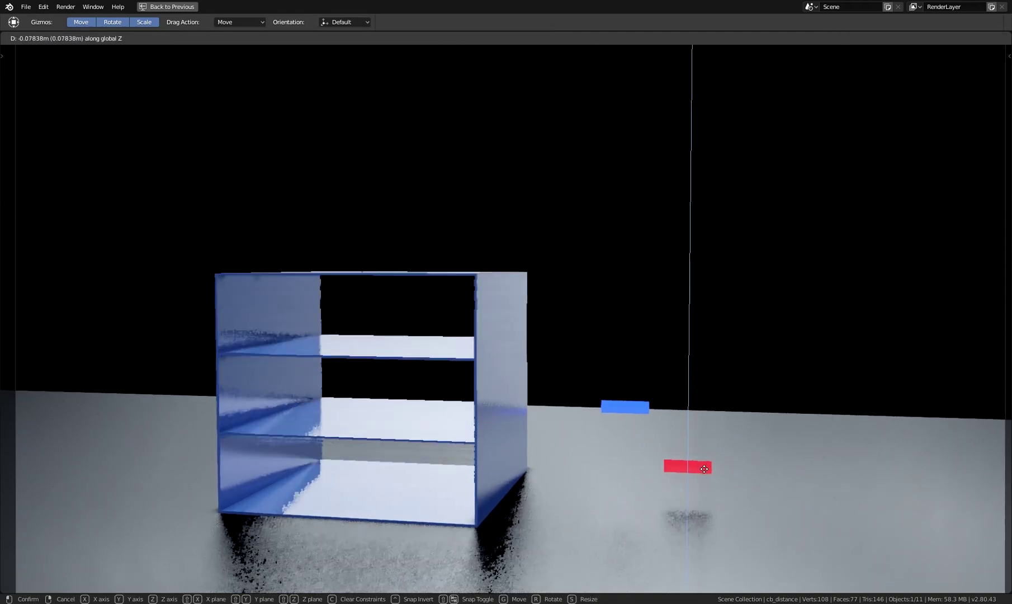
left_click(633, 335)
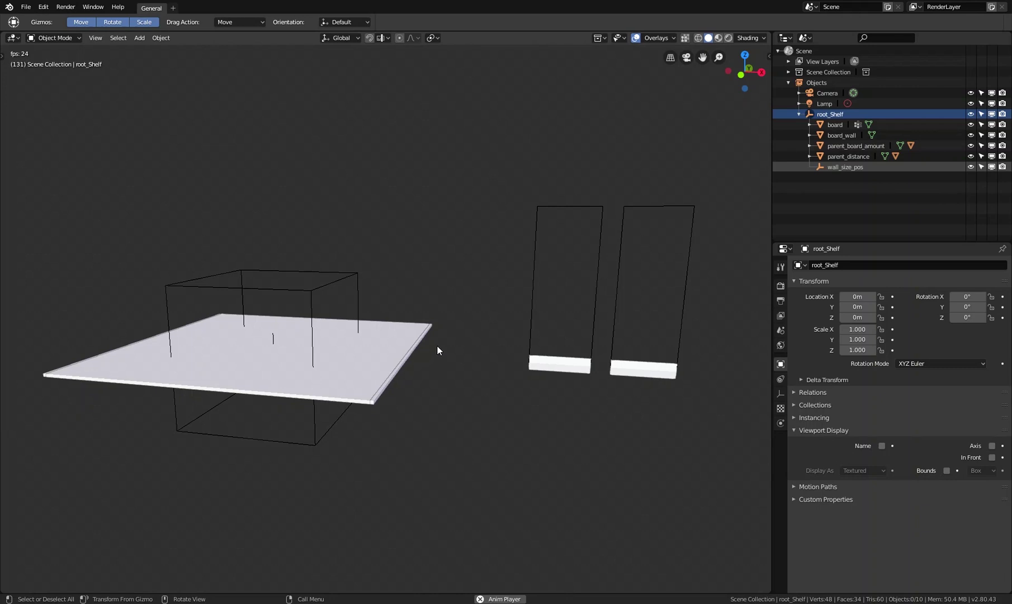
- Examine the root_Shelf box empty and the small wall_size_pos empty inside it by selecting each one
middle_click_drag(437, 345, 394, 316)
left_click(395, 306)
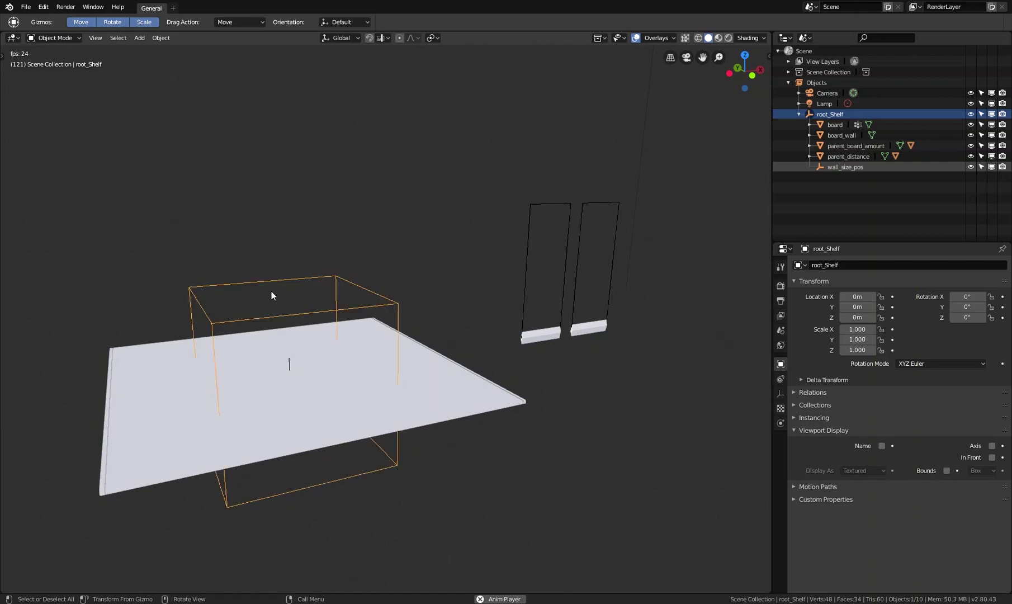
middle_click_drag(433, 334, 348, 332)
left_click(289, 359)
middle_click_drag(358, 400, 455, 349)
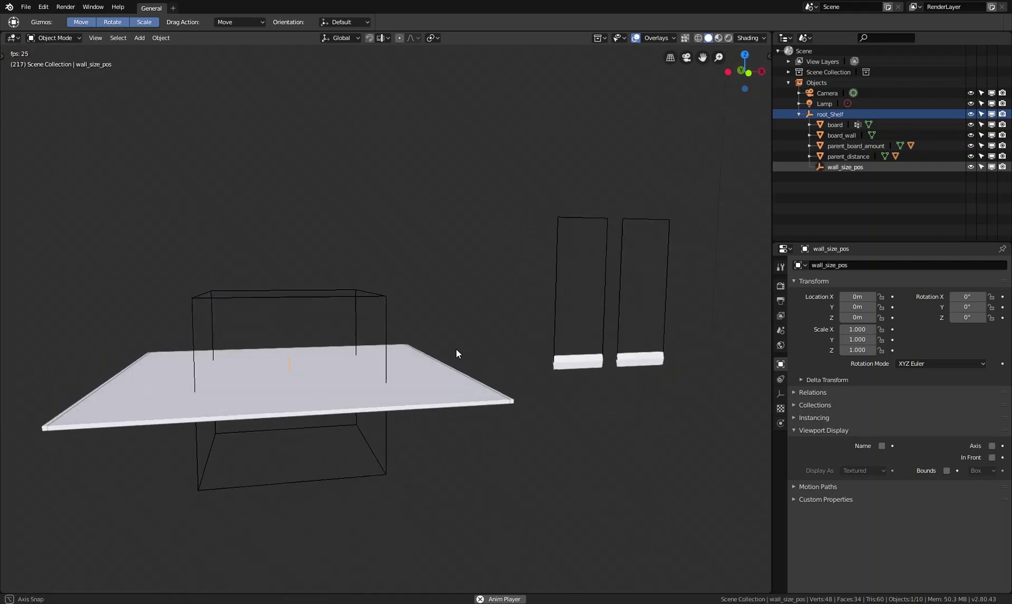
- Examine the edges of the parent_board_amount frame in Edit Mode, then return to Object Mode
left_click(557, 235)
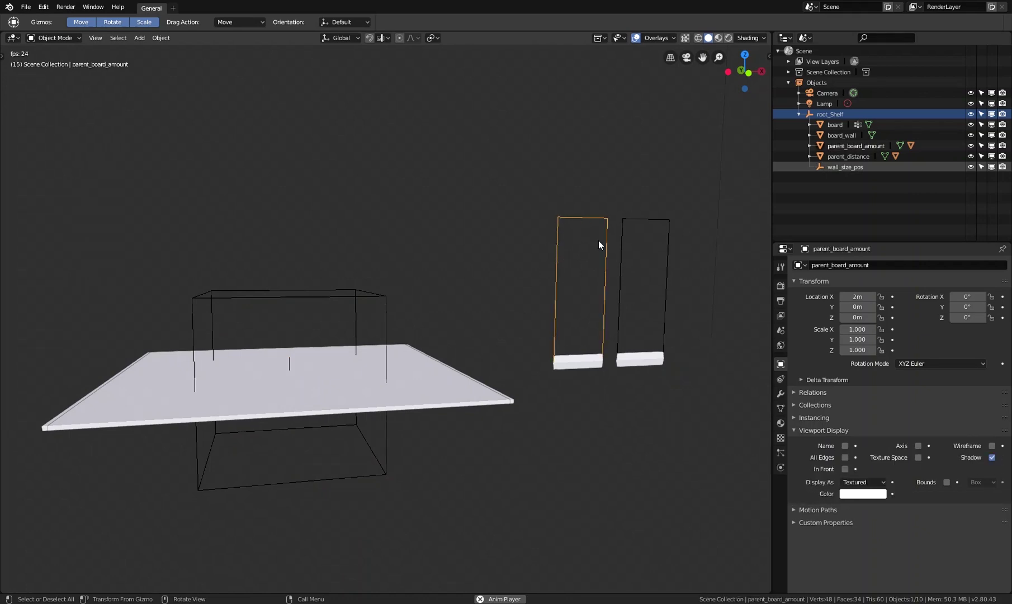
middle_click_drag(616, 254, 539, 249, "shift")
key("Tab")
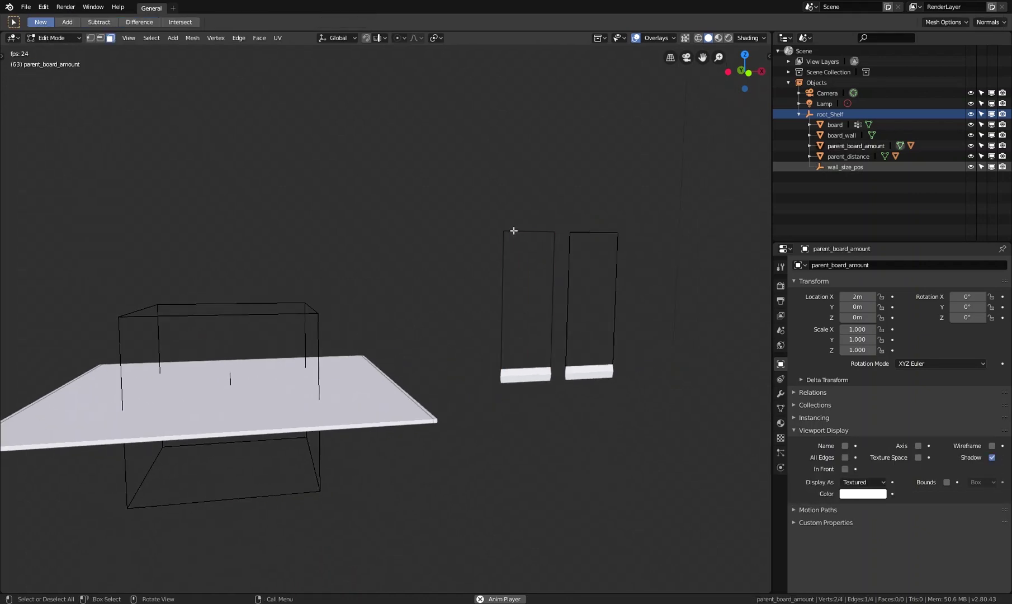
left_click(552, 249)
key("2")
left_click(553, 249)
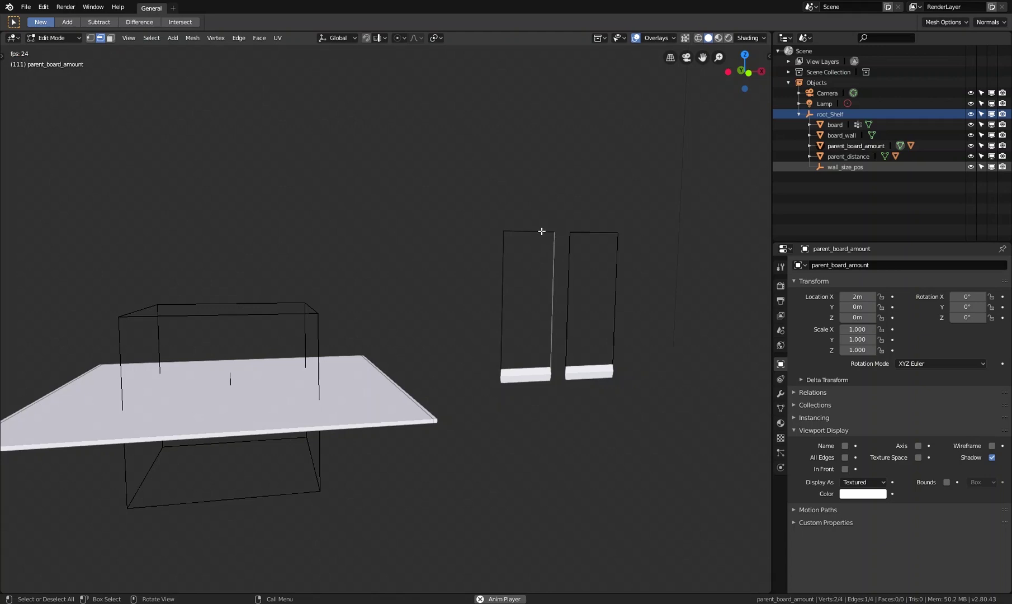
left_click(531, 253)
left_click(500, 263)
middle_click_drag(550, 265, 502, 276)
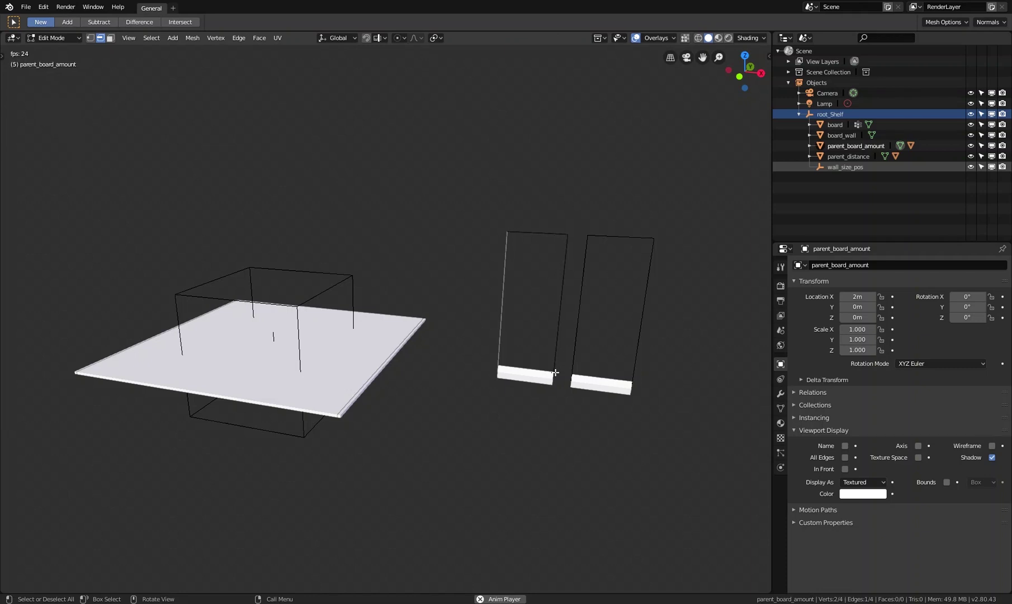
scroll(524, 264, "up", 1)
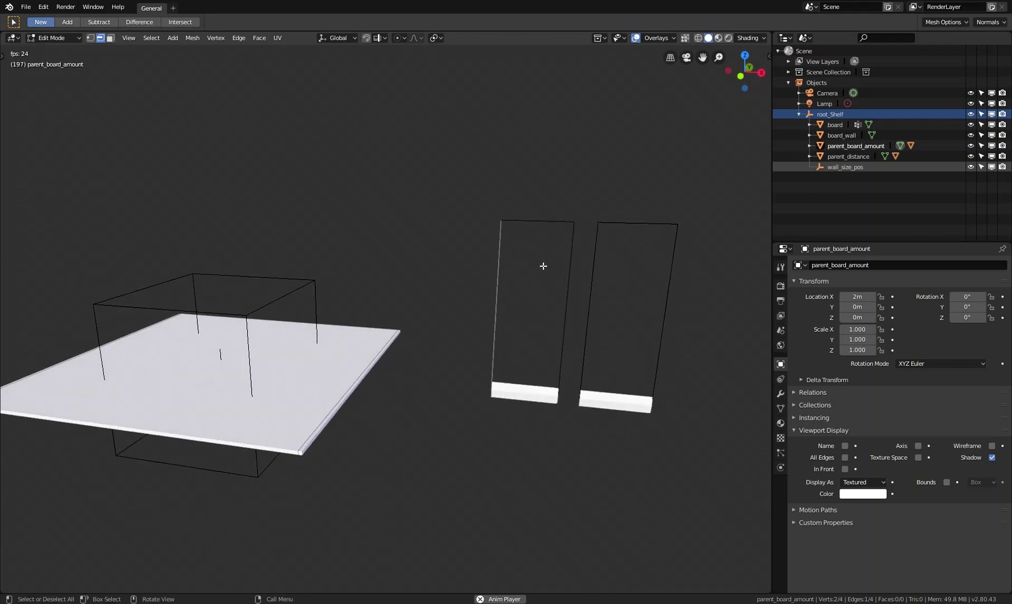
key("Tab")
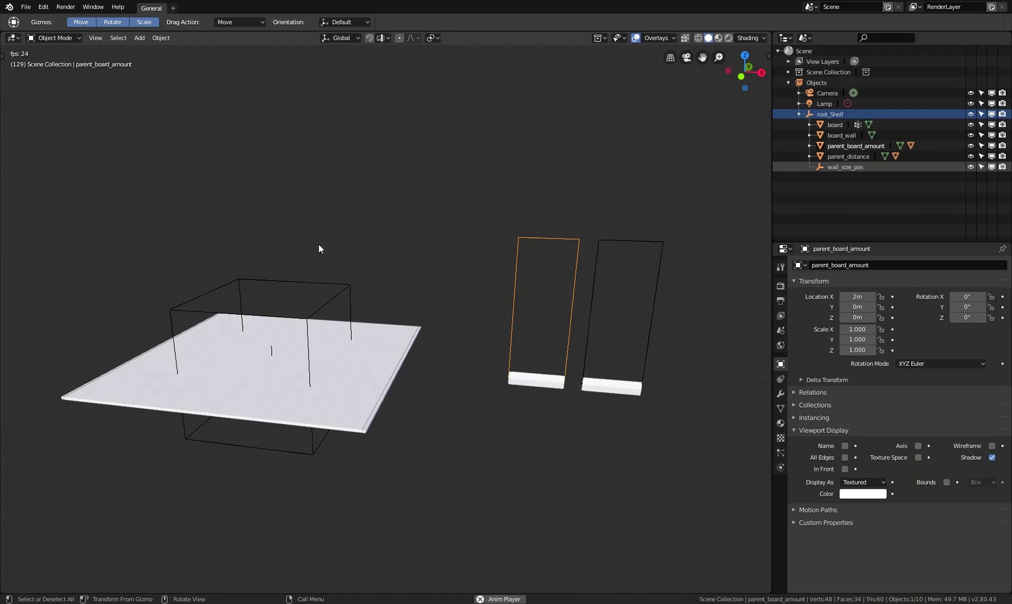
- Try moving the board object on its own, then cancel the move
left_click(408, 363)
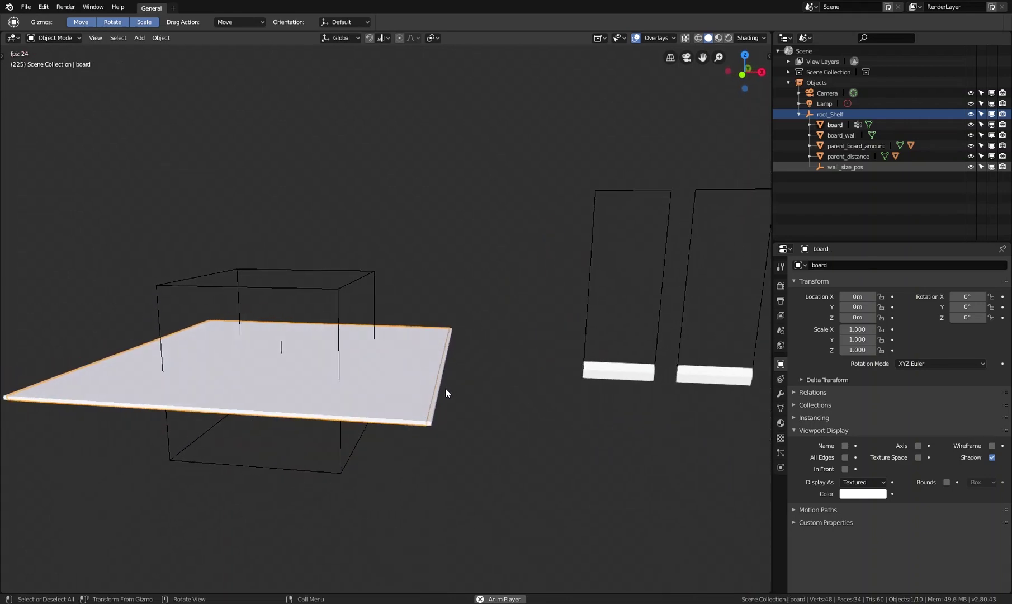
key("g")
right_click(443, 337)
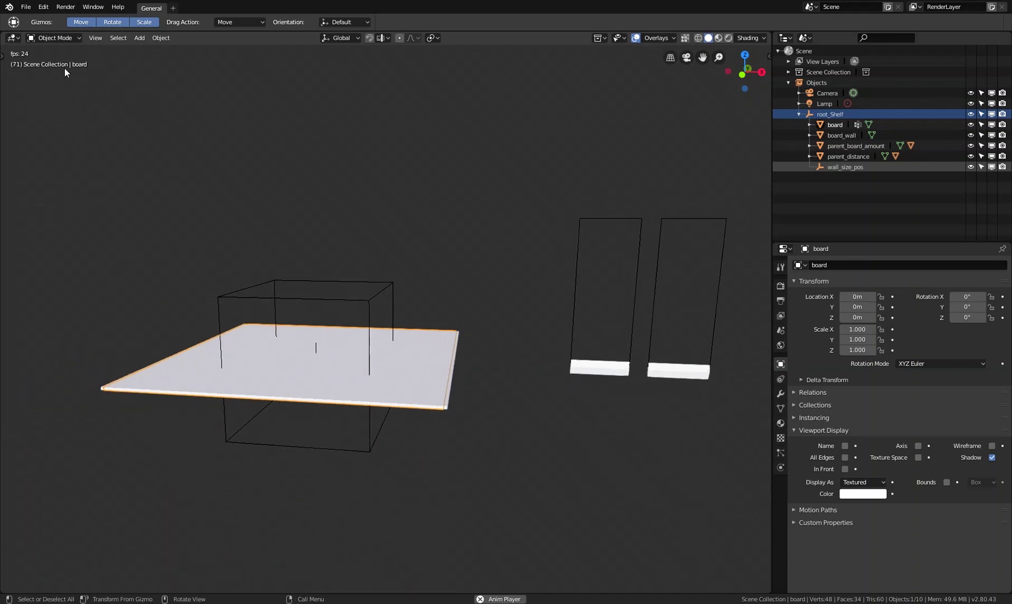
- Try moving the board_wall pieces separately from the board, cancelling each move, and compare both objects at the board's edge
left_click(441, 350)
key("g")
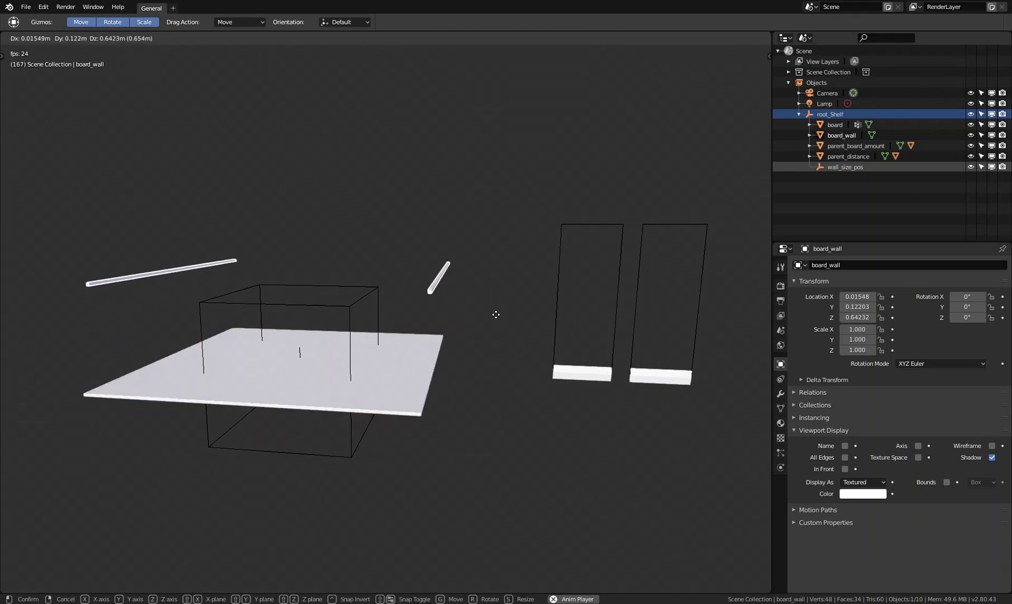
key("Escape")
scroll(475, 380, "up", 3)
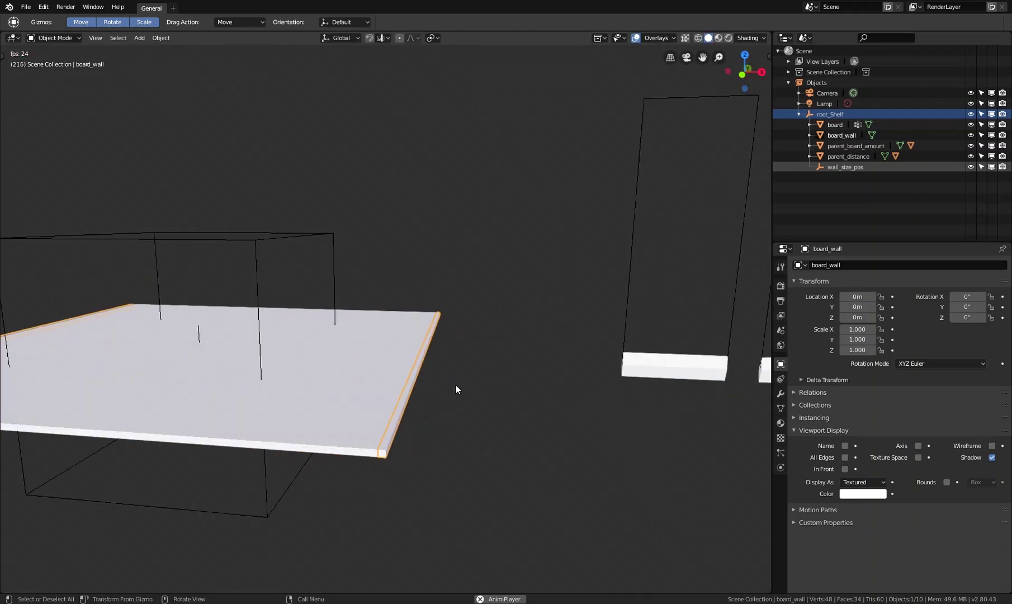
left_click(378, 411)
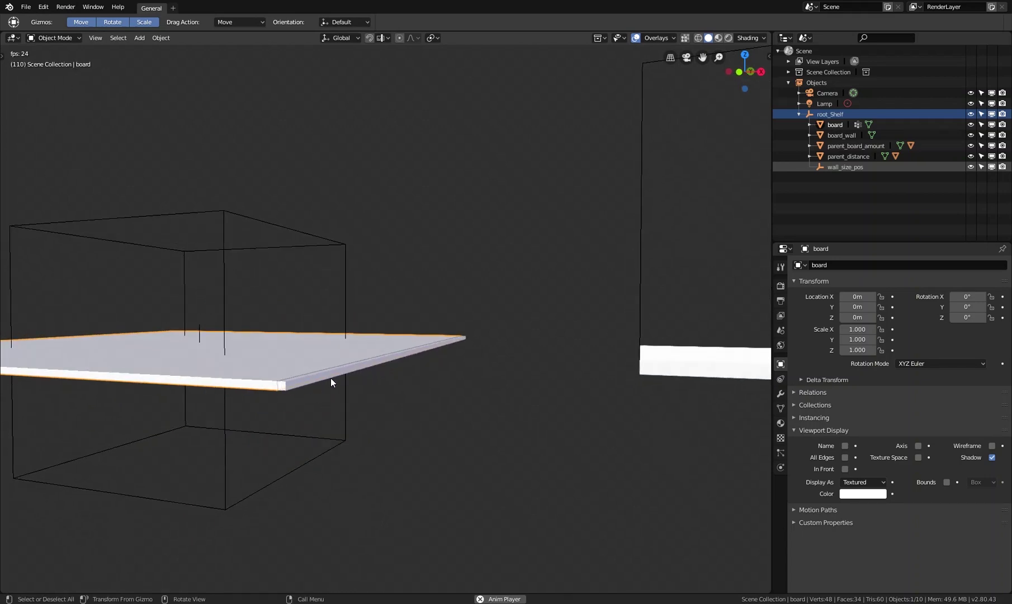
left_click(386, 382)
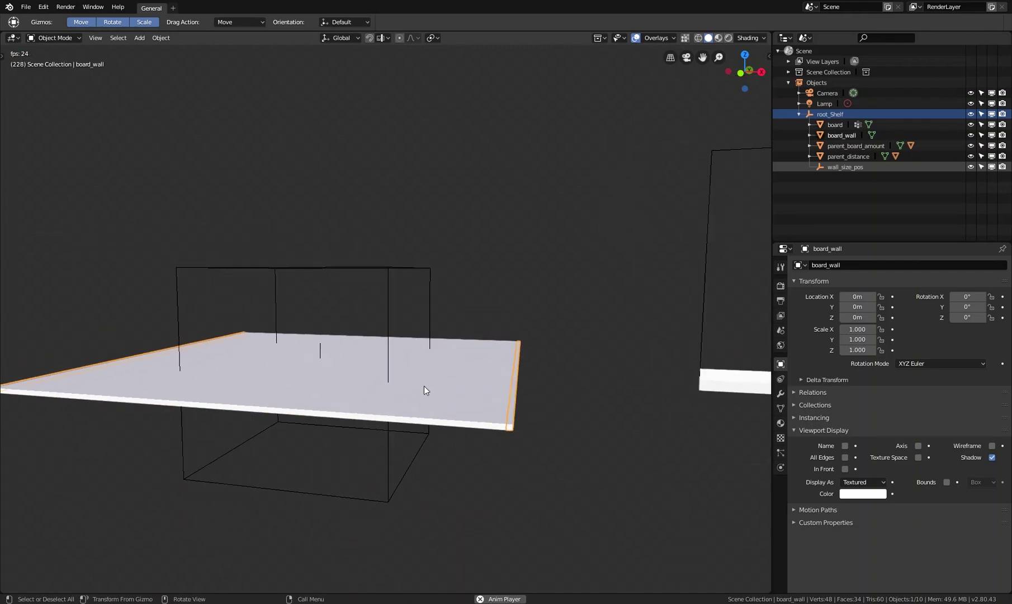
key("g")
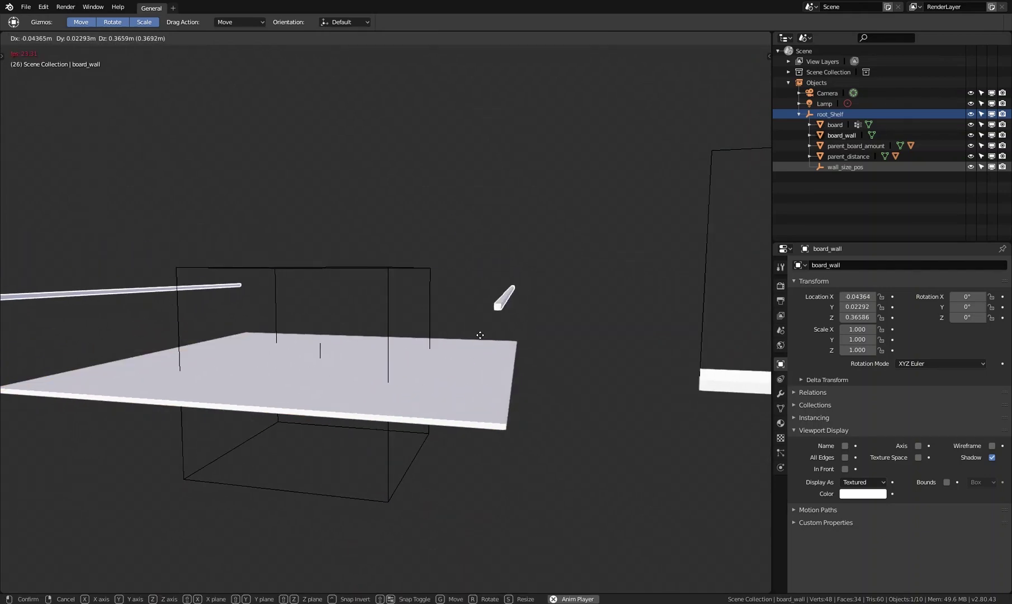
key("Escape")
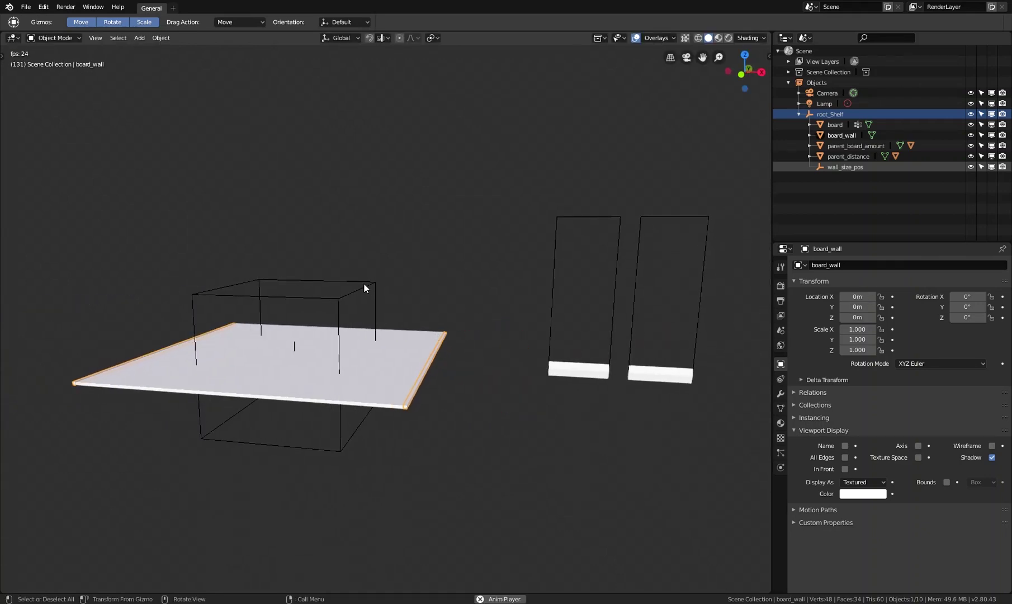
- Try moving the root_Shelf empty with its children and the parent_board_amount frame with its slider, cancelling each move
left_click(363, 285)
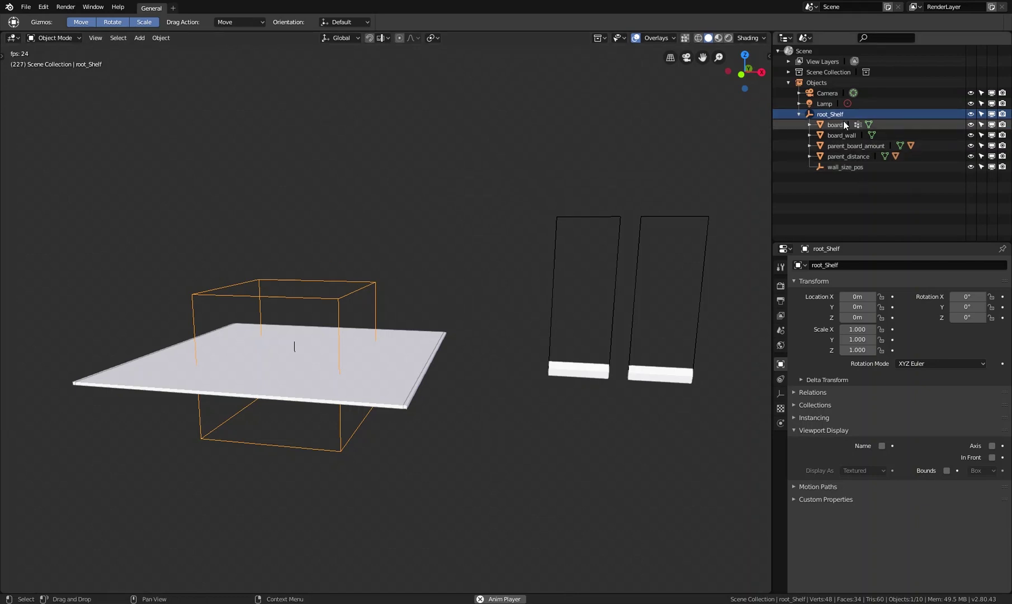
key("g")
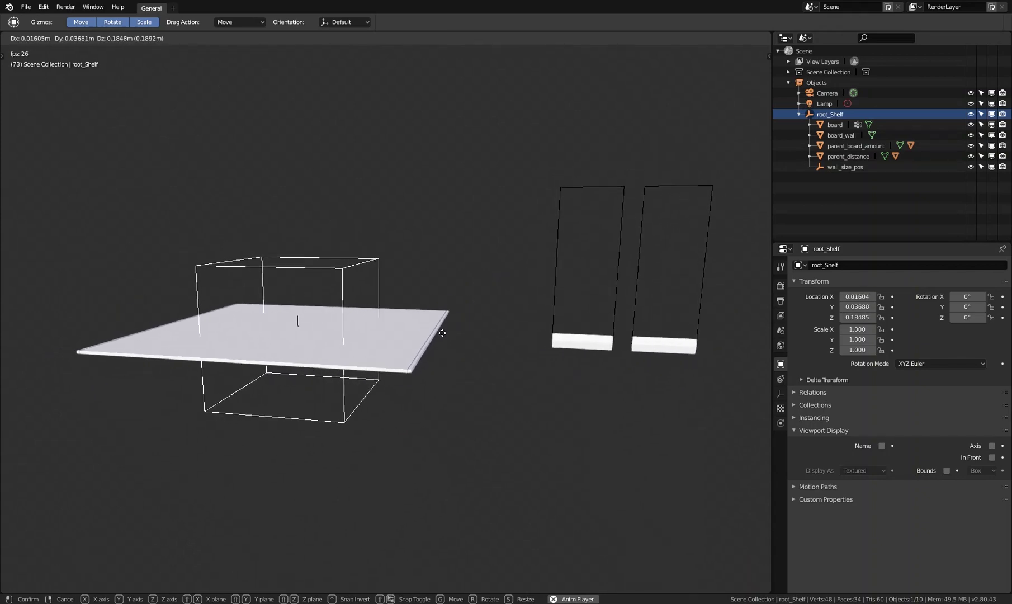
key("Escape")
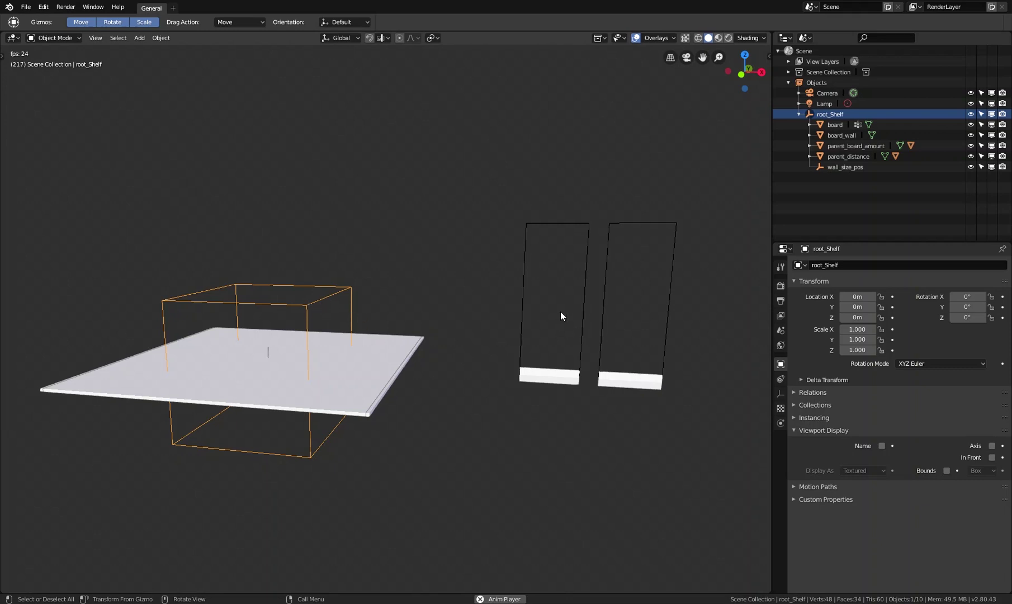
left_click(526, 297)
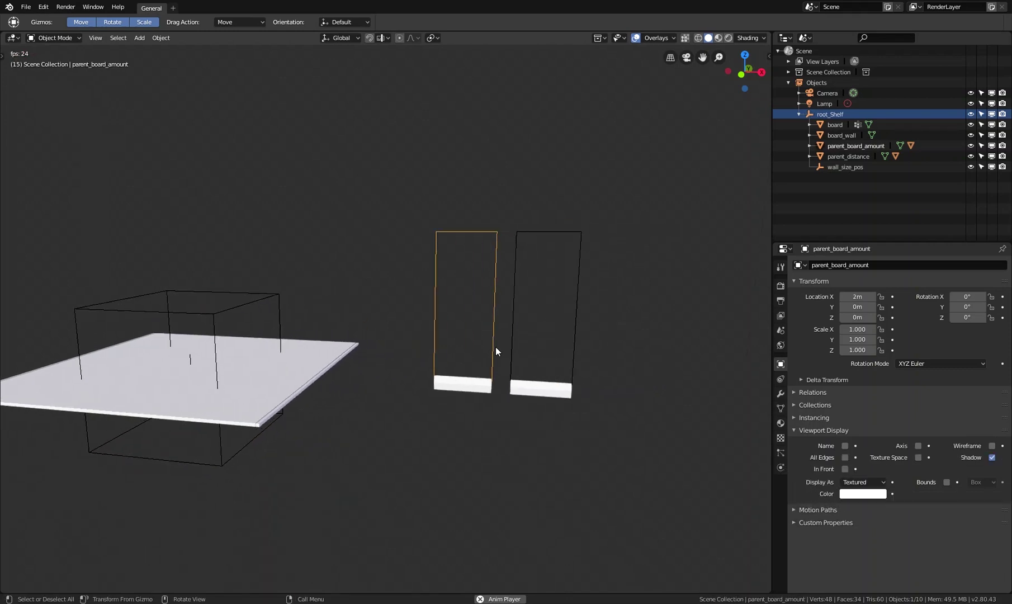
key("g")
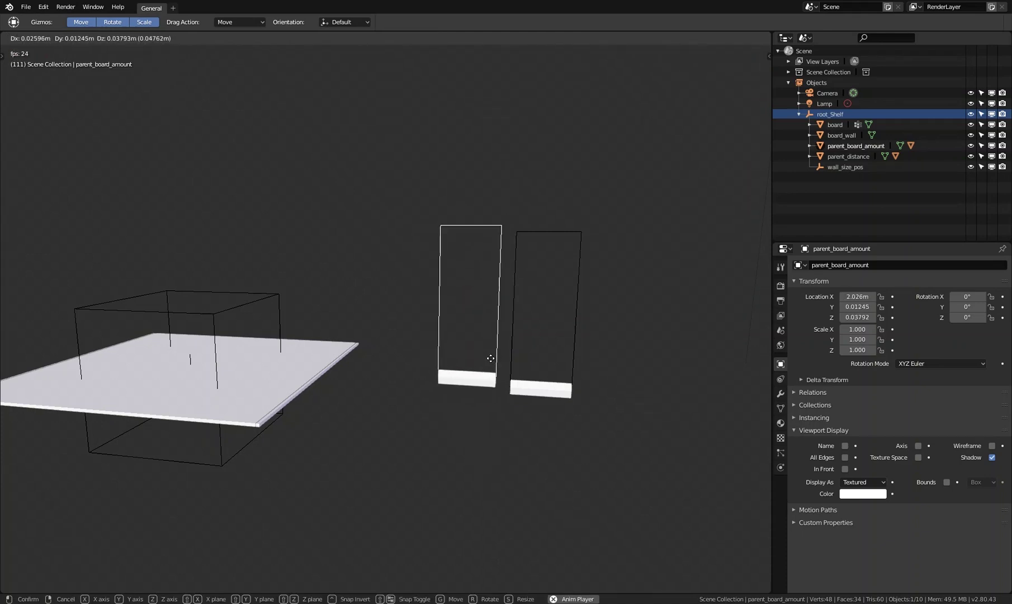
key("Escape")
- Inspect the sh_board_amount slider, the parent_distance frame and the sh_distance slider by selecting them in turn
left_click(470, 385)
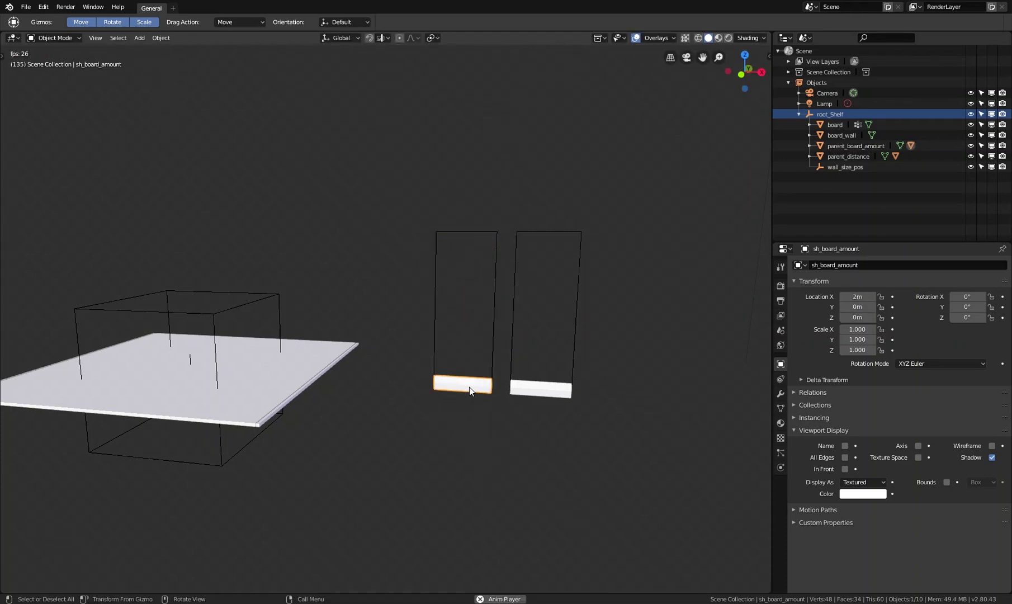
left_click(493, 285)
left_click(573, 367)
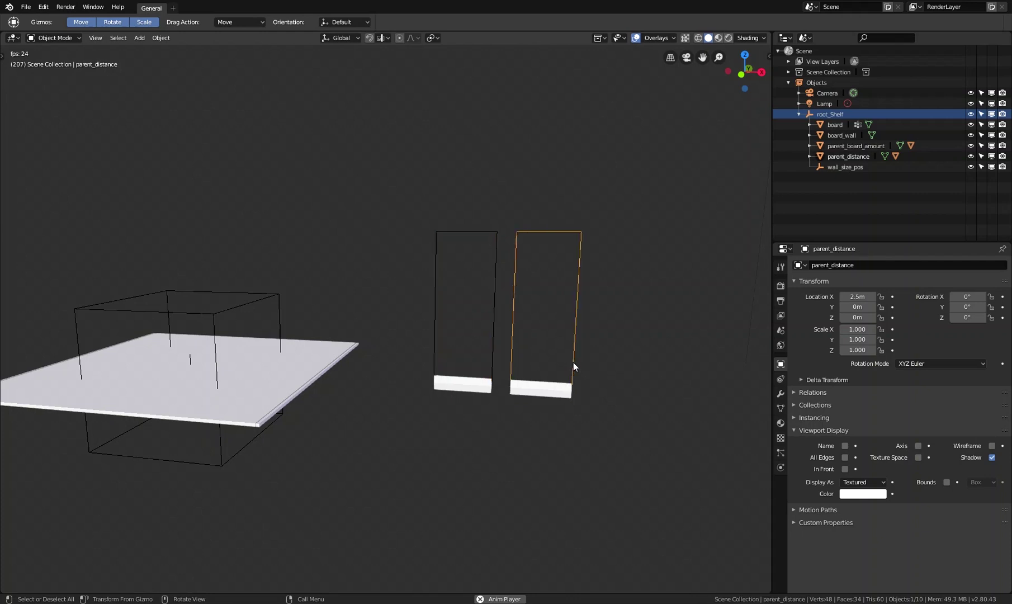
left_click(564, 391)
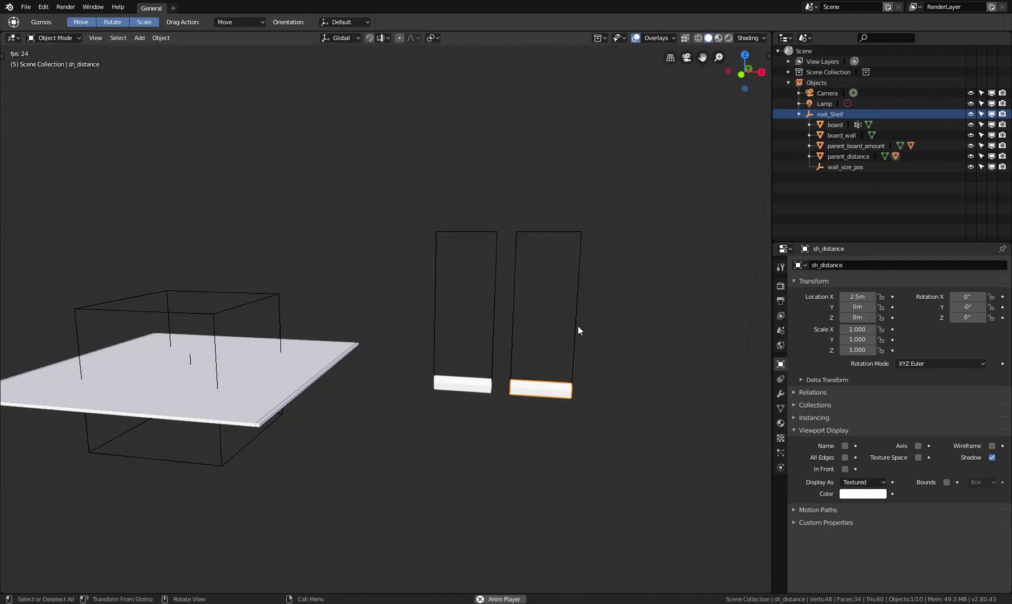
middle_click_drag(573, 373, 498, 366)
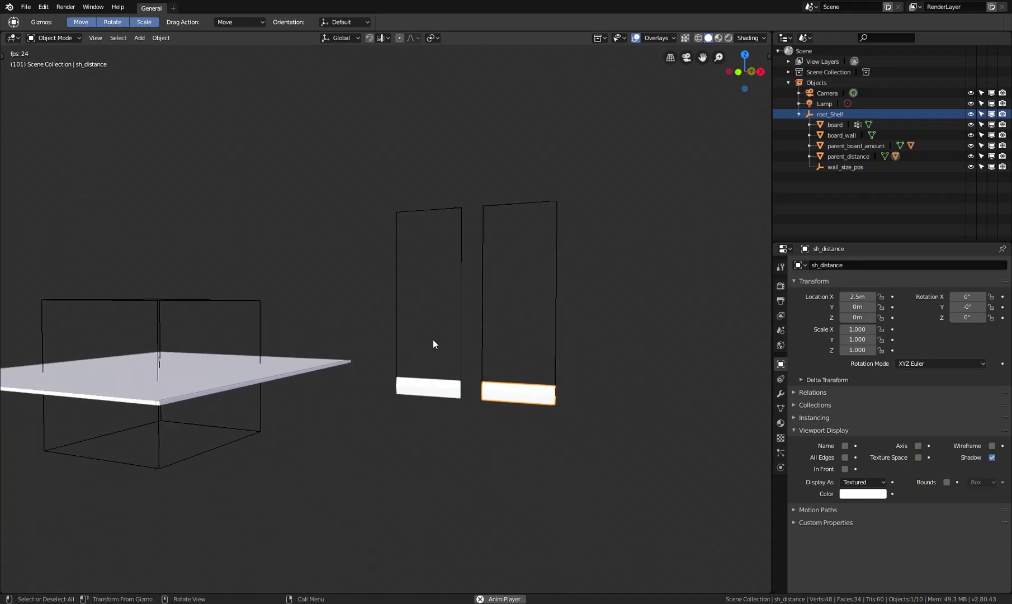
- Try moving the sh_board_amount slider freely and cancel, then move it along the global Z axis by 0
left_click(493, 406)
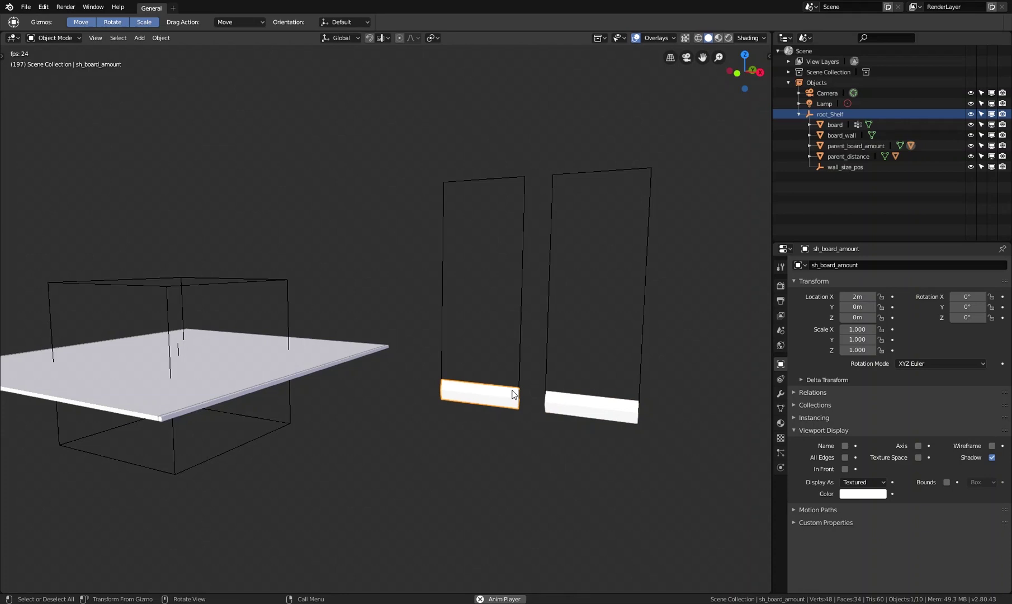
key("g")
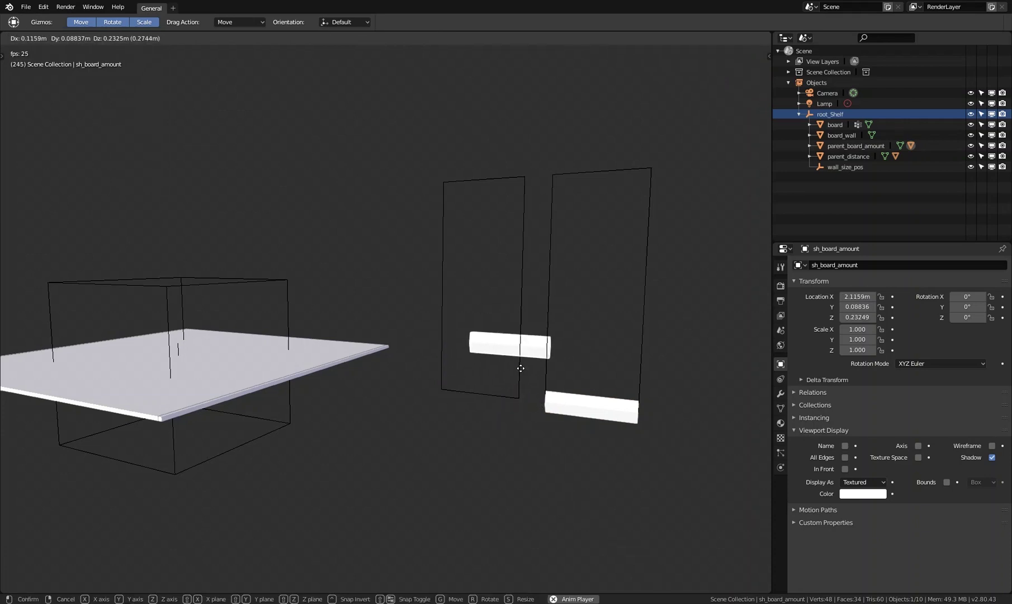
key("Escape")
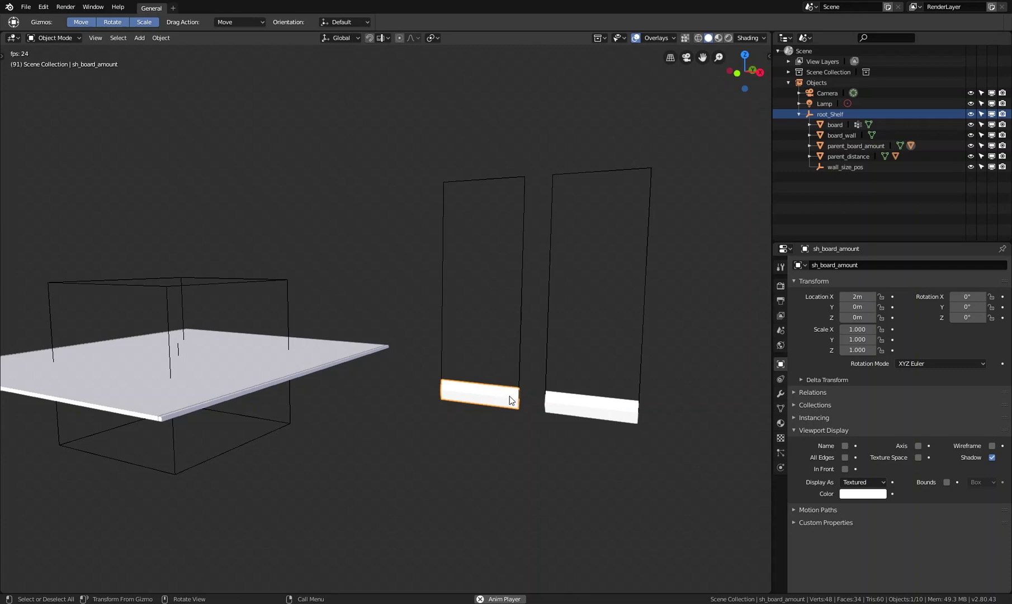
key("g")
key("z")
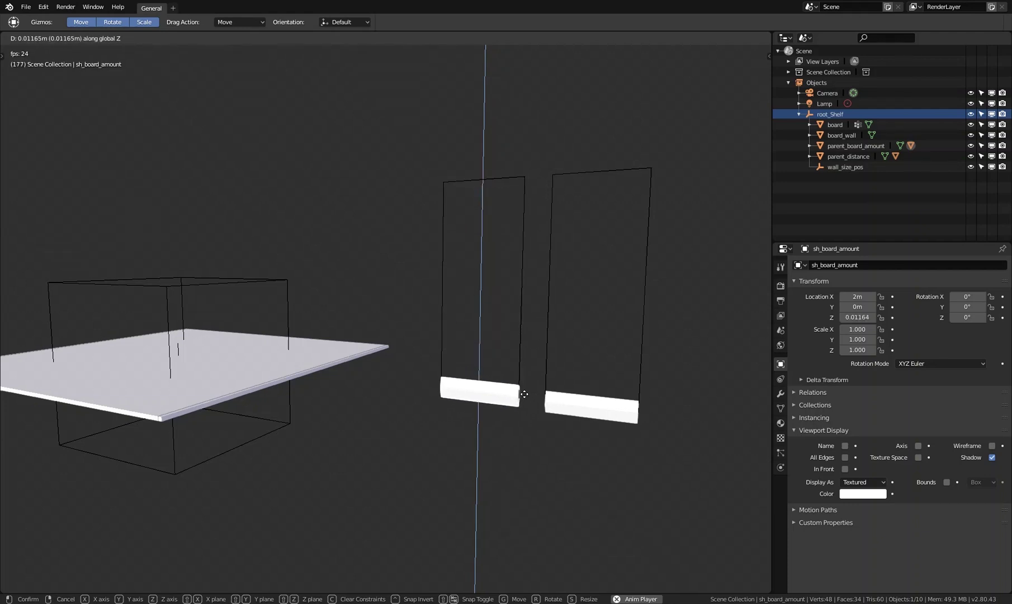
type("0")
key("Return")
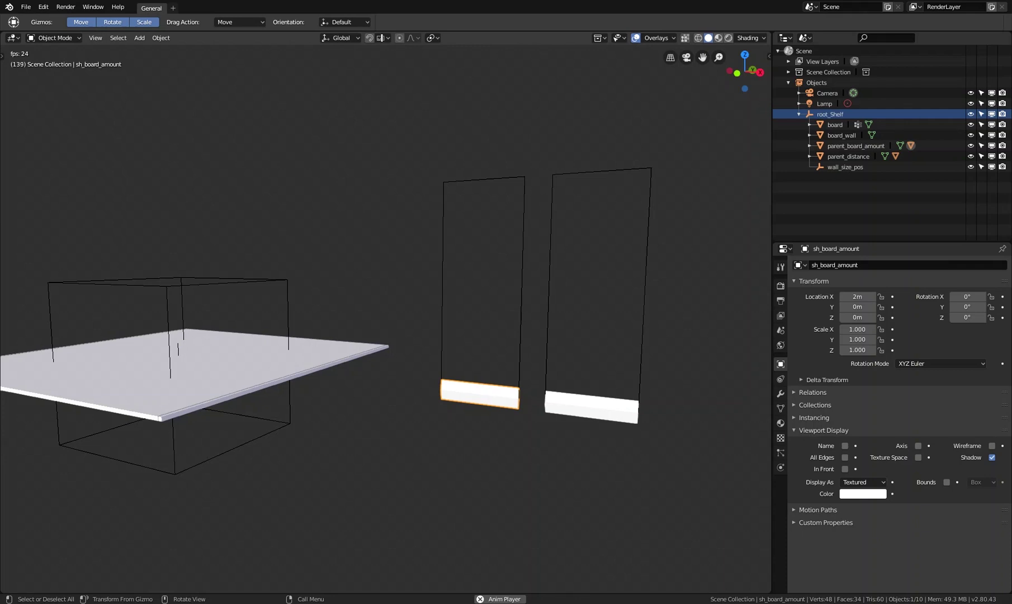
- Add a Limit Location constraint to the sh_board_amount slider and enable its Minimum Z limit at 0 m
left_click(781, 379)
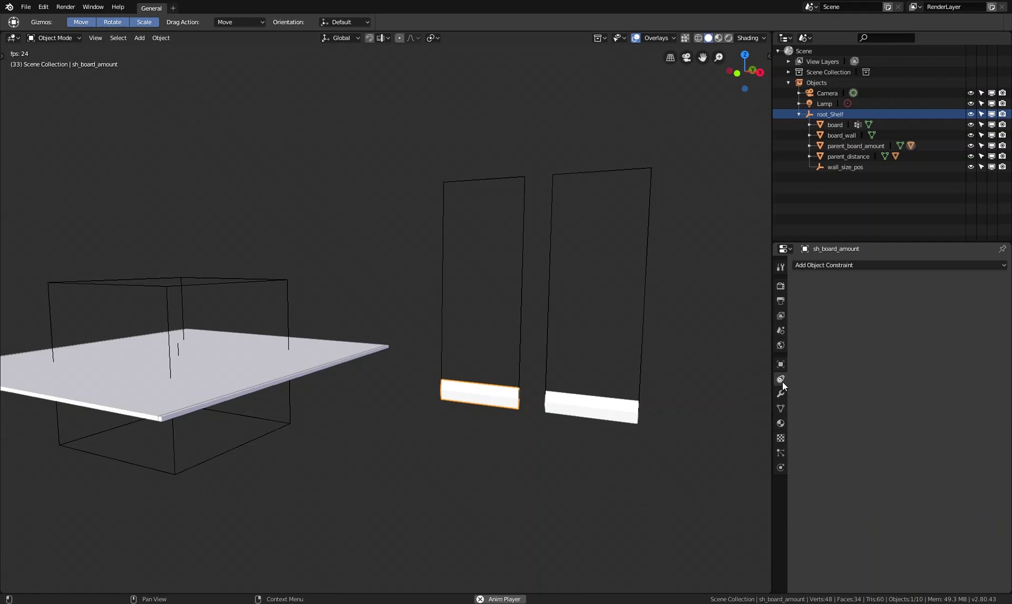
left_click(876, 265)
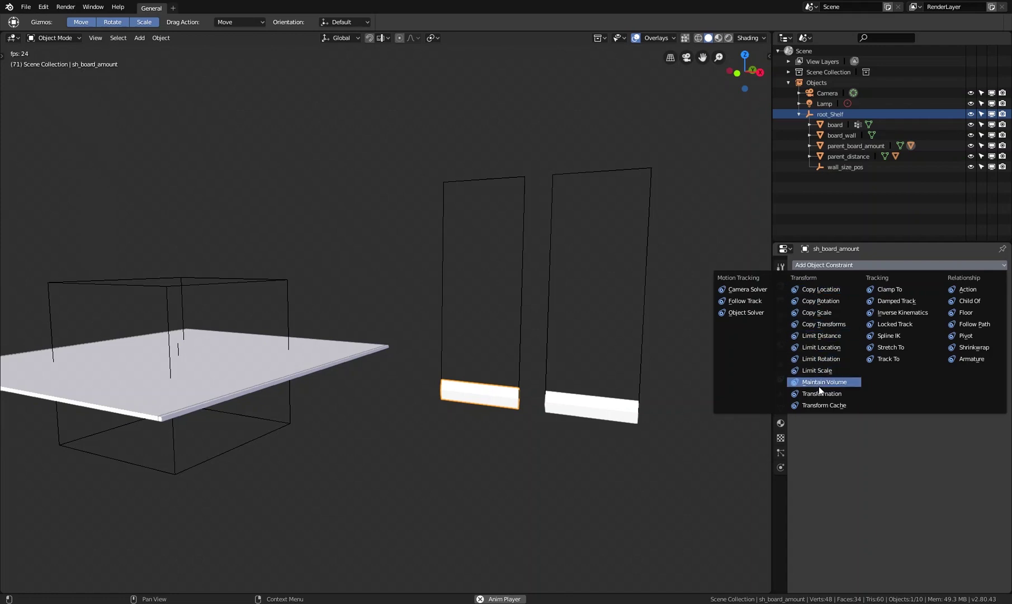
left_click(824, 350)
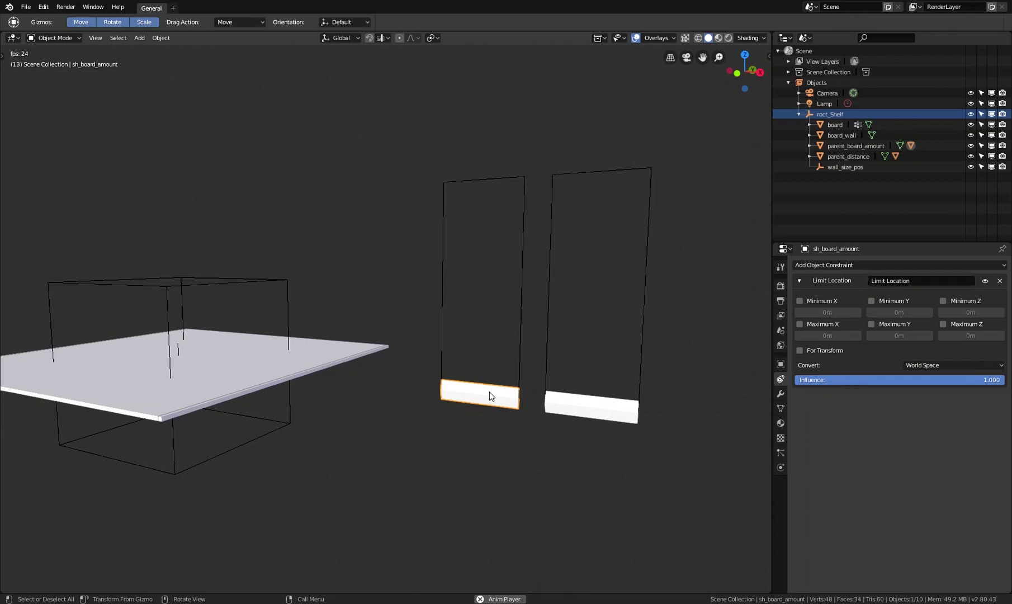
left_click_drag(501, 396, 515, 378)
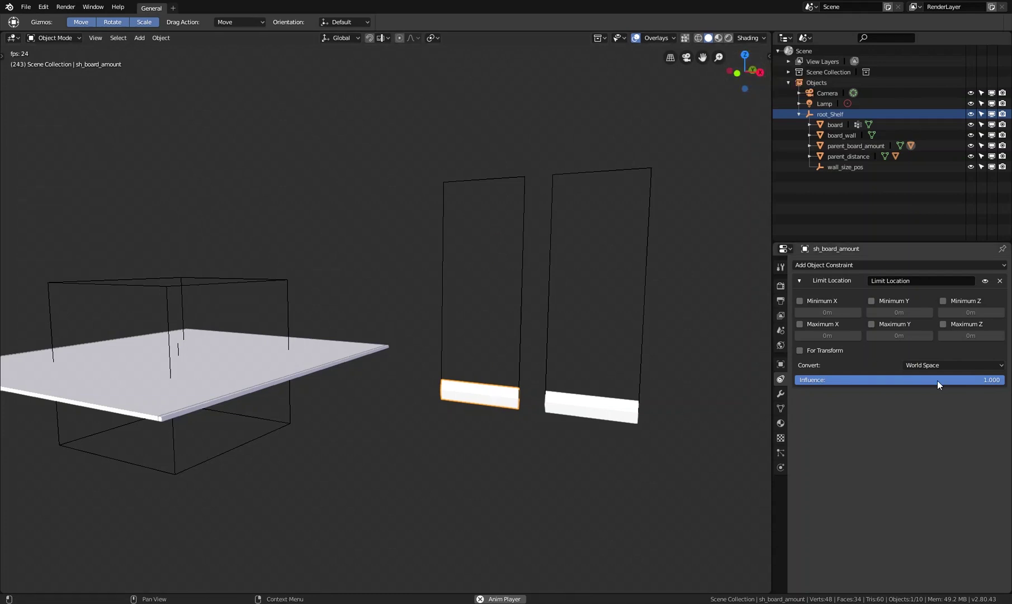
left_click(943, 303)
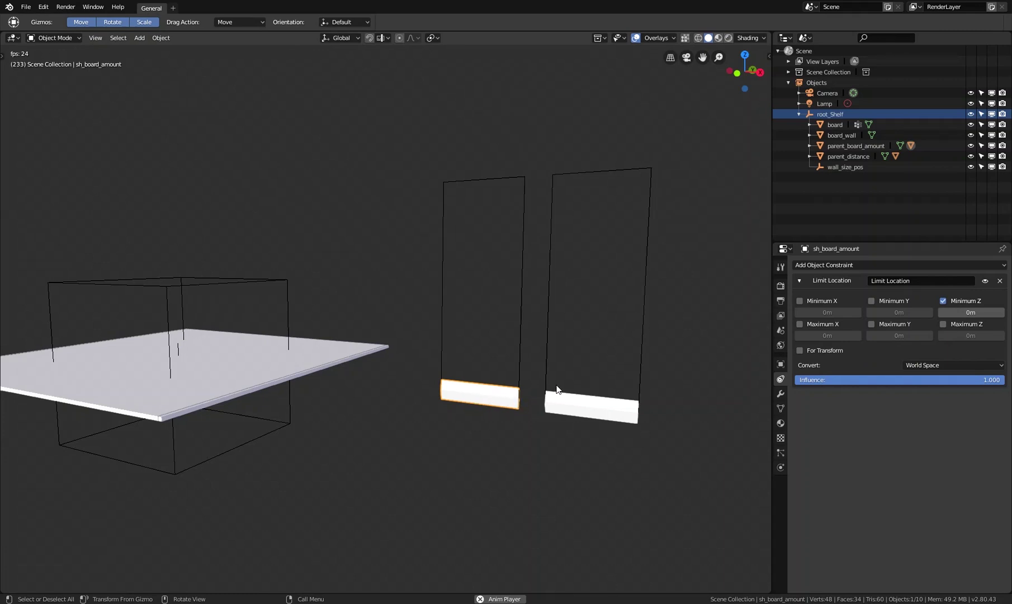
- Try moving the sh_board_amount slider along global Z against the minimum limit, cancel, and compare it with its parent_board_amount frame
key("g")
key("z")
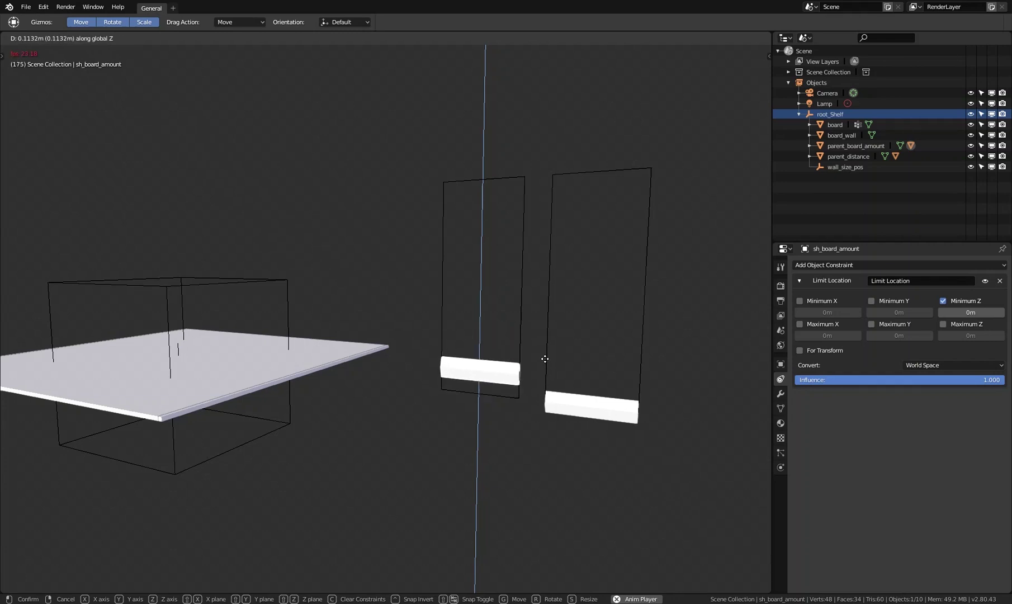
left_click(464, 417)
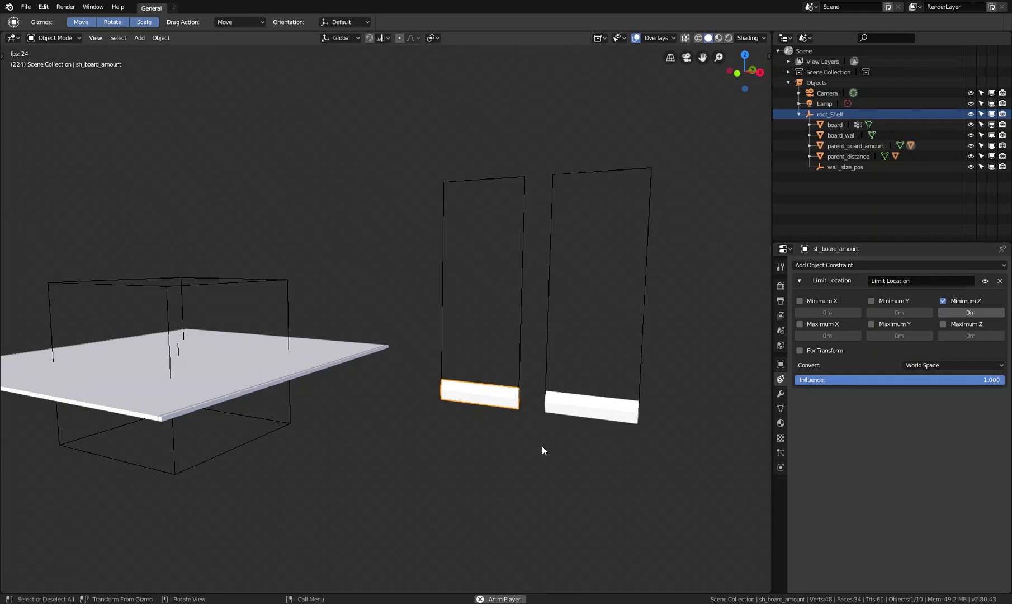
left_click(501, 178)
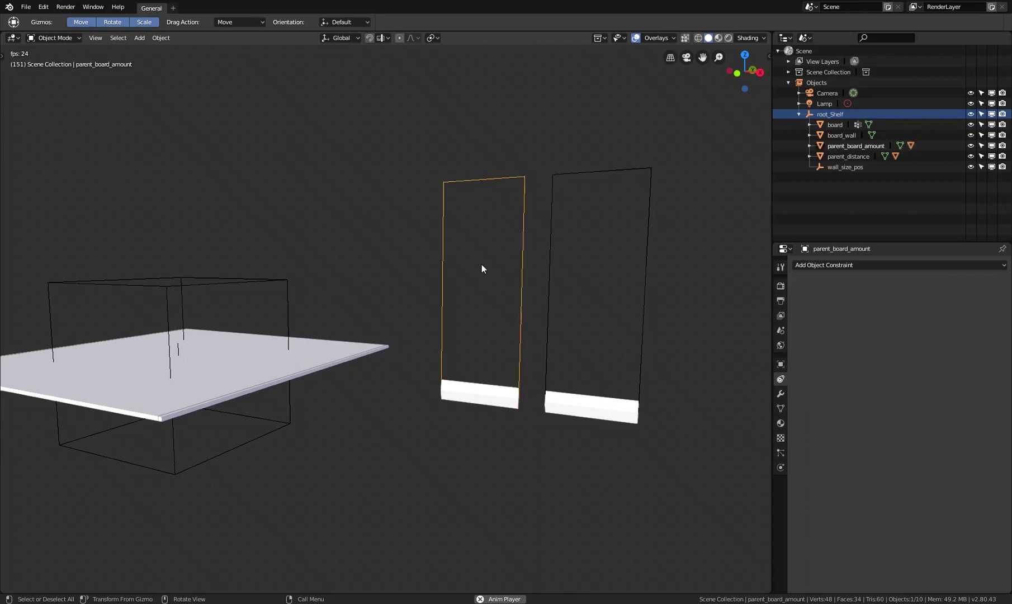
left_click(489, 395)
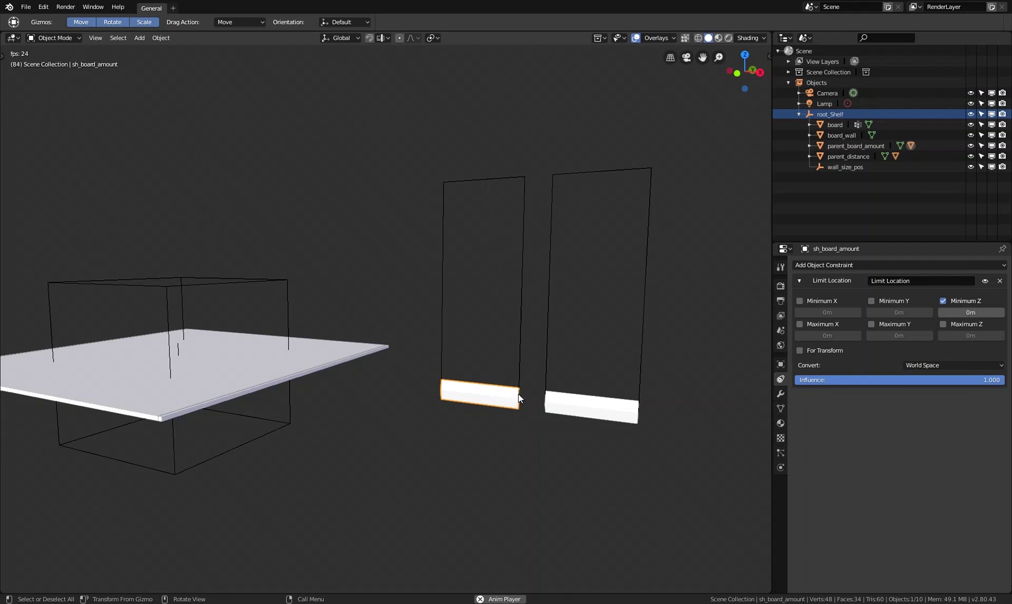
- Enable the constraint's Maximum Z limit at 0 m and try moving the slider along the global Z axis
left_click(970, 326)
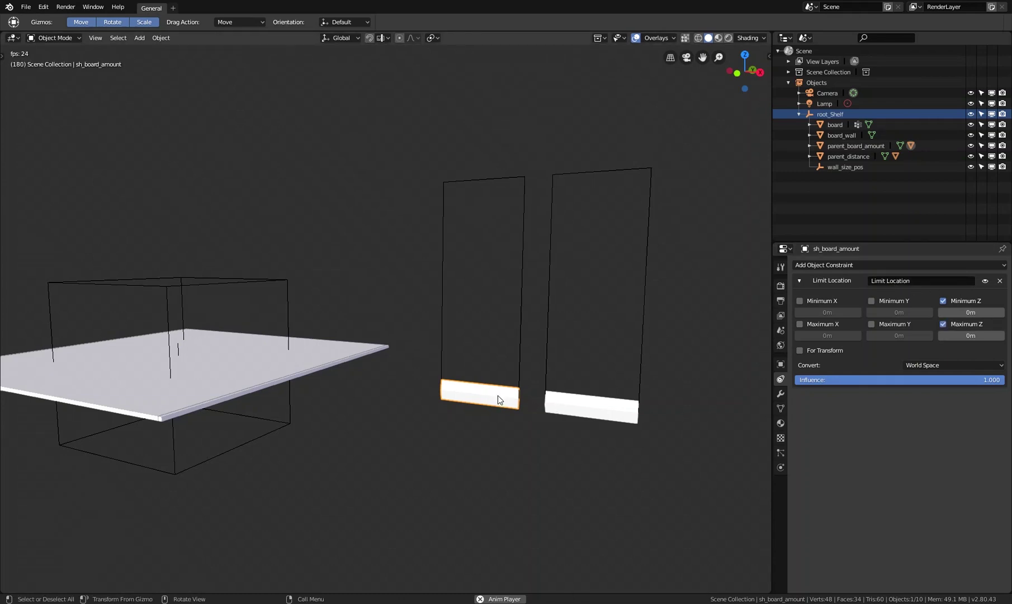
key("g")
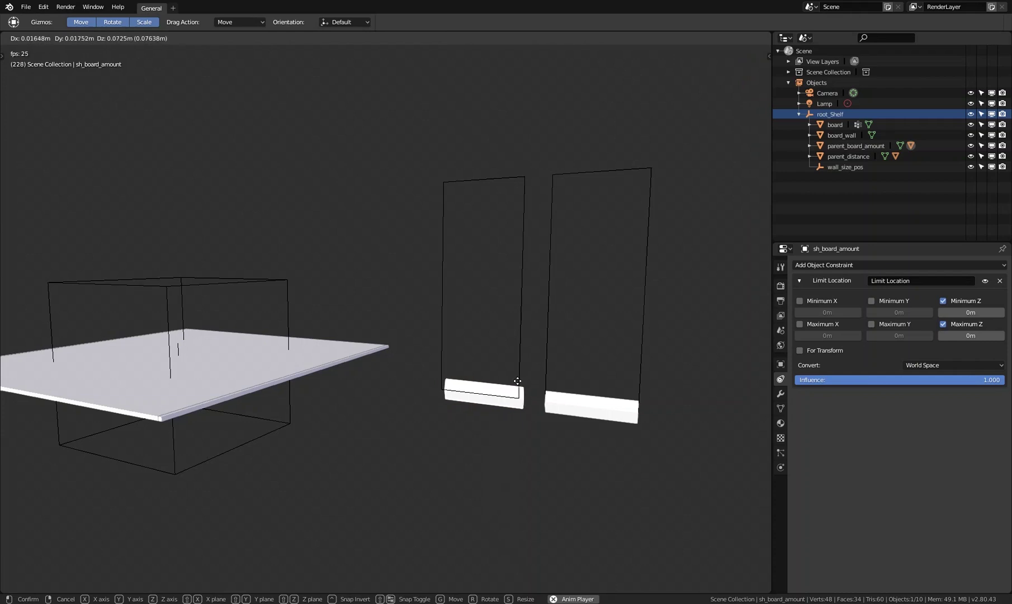
key("z")
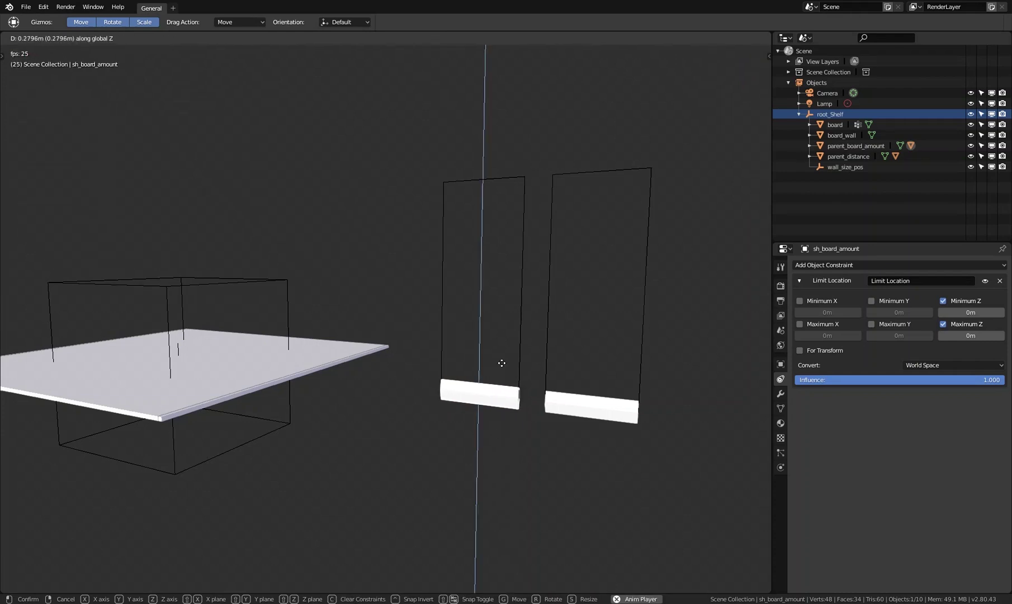
left_click(504, 381)
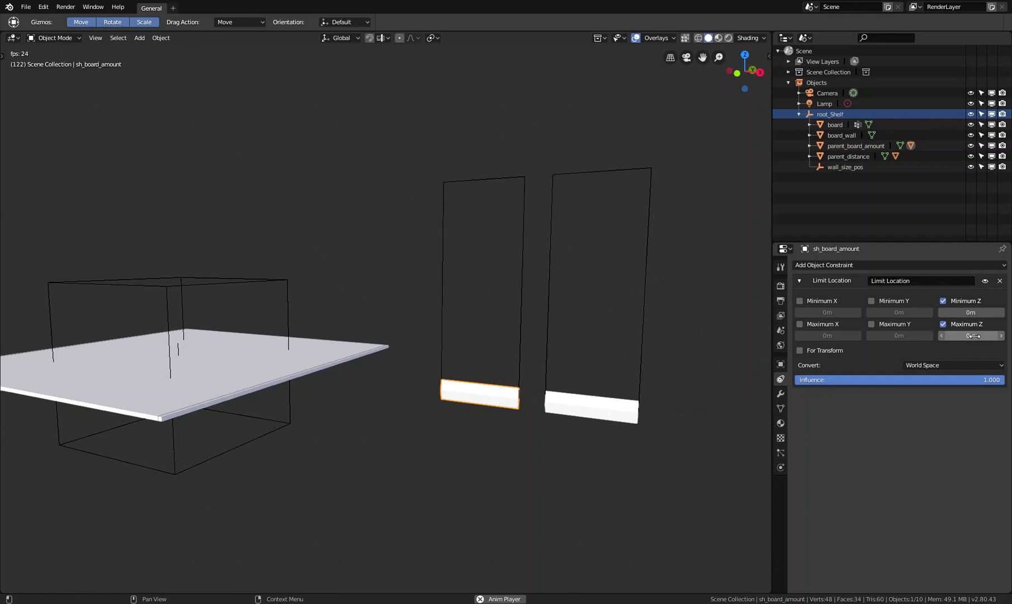
- Set the Maximum Z limit to 0.5 m and move the slider up the global Z axis by about 0.65 m
left_click(972, 335)
type(".5")
key("Return")
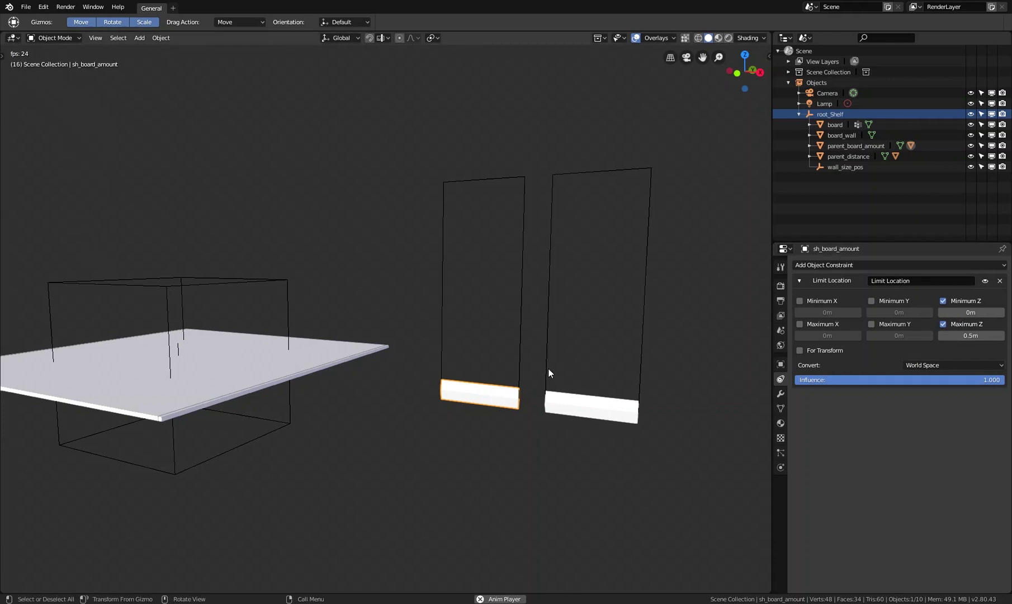
key("g")
key("z")
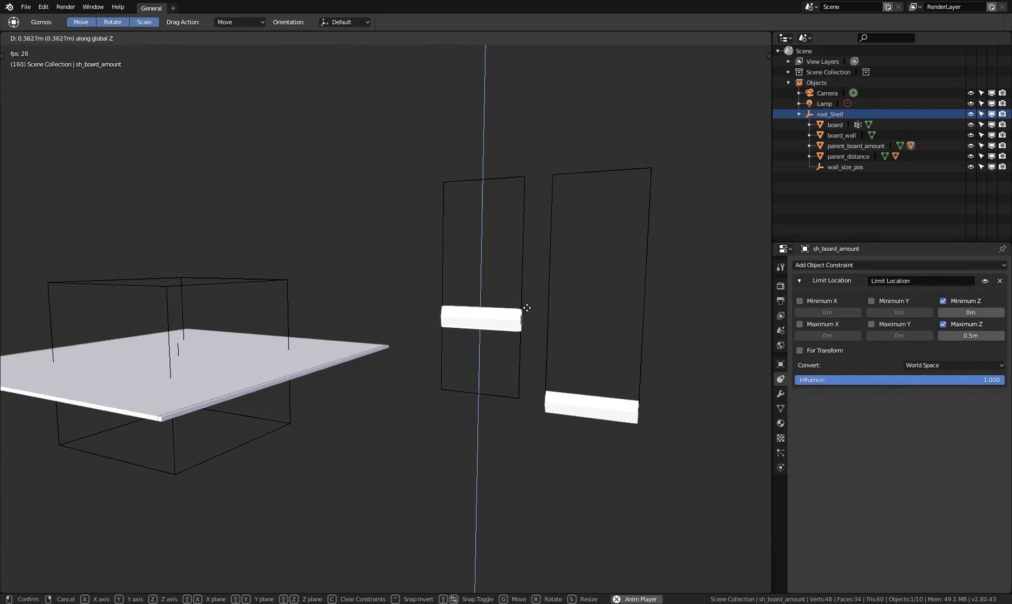
left_click(530, 231)
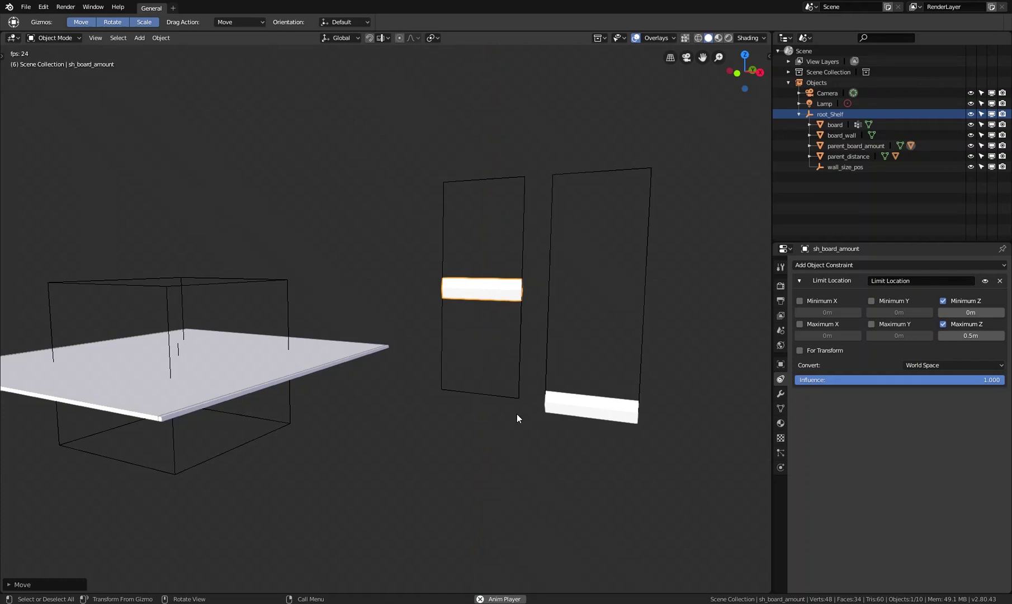
- Show the slider's object transform values and enable the display of origins in the viewport overlays
left_click(780, 364)
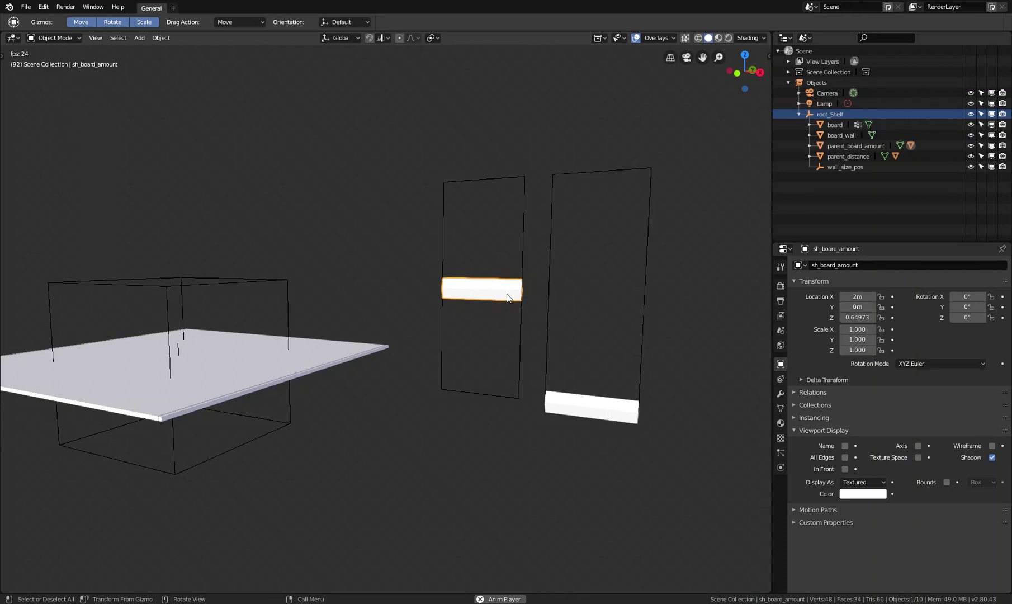
left_click(659, 38)
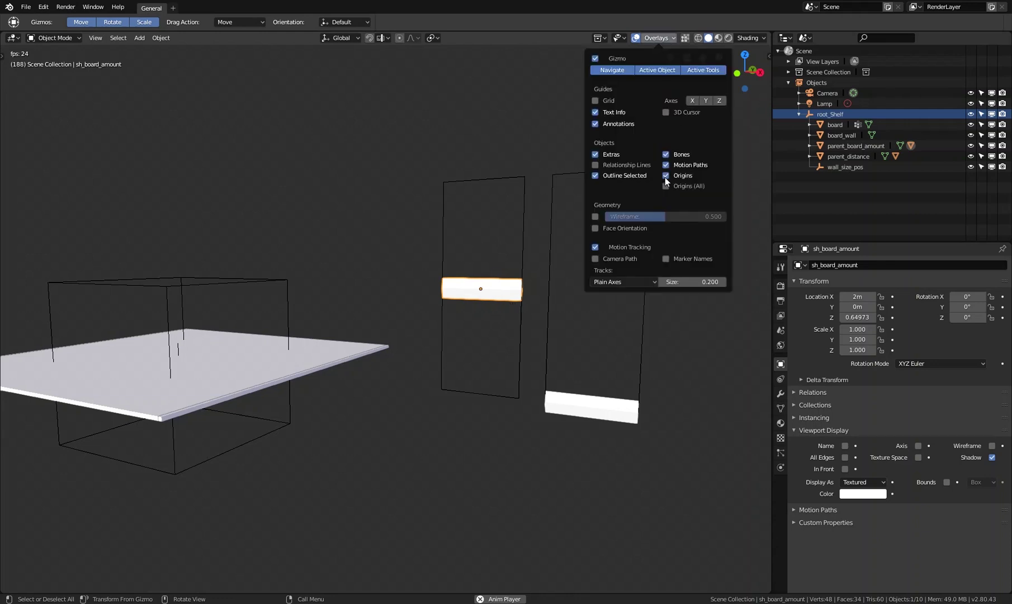
middle_click_drag(492, 289, 536, 278)
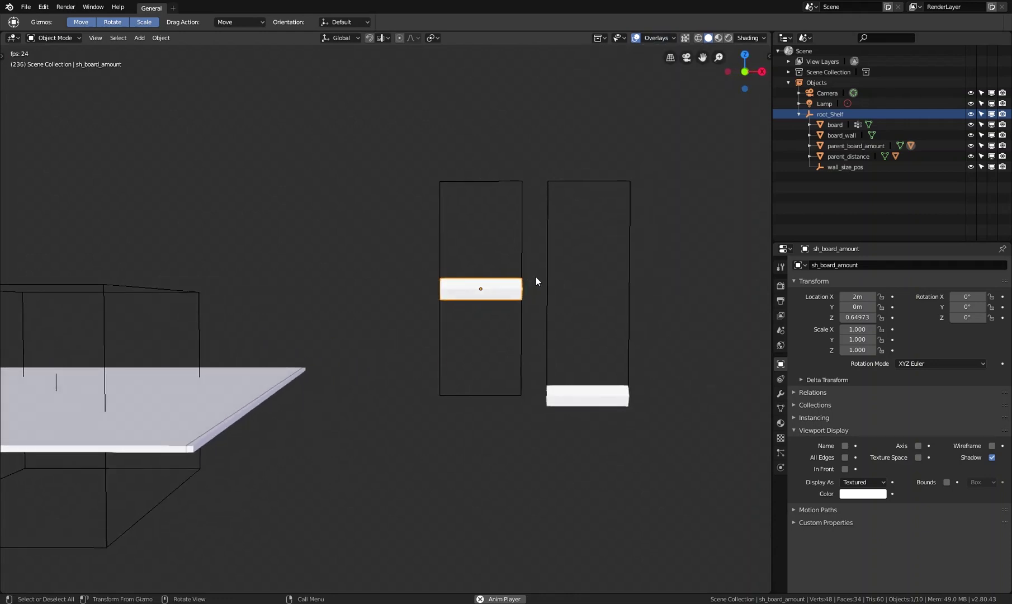
scroll(534, 283, "up", 3)
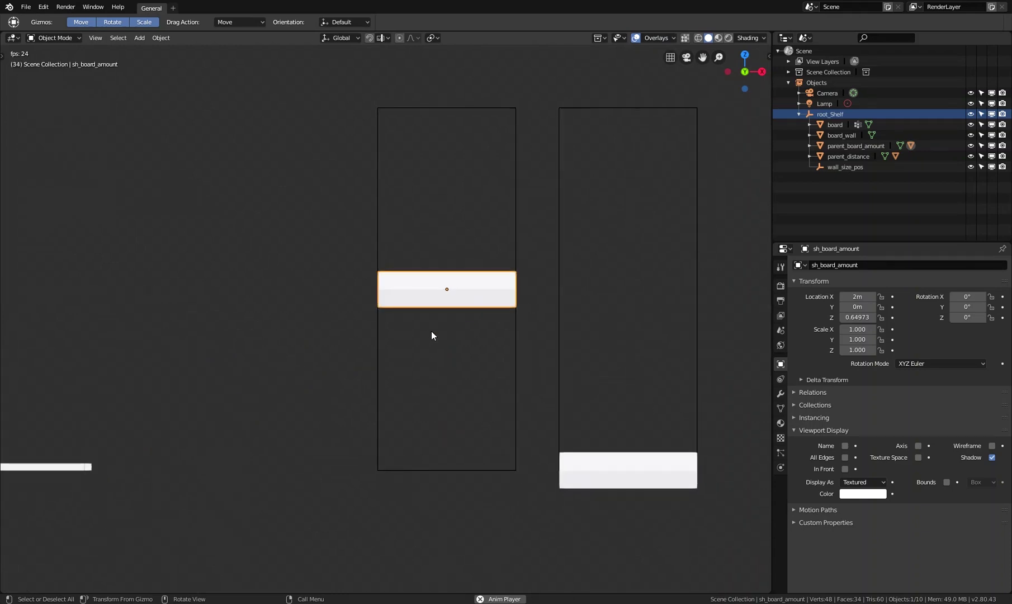
- Move the slider along global Z to a Z location of about 0.74 m and check its transform values in the viewport
key("g")
key("z")
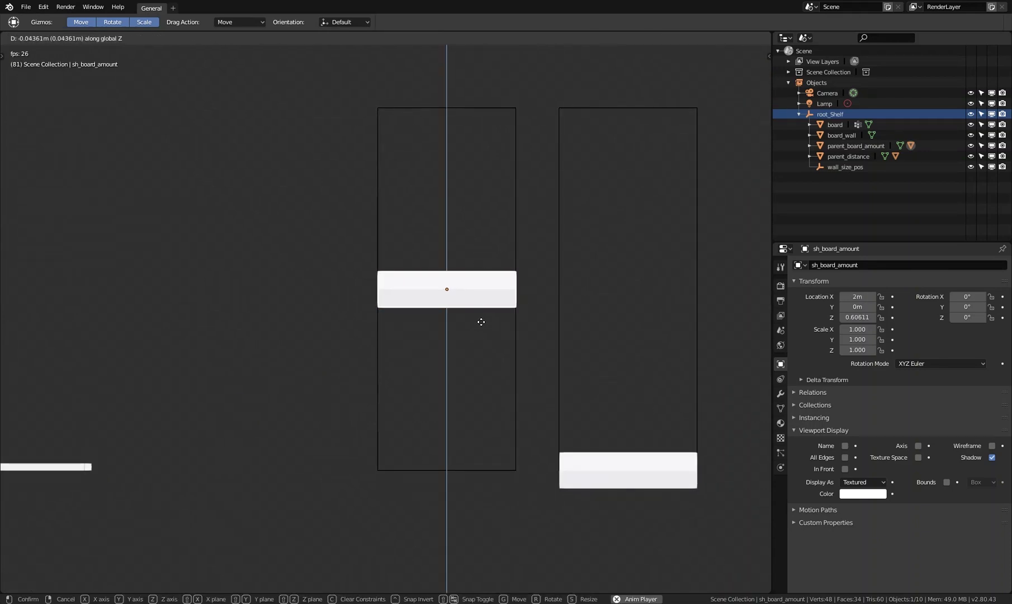
left_click(473, 265)
middle_click_drag(459, 330, 442, 332)
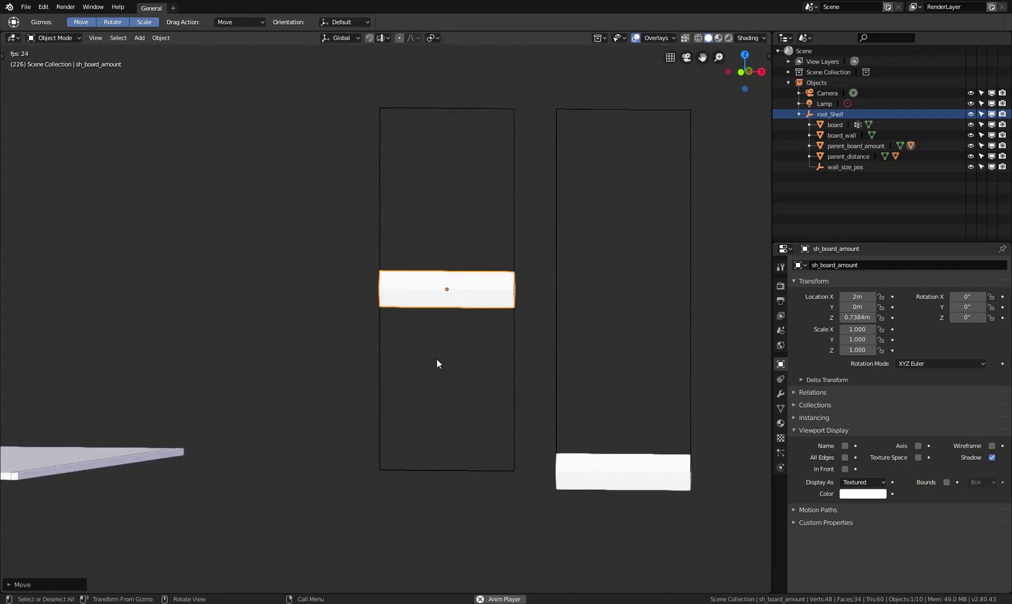
key("n")
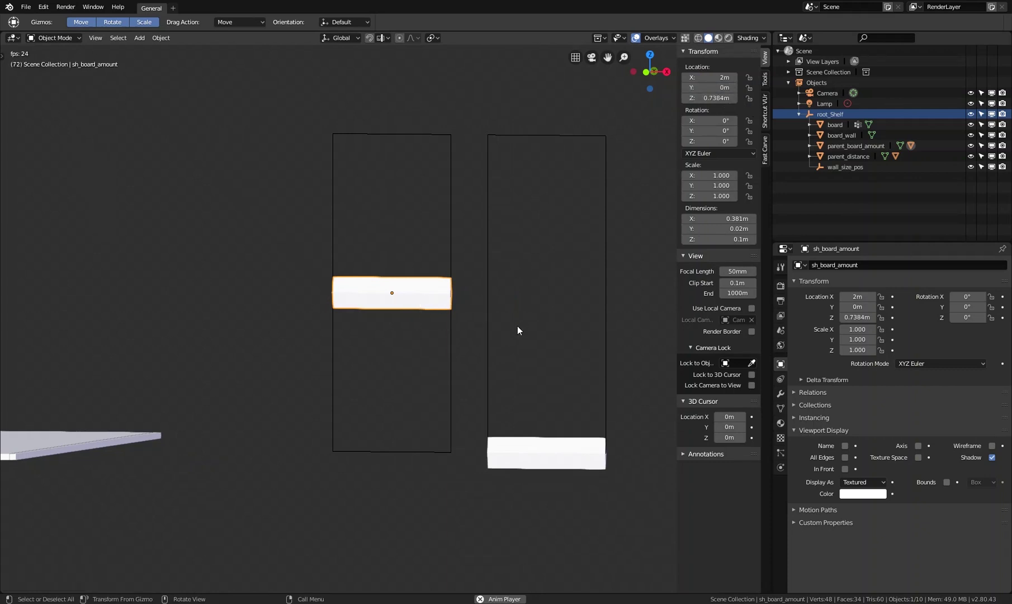
key("n")
middle_click_drag(475, 294, 463, 291)
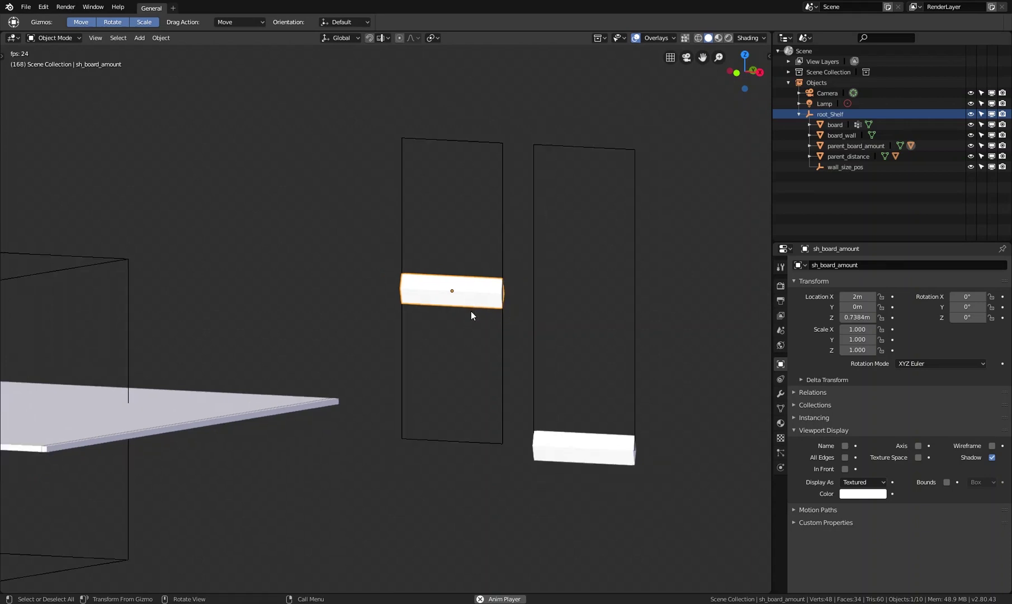
- Set the Maximum Z limit of the slider's Limit Location constraint to 1 m
left_click(780, 379)
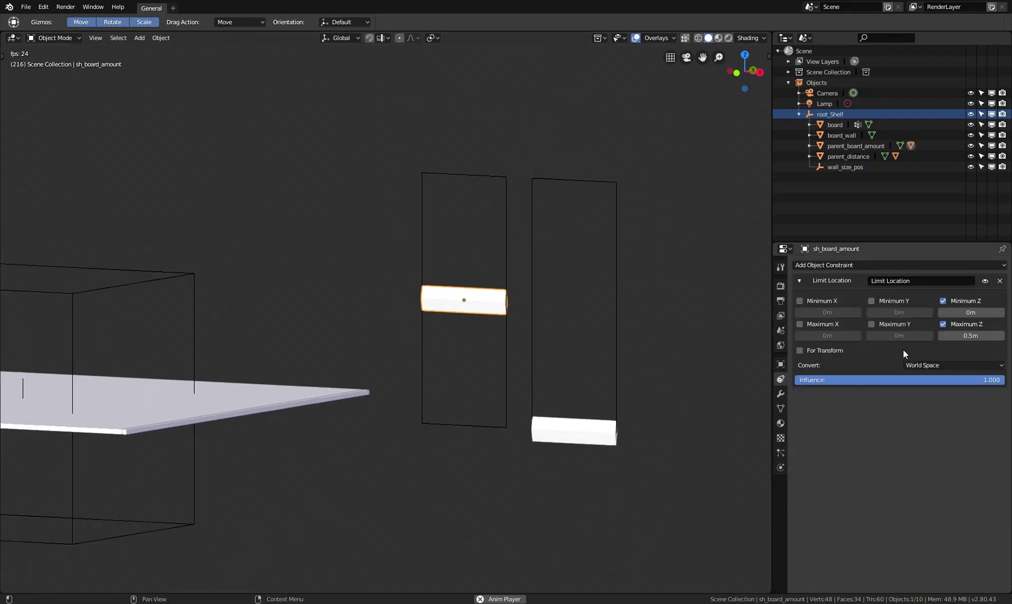
left_click(978, 335)
key("BackSpace")
key("BackSpace")
key("BackSpace")
key("BackSpace")
type("1")
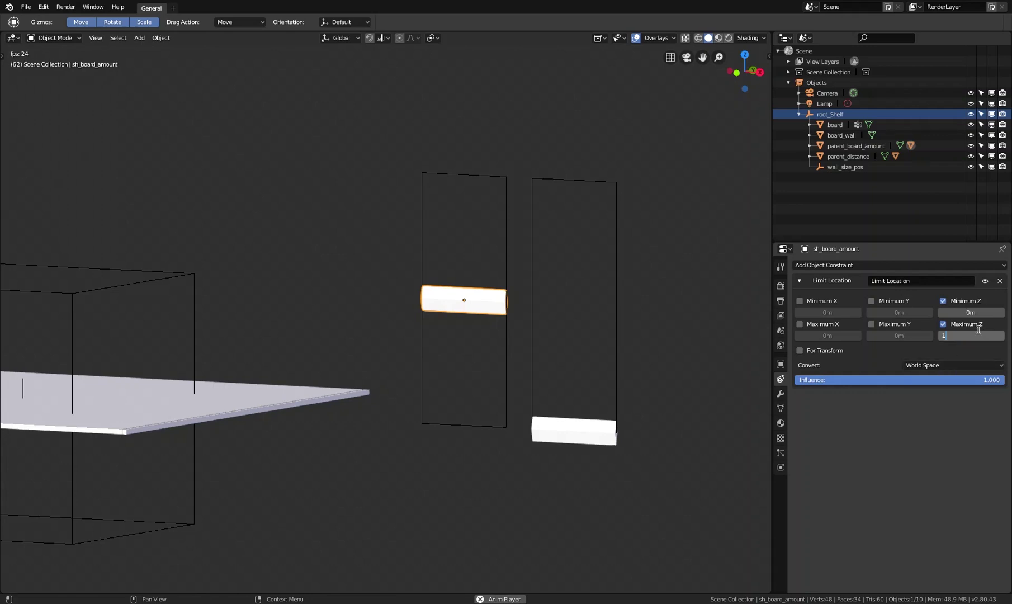
key("Return")
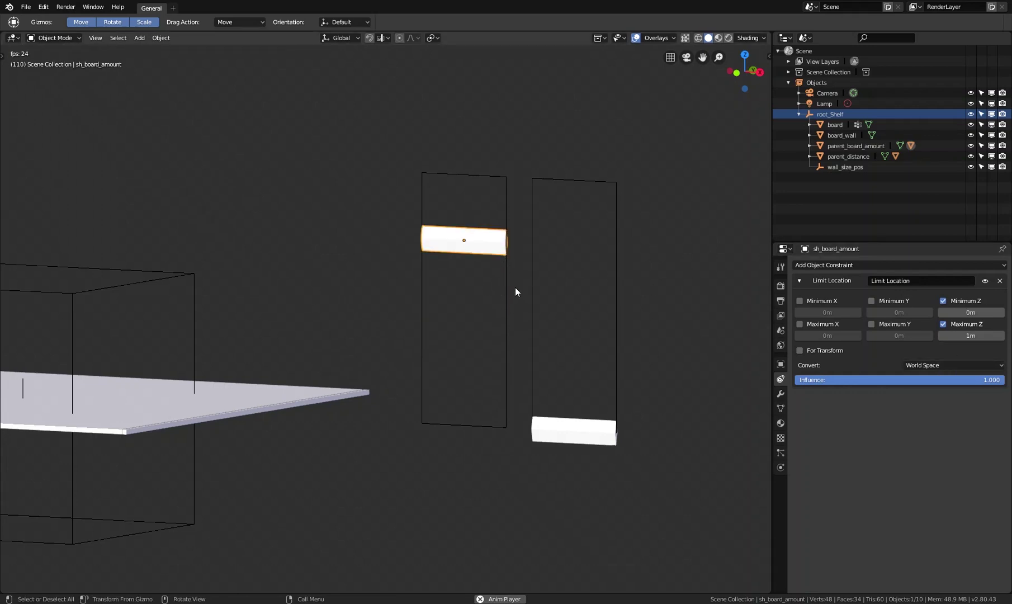
- Move the sh_board_amount slider up the global Z axis by about 0.41 m, to the upper end of its frame
key("g")
key("z")
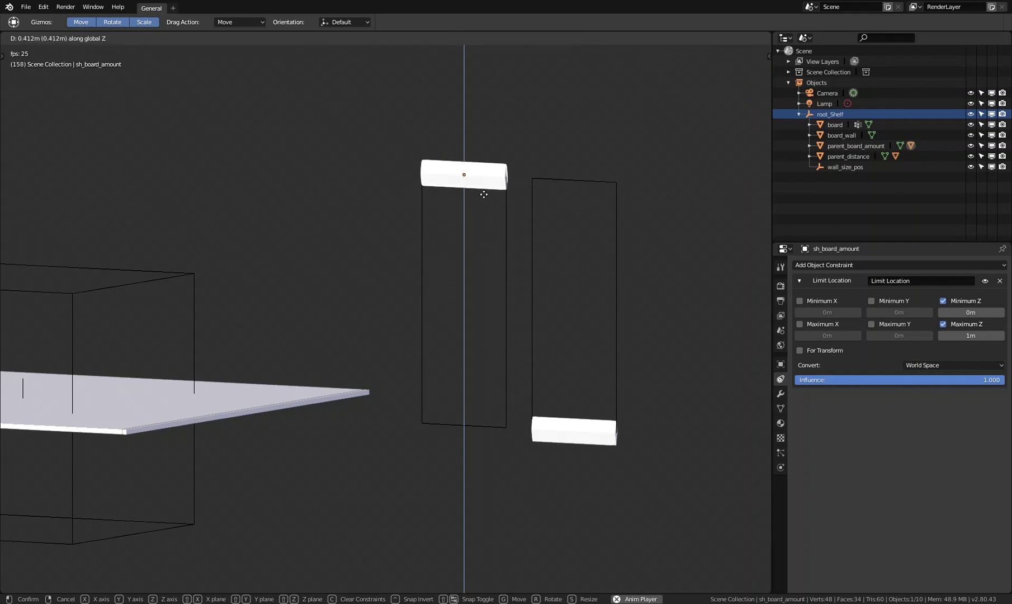
left_click(482, 193)
key("KP_1")
key("KP_5")
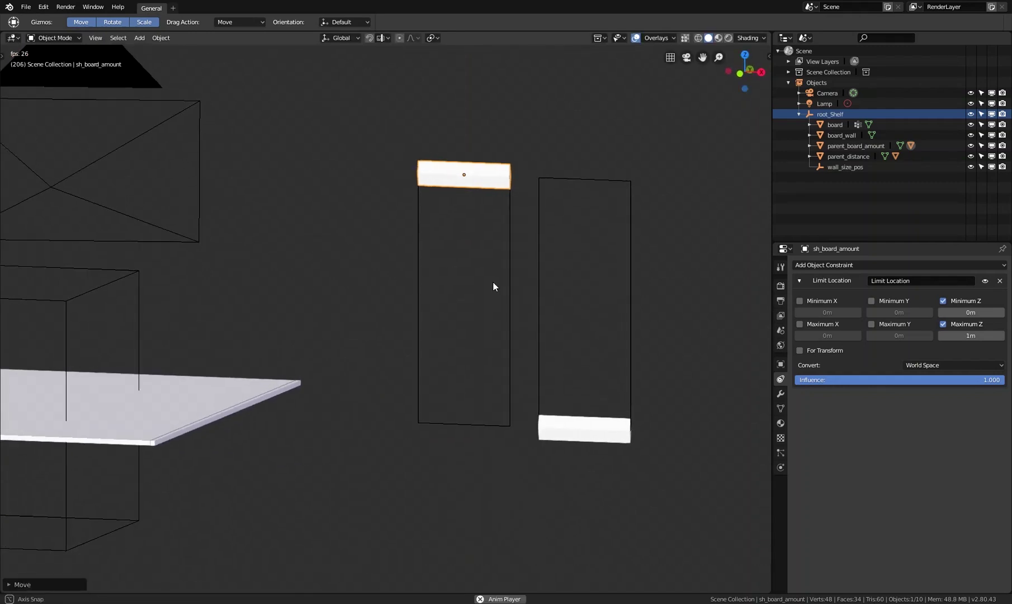
- Try moving the slider down the global Z axis past the lower end of its frame, then cancel
key("g")
key("z")
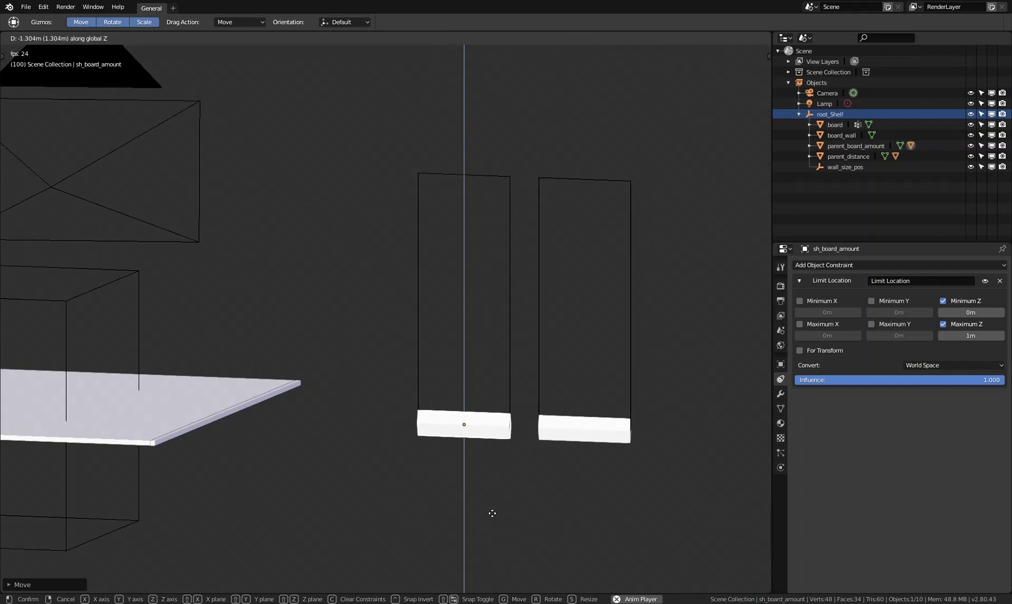
right_click(493, 515)
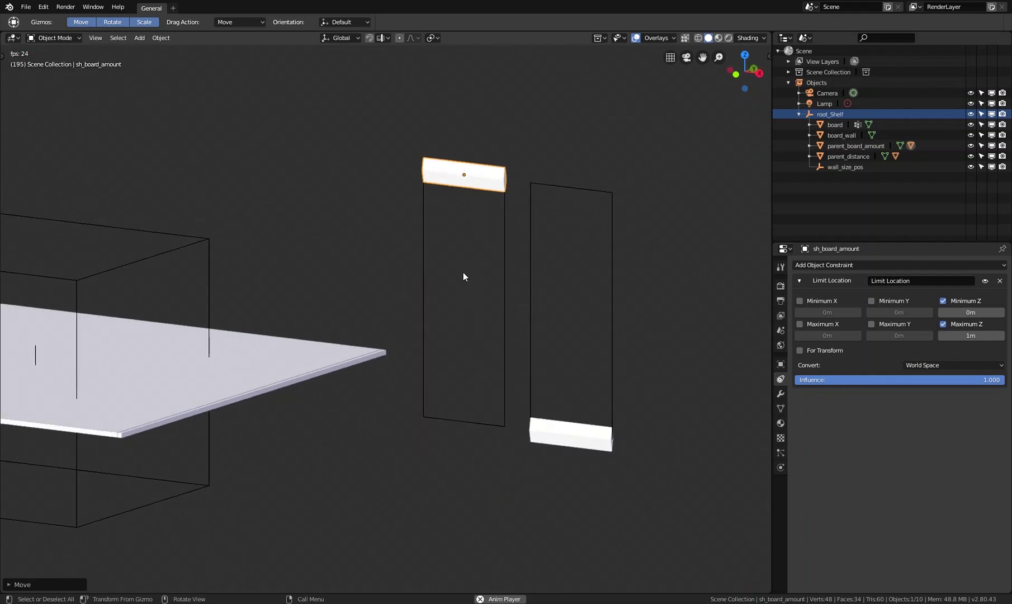
- Try moving the slider freely off its frame from two view angles, cancelling each move
key("g")
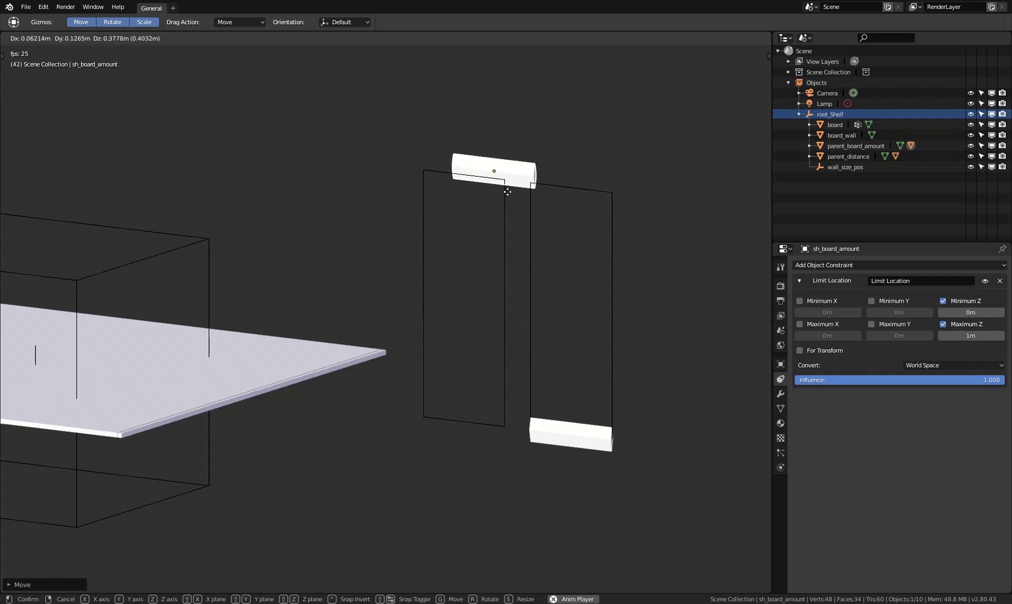
right_click(534, 322)
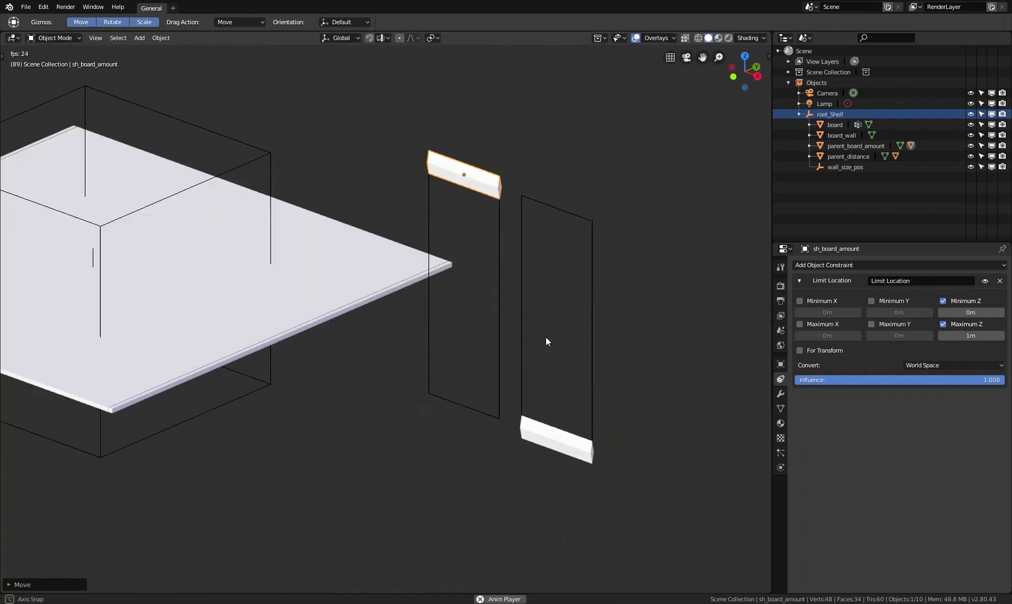
middle_click_drag(545, 341, 513, 319)
key("g")
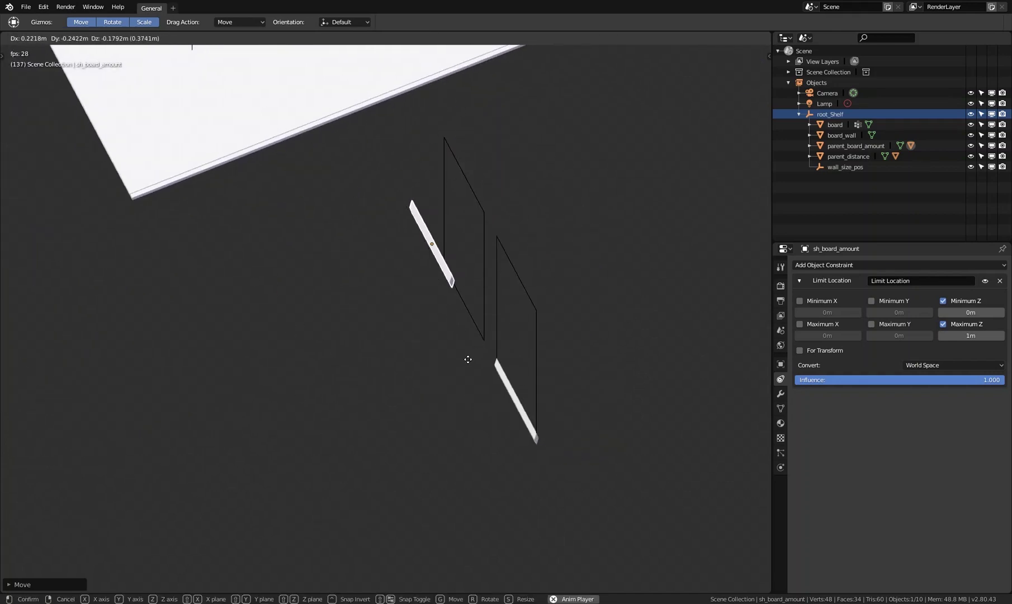
right_click(458, 359)
middle_click_drag(458, 359, 489, 305)
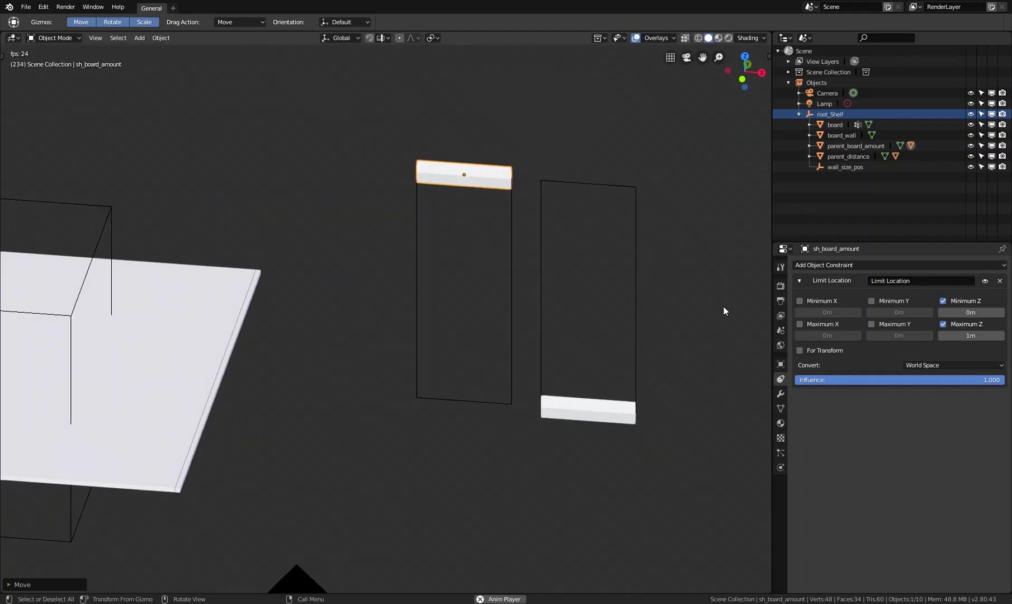
- Enable the slider's Minimum Y and Maximum Y limits at 0 m and try moving it freely from two view angles
left_click(871, 301)
left_click(872, 324)
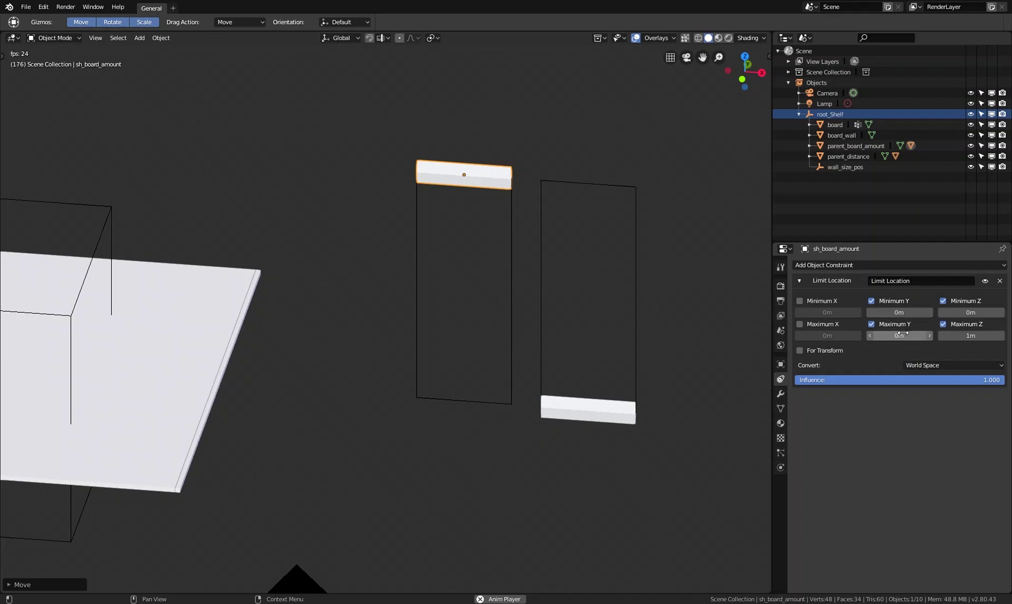
middle_click_drag(503, 314, 533, 316)
key("g")
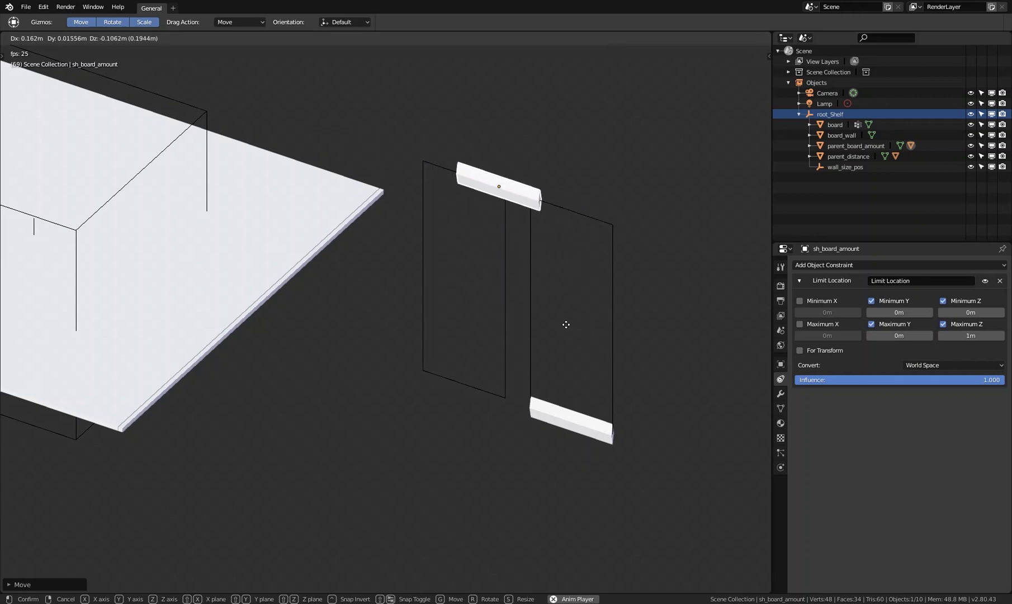
left_click(559, 316)
middle_click_drag(598, 304, 525, 294)
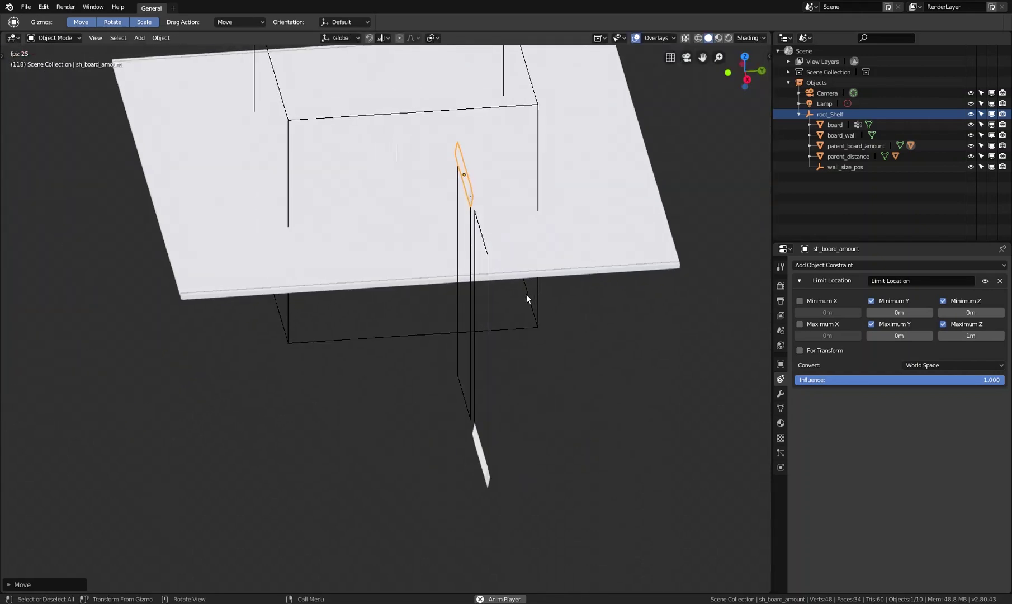
key("g")
left_click(534, 297)
middle_click_drag(532, 328, 487, 188)
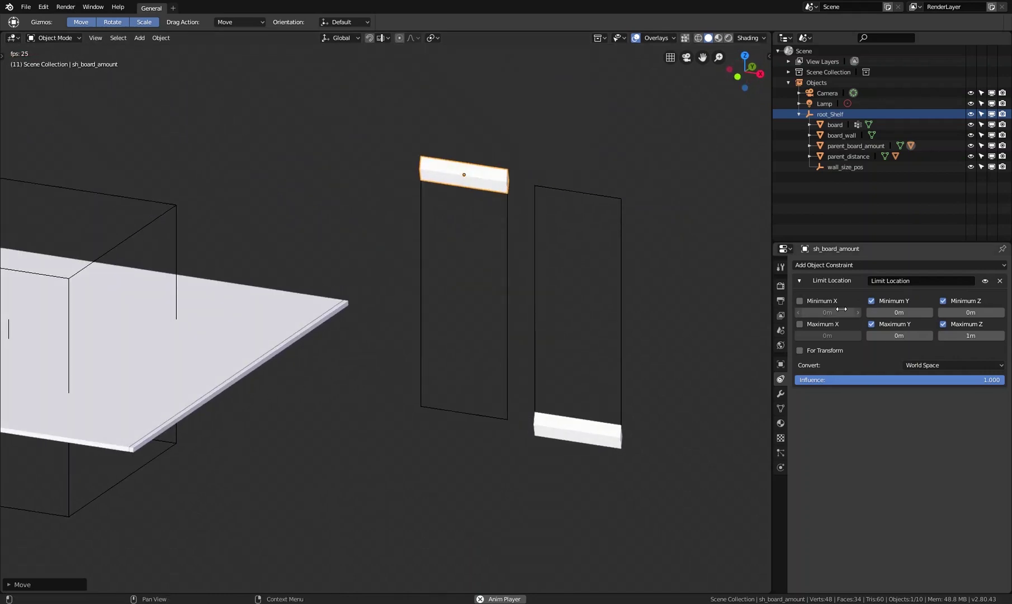
- Enable the Minimum X and Maximum X limits of the slider's Limit Location constraint and set Maximum X to 2 m
left_click(827, 301)
left_click(824, 324)
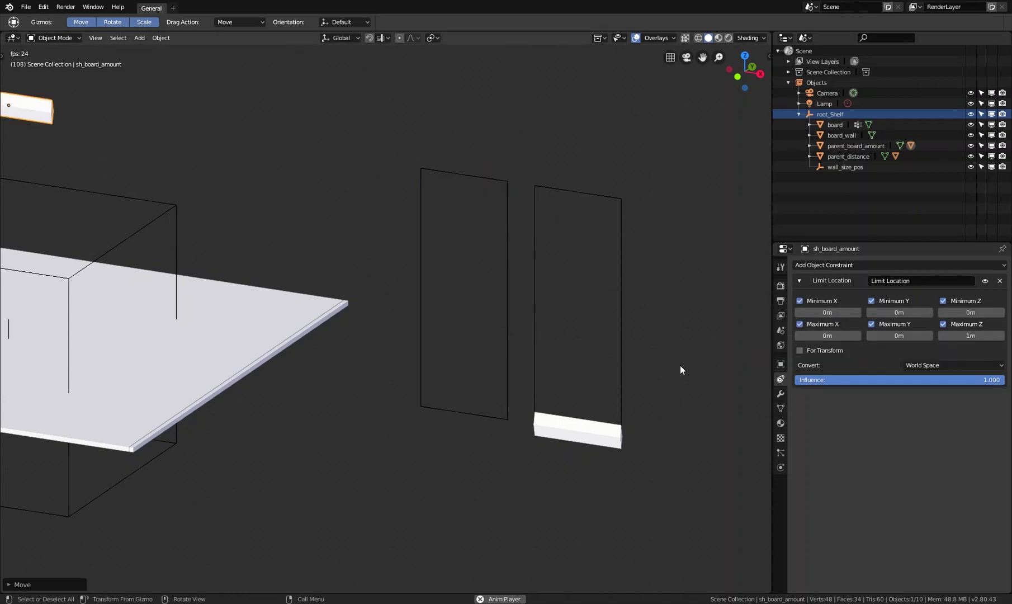
scroll(420, 353, "down", 2)
middle_click_drag(400, 333, 503, 326, "shift")
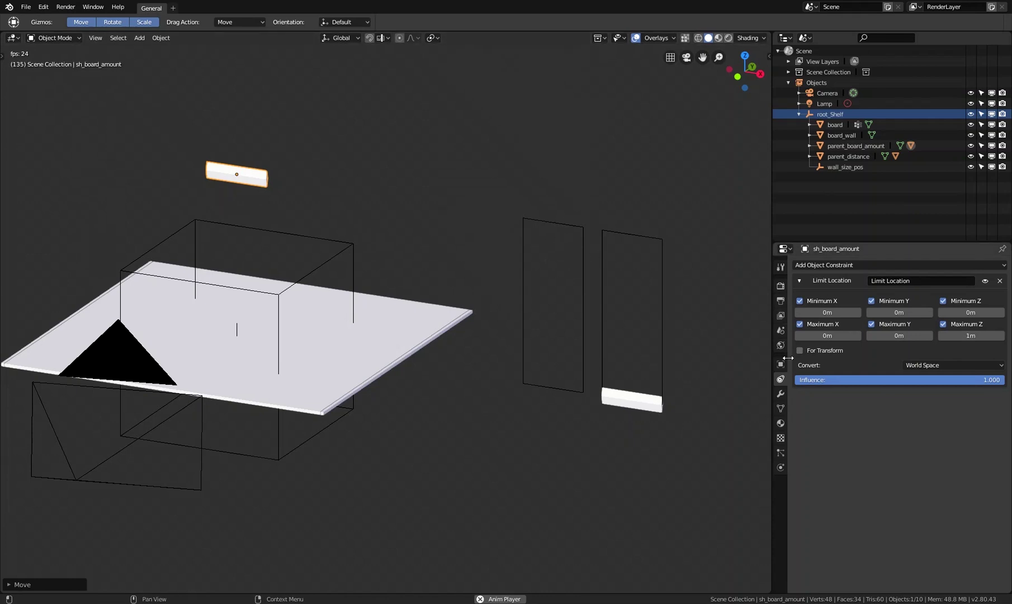
left_click(833, 336)
type("2")
key("Return")
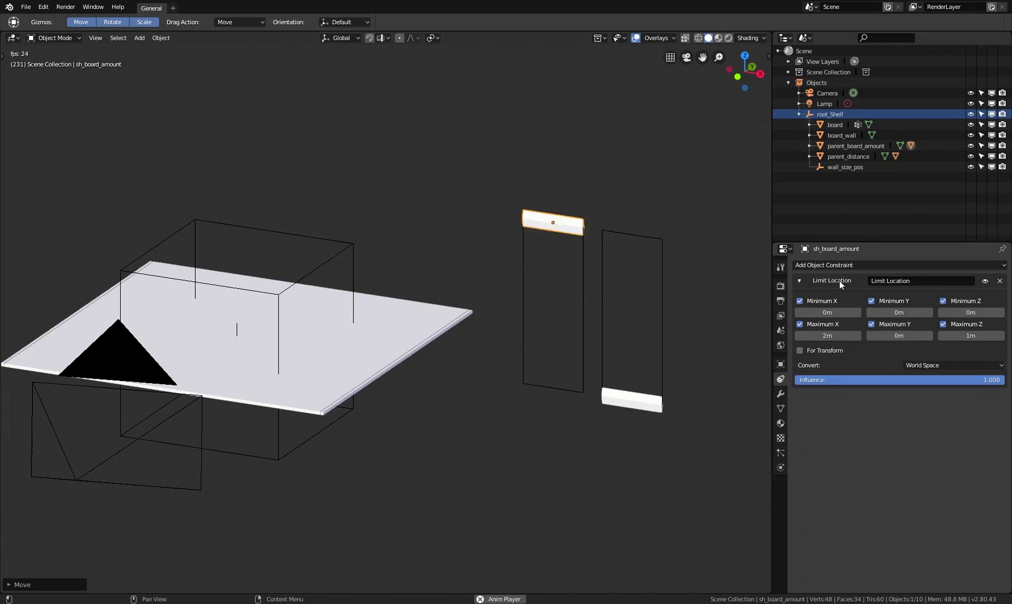
- Try moving the slider along the global X axis, then set its Minimum X limit to 2 m
key("g")
key("x")
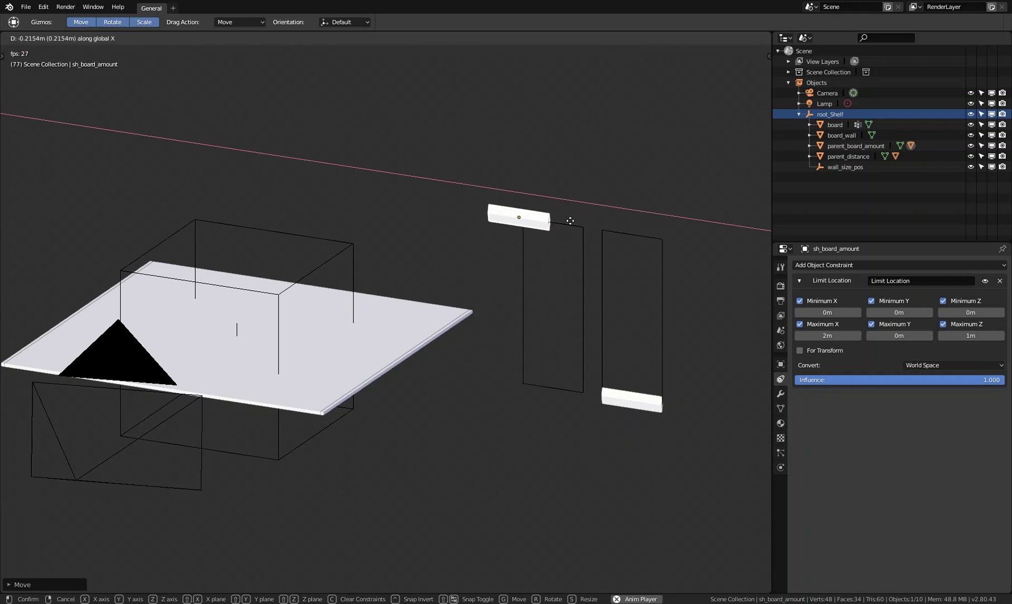
left_click(623, 221)
left_click(833, 312)
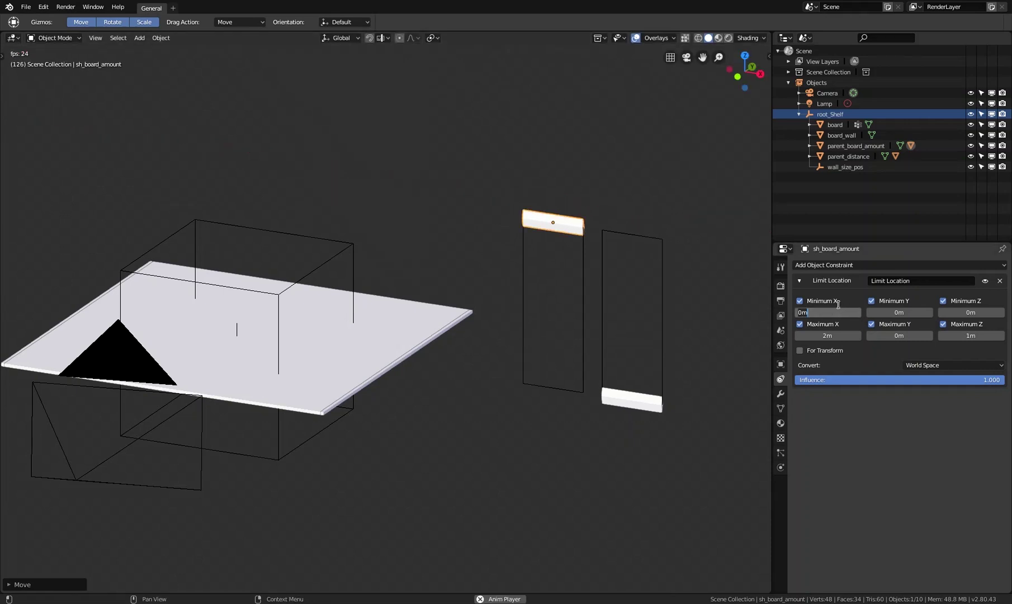
type("2")
key("Return")
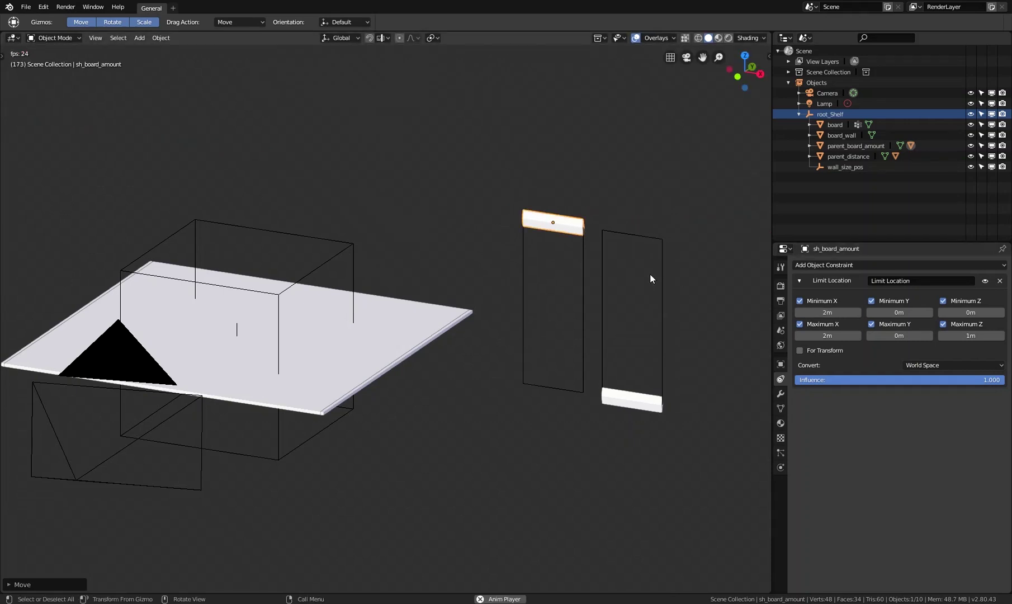
- Try moving the slider along the global X axis and freely within its frame, cancelling each move
key("g")
key("x")
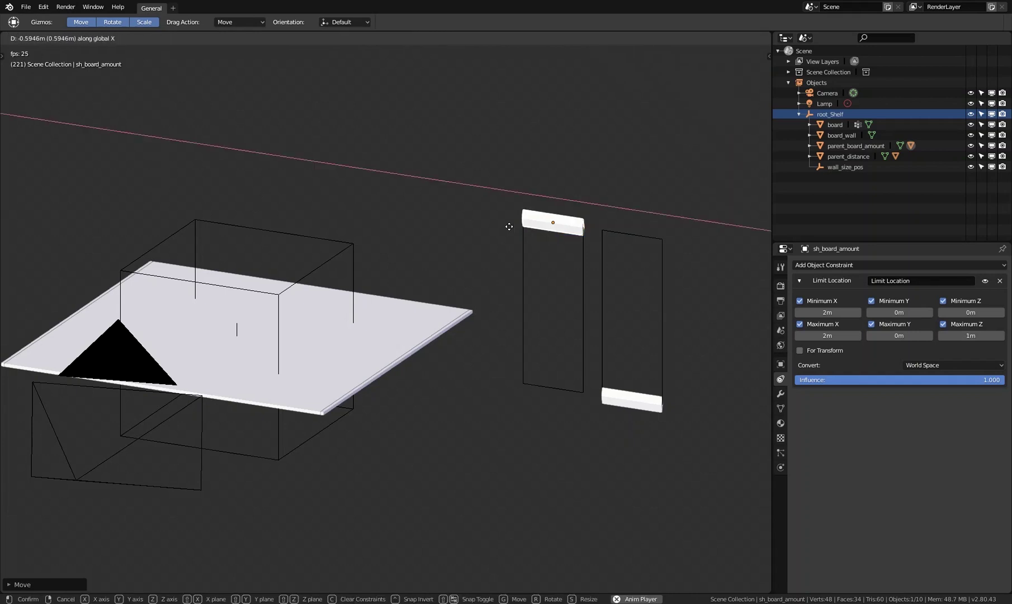
key("Escape")
key("g")
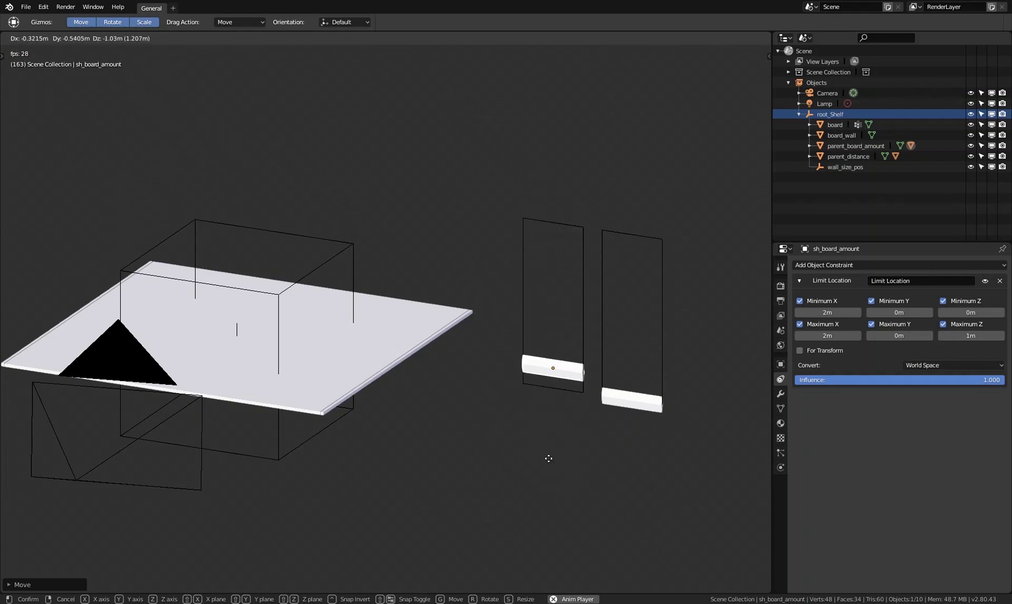
left_click(540, 425)
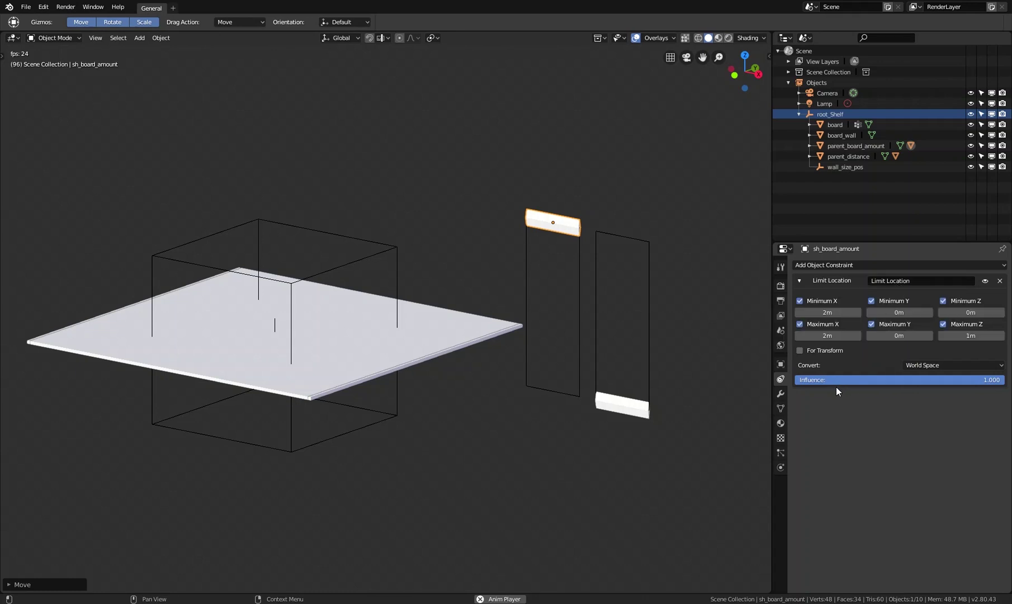
- Try moving the parent_board_amount frame freely to check whether its slider follows, cancelling each move
middle_click_drag(565, 296, 526, 319, "shift")
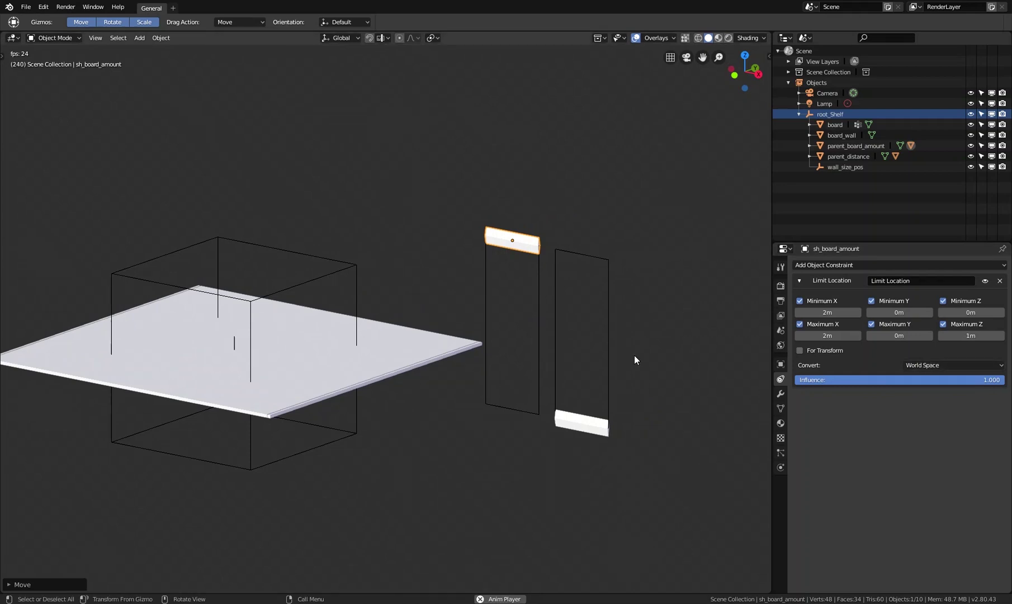
left_click(540, 346)
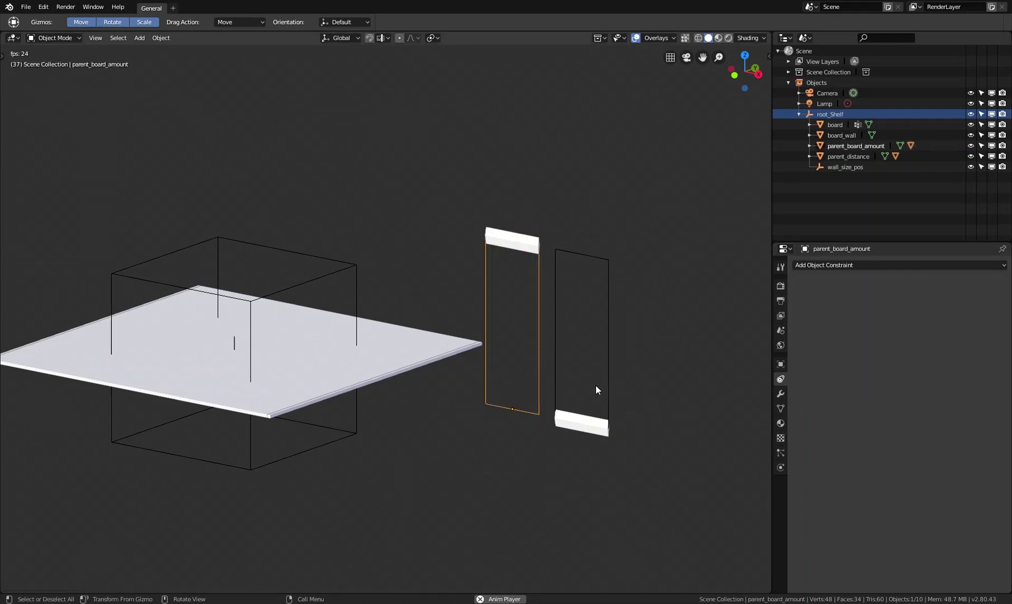
key("g")
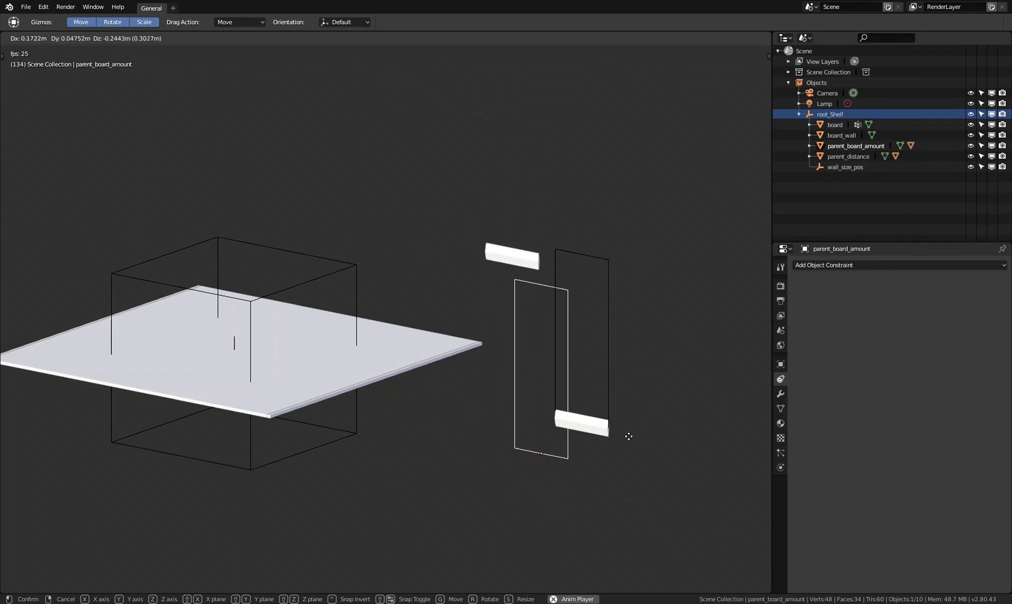
key("Escape")
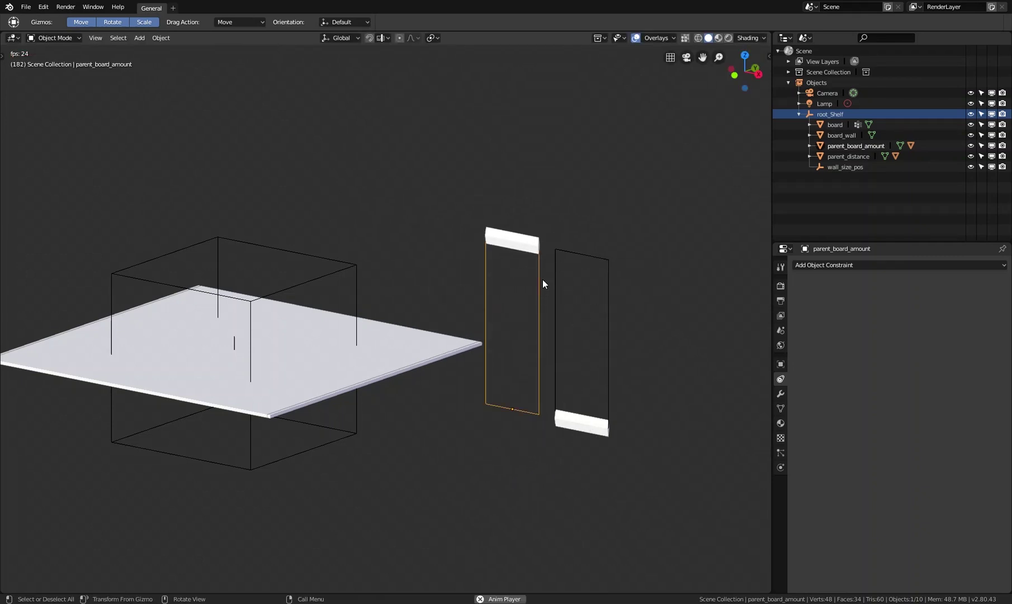
left_click(531, 250)
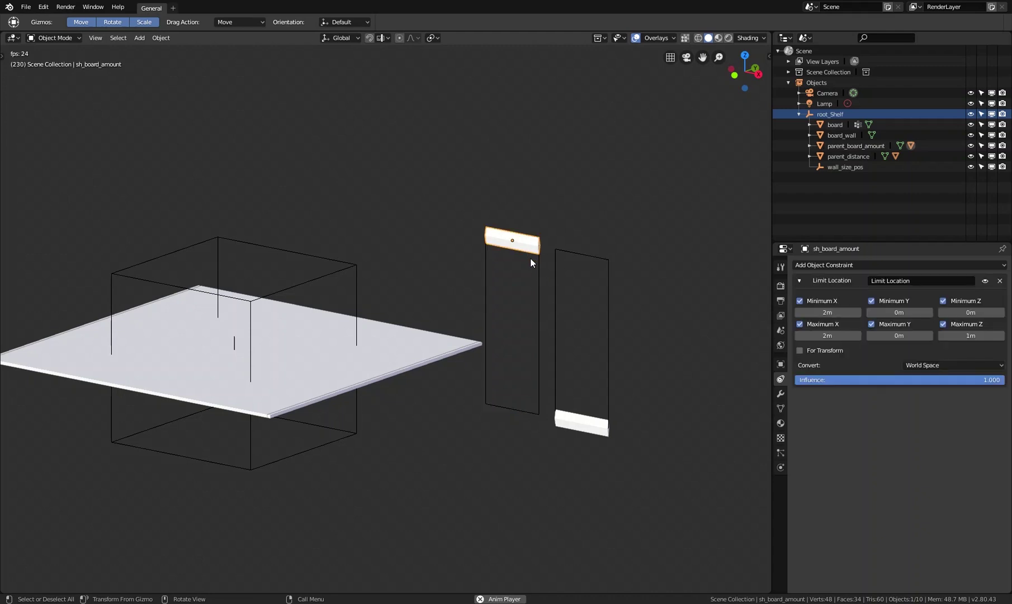
left_click(540, 273)
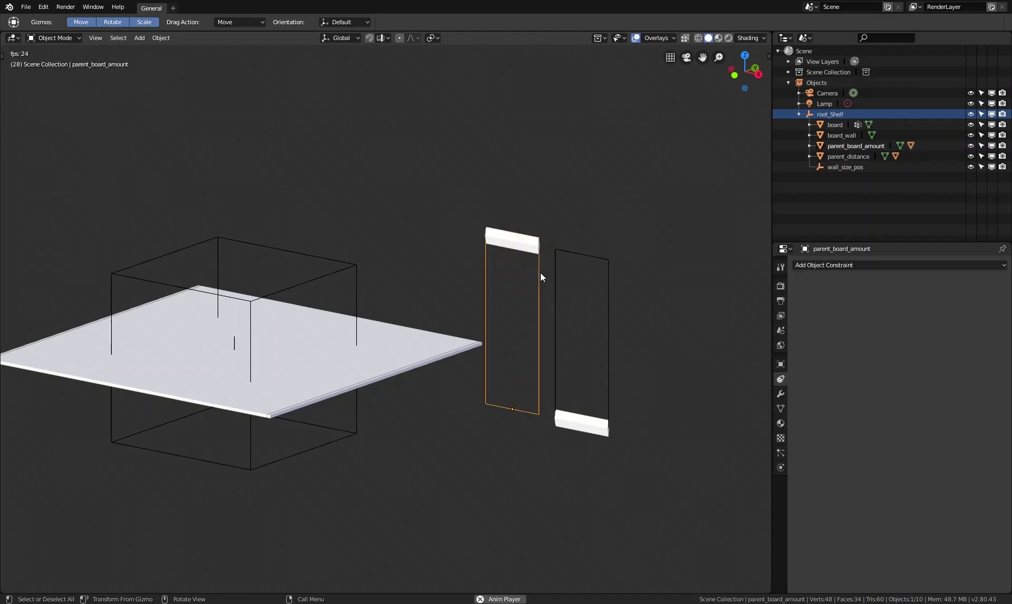
key("g")
key("Escape")
- Set the Convert option of the sh_board_amount slider's Limit Location constraint to Local Space
left_click(535, 250)
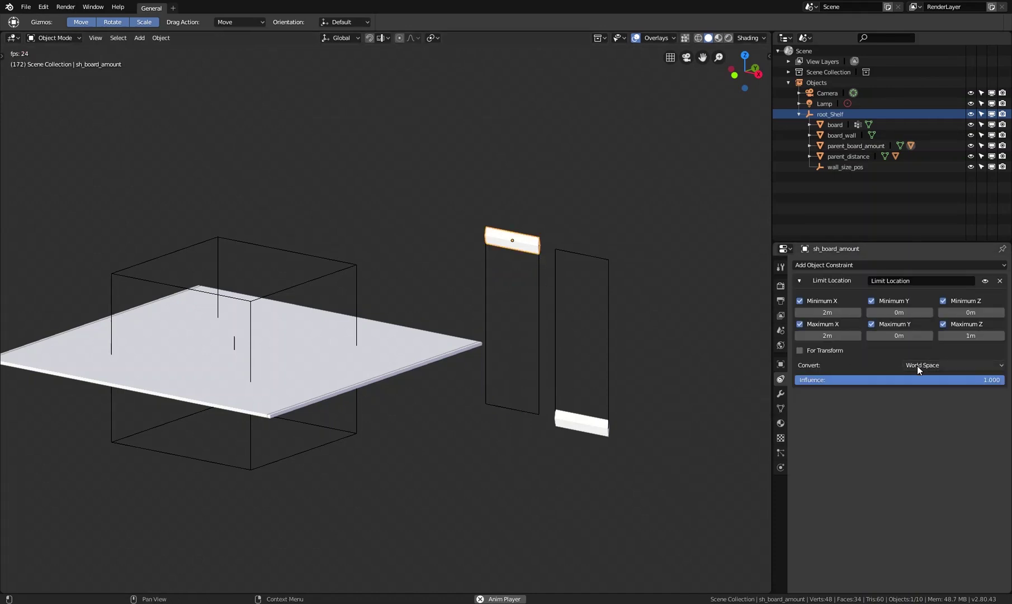
left_click(935, 368)
left_click(936, 341)
- Try moving the parent_board_amount frame together with its slider, cancel the move, and reselect the slider
left_click(548, 320)
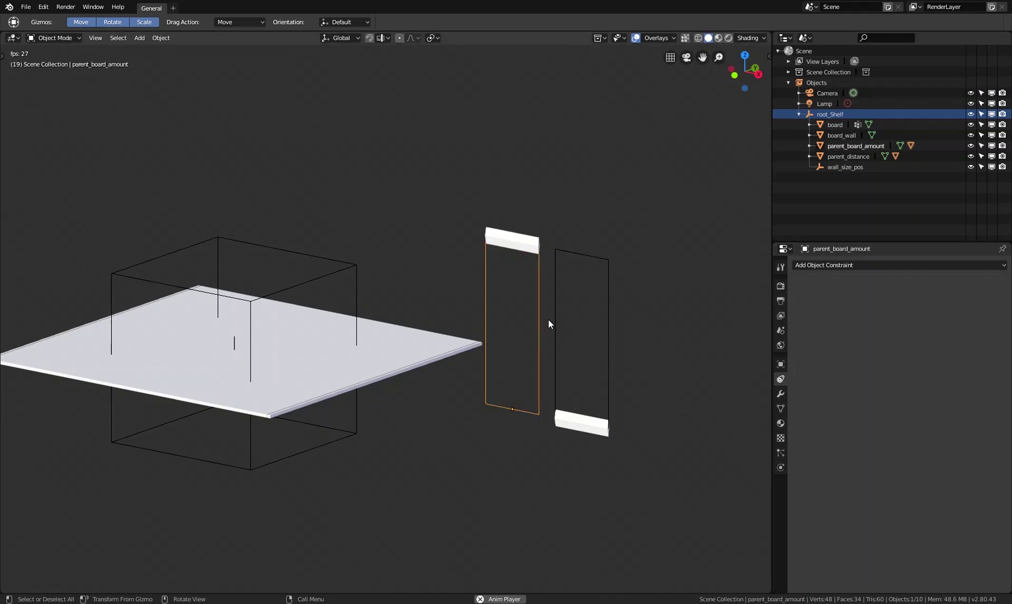
key("g")
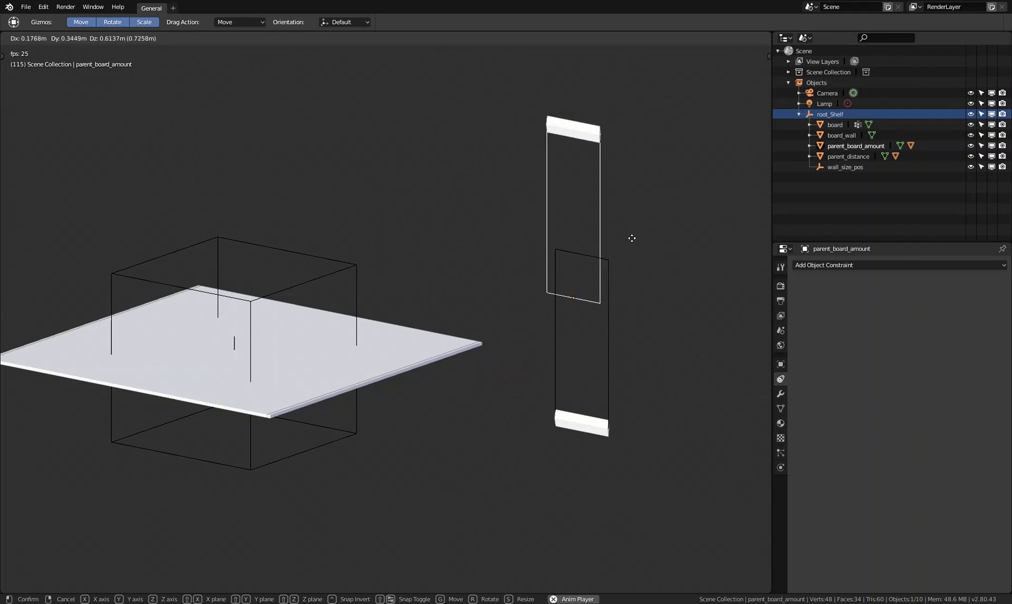
left_click(622, 336)
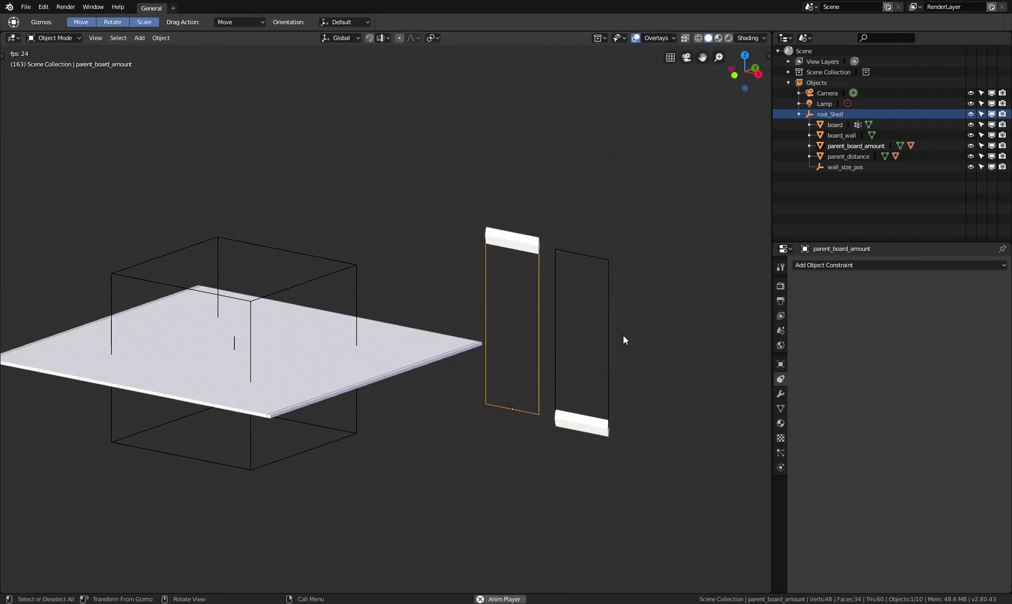
left_click(523, 250)
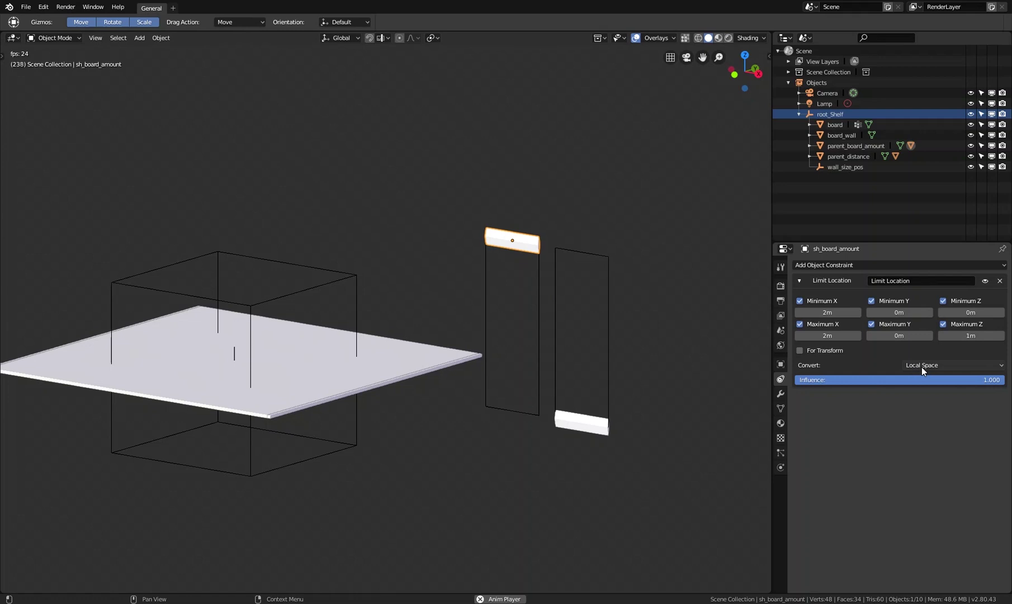
- Try moving the parent_board_amount frame upward and the slider freely within it, undo the frame move, and reselect the slider
left_click(538, 285)
key("g")
left_click(592, 206)
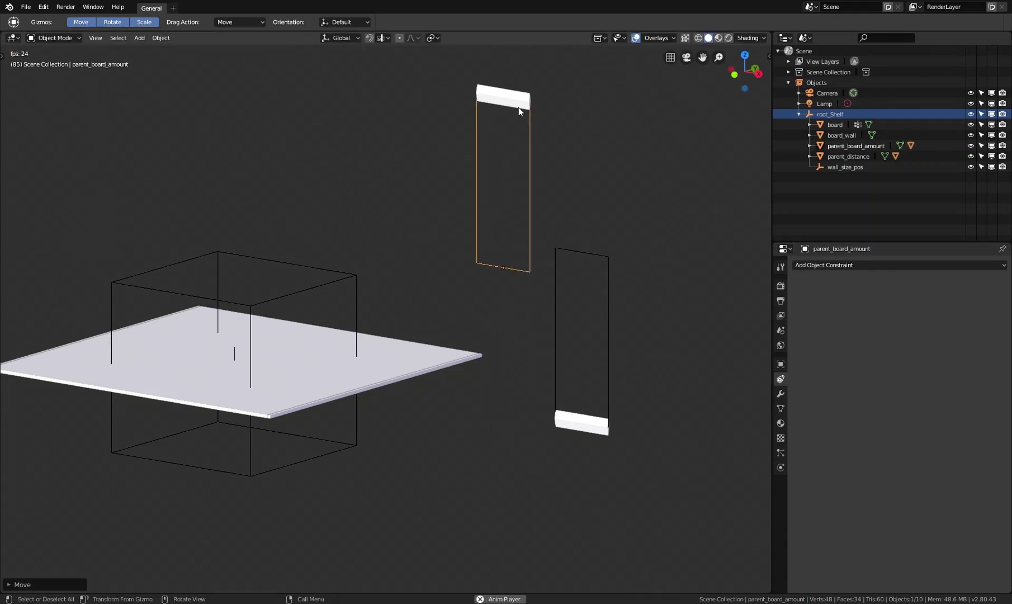
left_click(519, 107)
key("g")
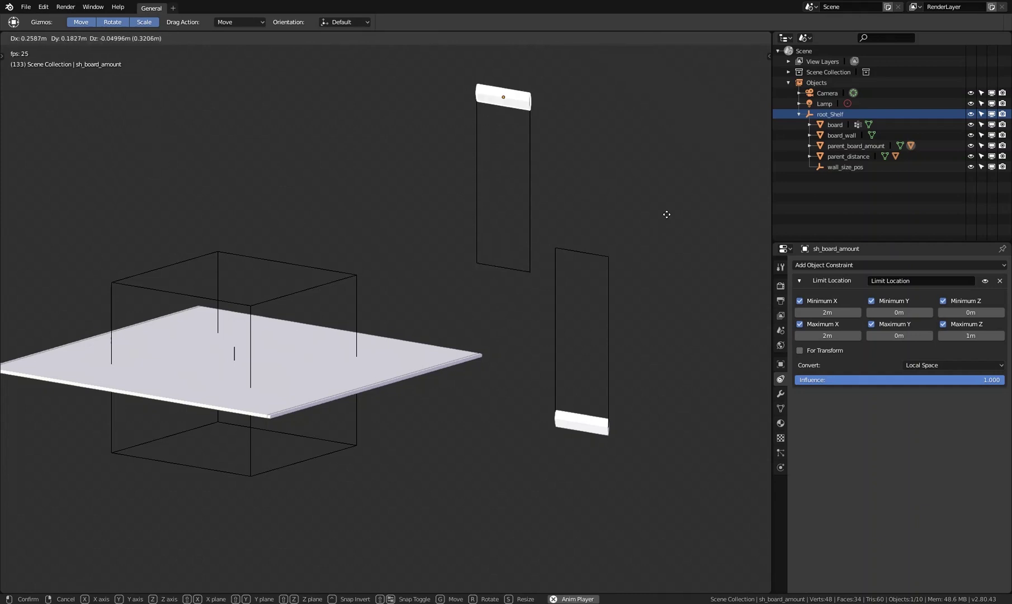
left_click(606, 217)
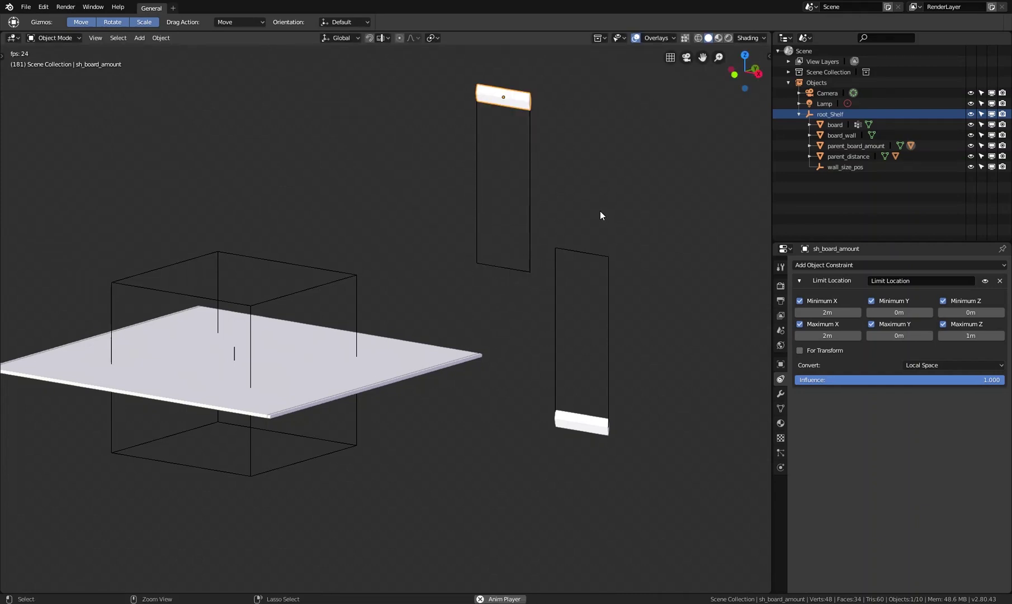
key("ctrl+z")
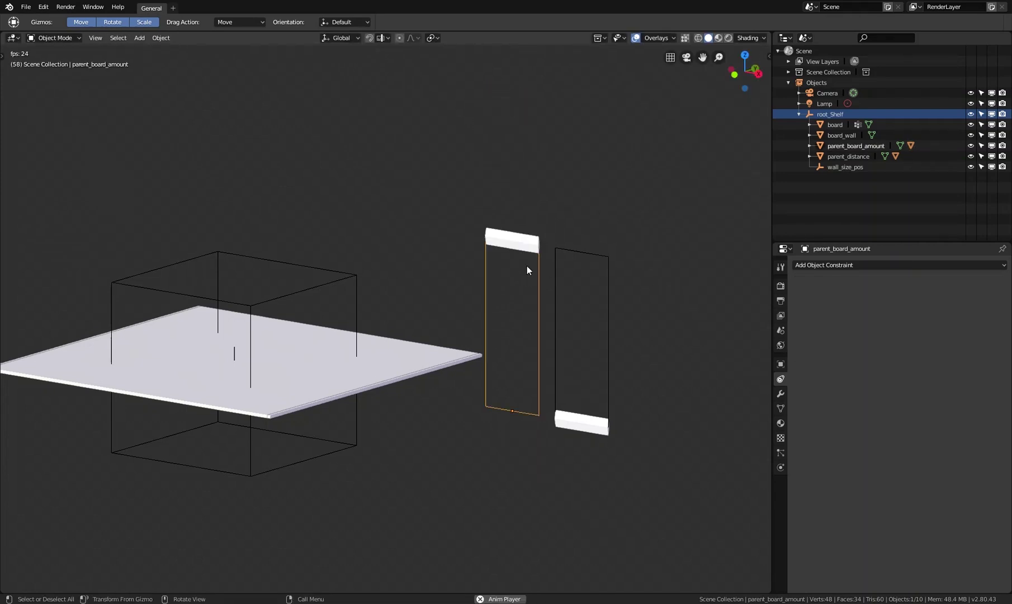
left_click(524, 250)
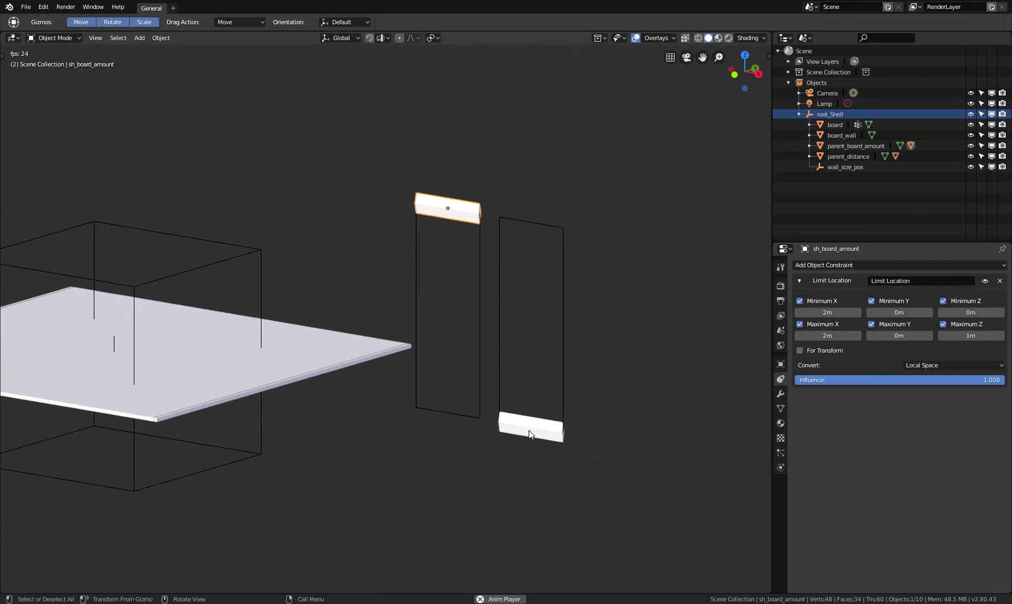
- Add a Limit Location constraint to the sh_distance slider
left_click(530, 435)
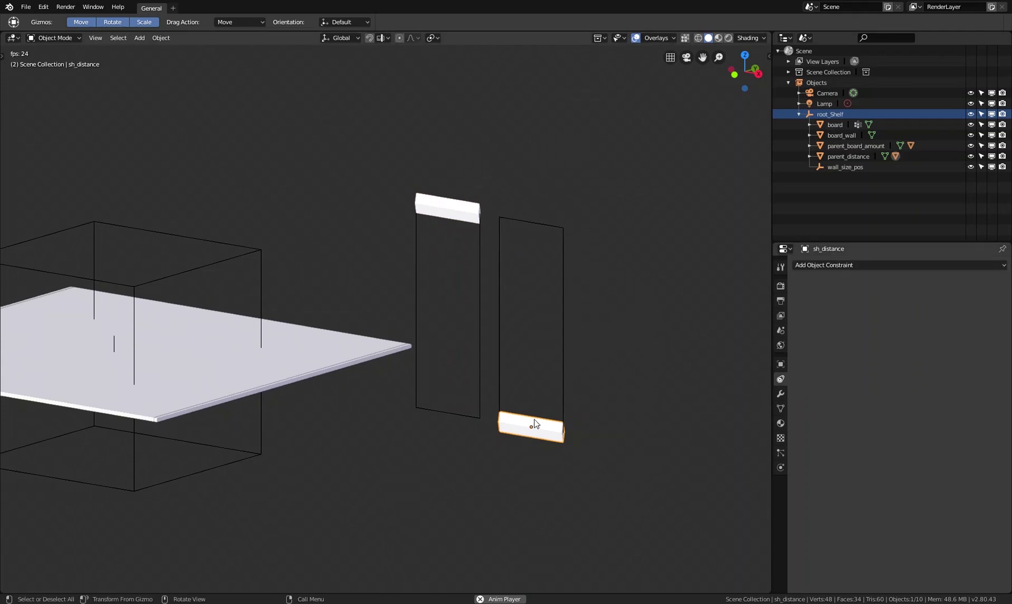
left_click(844, 265)
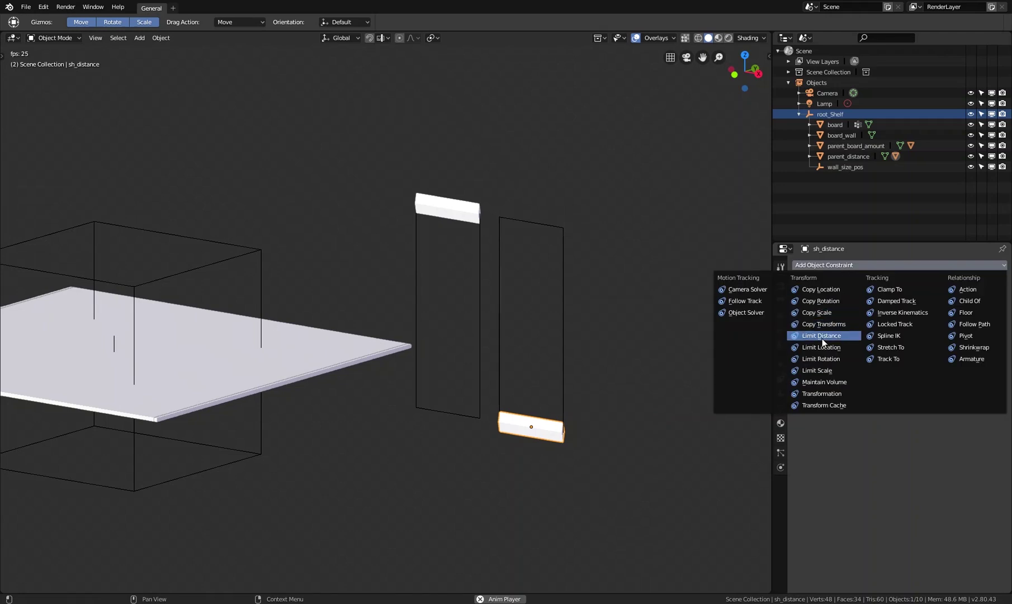
left_click(838, 349)
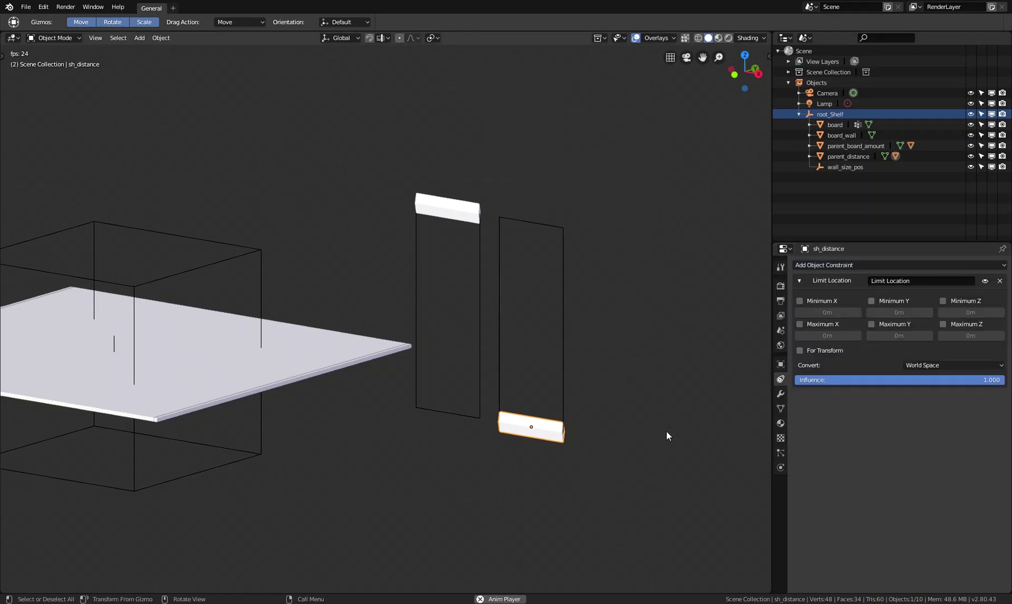
- Enable the Minimum Z and Maximum Z limits of the sh_distance slider's constraint and set Maximum Z to 1 m
left_click(965, 302)
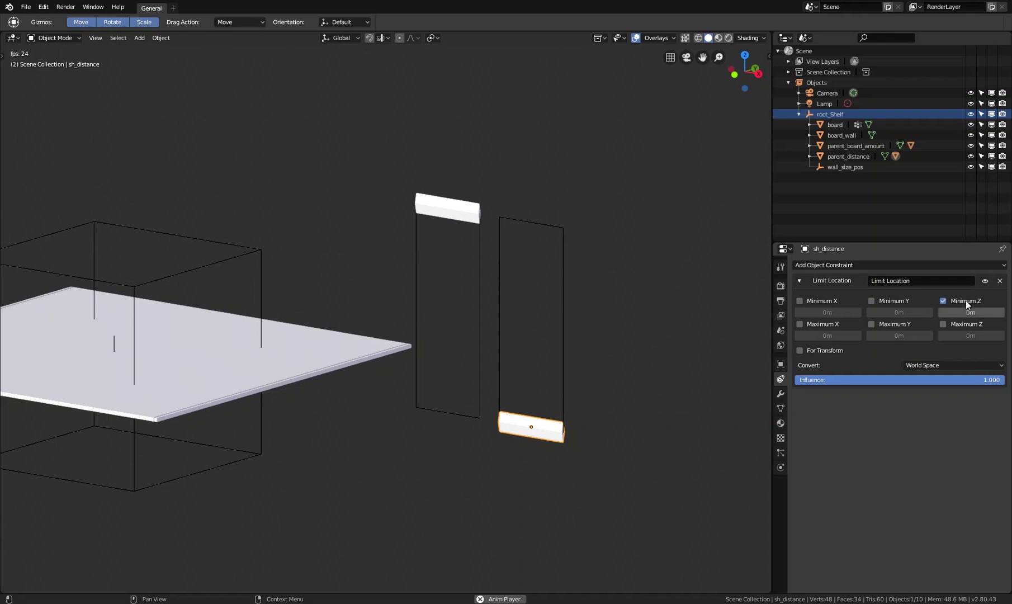
left_click(952, 326)
left_click(996, 338)
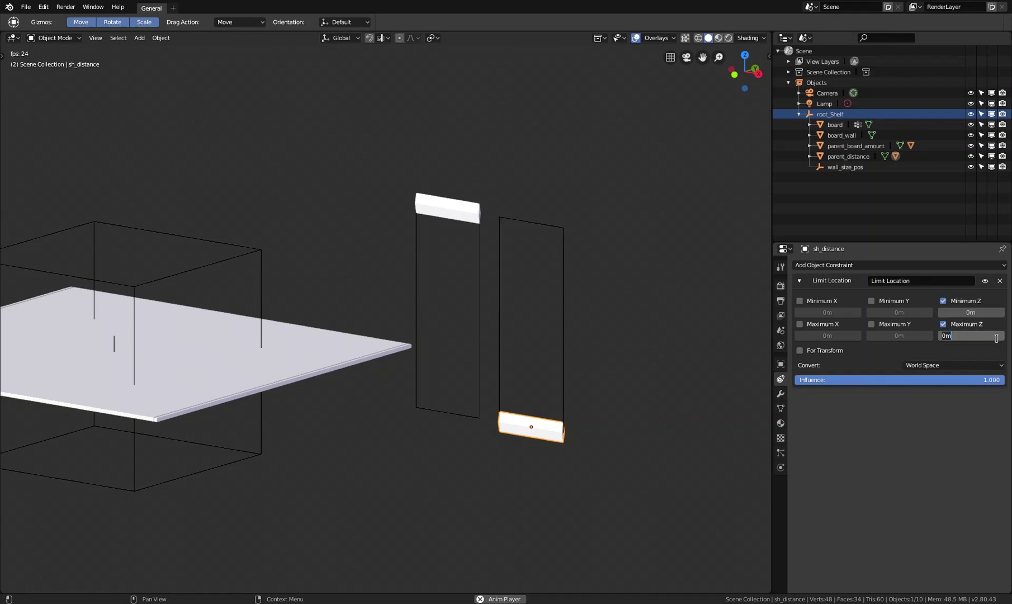
type("1")
key("Return")
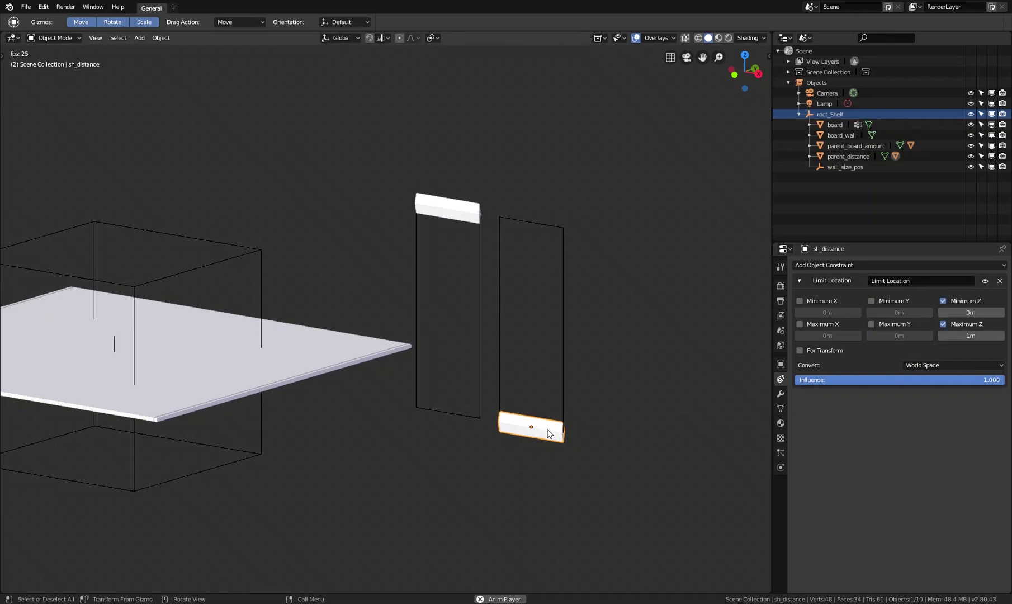
- Try moving the sh_distance slider along Z within its frame and cancel the move
key("g")
key("z")
right_click(652, 189)
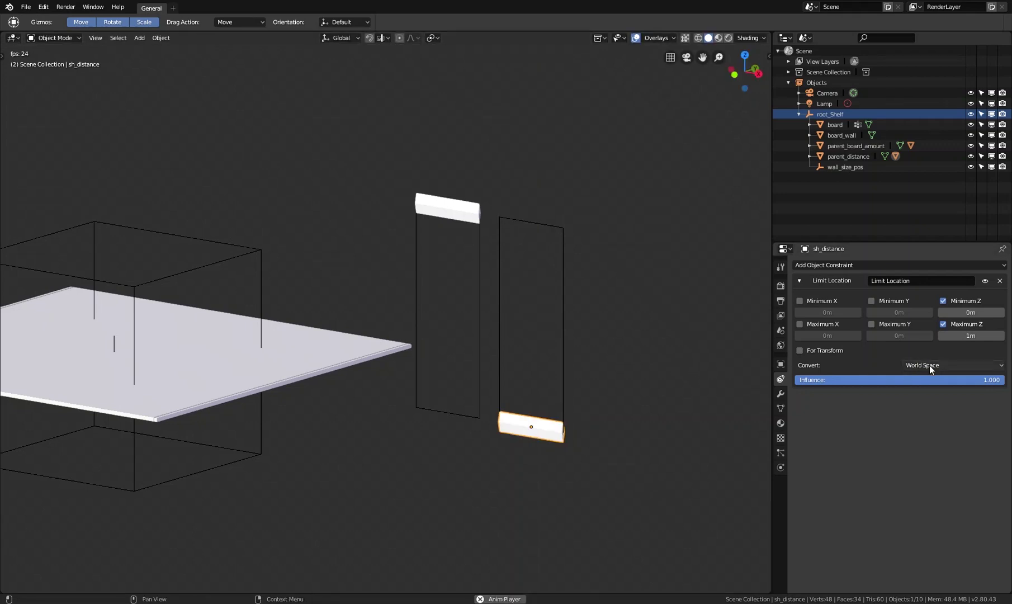
- Enable the Minimum Y and Maximum Y limits of the sh_distance slider's constraint, both at 0 m
left_click(898, 302)
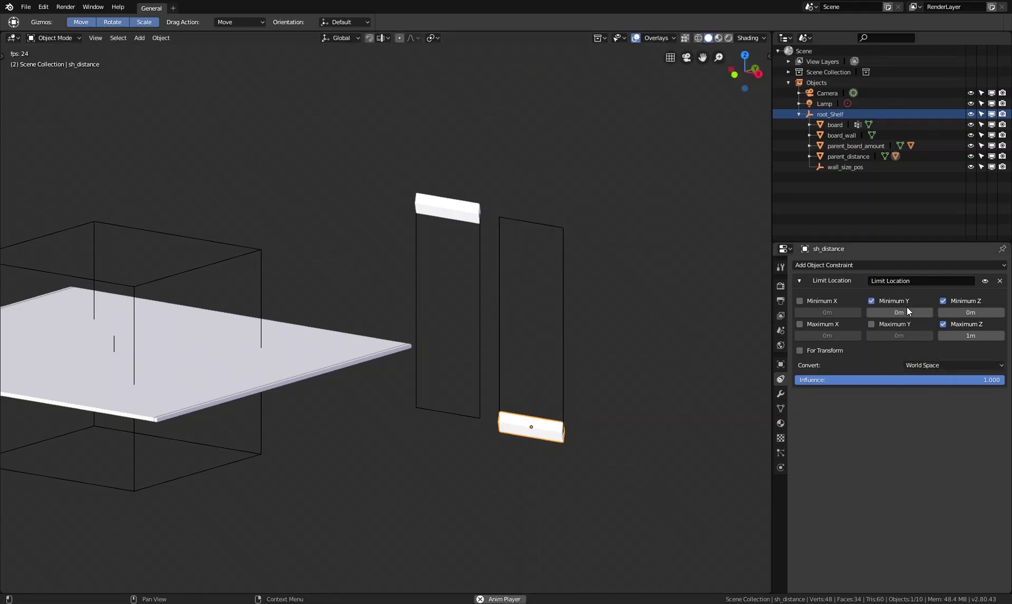
left_click(891, 326)
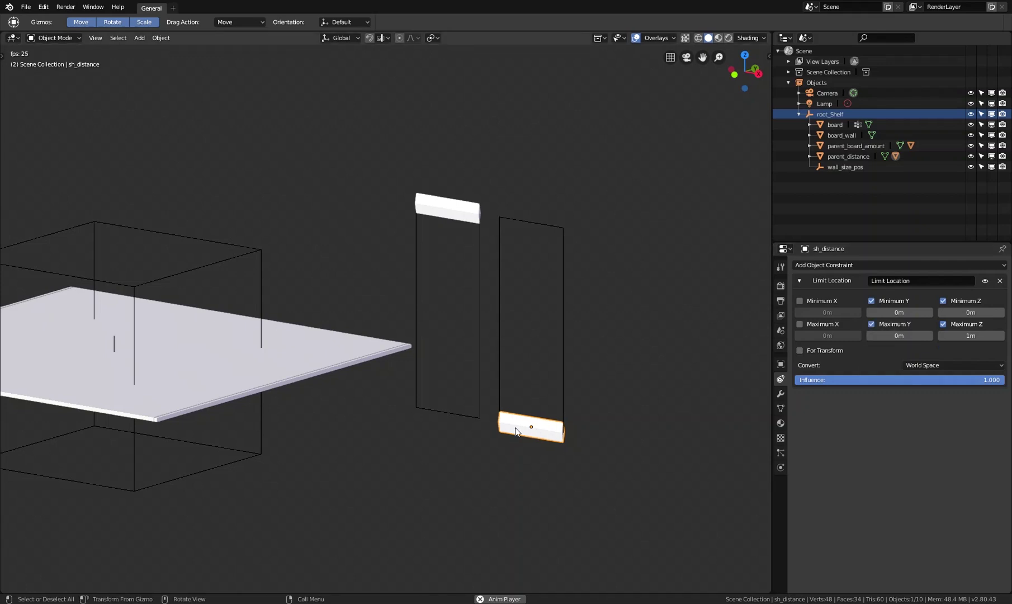
middle_click_drag(570, 408, 535, 421)
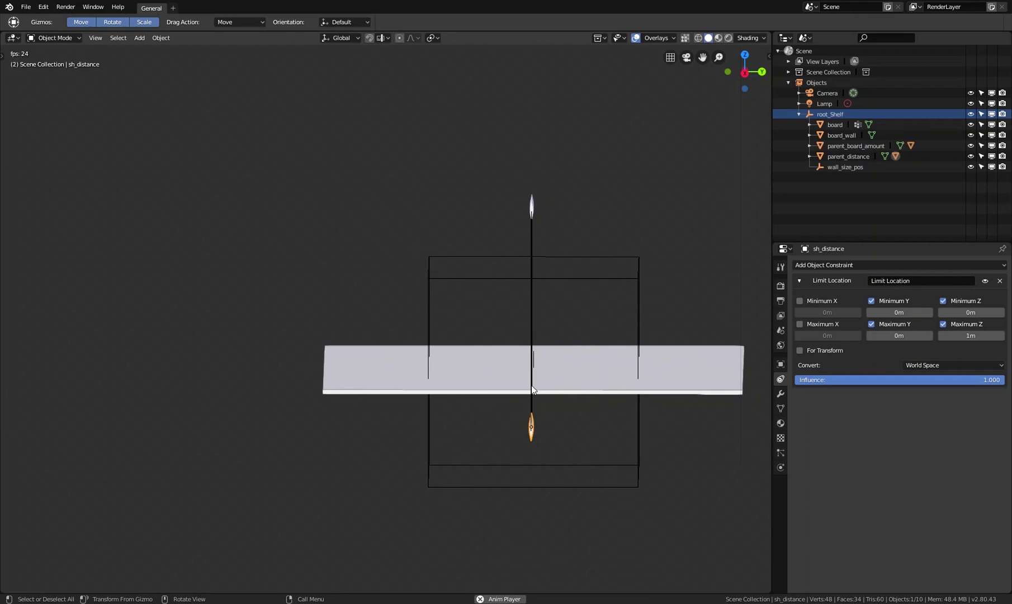
middle_click_drag(484, 396, 545, 378)
scroll(503, 377, "down", 2)
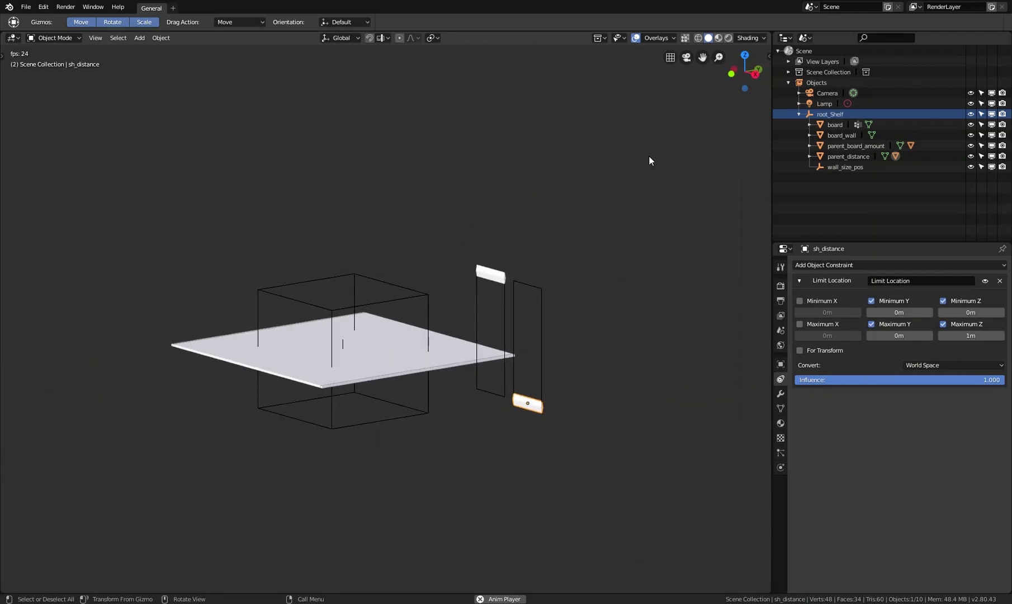
- Show the X, Y and Z axis guide lines in the viewport overlays
left_click(658, 38)
left_click(705, 101)
left_click(694, 100)
left_click(674, 38)
left_click(716, 100)
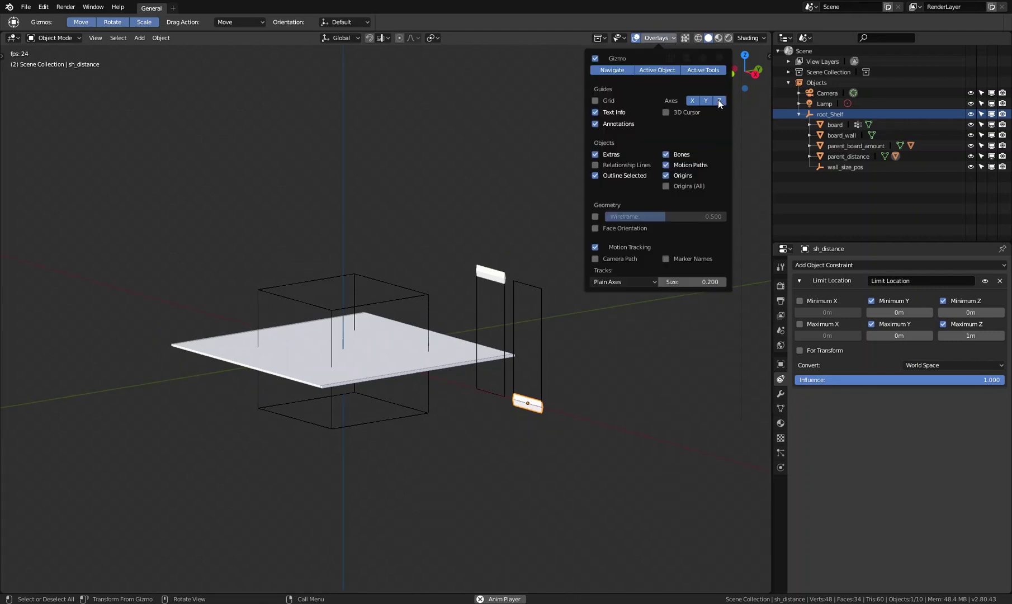
mouse_move(484, 366)
middle_mouse_down()
mouse_move(474, 377)
mouse_move(567, 435)
mouse_move(488, 397)
mouse_move(472, 361)
middle_mouse_up()
scroll(600, 347, "up", 1)
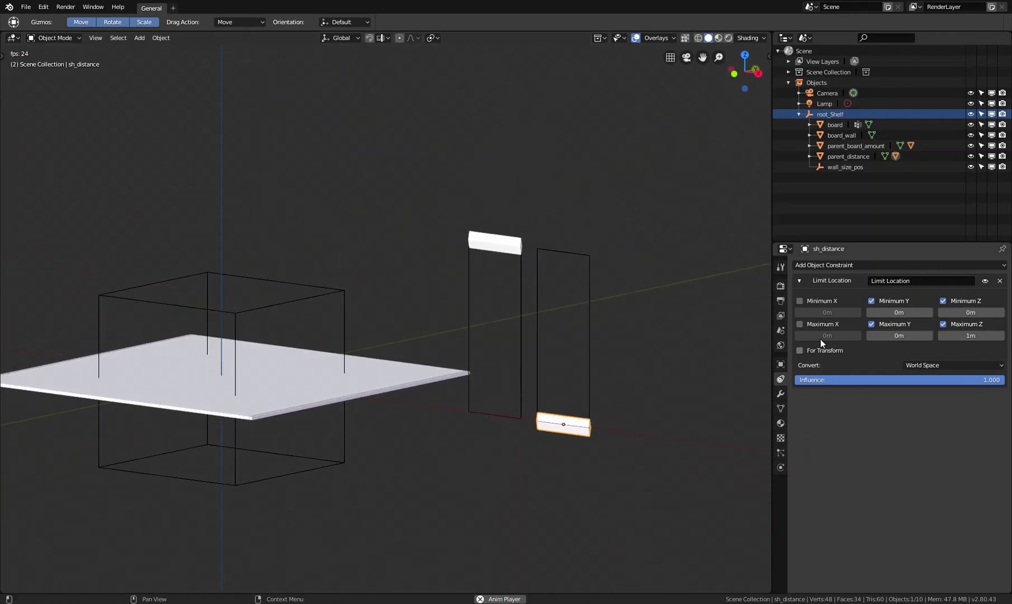
- Enable the Minimum X and Maximum X limits of the sh_distance slider's constraint and set both to 2.5 m
left_click(819, 301)
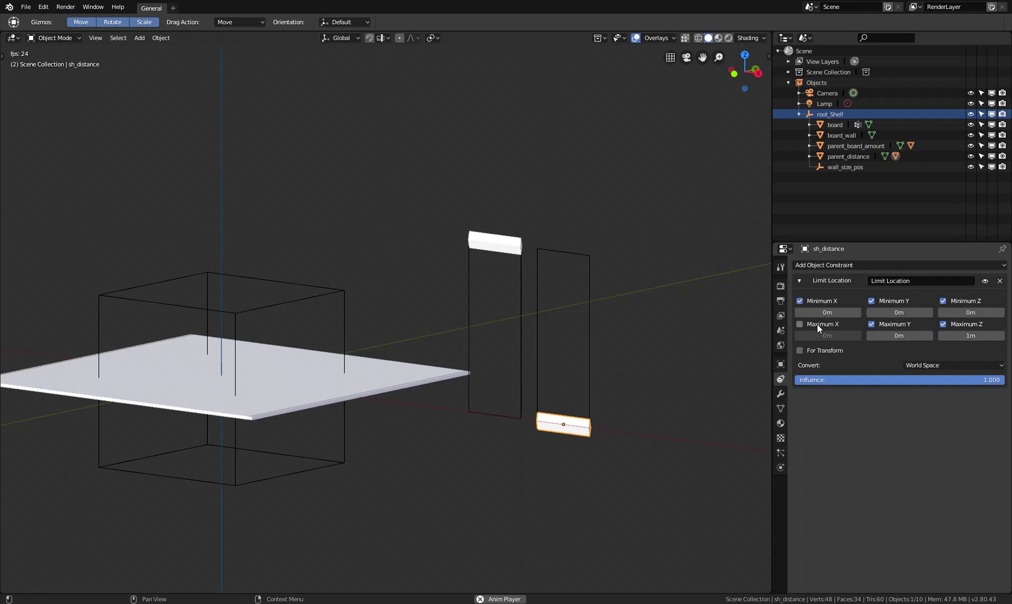
left_click(817, 324)
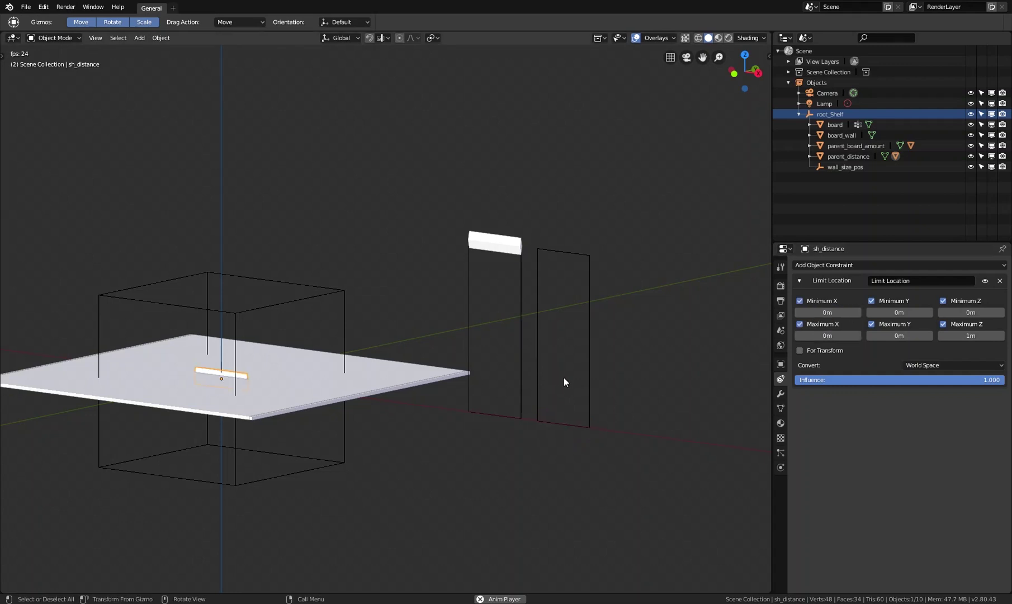
left_click_drag(826, 312, 839, 317)
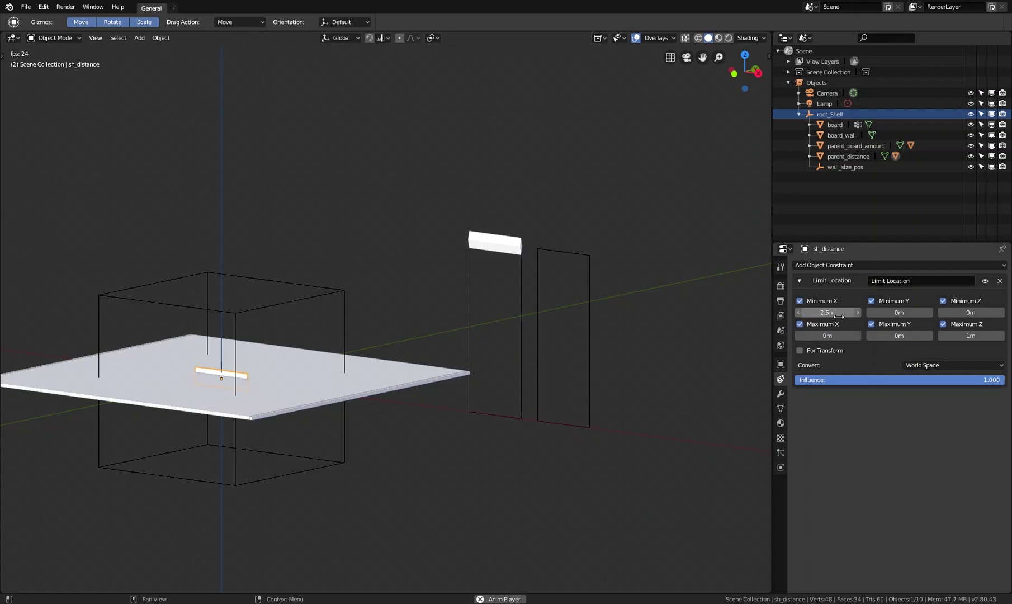
left_click(834, 335)
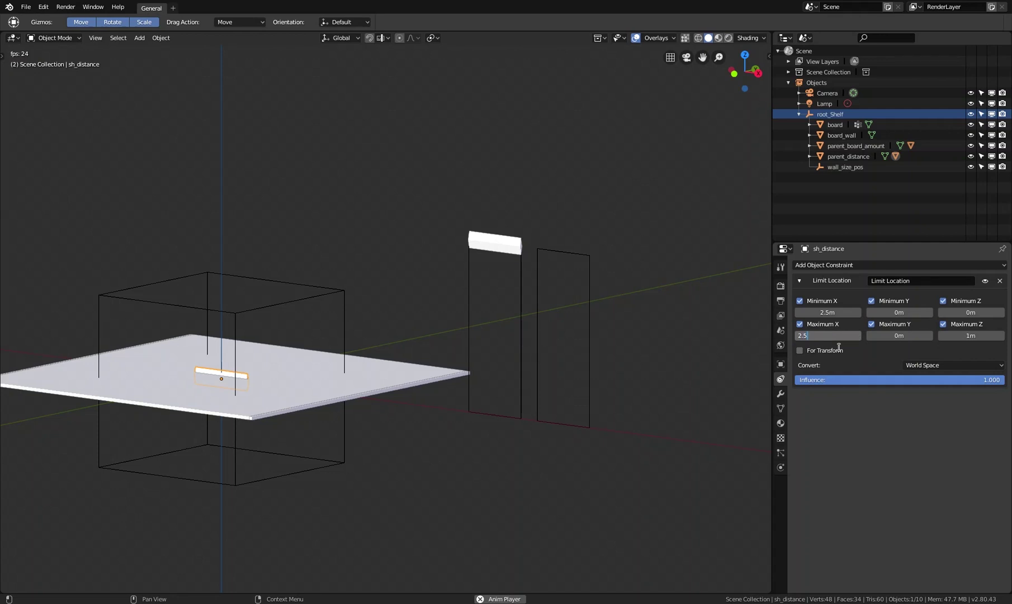
type("2.5")
key("Return")
- Try moving the parent_distance frame, cancel the move, and reselect the sh_distance slider
left_click(592, 404)
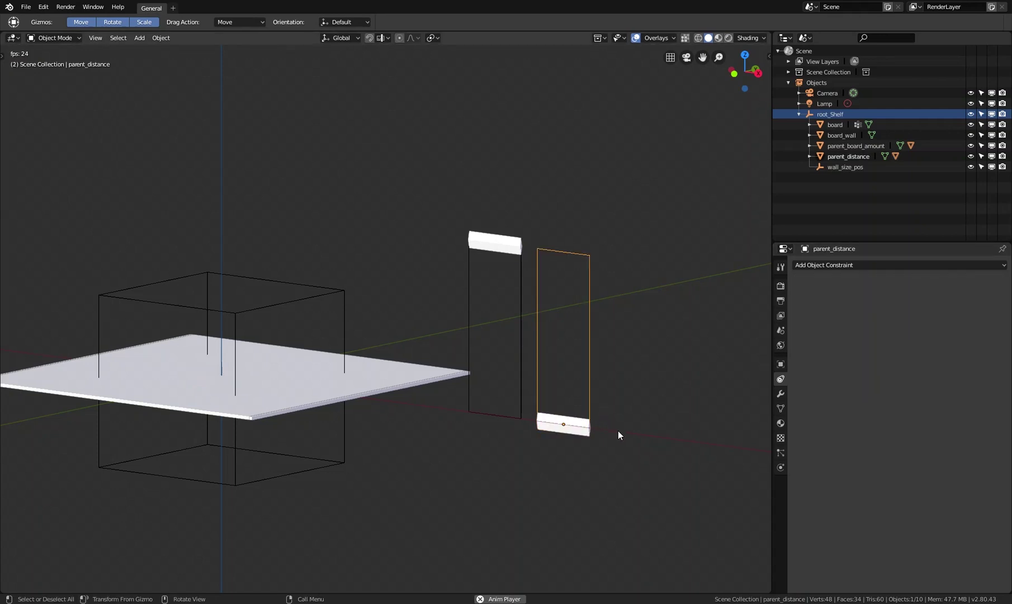
key("g")
key("Escape")
left_click(578, 425)
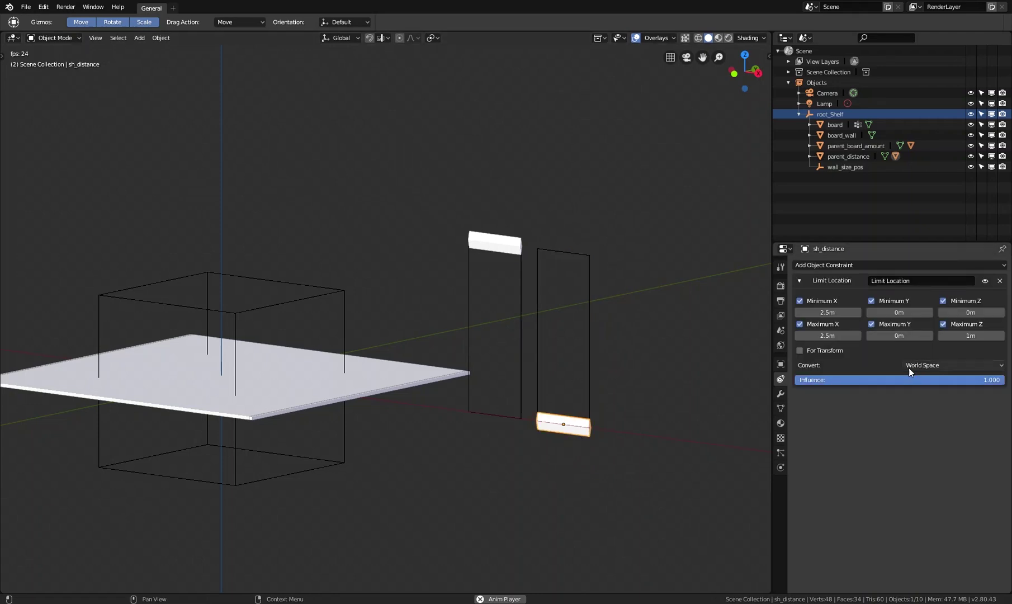
- Switch the sh_distance slider's Limit Location constraint to Local Space and test it by moving the parent_distance frame, cancelling the move
left_click(926, 365)
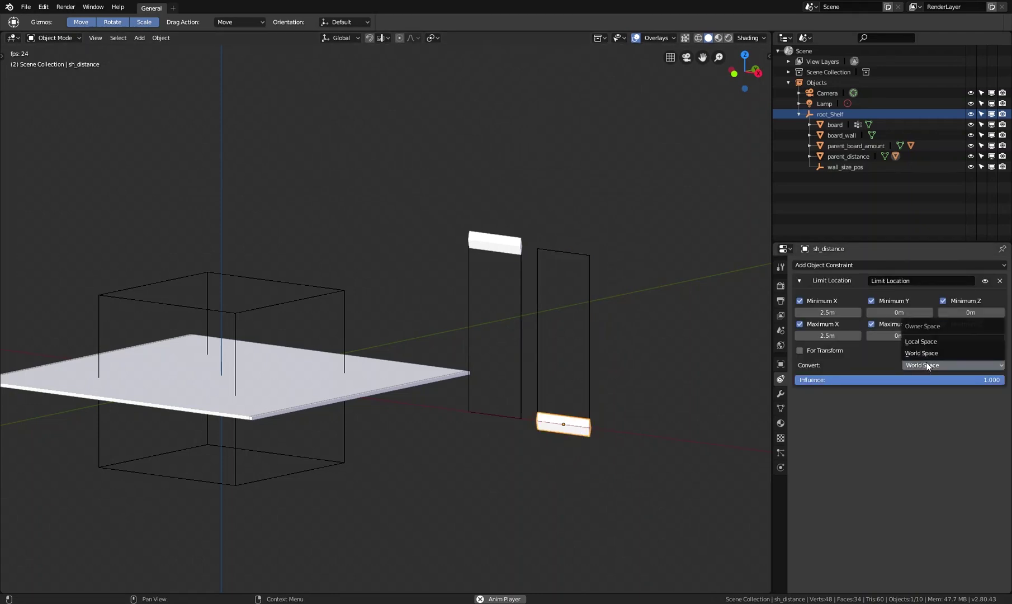
left_click(929, 343)
left_click(591, 386)
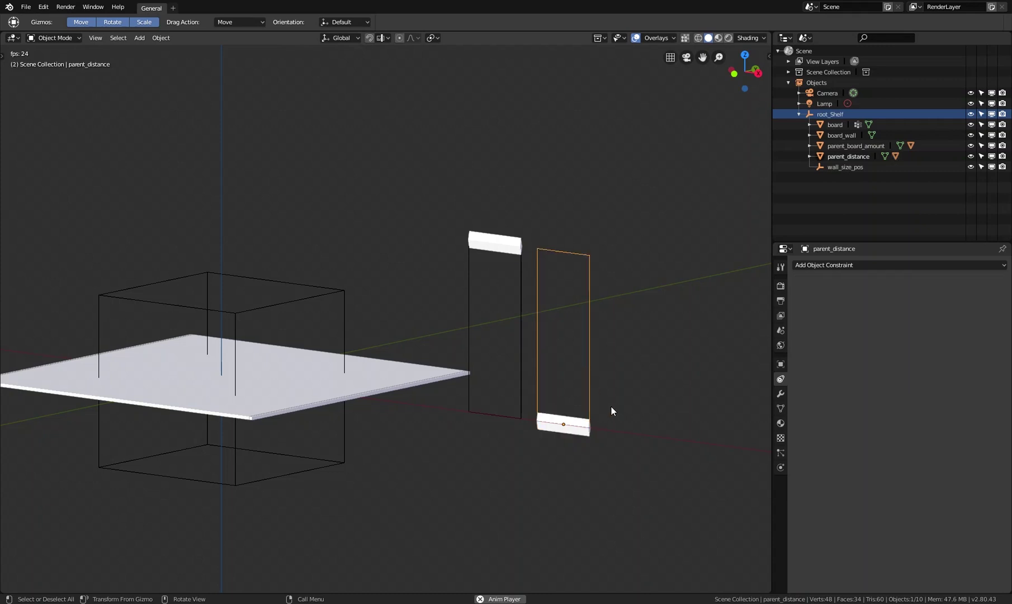
key("g")
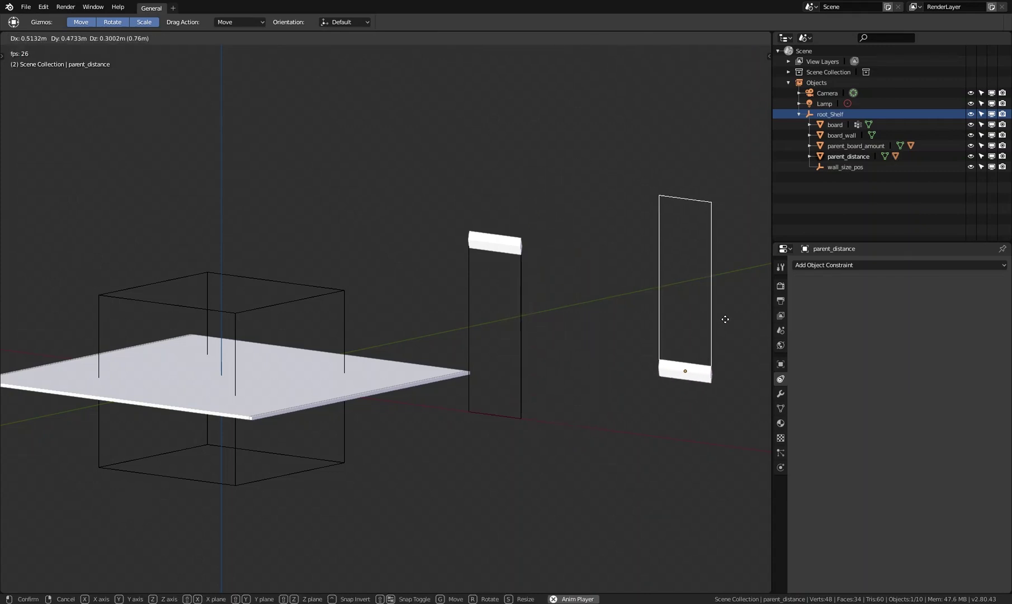
key("Escape")
- Lower the sh_board_amount slider along Z to the bottom of its frame and select the board
middle_click_drag(605, 396, 539, 252)
left_click(537, 246)
key("g")
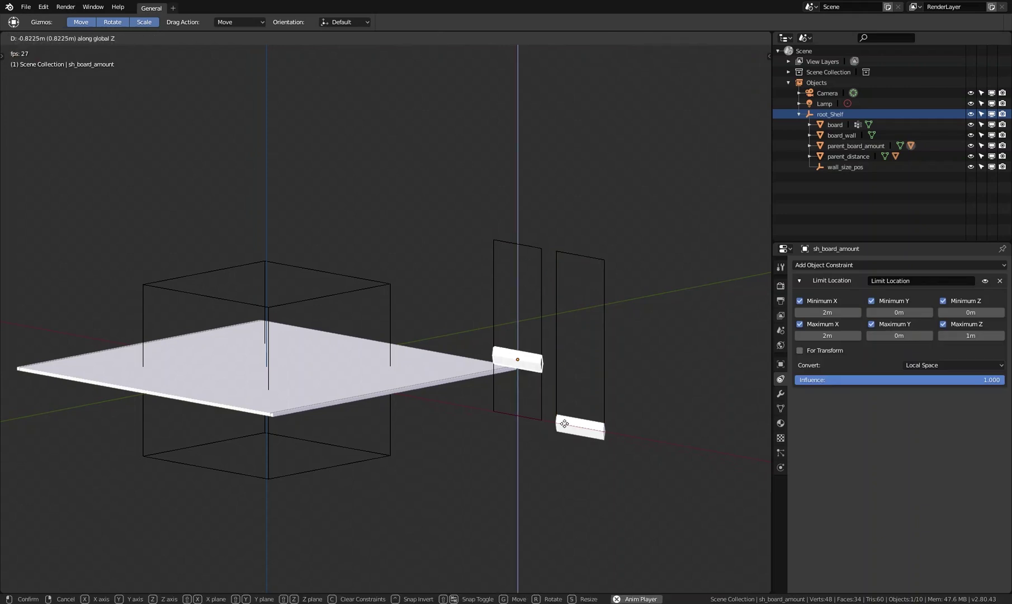
left_click(558, 496)
middle_click_drag(395, 449, 474, 400, "shift")
left_click(393, 365)
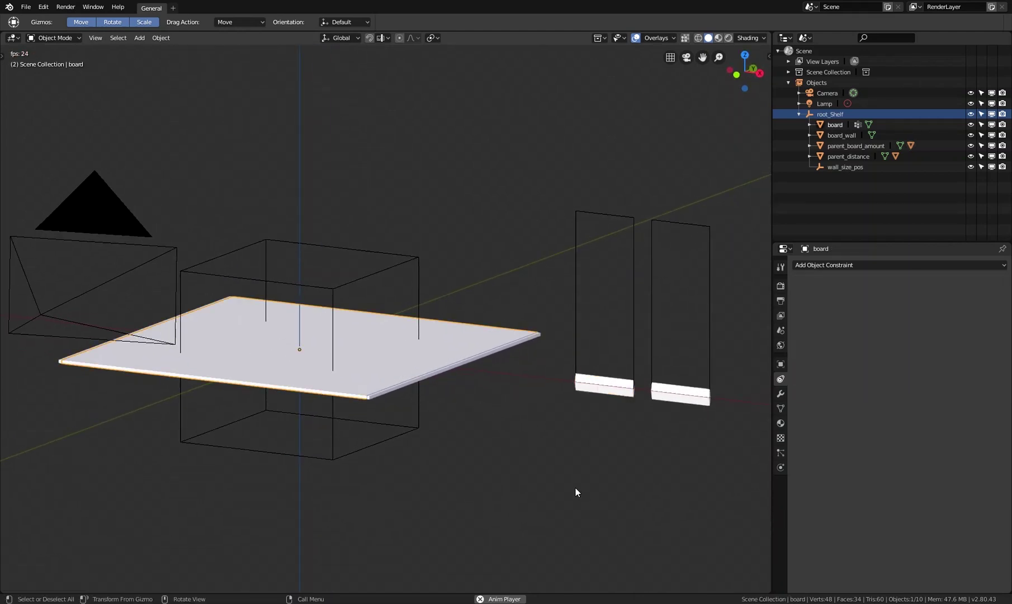
- Try moving and rotating the board, cancelling both transforms
middle_click_drag(567, 480, 551, 458)
middle_click_drag(502, 394, 489, 369)
middle_click_drag(486, 447, 456, 426)
key("g")
right_click(469, 404)
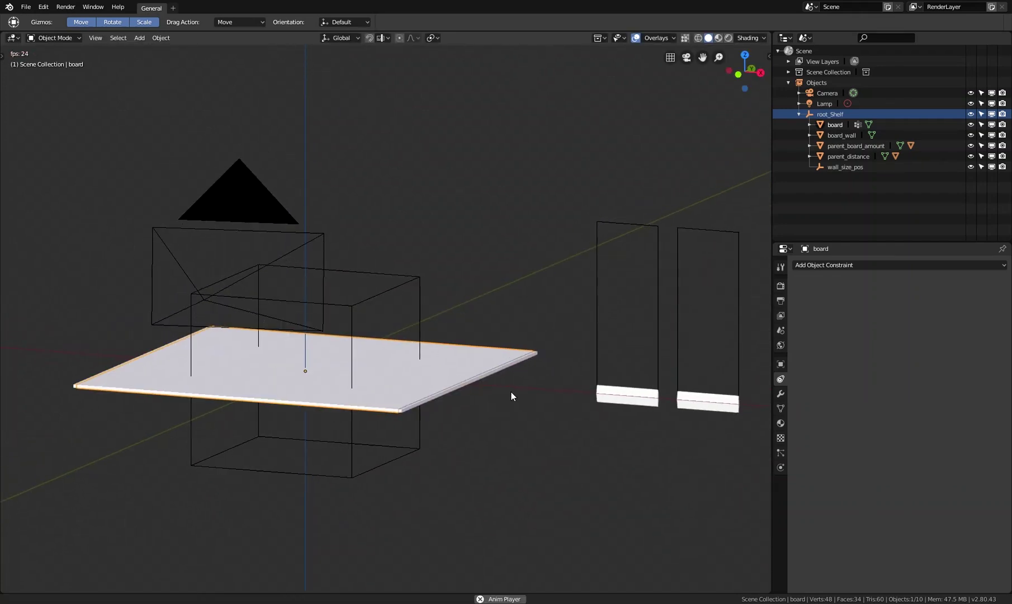
middle_click_drag(510, 392, 448, 392)
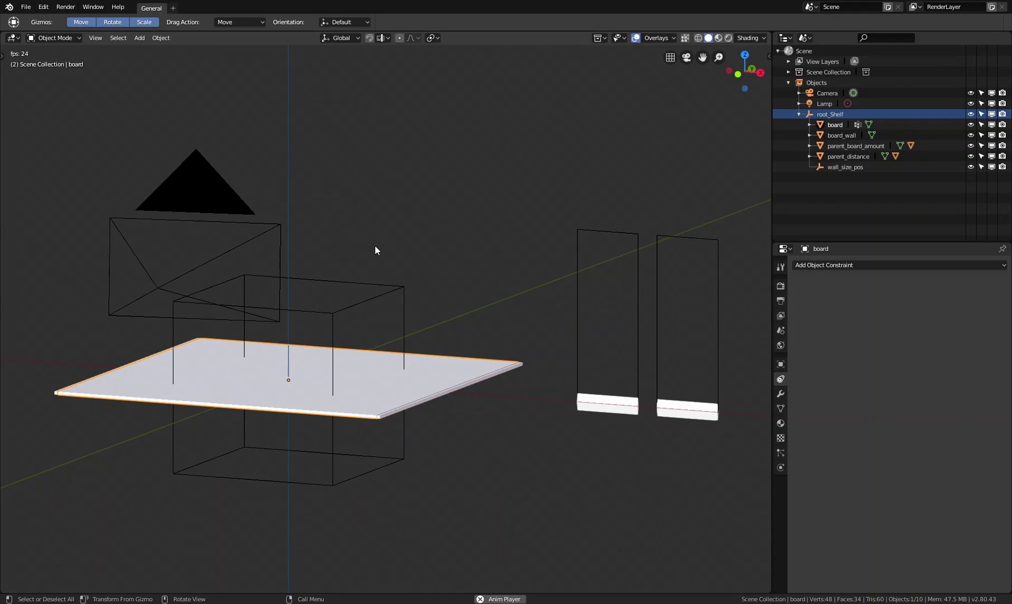
scroll(430, 377, "down", 1)
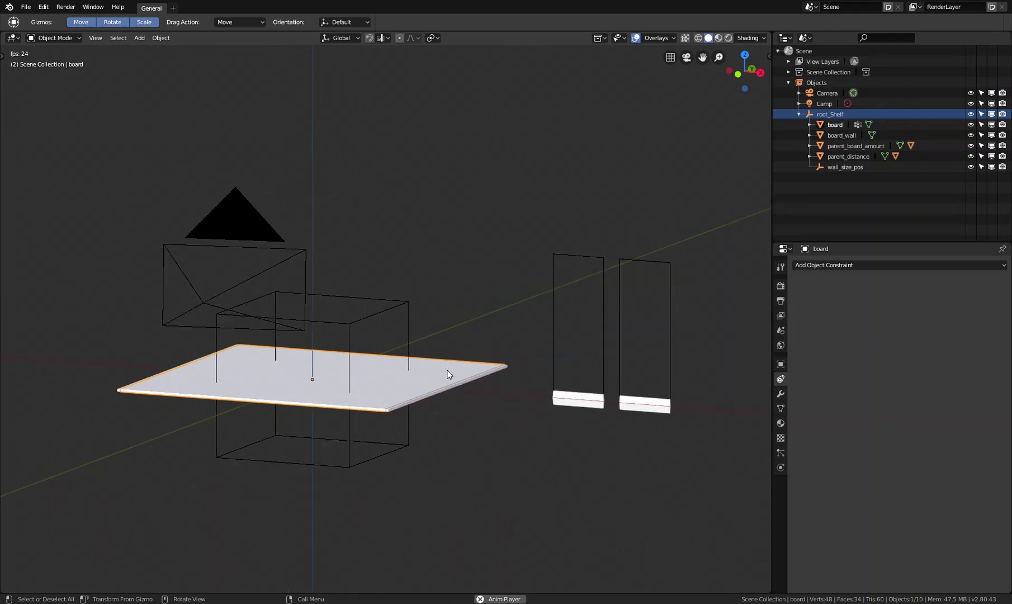
scroll(436, 383, "up", 2)
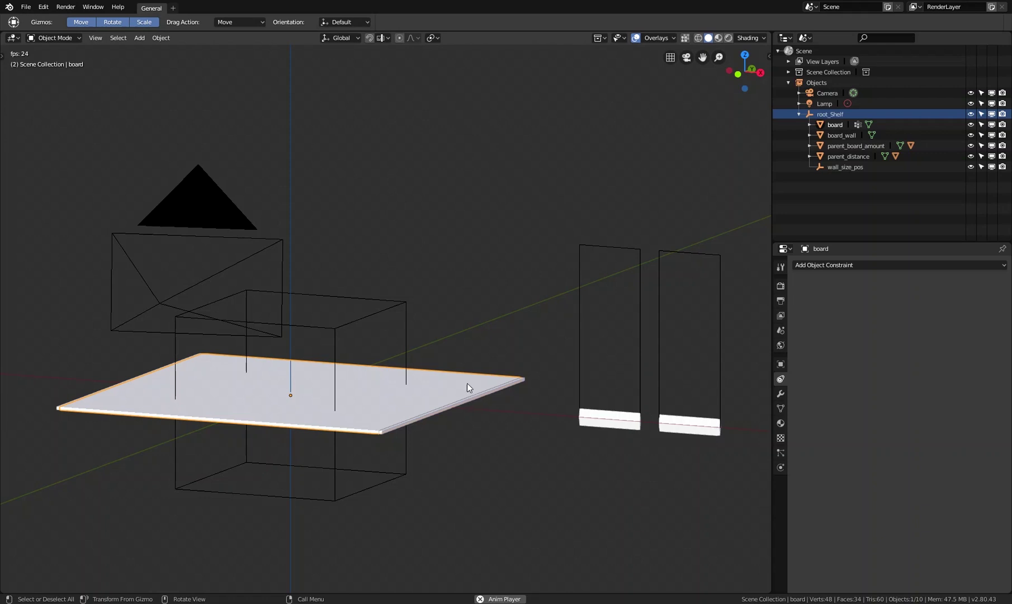
key("r")
key("Escape")
- Add an Array modifier to the board
left_click(780, 394)
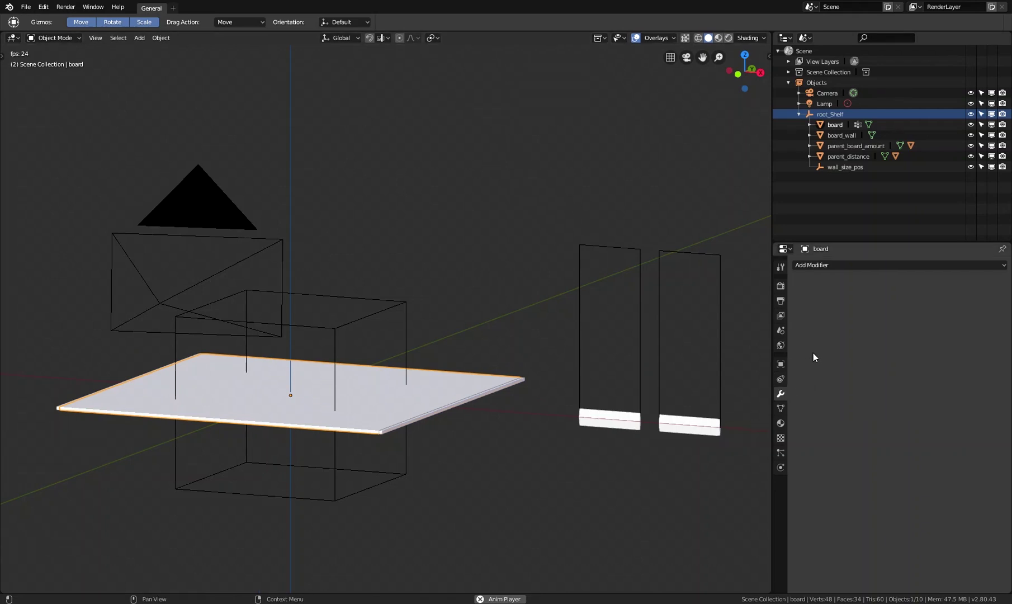
left_click(869, 263)
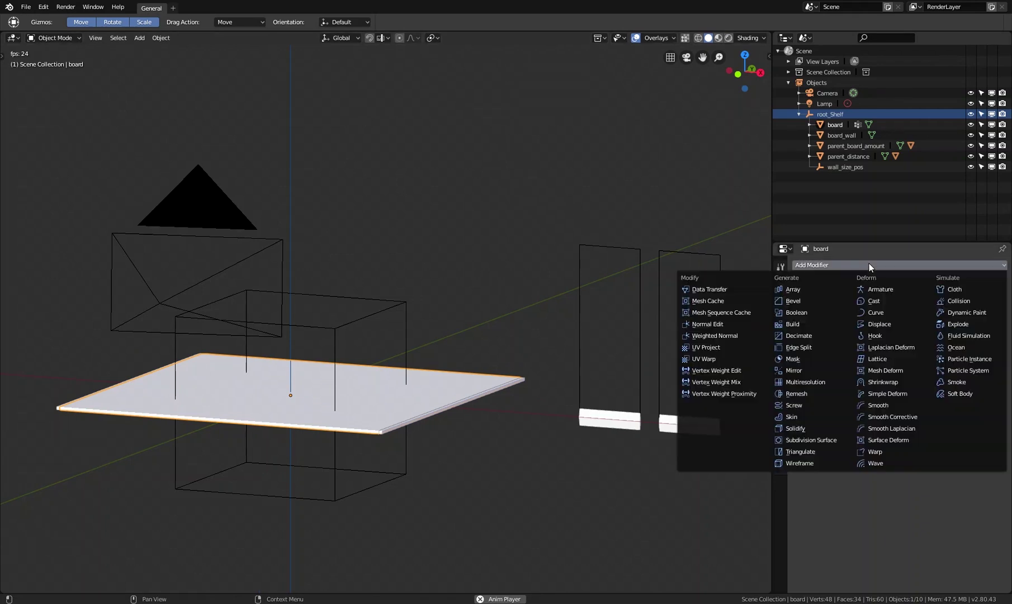
left_click(823, 291)
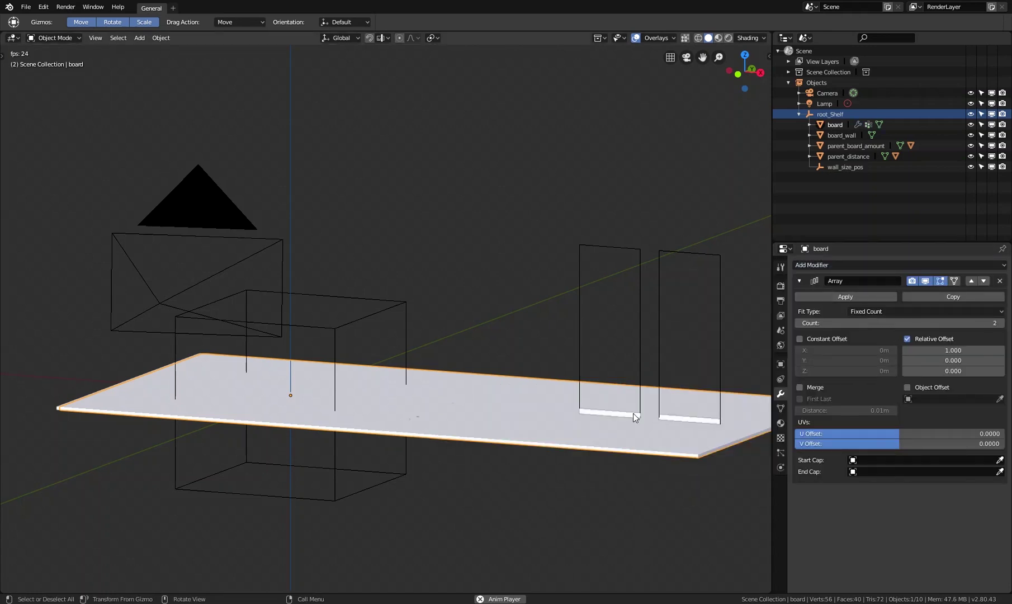
middle_click_drag(635, 415, 589, 378)
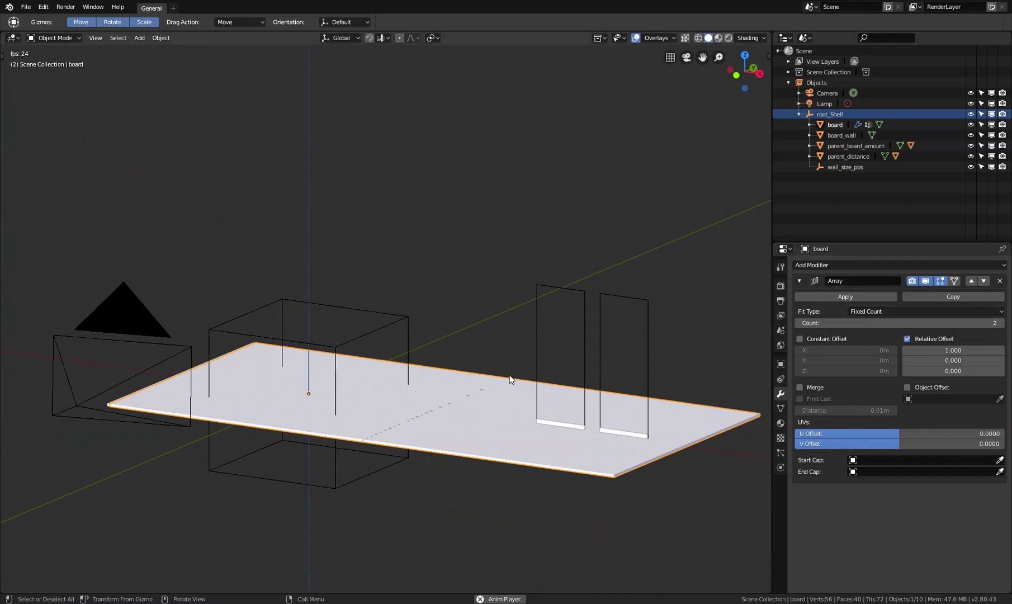
middle_click_drag(510, 375, 498, 362)
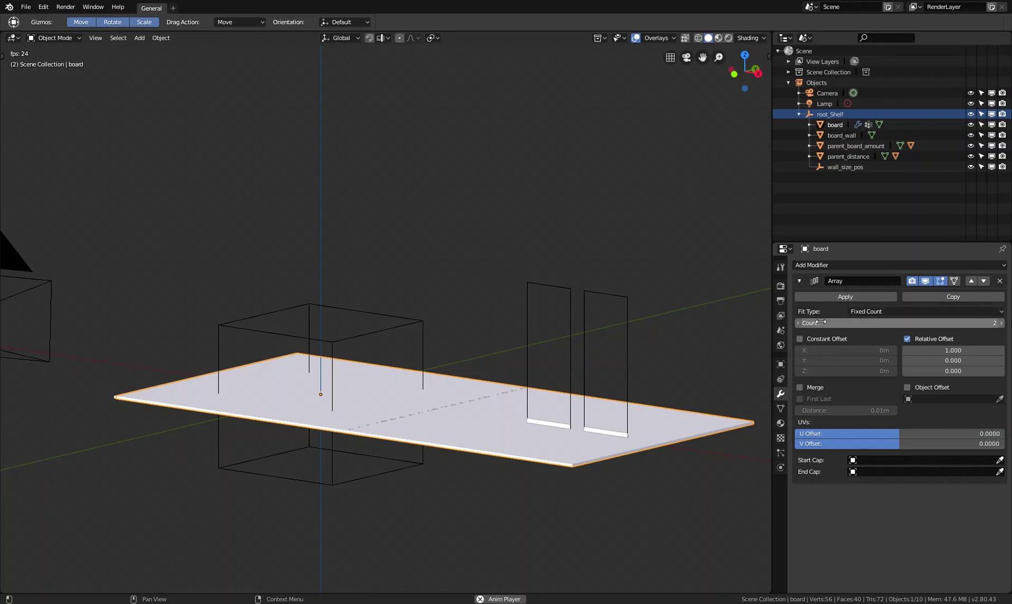
- Raise the count of the board's Array modifier to 11 and inspect the resulting row of boards
mouse_move(820, 322)
left_mouse_down()
mouse_move(855, 322)
mouse_move(827, 322)
mouse_move(814, 336)
left_mouse_up()
scroll(628, 411, "down", 3)
scroll(613, 366, "up", 1)
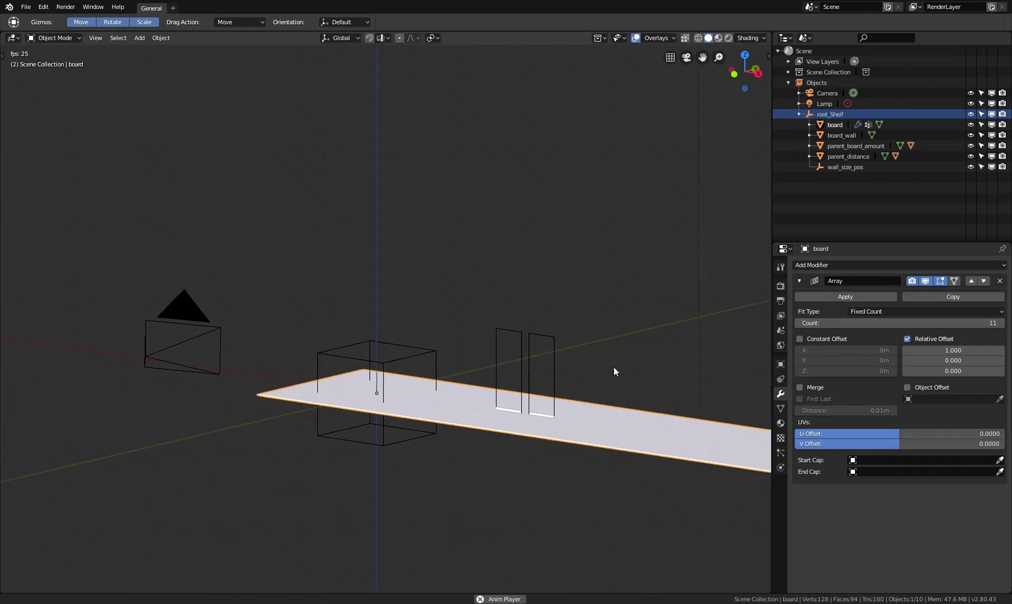
middle_click_drag(613, 366, 526, 357, "shift")
mouse_move(853, 323)
left_mouse_down()
mouse_move(829, 323)
mouse_move(855, 323)
left_mouse_up()
middle_click_drag(529, 449, 508, 422)
middle_click_drag(376, 410, 428, 400, "shift")
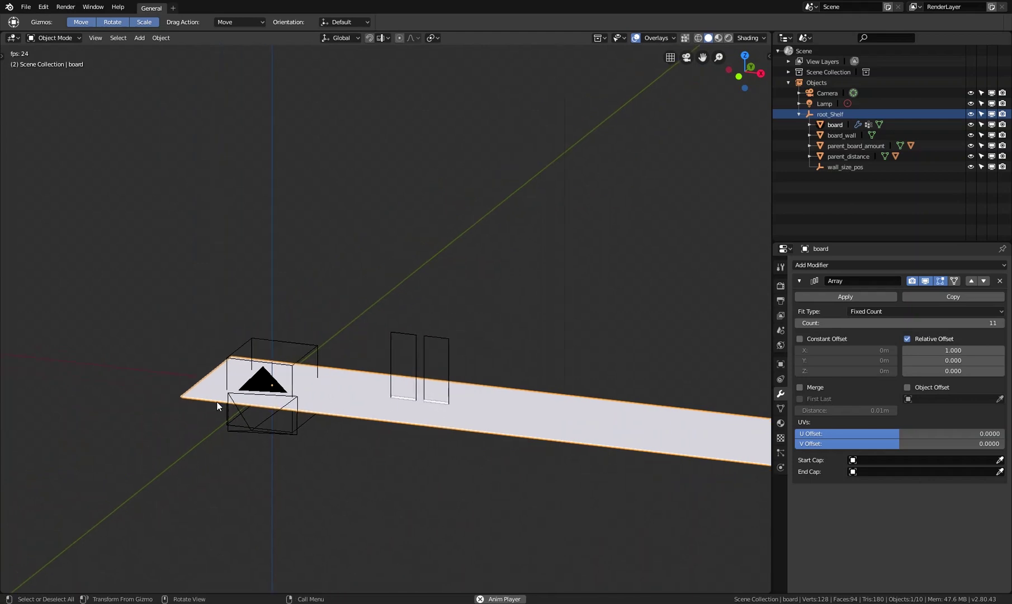
middle_click_drag(239, 393, 143, 376, "shift")
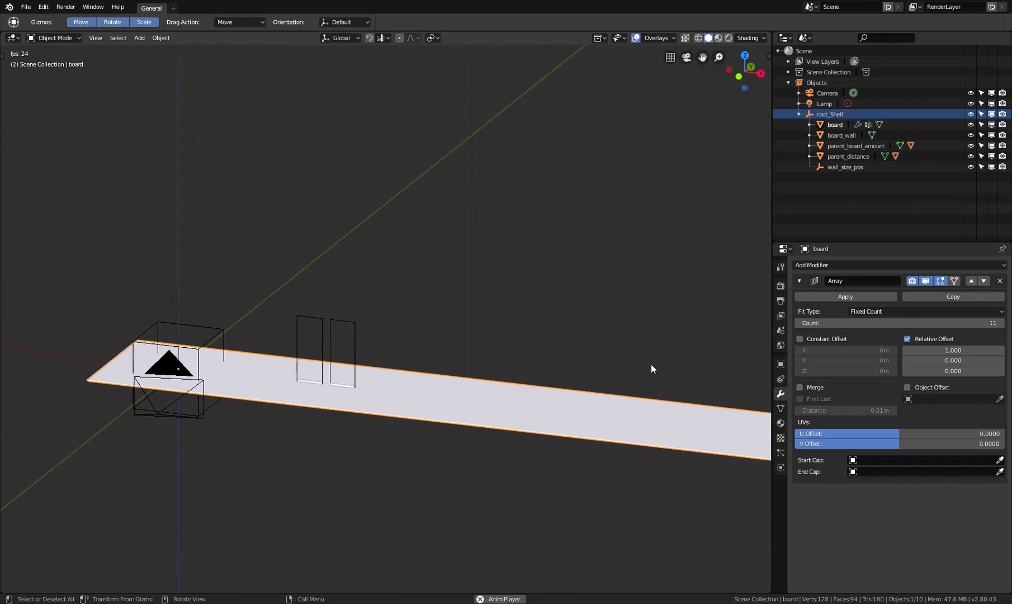
- Set the count of the board's Array modifier to 3
left_click(944, 328)
type("3")
key("Return")
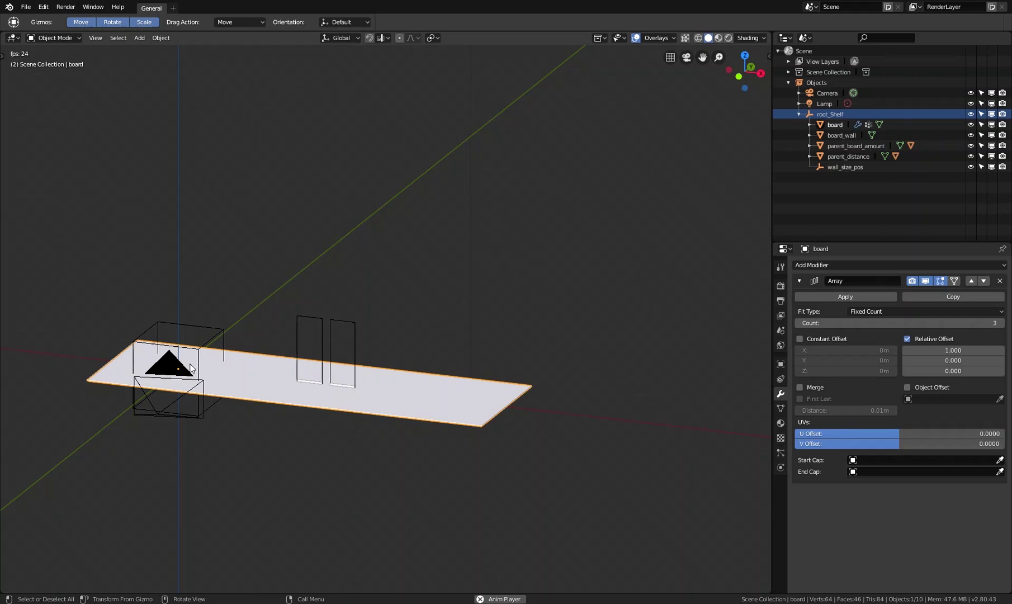
- Set the Array modifier's relative offset to 0 in X and 1 in Z so the boards stack vertically
middle_click_drag(184, 175, 208, 168)
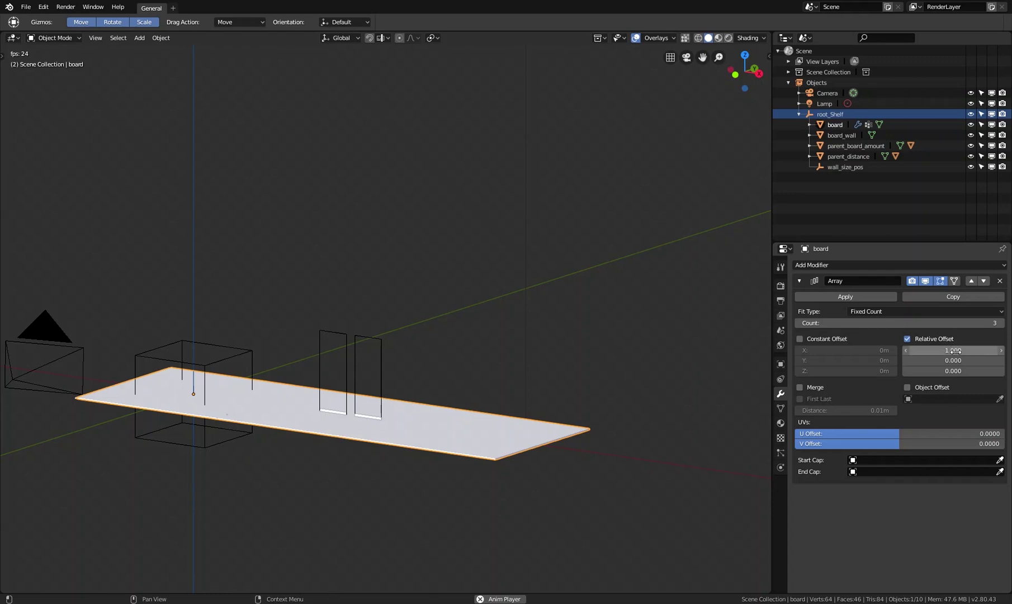
left_click(977, 354)
type("0")
key("Return")
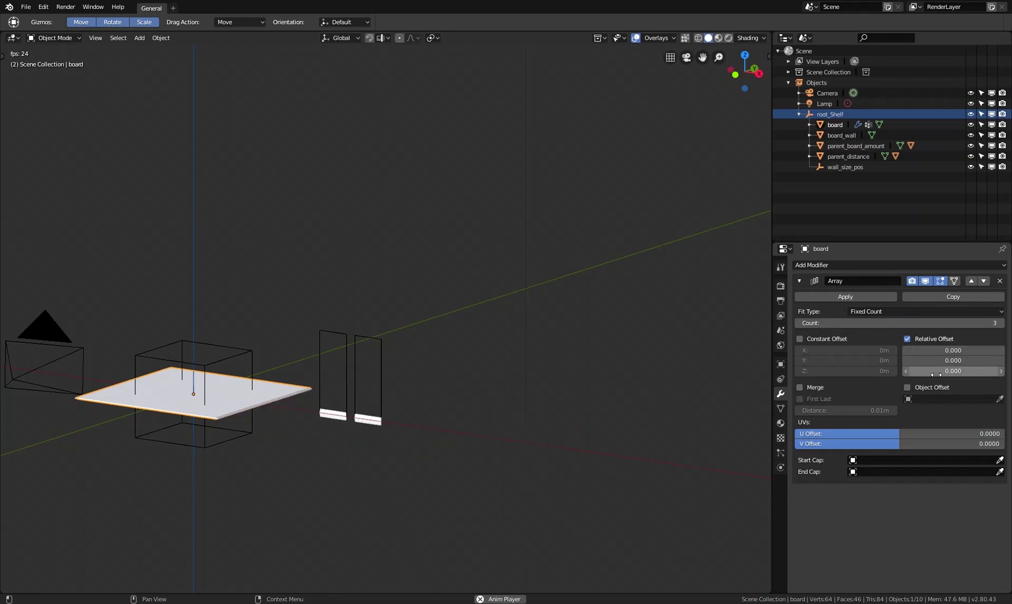
left_click(956, 372)
type("1")
key("Return")
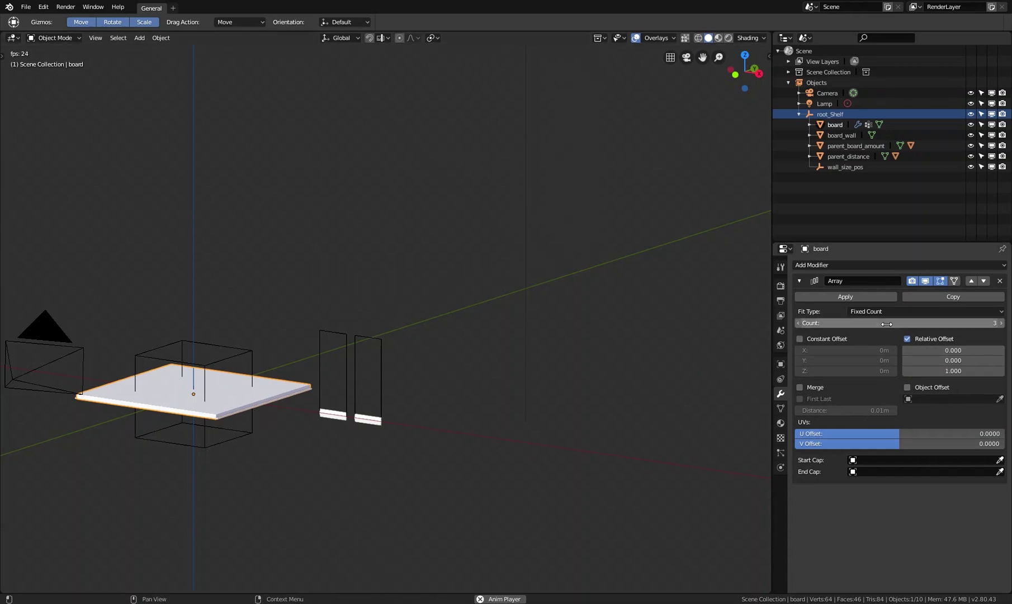
left_click_drag(901, 323, 879, 323)
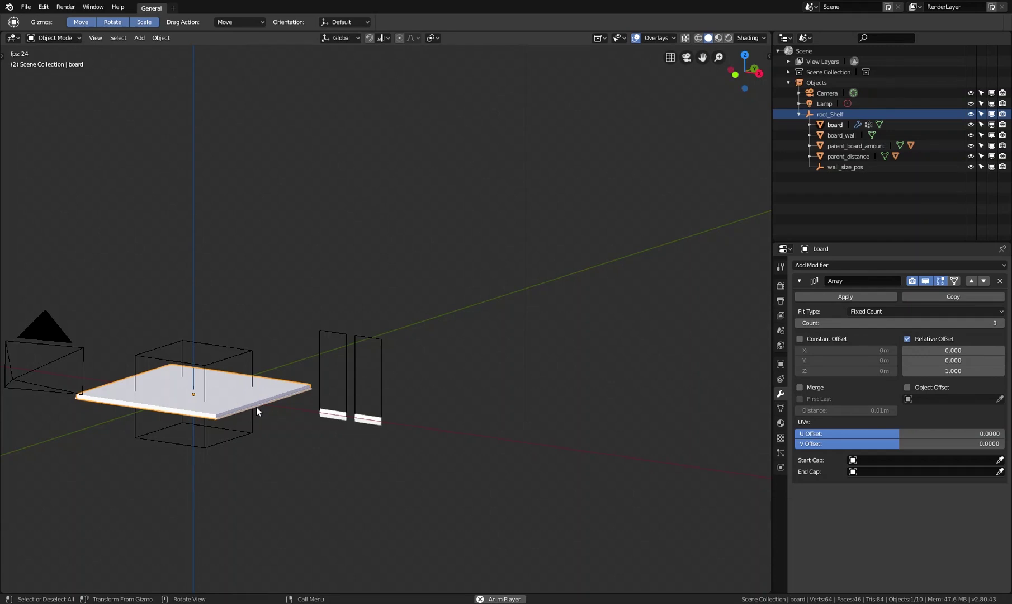
- Try a Z relative offset of 10.6 on the board's Array modifier and return it to 1
scroll(256, 407, "up", 3)
middle_click_drag(252, 411, 436, 384, "shift")
scroll(435, 384, "up", 4)
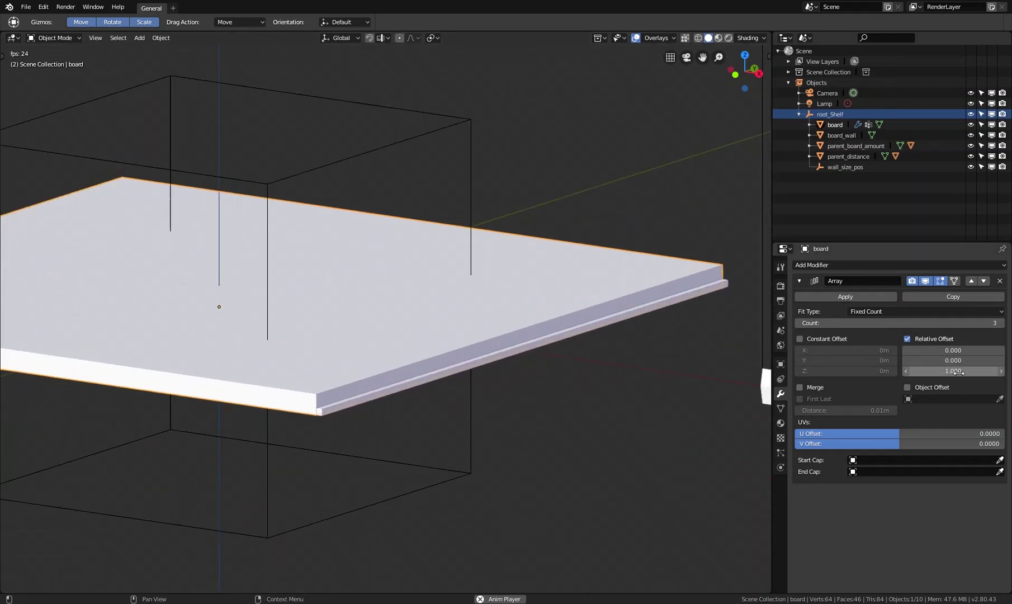
left_click_drag(950, 371, 976, 371)
scroll(345, 364, "down", 3)
middle_click_drag(330, 271, 380, 317)
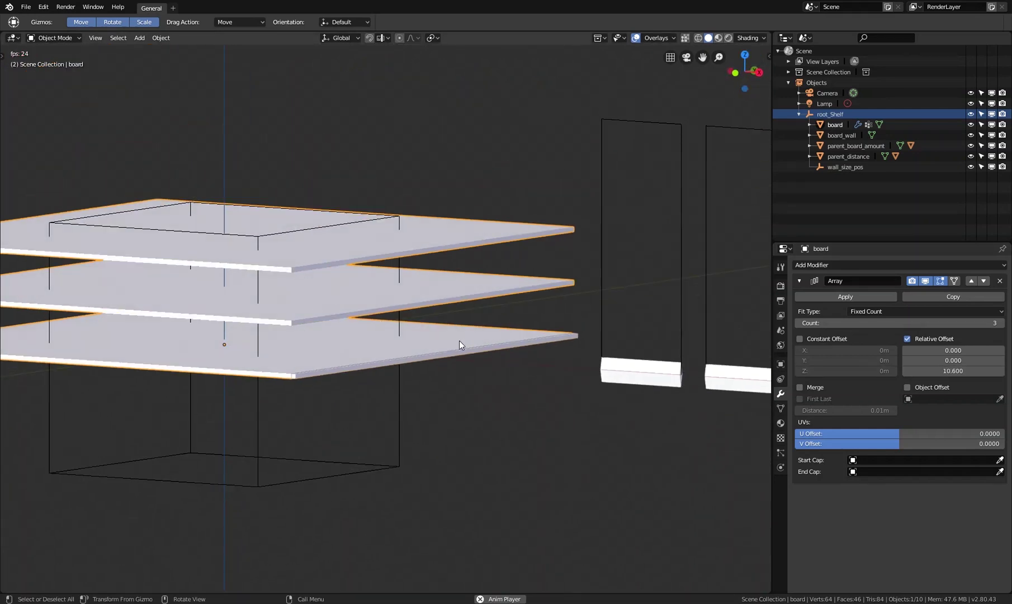
left_click(953, 371)
type("1")
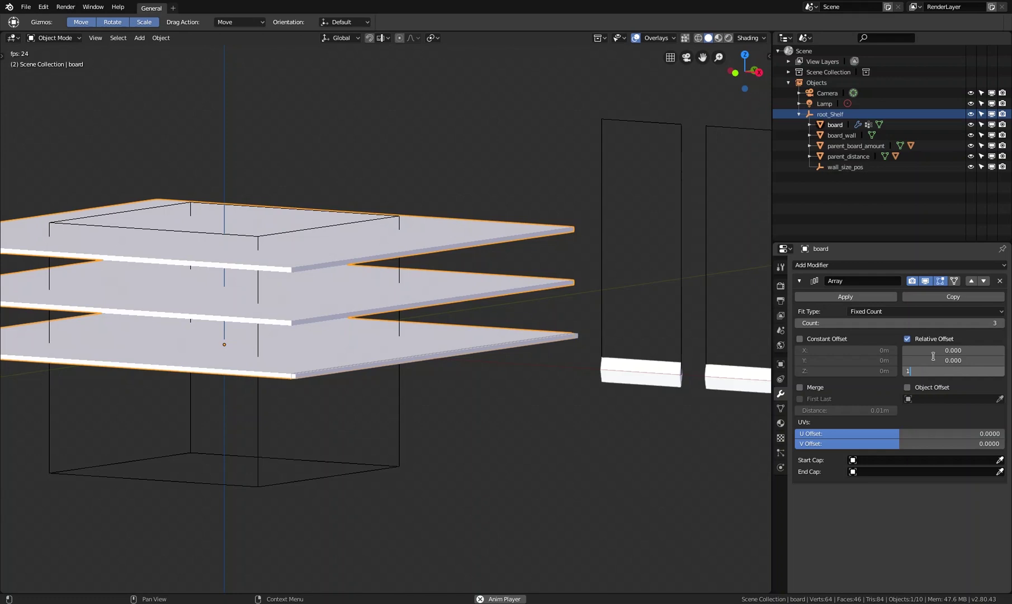
key("Return")
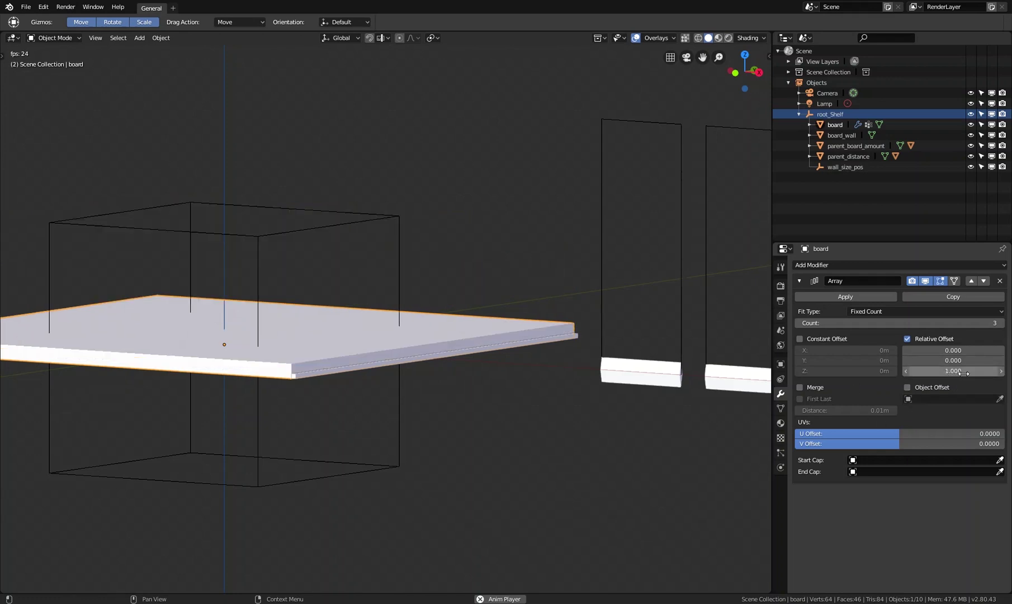
middle_click_drag(434, 340, 453, 380)
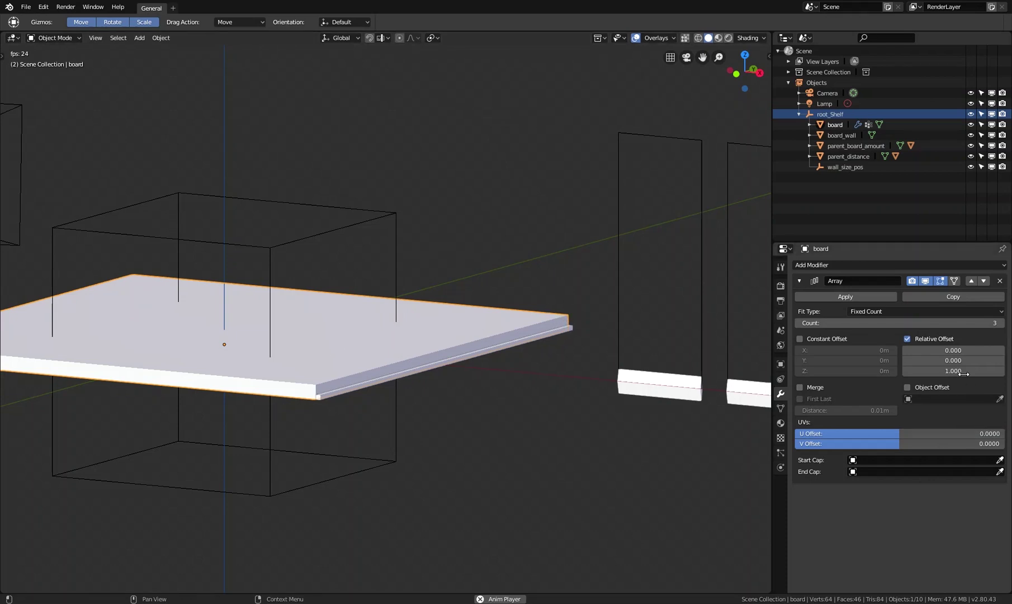
- Select the original board's top face in Edit Mode, isolate the board in local view, and show it in wireframe
key("Tab")
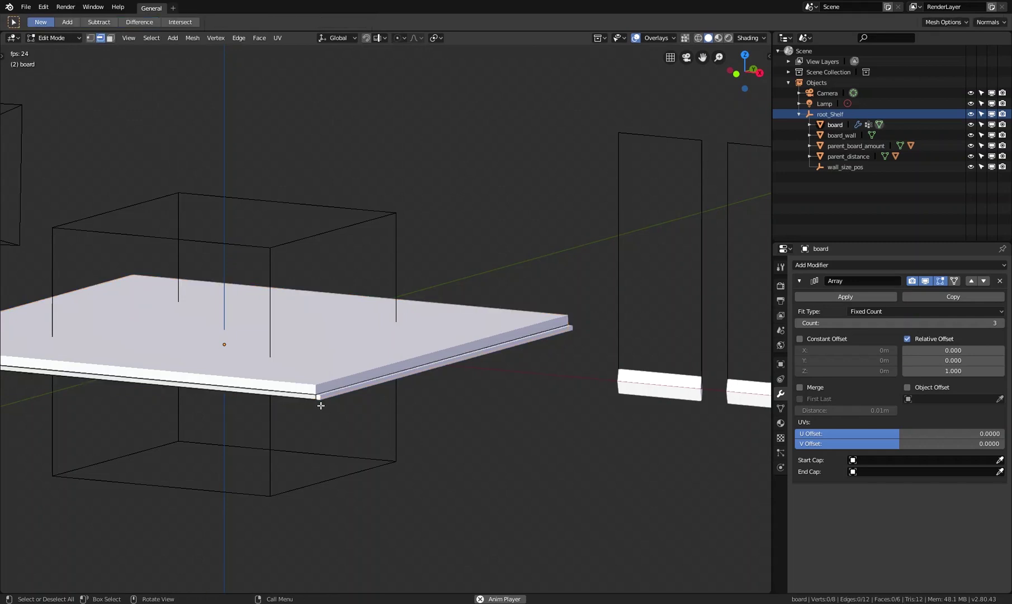
middle_click_drag(320, 406, 410, 324, "shift")
key("Tab")
key("Tab")
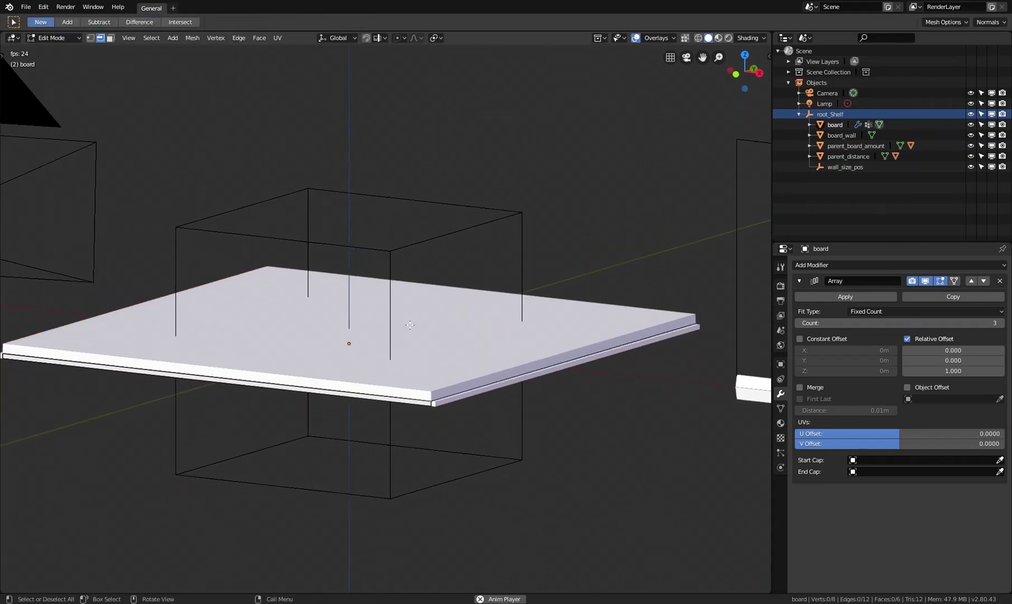
key("3")
left_click(456, 389)
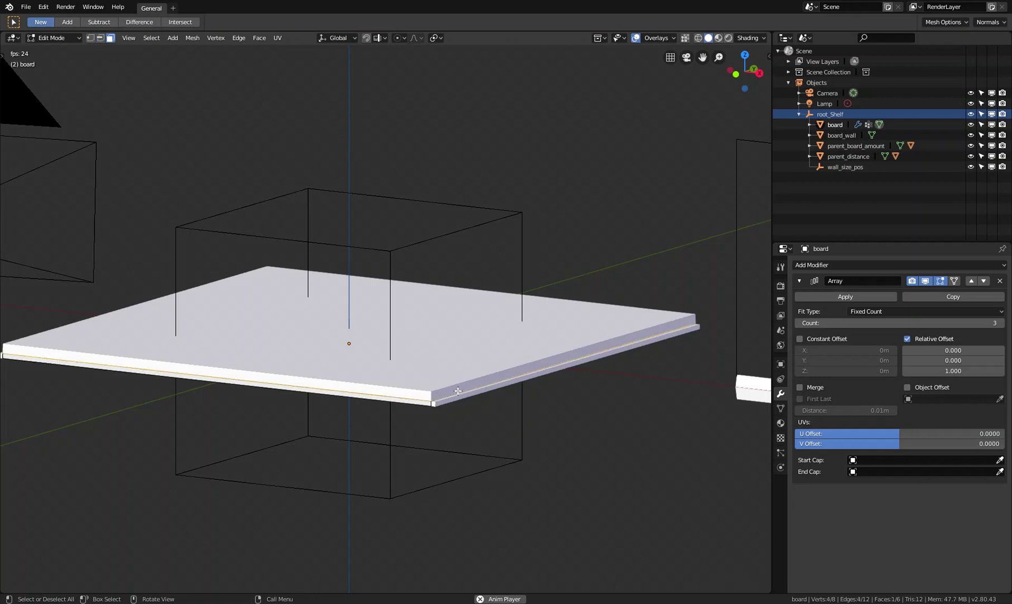
key("KP_Divide")
key("z")
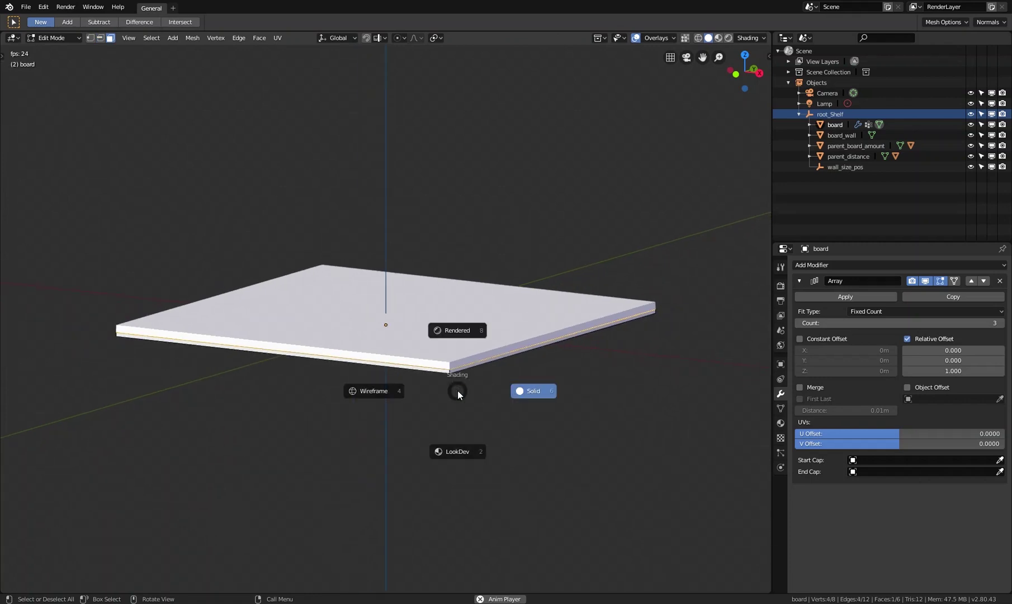
left_click(436, 390)
scroll(457, 355, "up", 3)
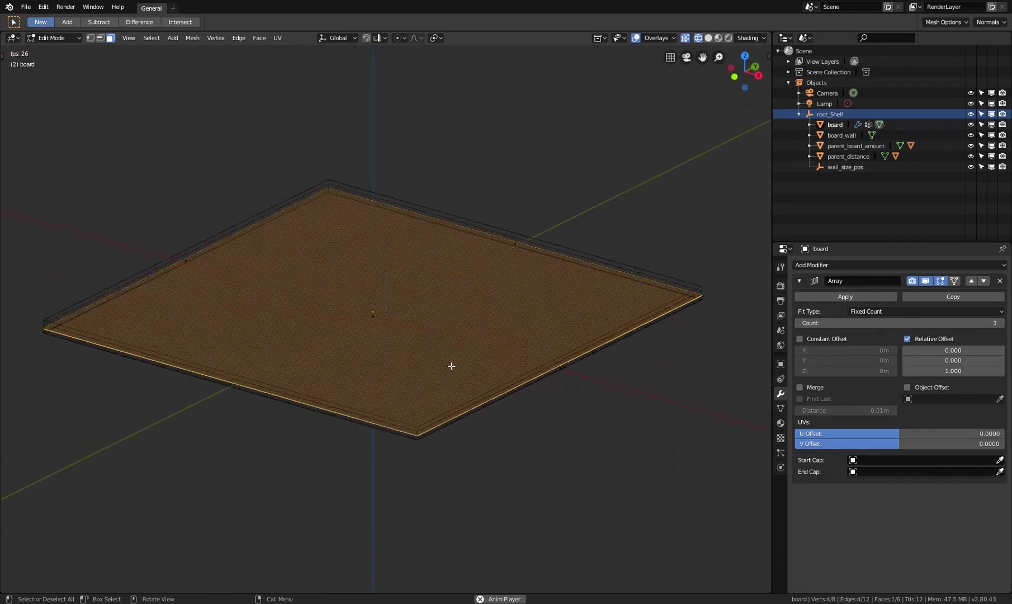
- Try to move the board's selected top face up along Z by about 0.176 m
key("Tab")
key("Tab")
middle_click_drag(467, 435, 500, 391)
key("g")
key("z")
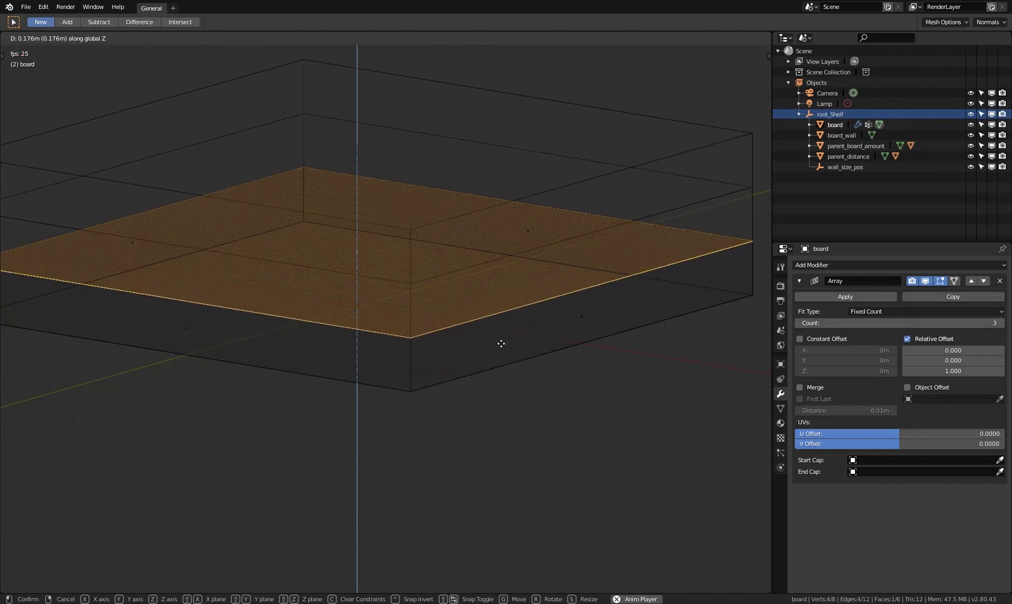
left_click(501, 375)
- Return the isolated board to solid shading and Object Mode
key("z")
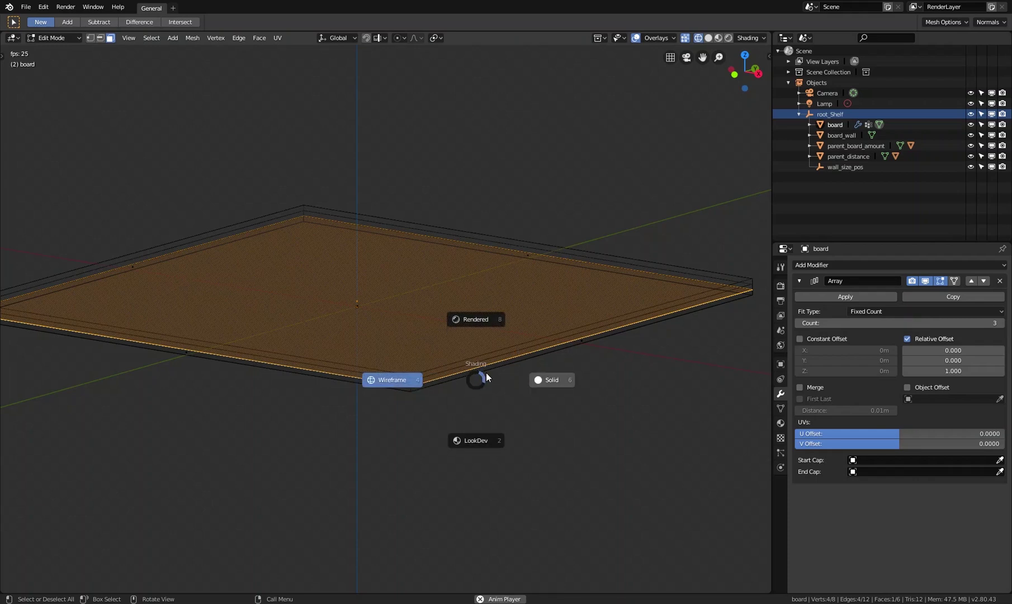
left_click(537, 443)
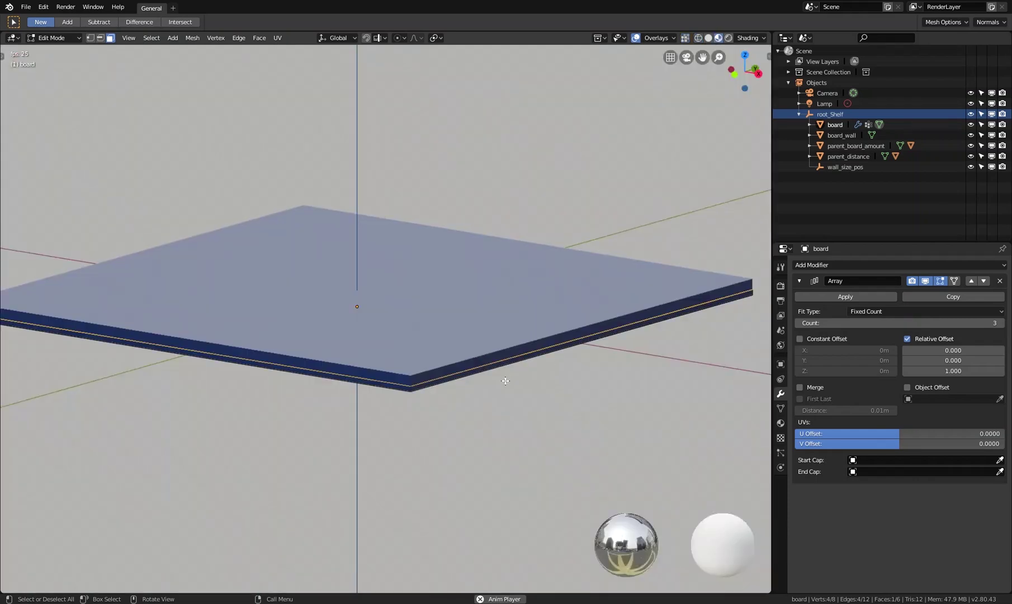
key("z")
left_click(639, 392)
key("Tab")
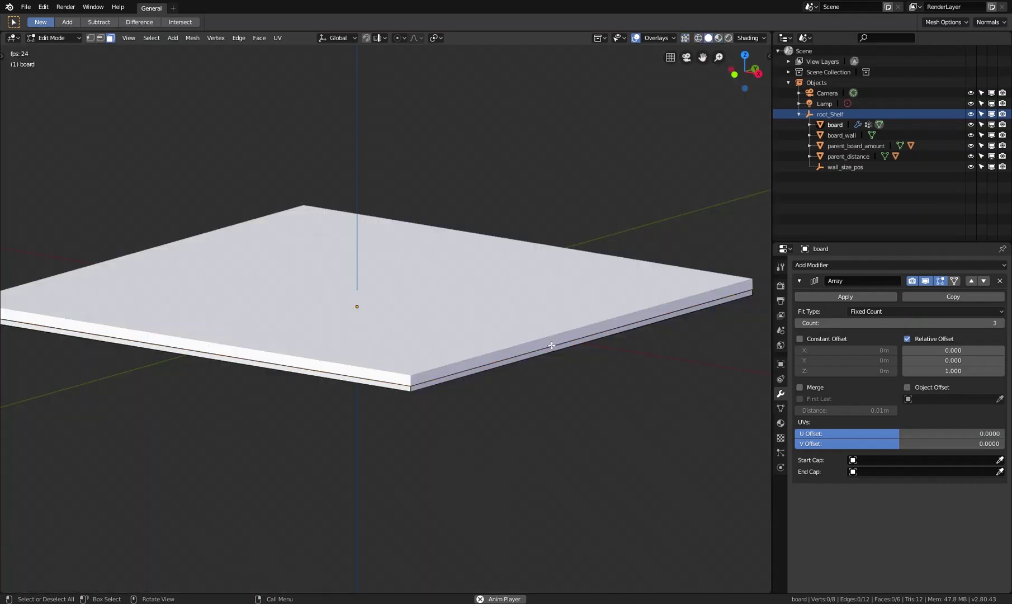
middle_click_drag(551, 346, 510, 367, "shift")
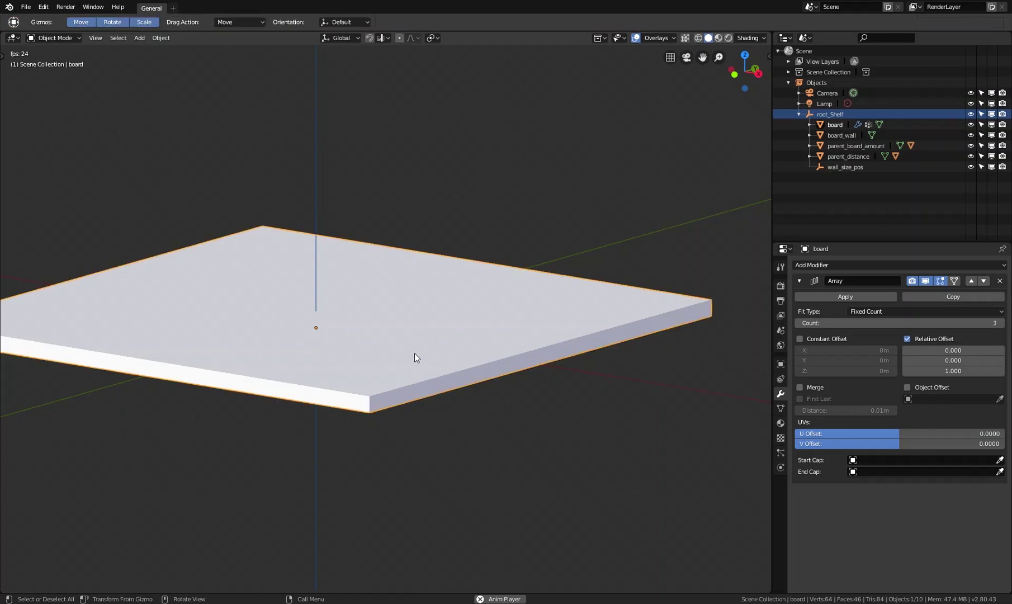
scroll(414, 352, "down", 1)
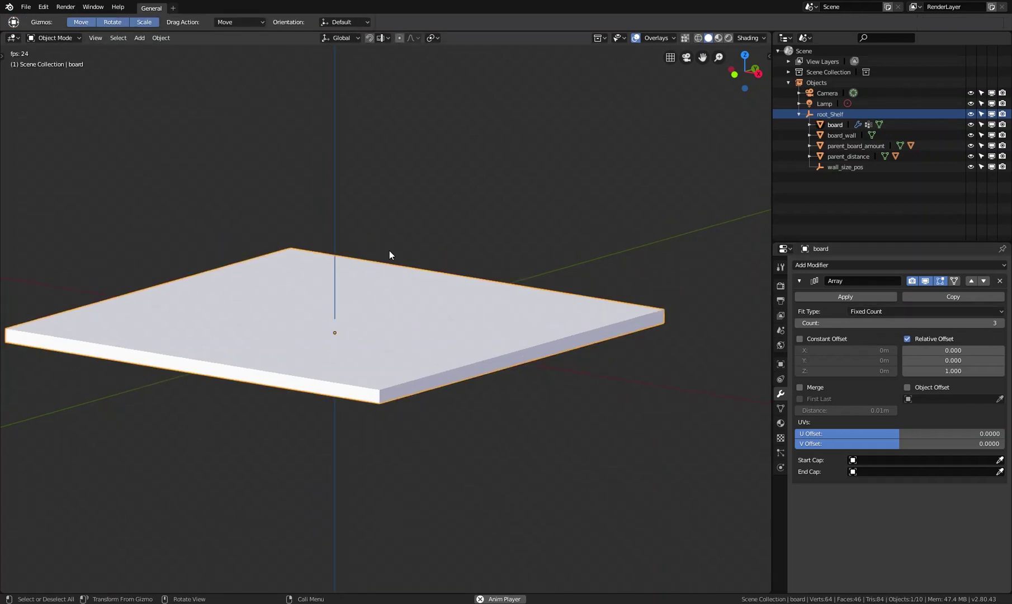
middle_click_drag(390, 251, 412, 366, "shift")
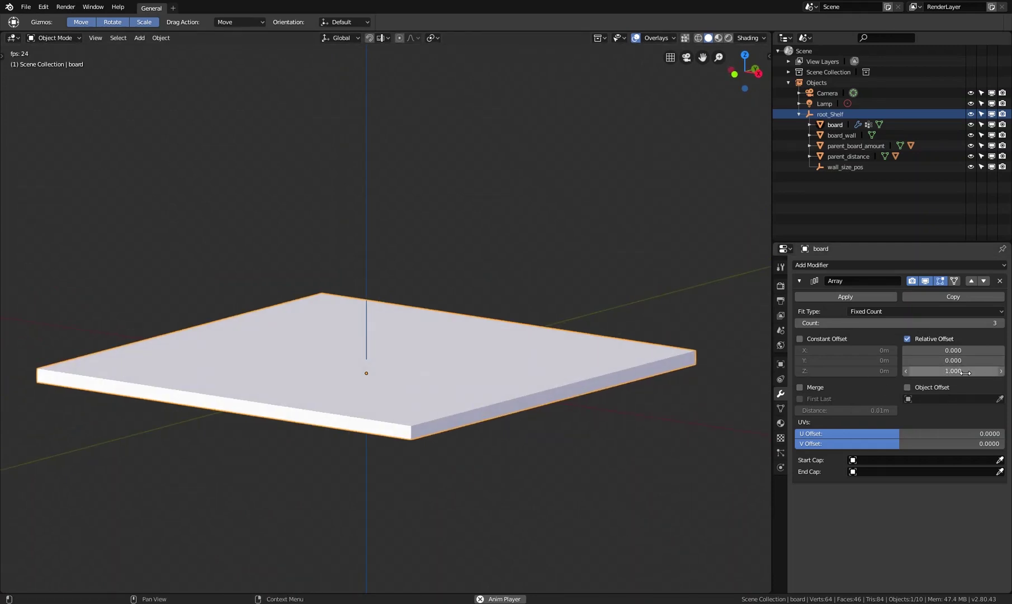
- Raise the Array modifier's Z relative offset to 4.5, reduce it to 2, and inspect the gaps between the boards
left_click_drag(965, 373, 1000, 371)
left_click(1000, 371)
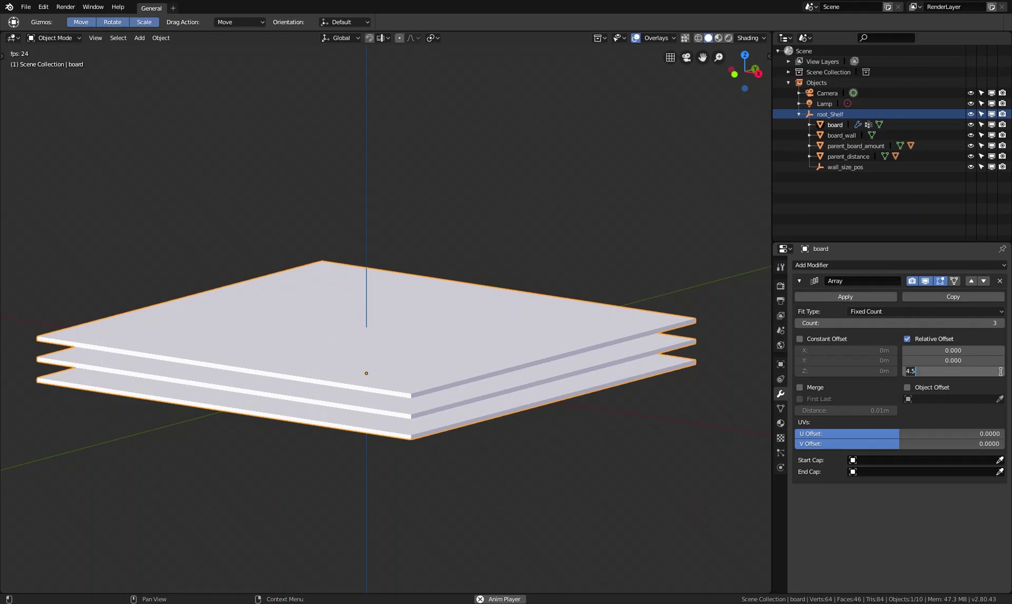
type("2")
key("Return")
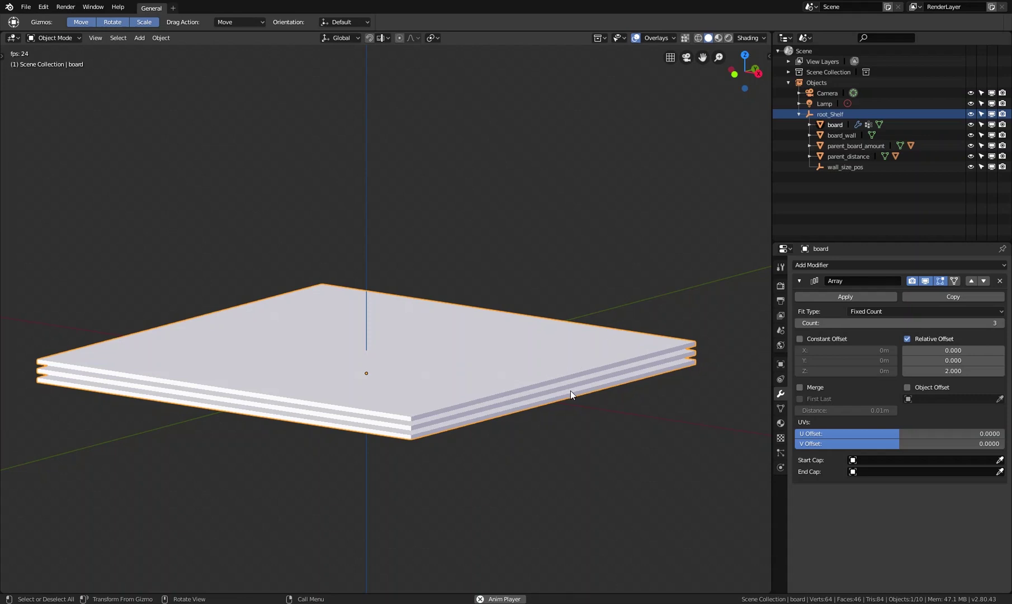
middle_click_drag(596, 373, 462, 392)
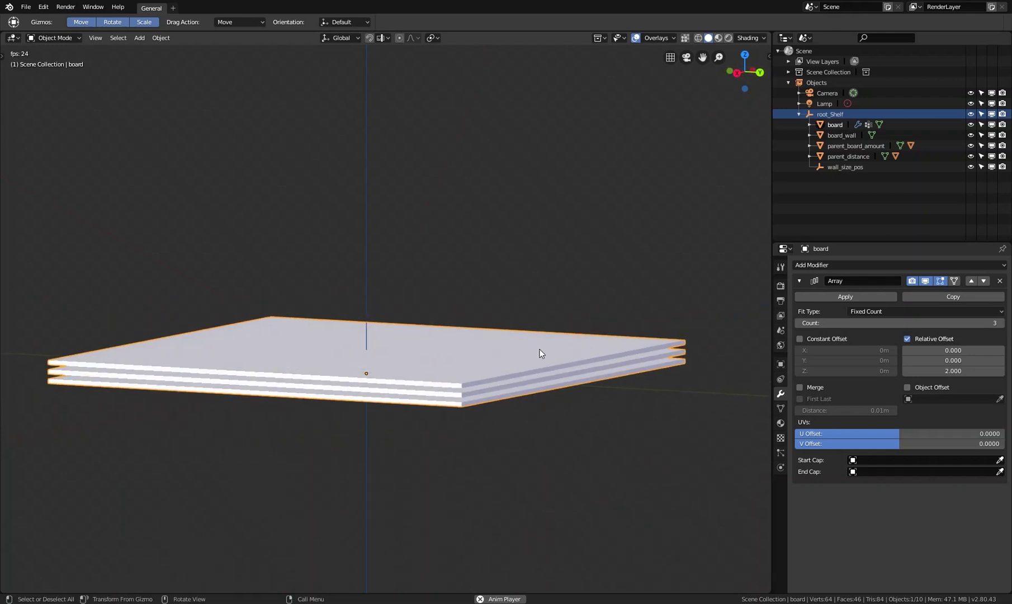
middle_click_drag(542, 352, 529, 391, "shift")
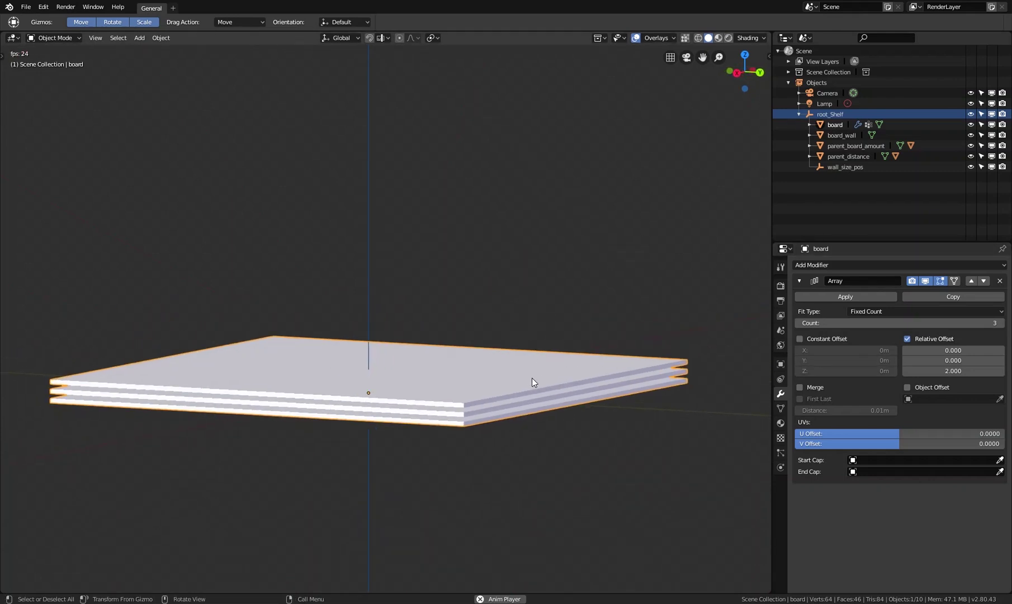
- Reset the Array modifier's Z relative offset to 1 and leave local view to show the whole shelf rig
left_click(952, 370)
type("1")
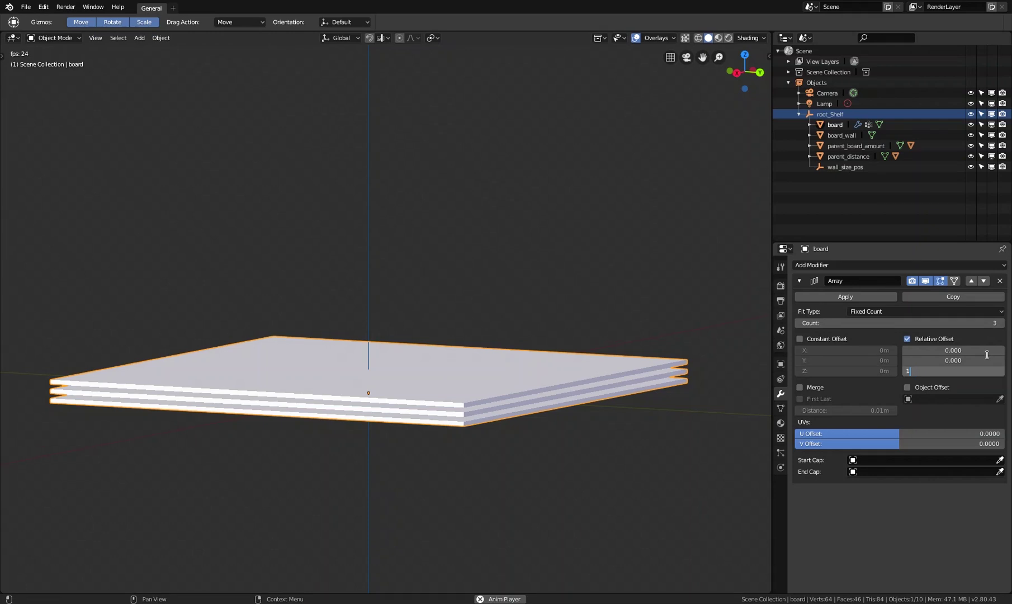
key("Return")
middle_click_drag(722, 359, 591, 387)
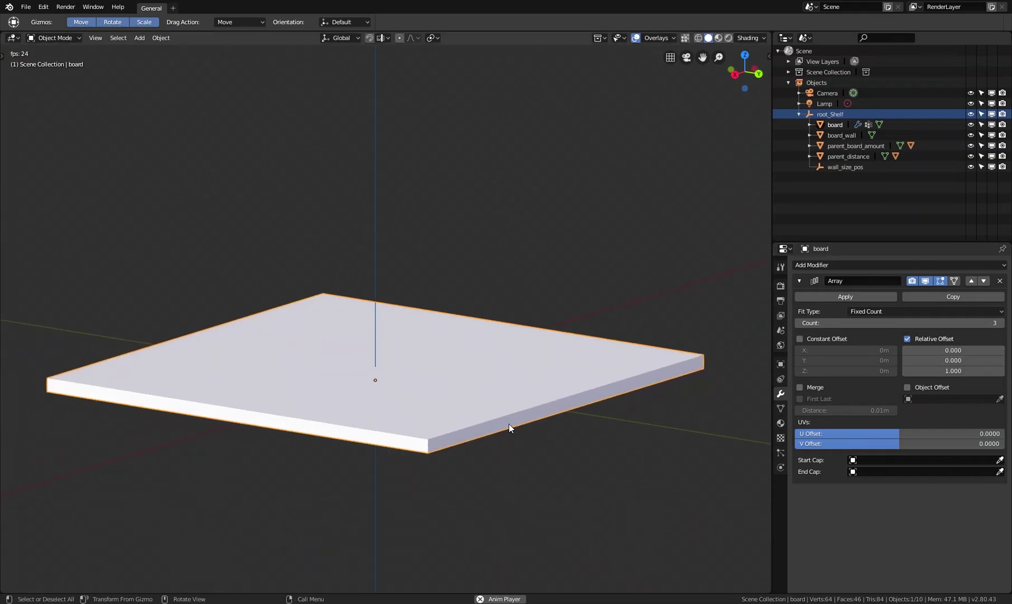
scroll(510, 380, "down", 3)
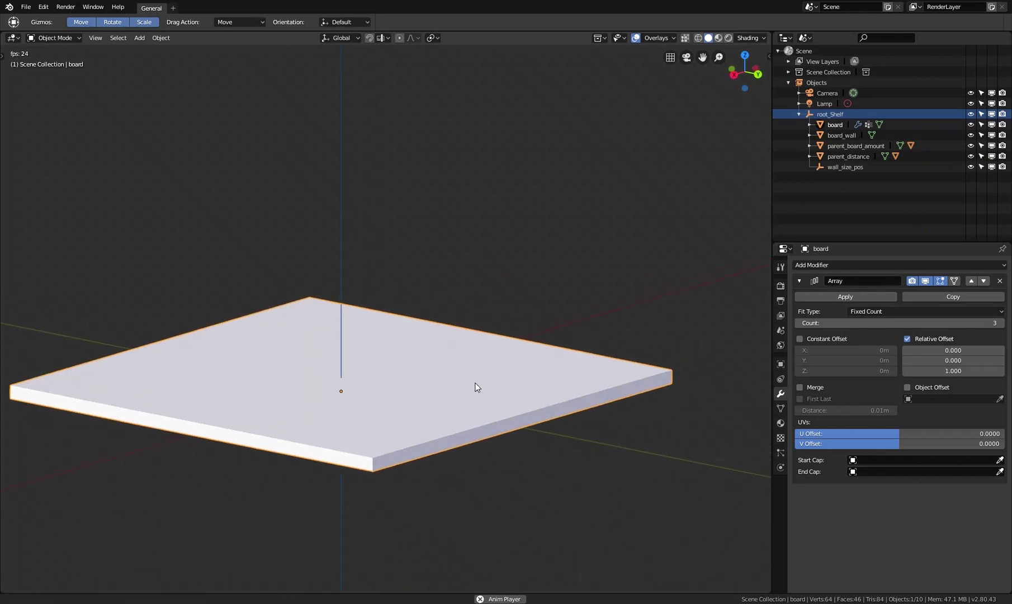
scroll(503, 393, "up", 3)
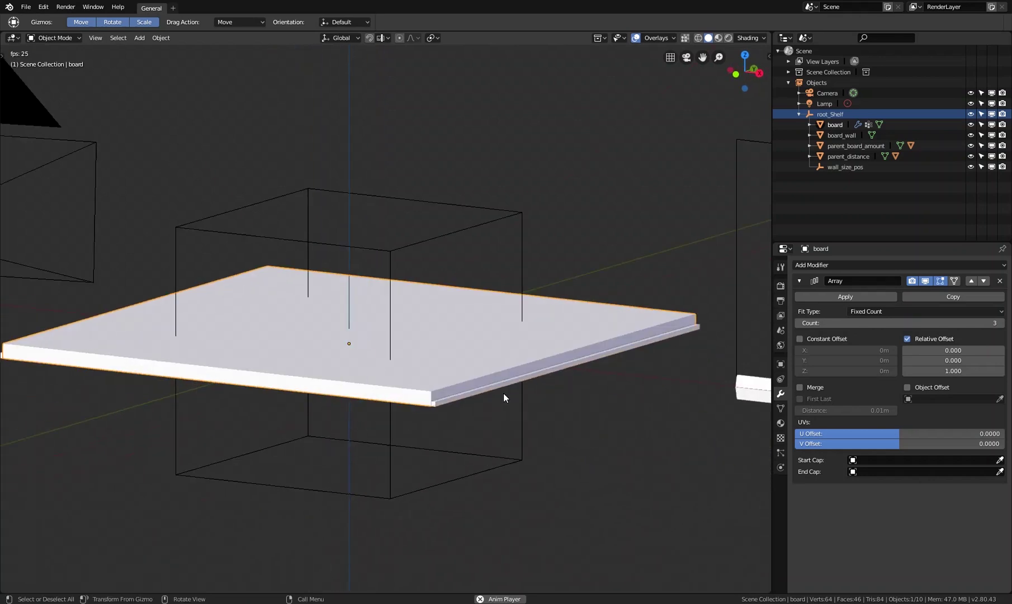
middle_click_drag(503, 393, 551, 380)
scroll(503, 378, "down", 3)
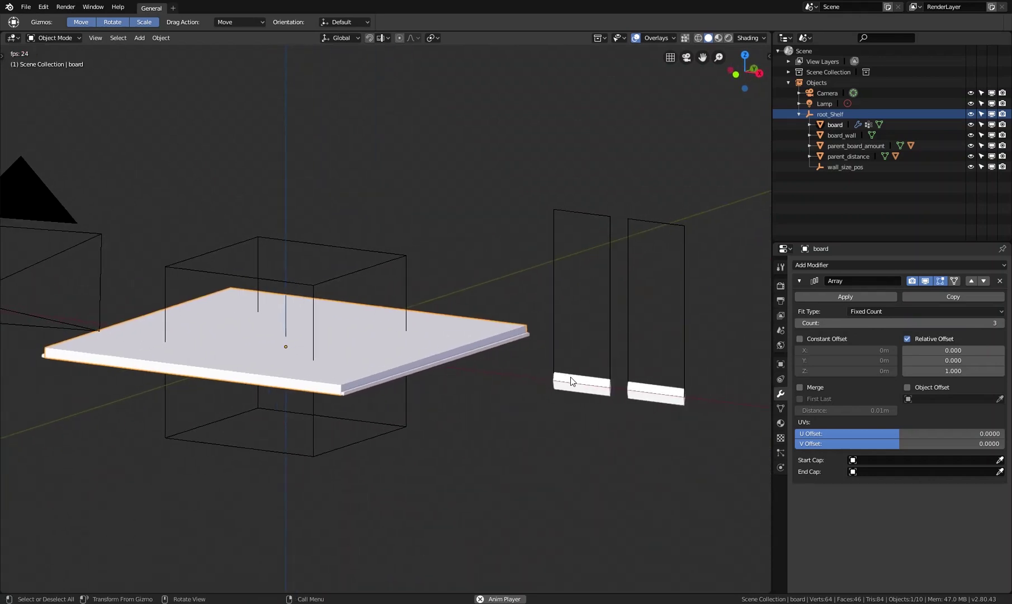
scroll(481, 370, "up", 2, "ctrl")
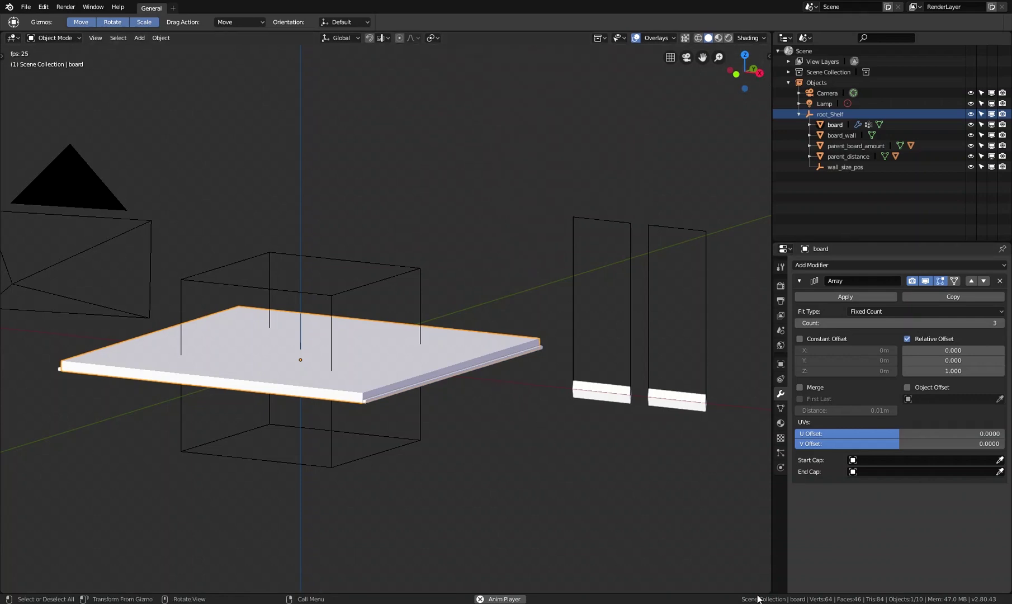
- Split the 3D viewport horizontally, make the lower area a Drivers editor, and show its sidebar widened
left_click_drag(770, 592, 392, 311)
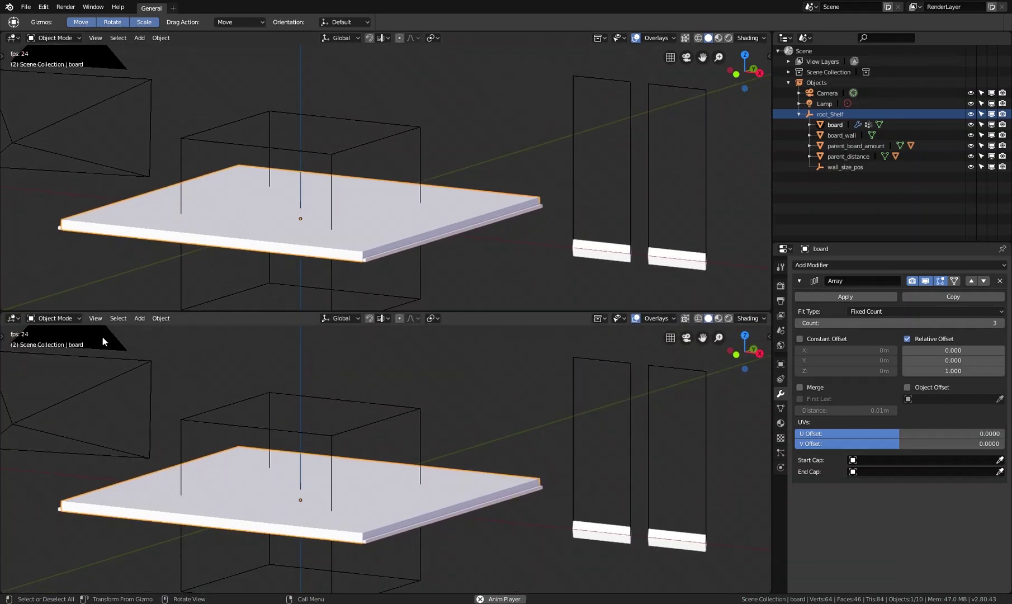
left_click(13, 318)
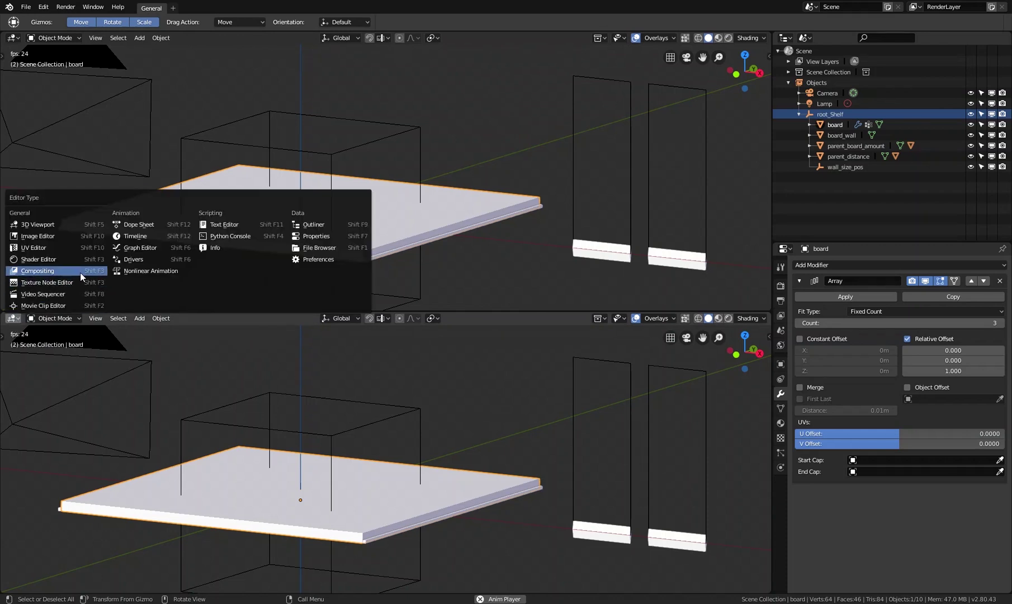
left_click(130, 260)
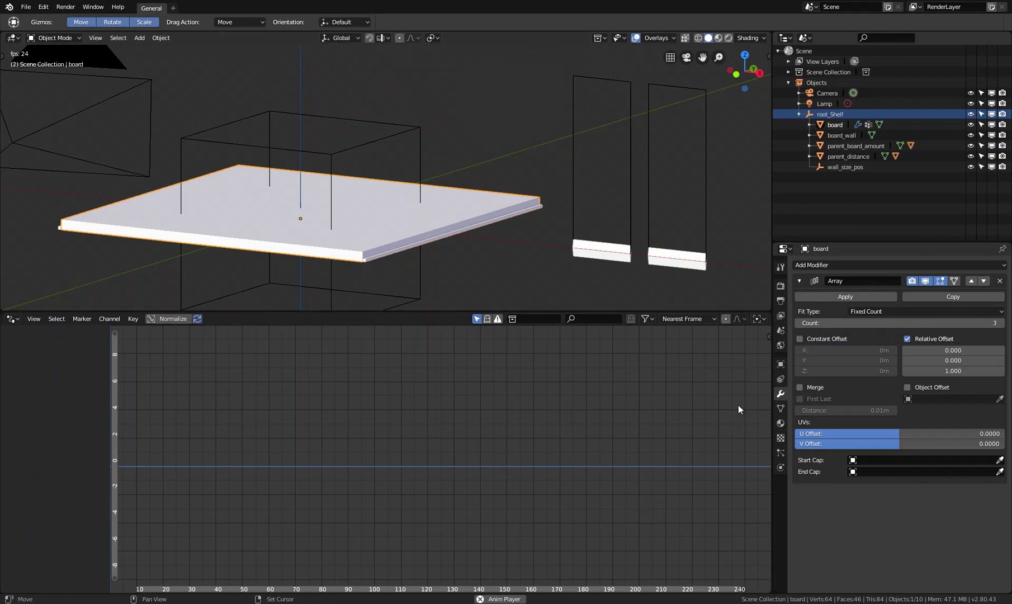
left_click(768, 336)
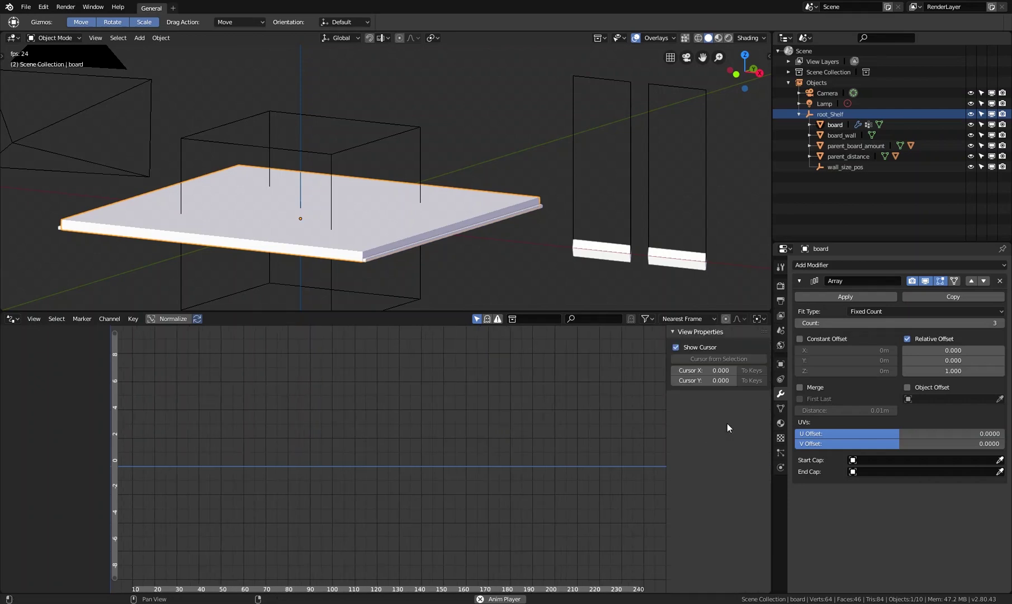
left_click_drag(666, 420, 584, 422)
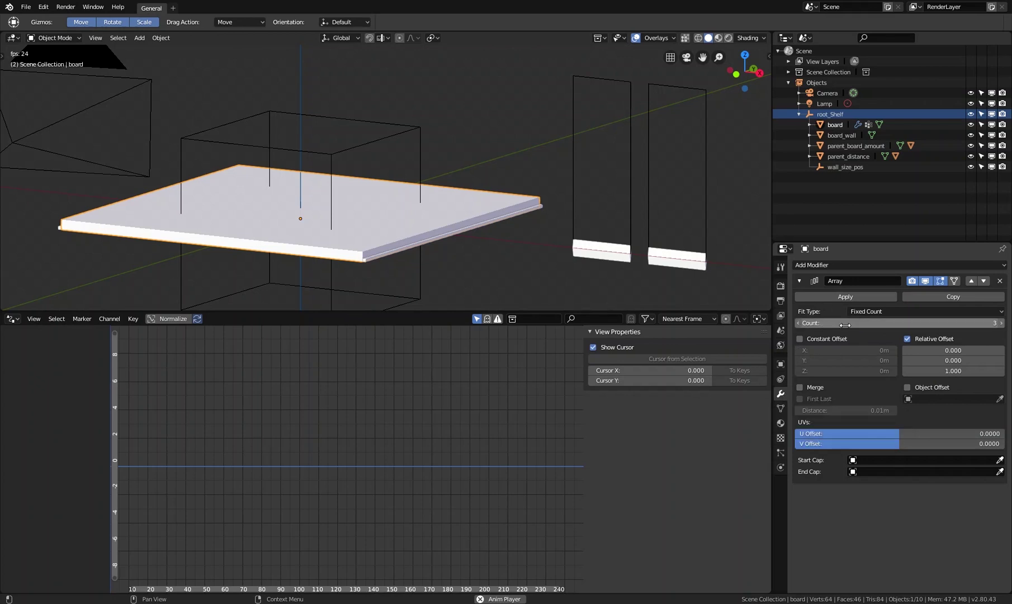
- Add a driver to the Array modifier's Count and select its Count (Array) channel in the Drivers editor
right_click(896, 322)
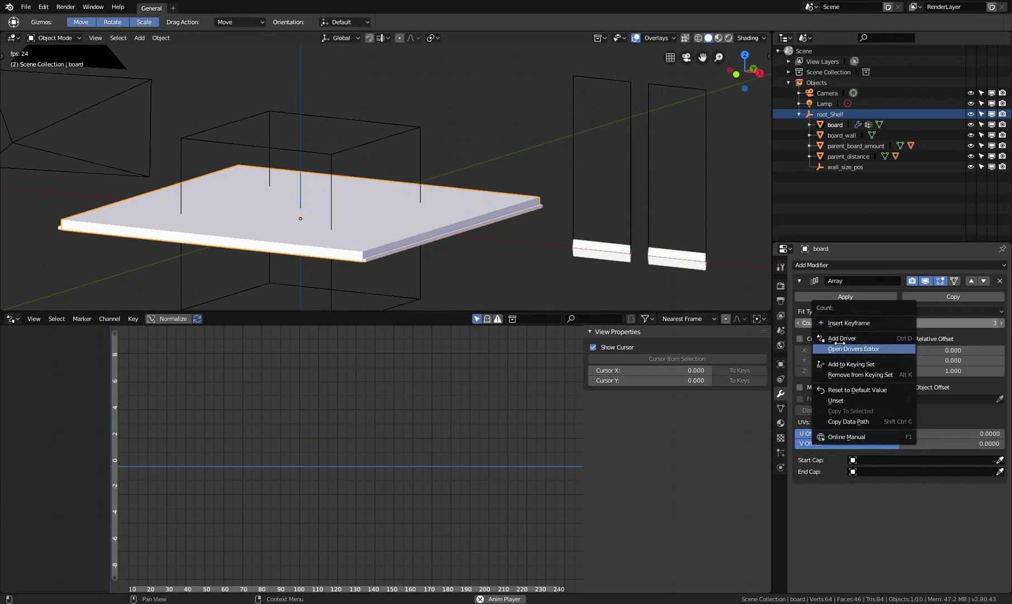
left_click(860, 338)
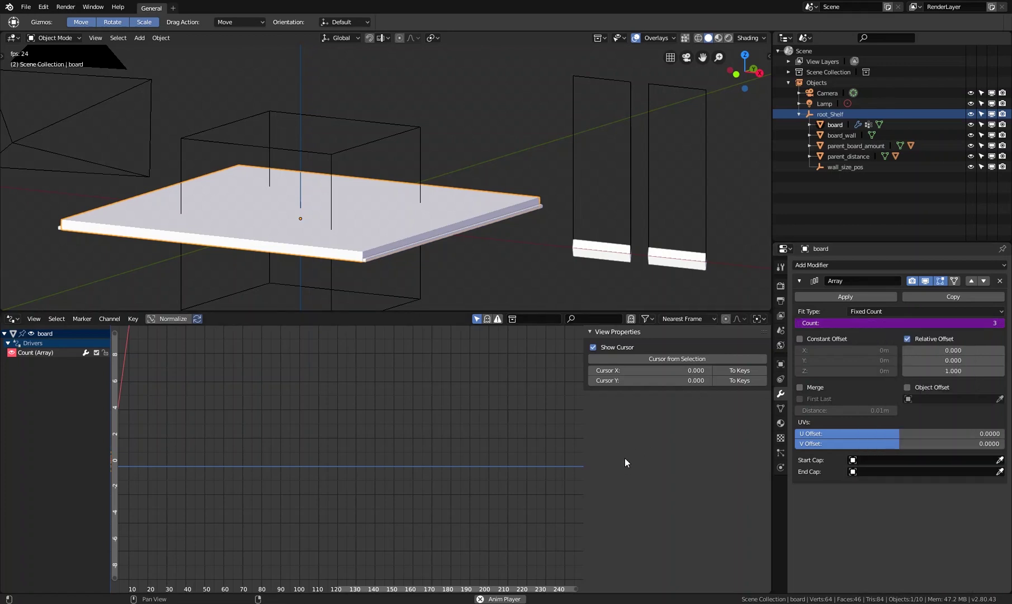
left_click(56, 353)
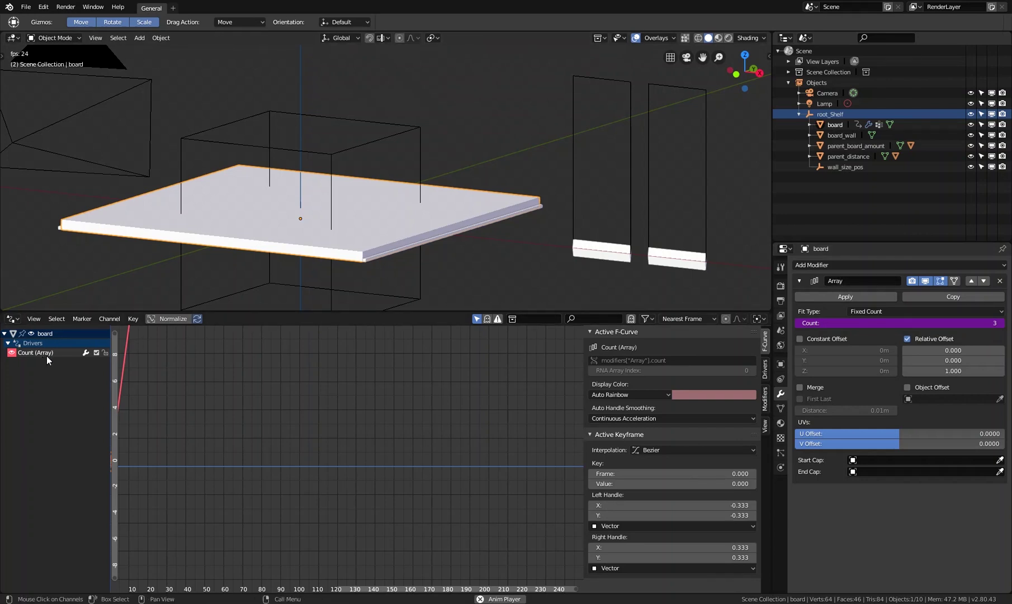
- Try renaming the board's Array modifier to Array_amount, and restore the name Array
left_click(851, 281)
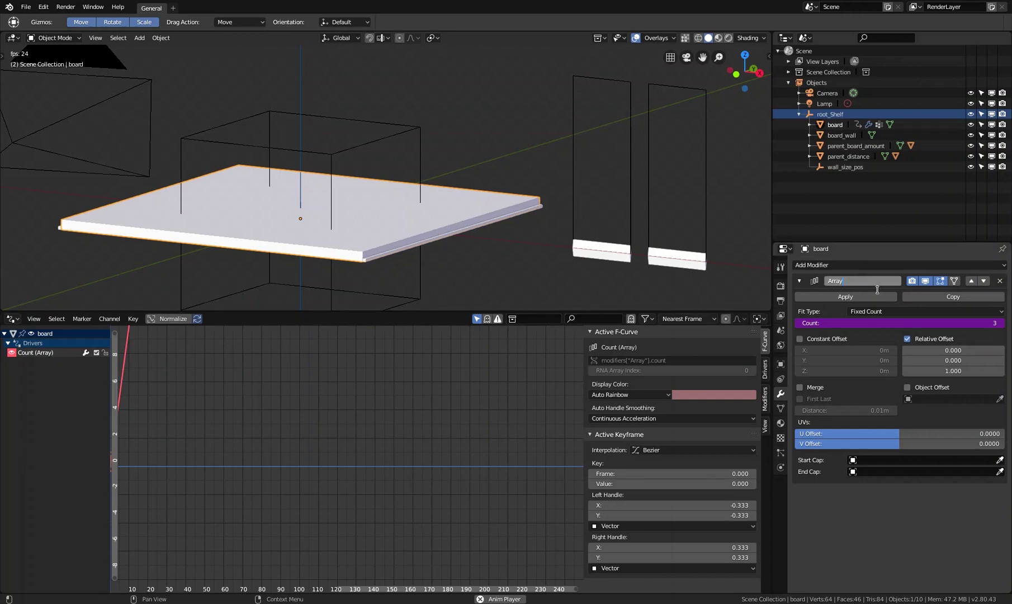
type("_amount")
key("Return")
double_click(881, 280)
key("BackSpace")
key("BackSpace")
key("Return")
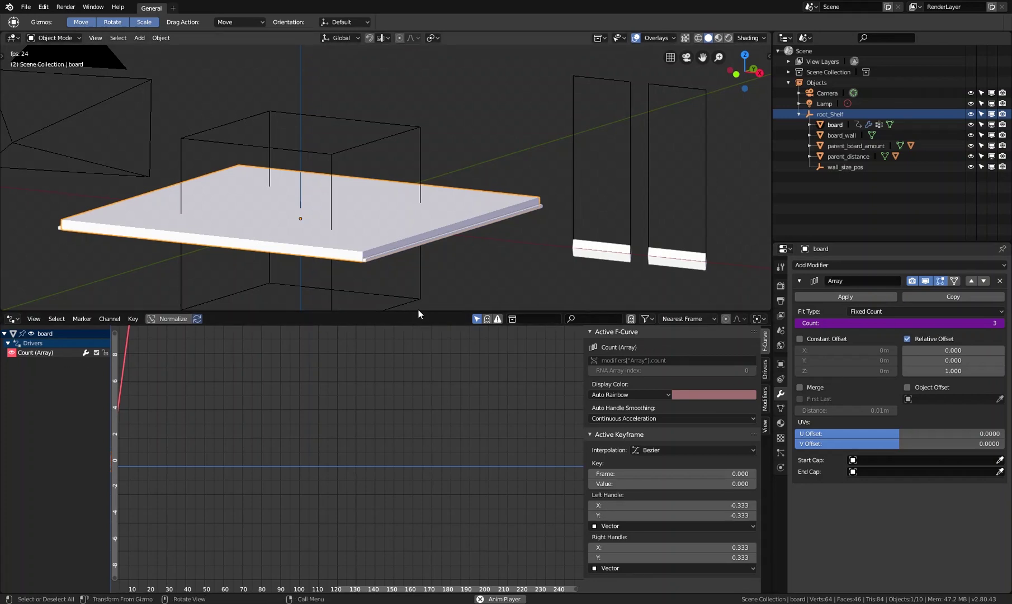
- Show the Count channel's driver settings in the Drivers editor sidebar, and enlarge both the editor and its sidebar
scroll(485, 231, "up", 1, "shift")
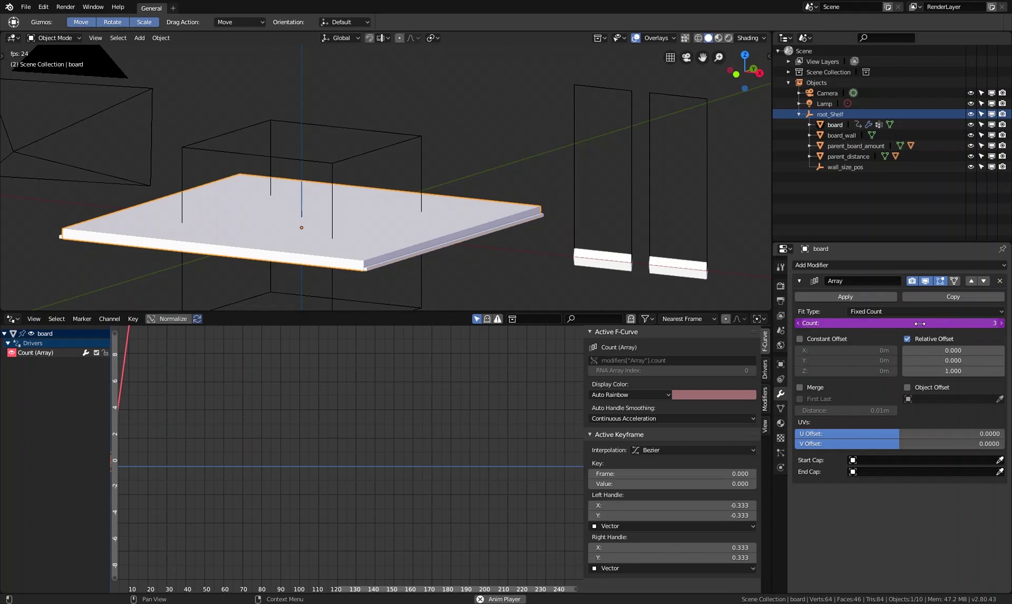
left_click(766, 372)
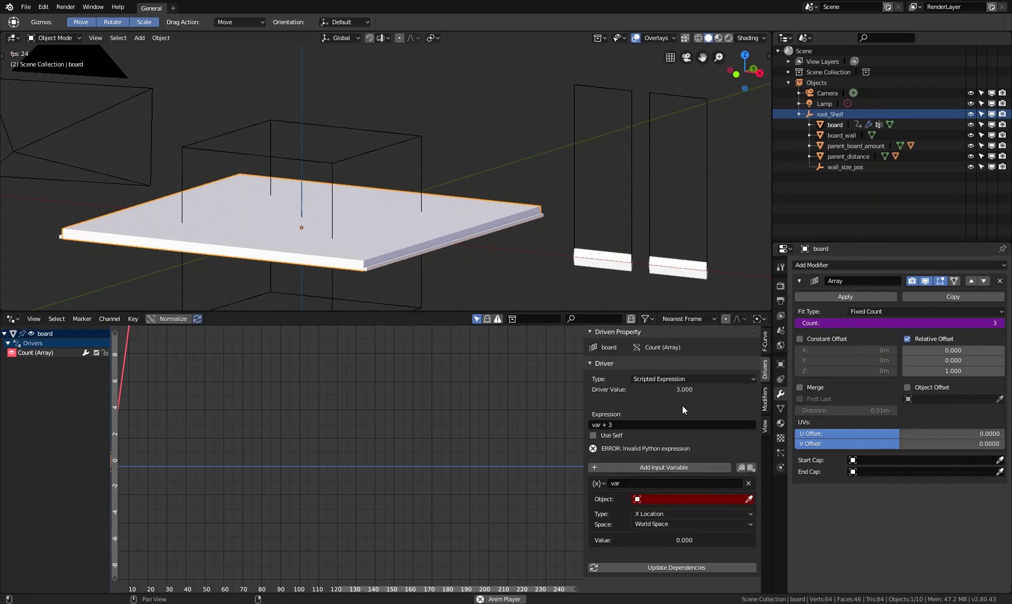
left_click_drag(662, 312, 665, 276)
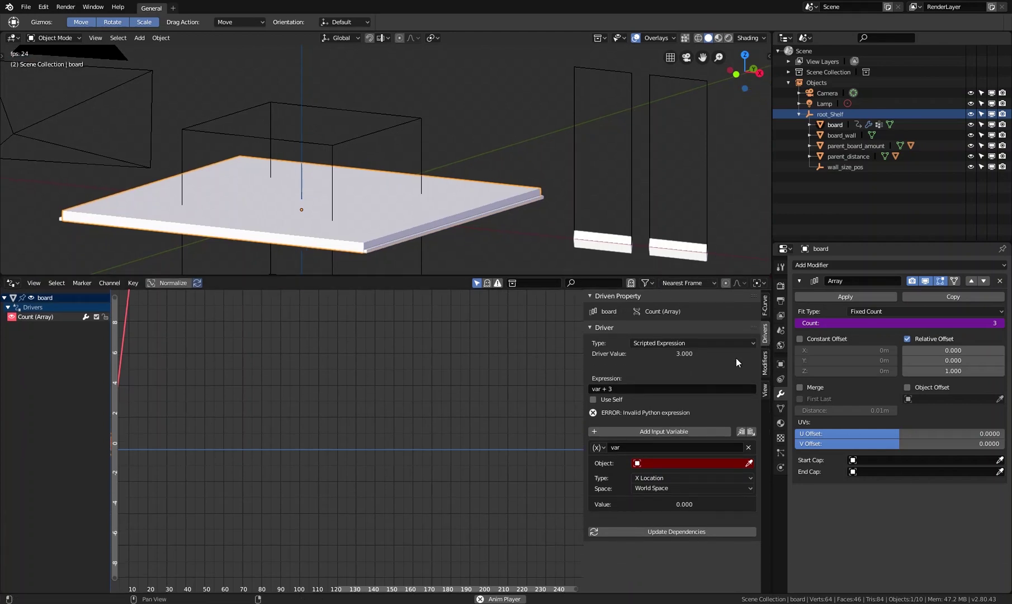
left_click_drag(585, 372, 567, 386)
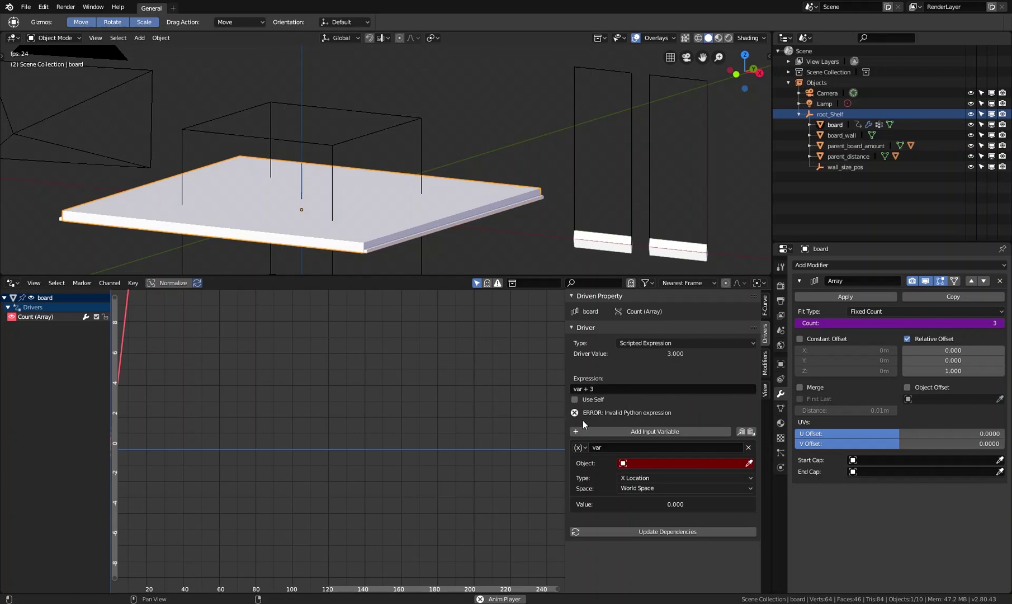
- Reduce the Count driver's expression to var, check the stacked board, and set the expression to var + 5
left_click(606, 387)
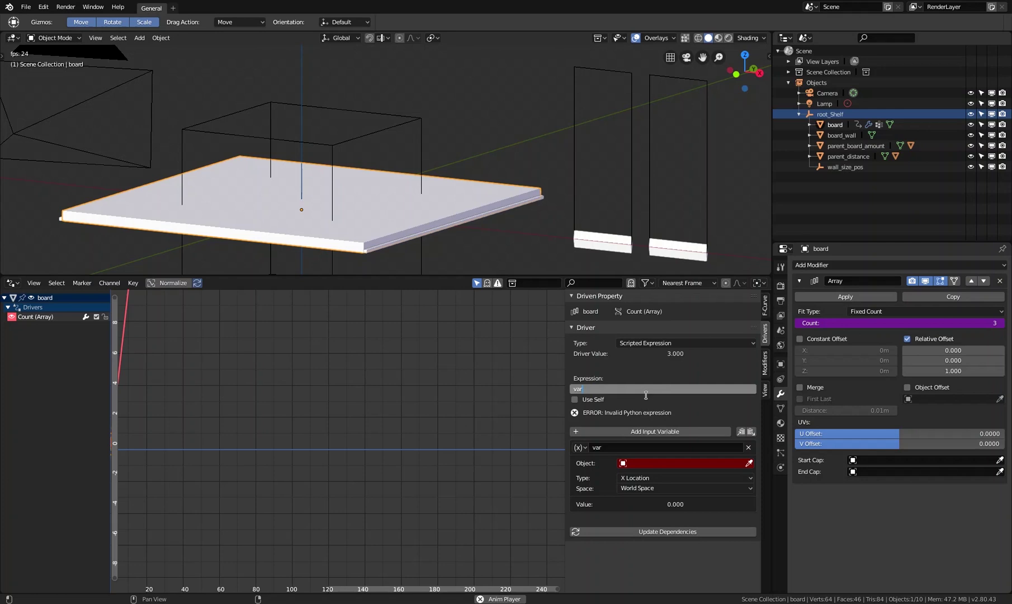
key("Return")
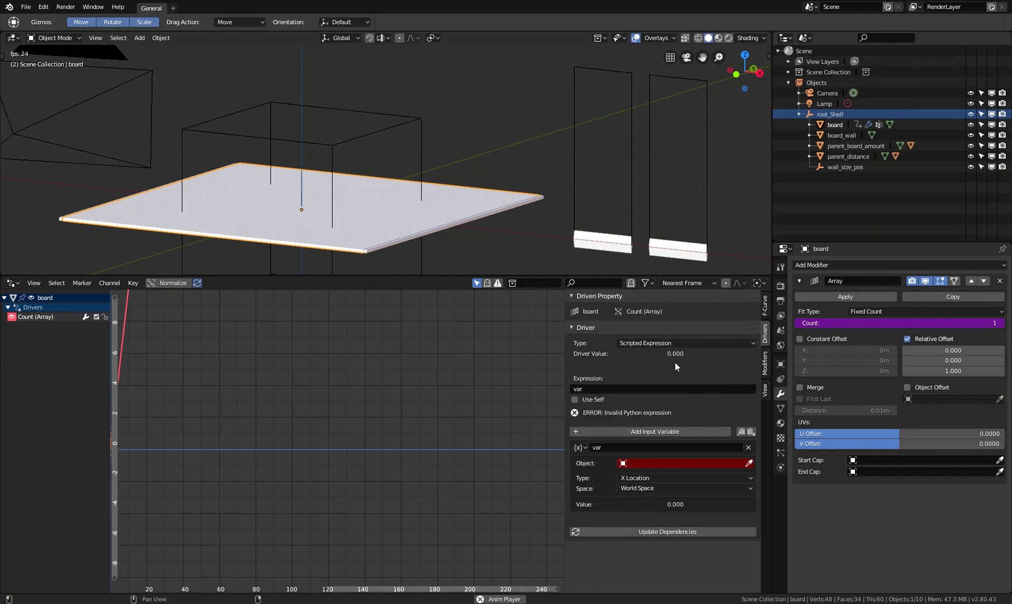
key("Left")
key("Right")
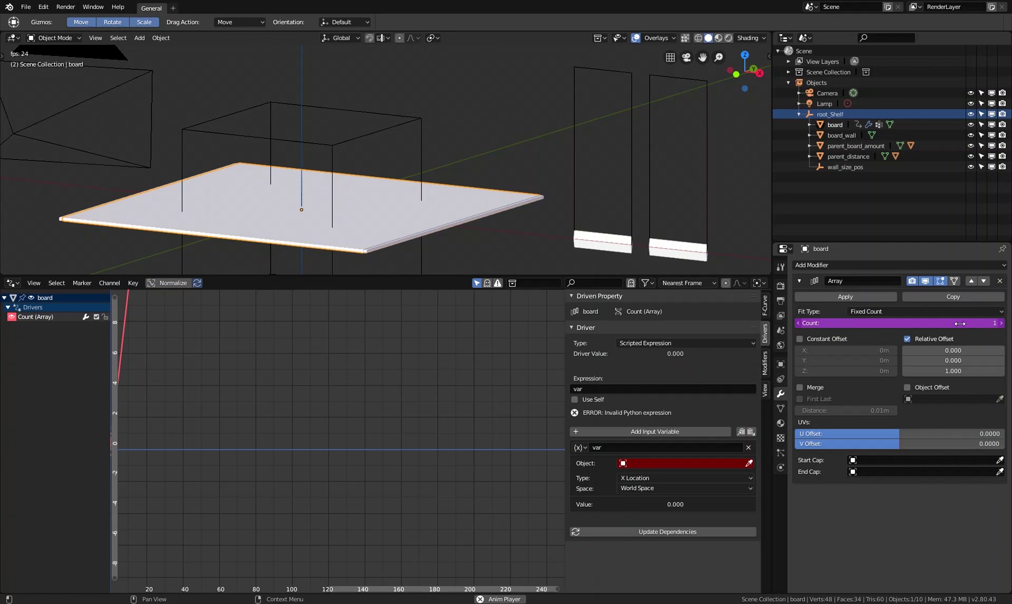
key("Left")
middle_click_drag(408, 224, 394, 207)
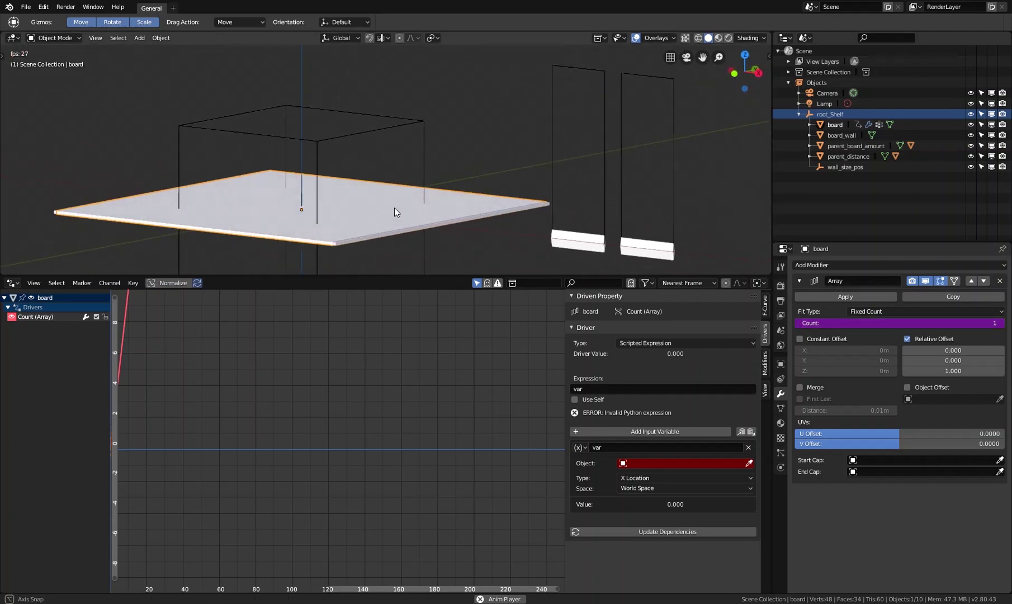
left_click(615, 388)
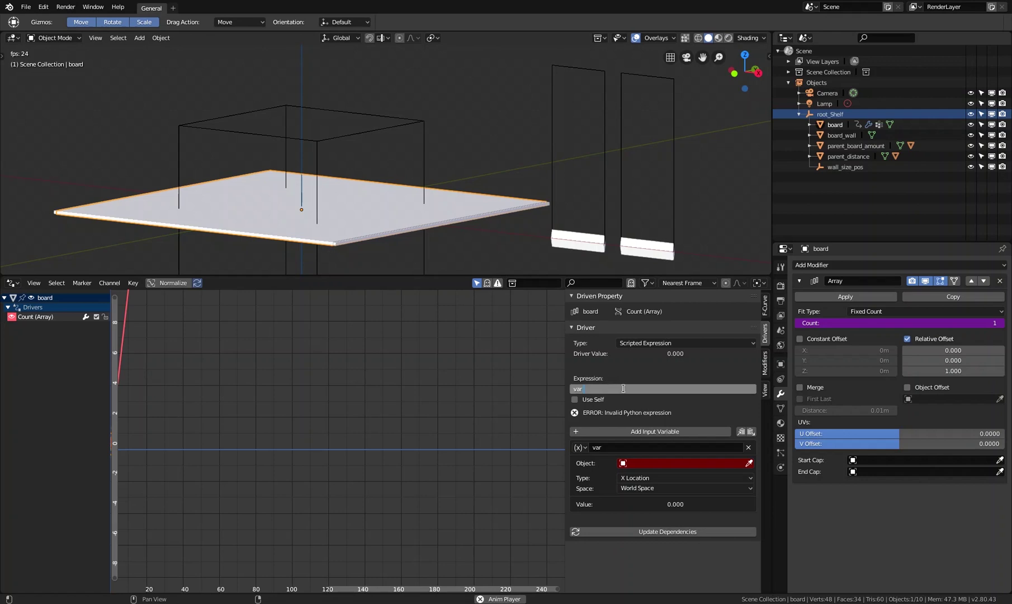
key("Return")
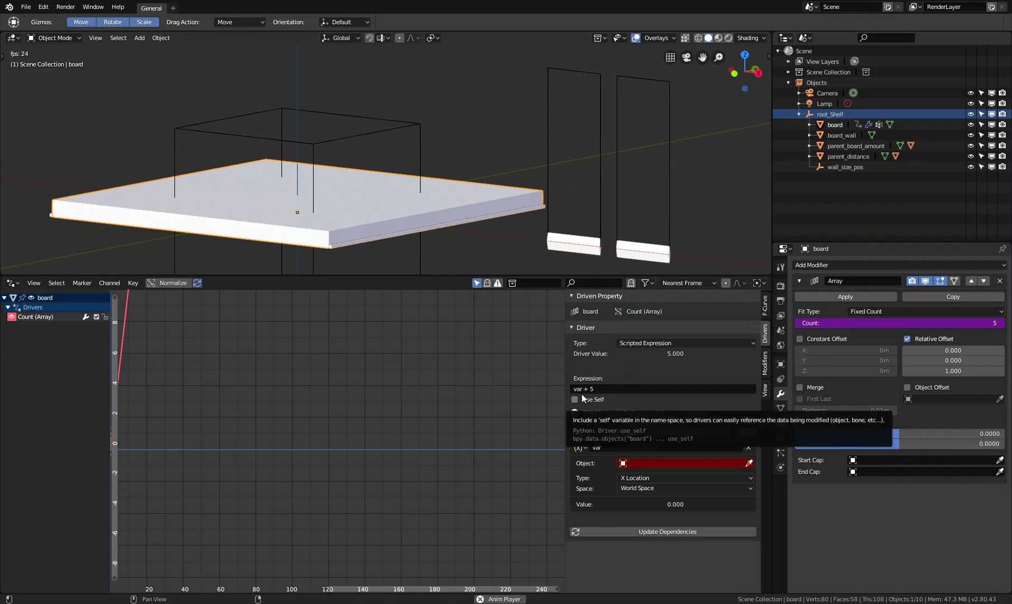
- Assign the sh_board_amount slider as the target object of the board's Count driver variable var
left_click(574, 243)
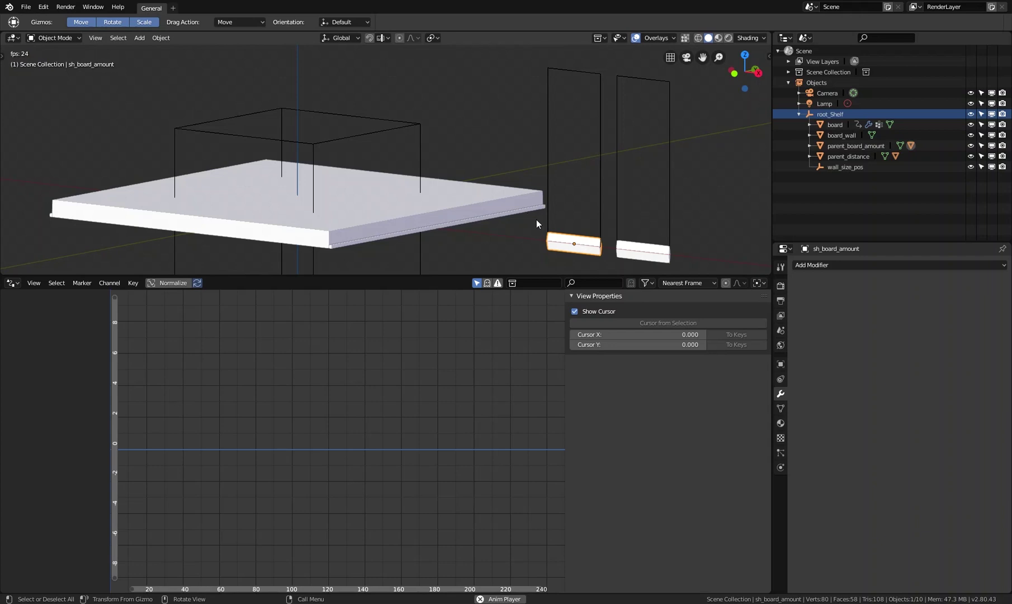
left_click(525, 200)
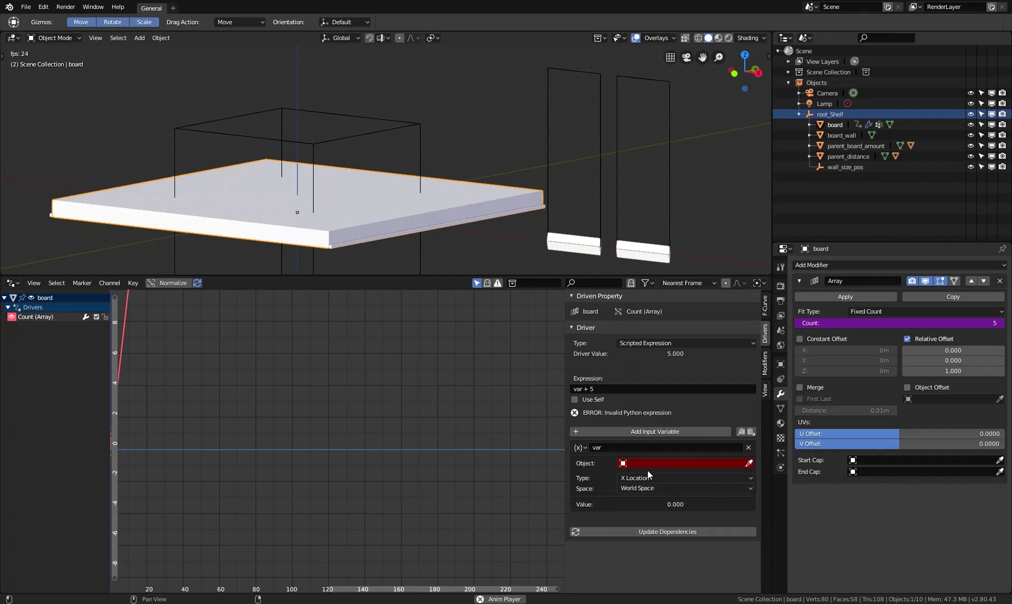
left_click(748, 463)
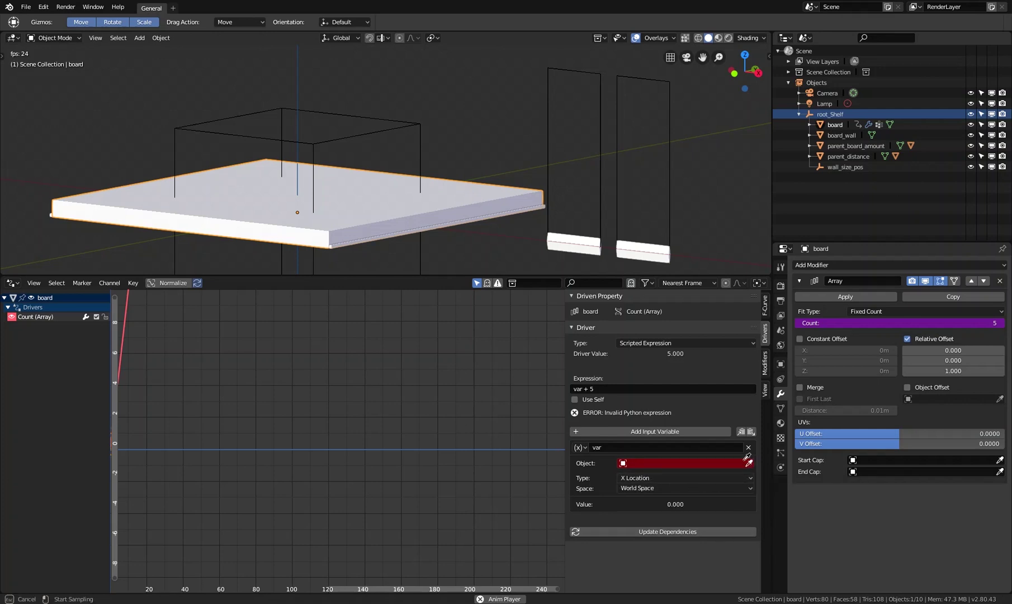
left_click(579, 232)
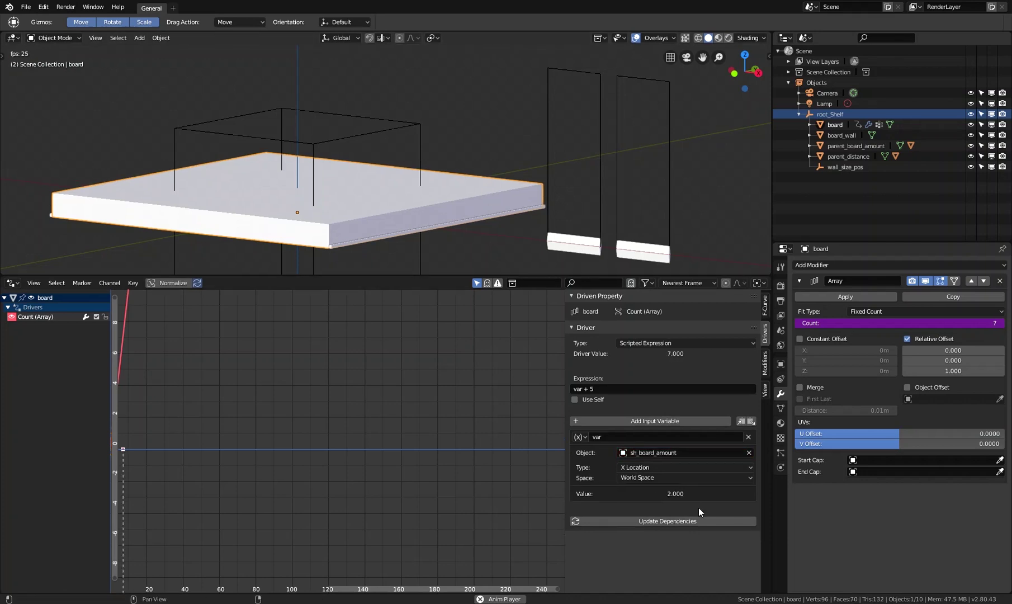
left_click(693, 453)
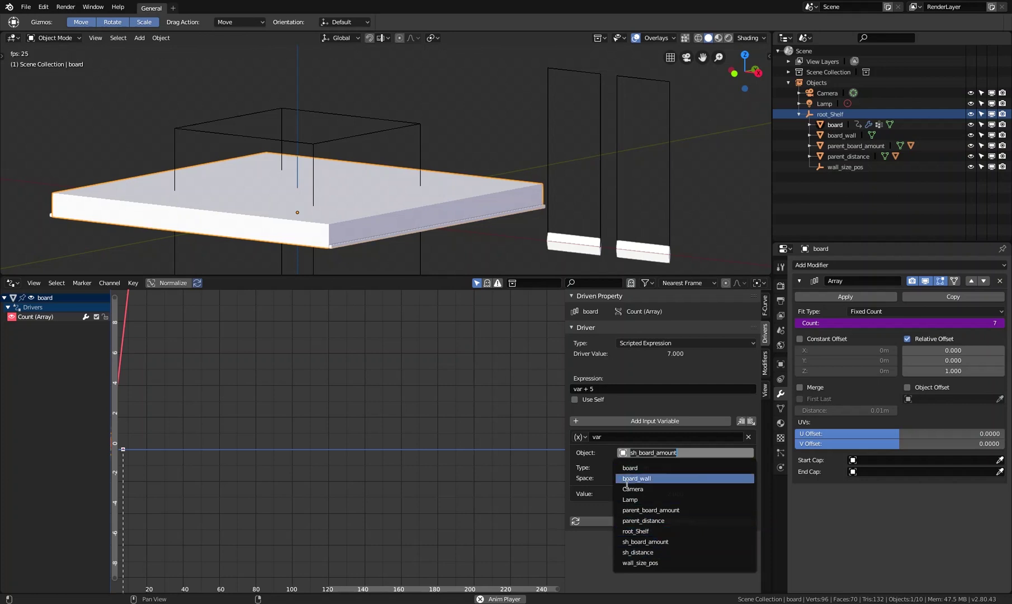
left_click(594, 546)
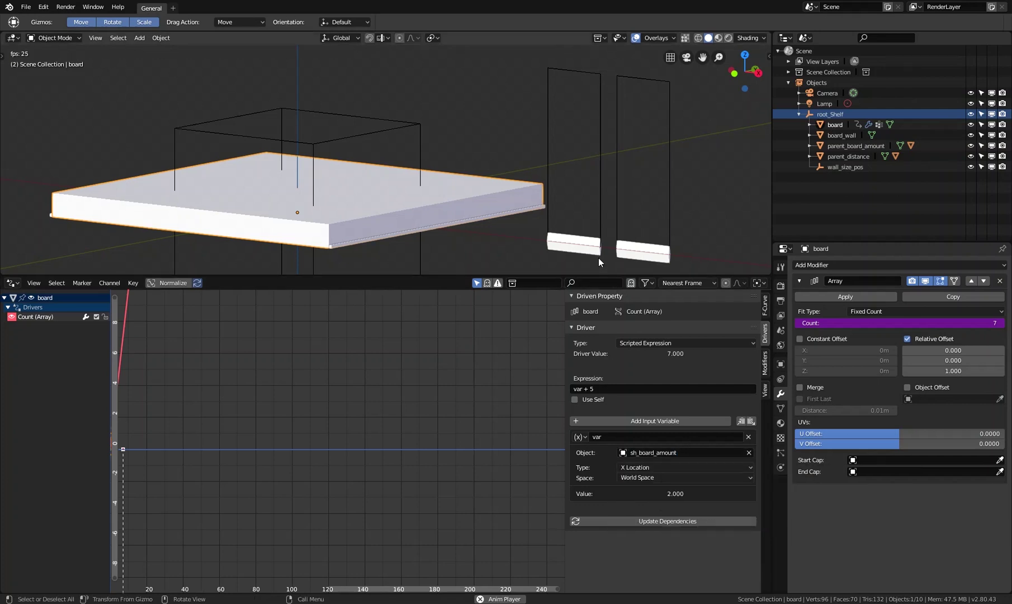
- Turn on the viewport name display for the sh_board_amount slider and check its label up close
left_click(586, 241)
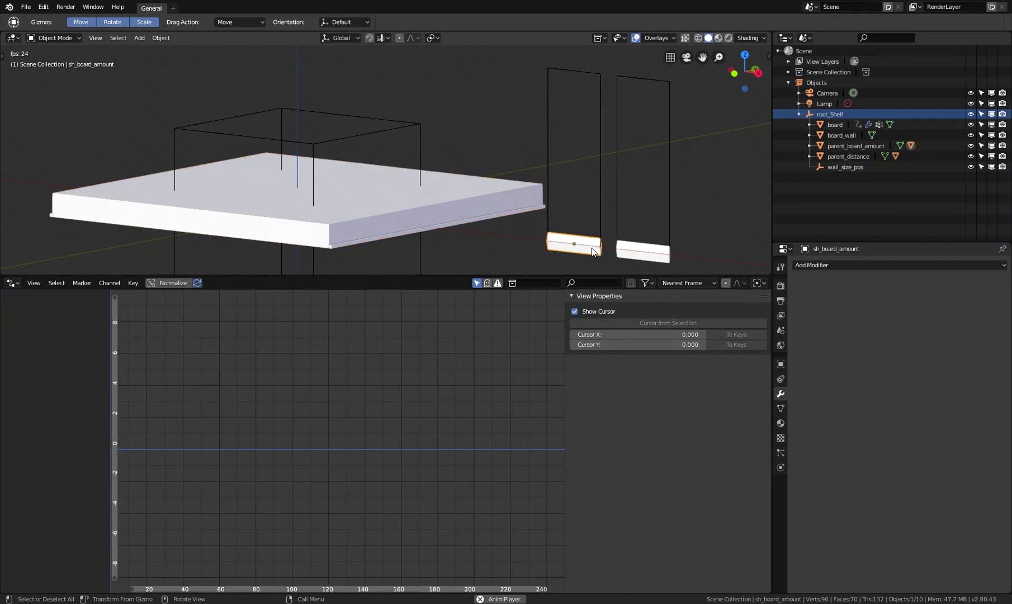
key("Right")
key("Right")
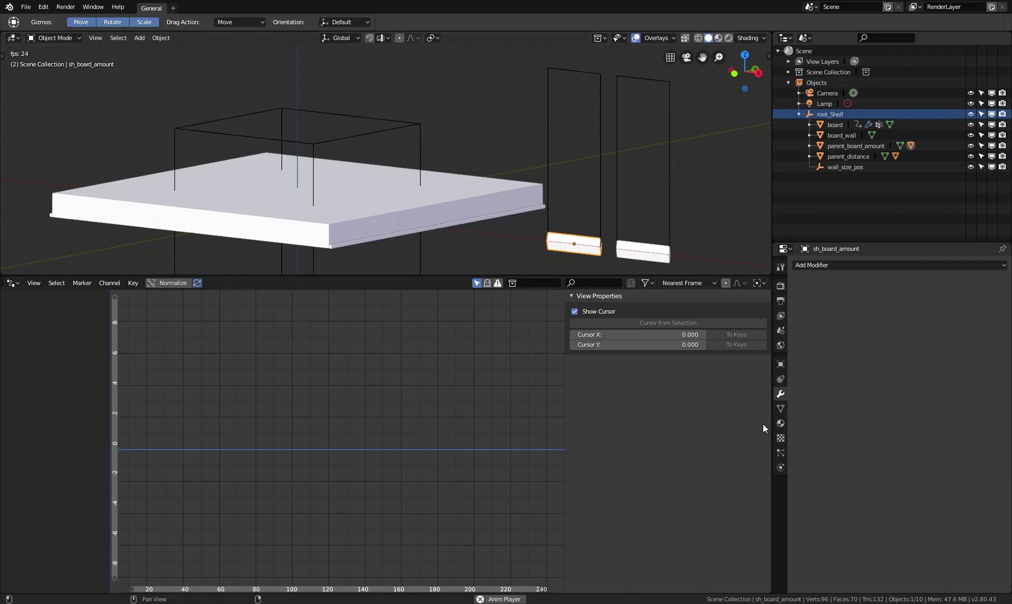
left_click(784, 365)
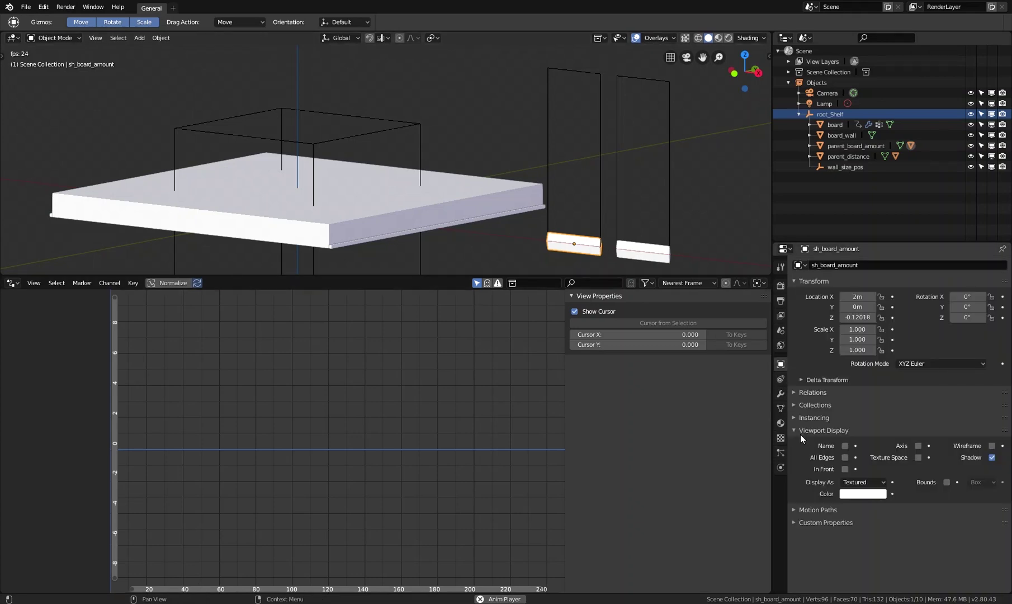
left_click(829, 431)
left_click(829, 431)
left_click(845, 446)
scroll(594, 245, "up", 3)
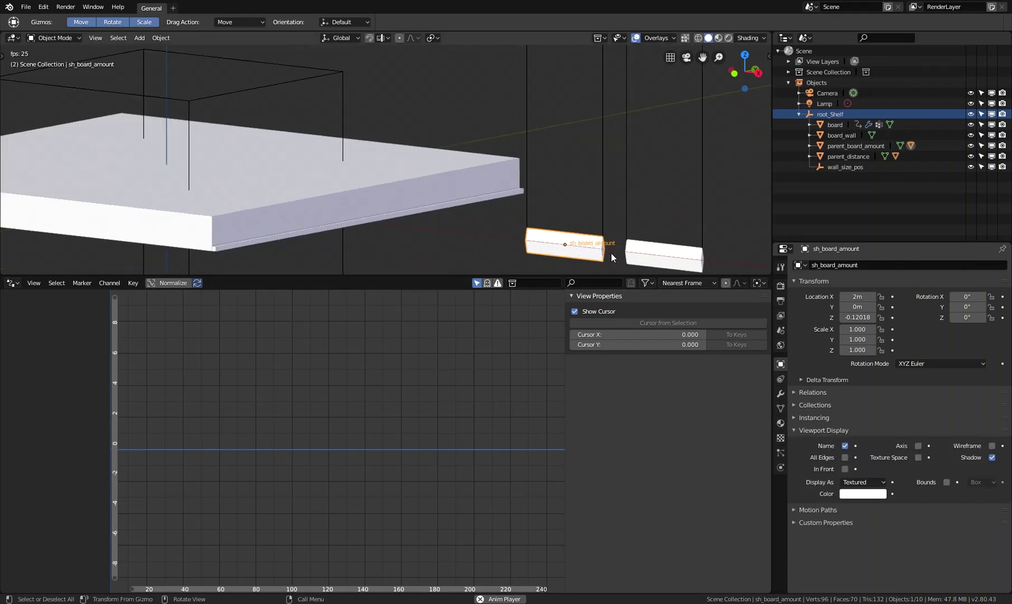
scroll(598, 244, "up", 3)
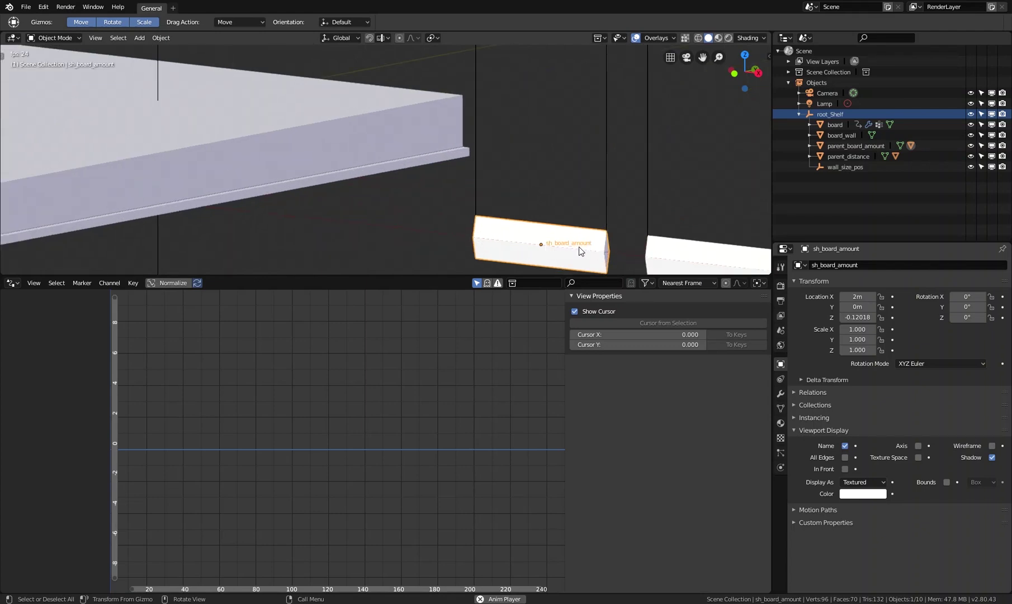
scroll(573, 246, "down", 3)
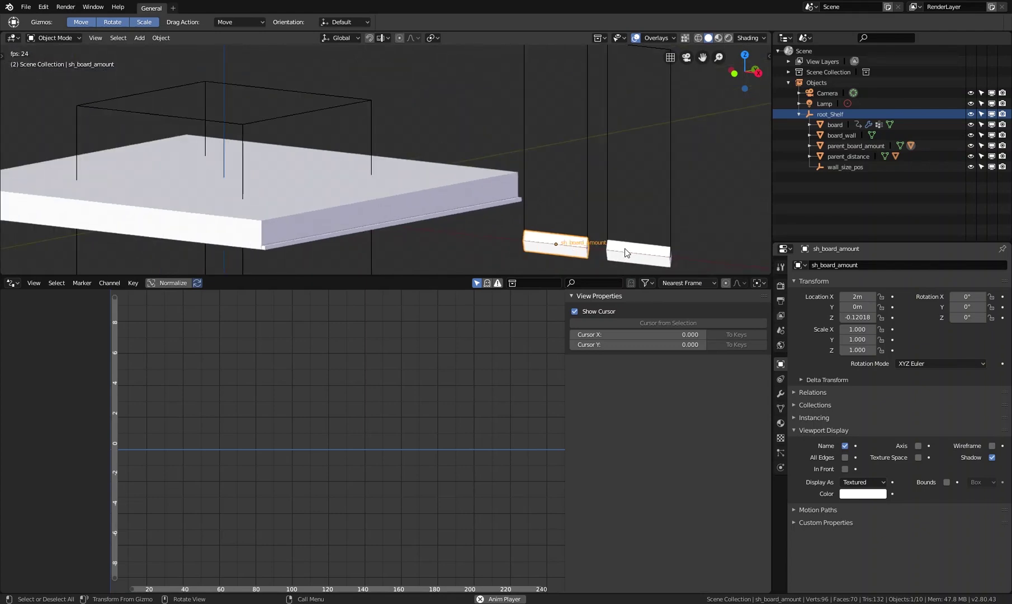
- Turn on the viewport name display for the sh_distance slider as well
left_click(625, 249)
scroll(626, 250, "up", 2)
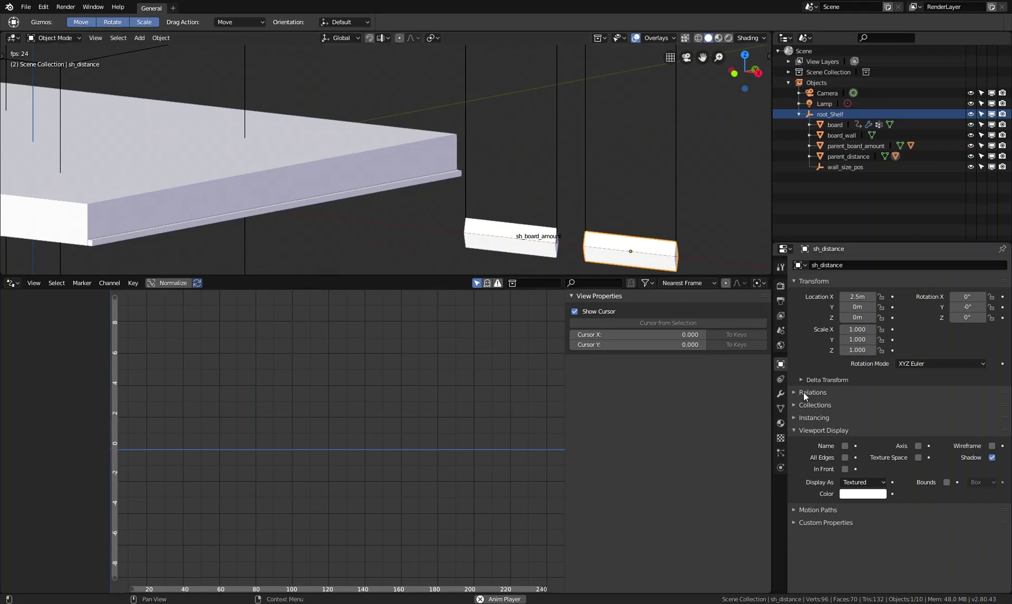
left_click(845, 446)
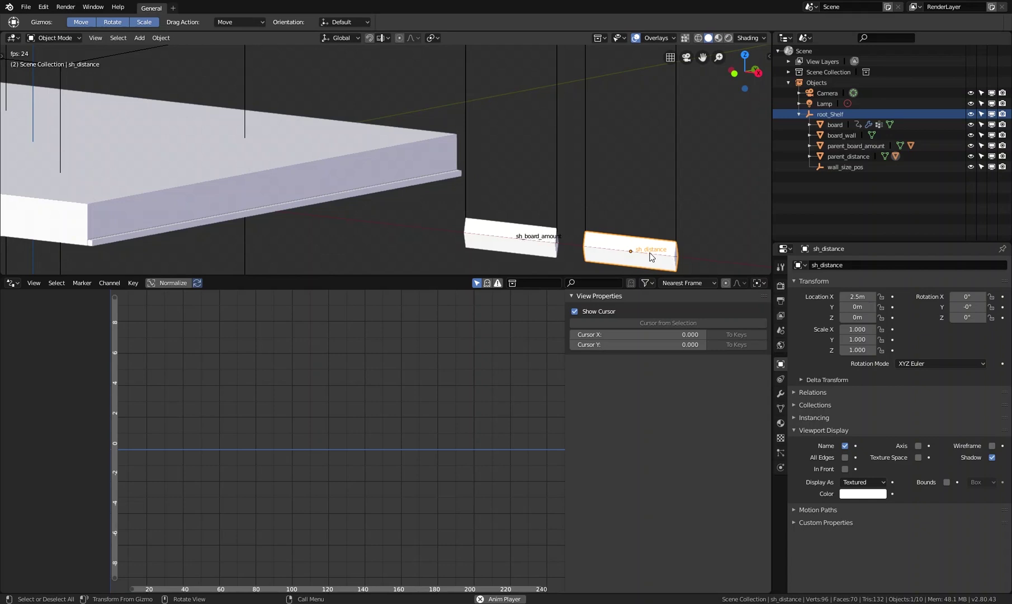
scroll(647, 250, "down", 3)
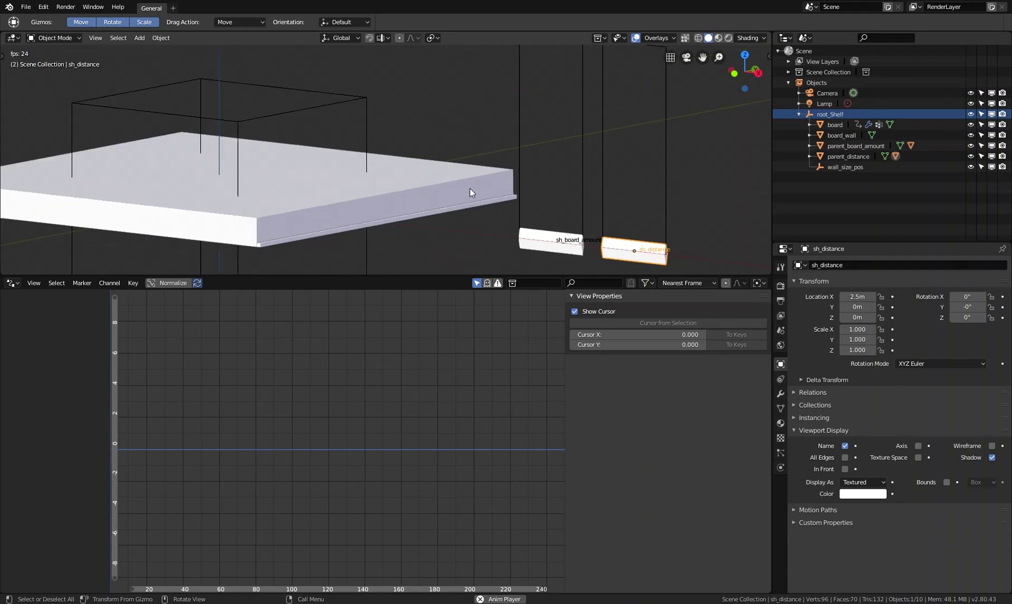
scroll(470, 188, "down", 3)
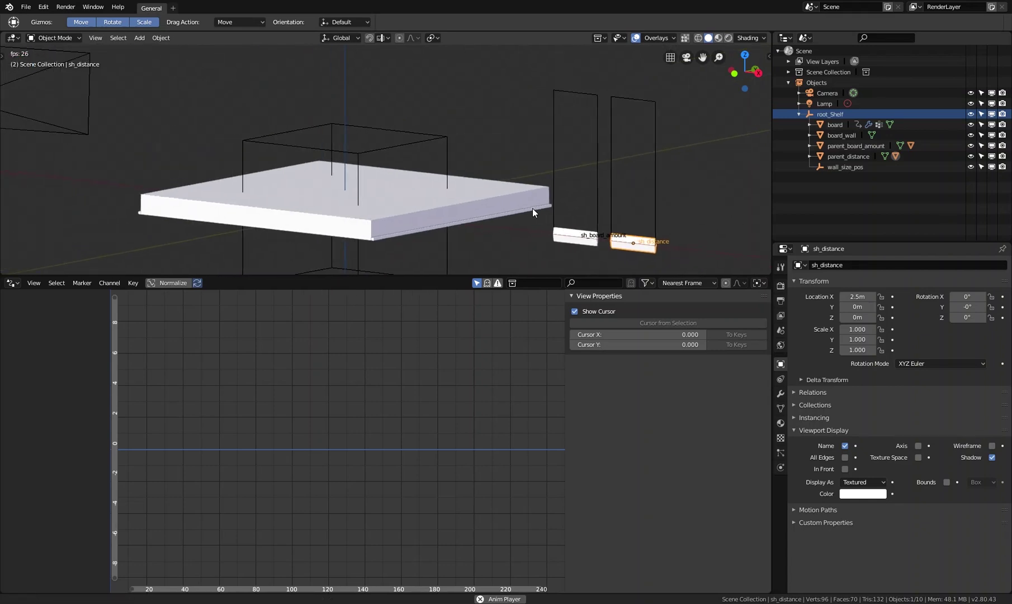
- Check the sh_board_amount slider's location values, and set the board's Count driver variable to read its Z Location
left_click(533, 193)
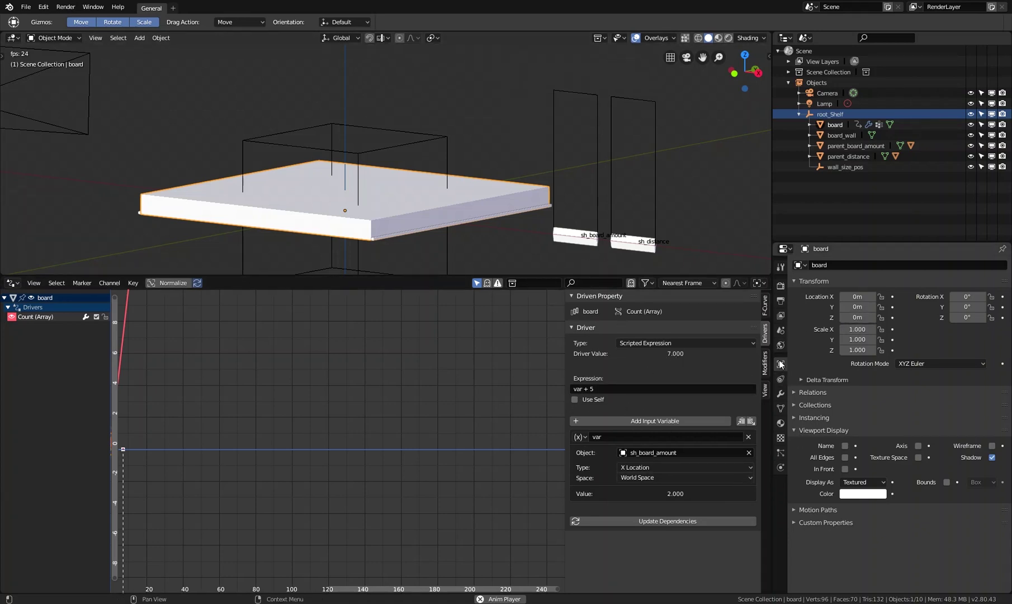
left_click(574, 241)
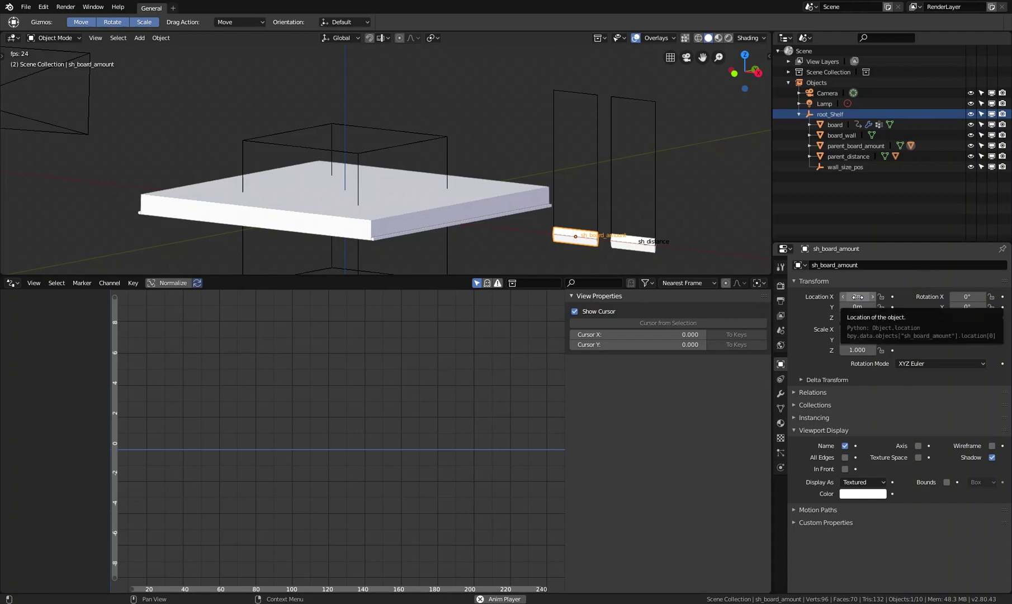
left_click(504, 196)
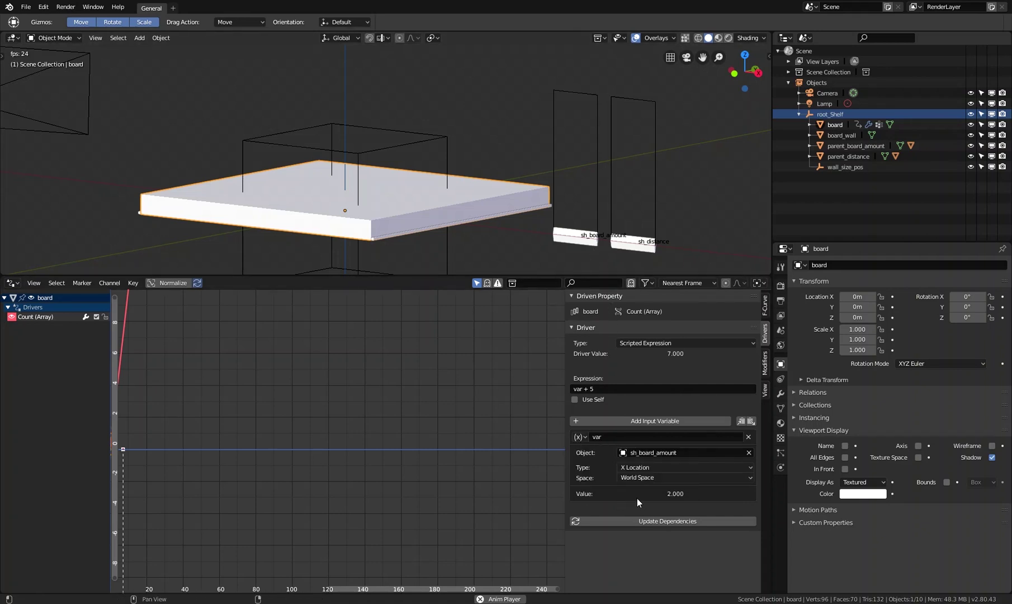
left_click(635, 469)
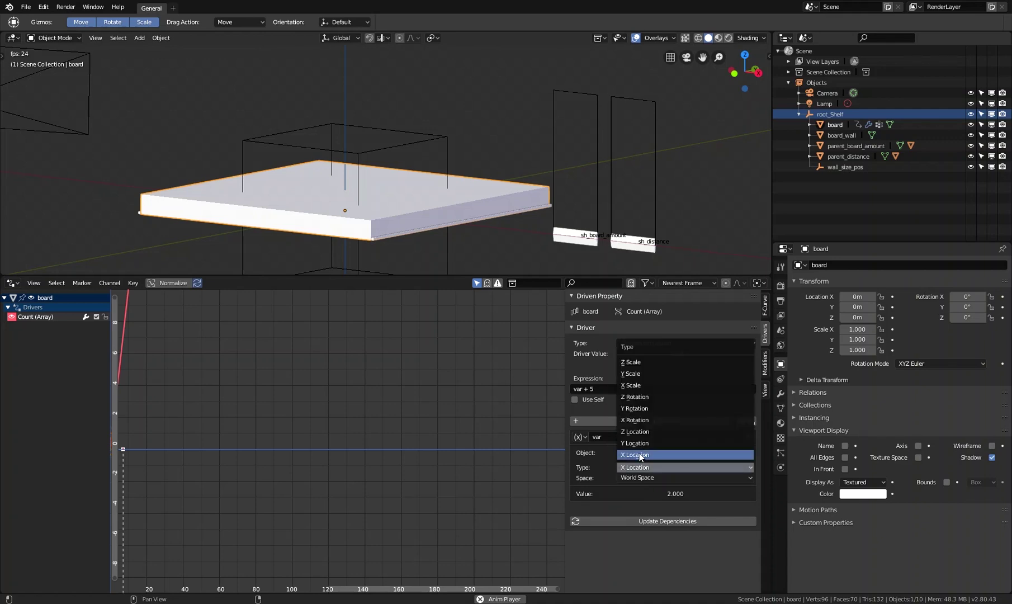
left_click(639, 432)
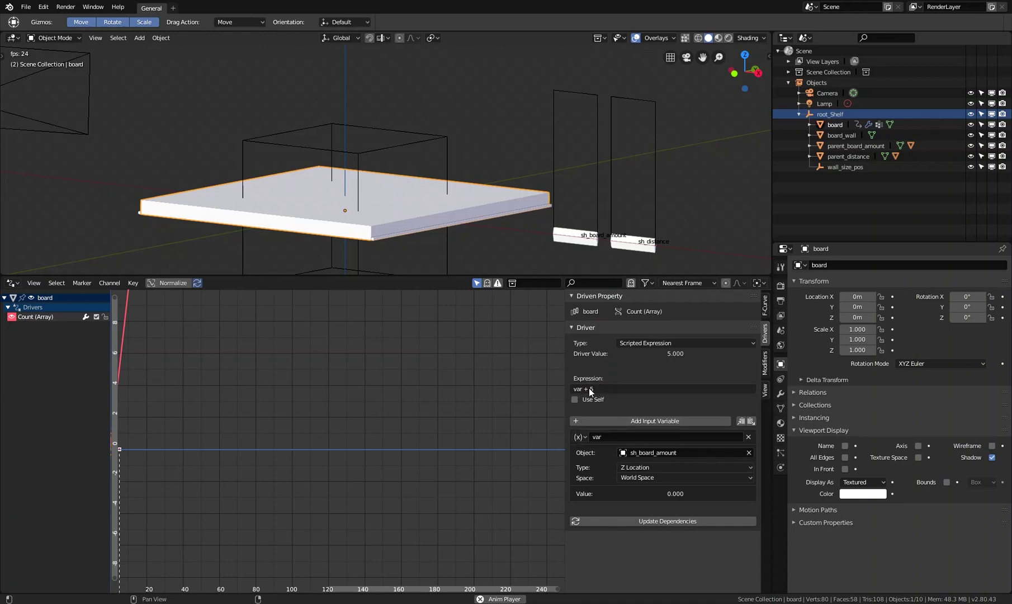
- Raise the sh_board_amount slider along the Z axis and set its Z location to 0.5 m
left_click(568, 235)
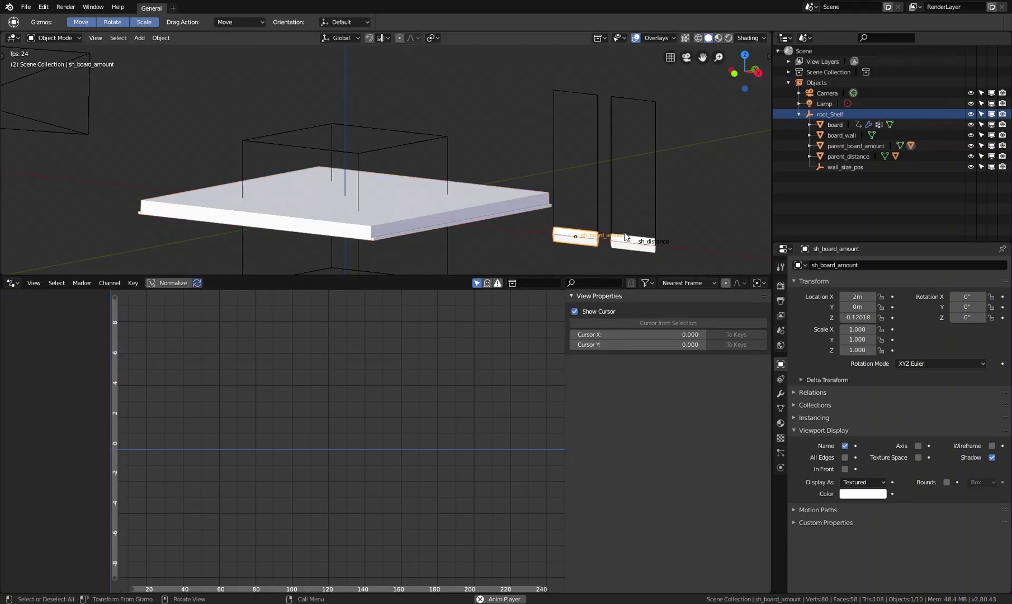
key("g")
key("z")
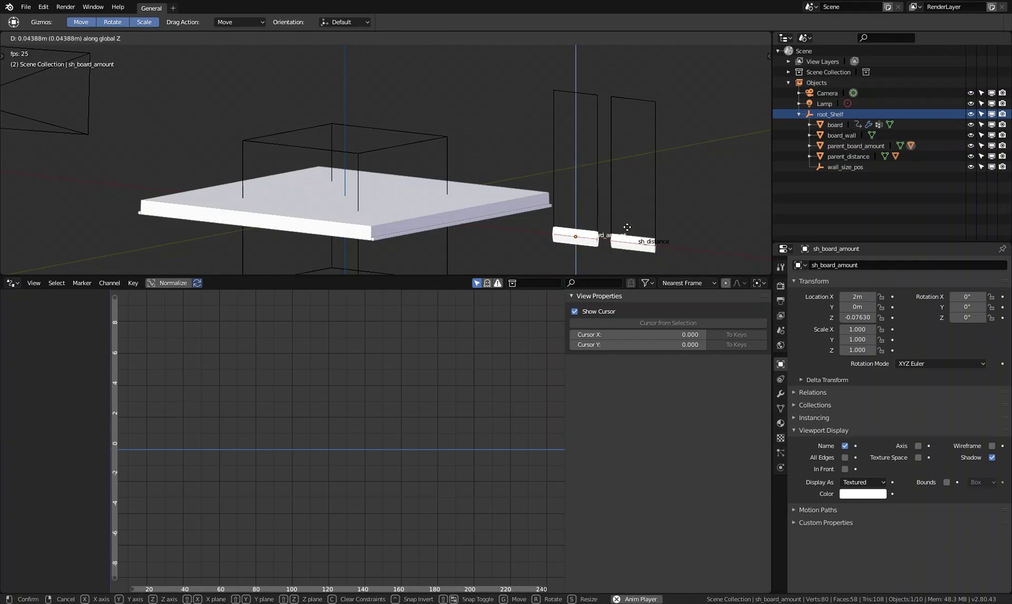
left_click(629, 149)
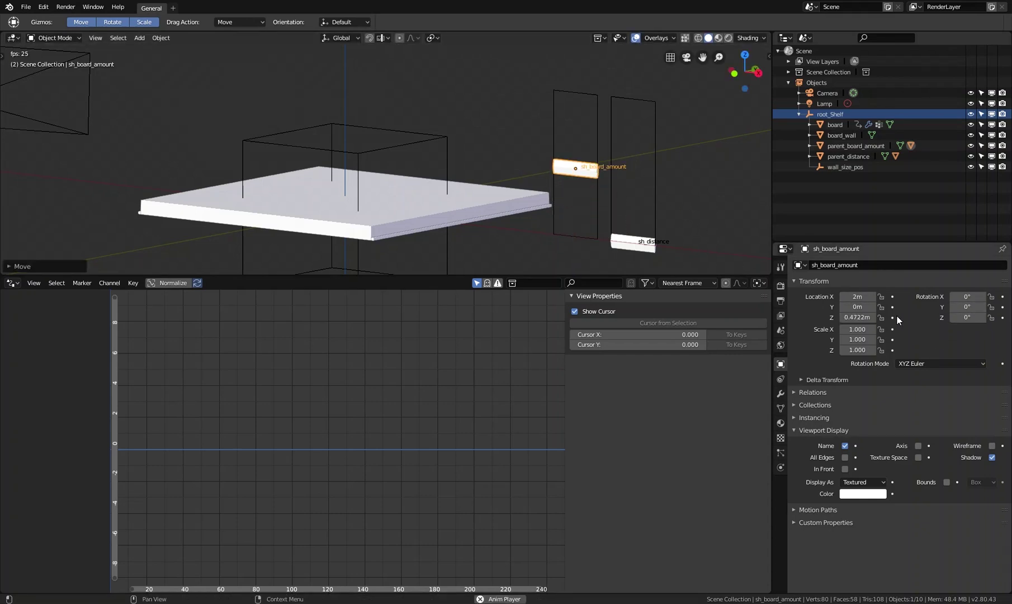
left_click(858, 318)
type("0.5")
key("Return")
- Try moving the parent_board_amount frame with the Count driver variable in World Space, check the board's driver value, and undo the move
left_click(508, 203)
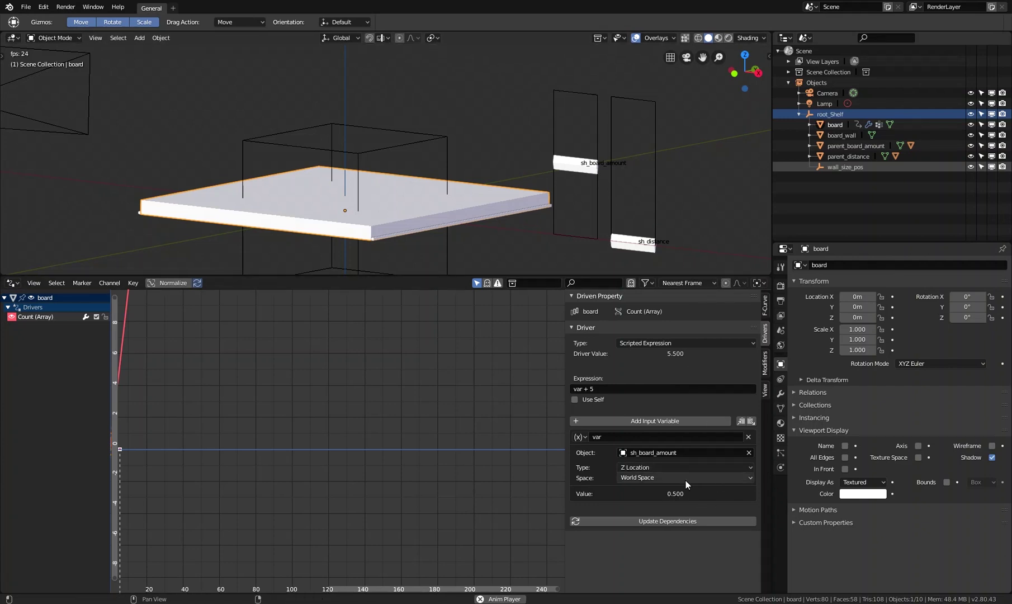
left_click(640, 478)
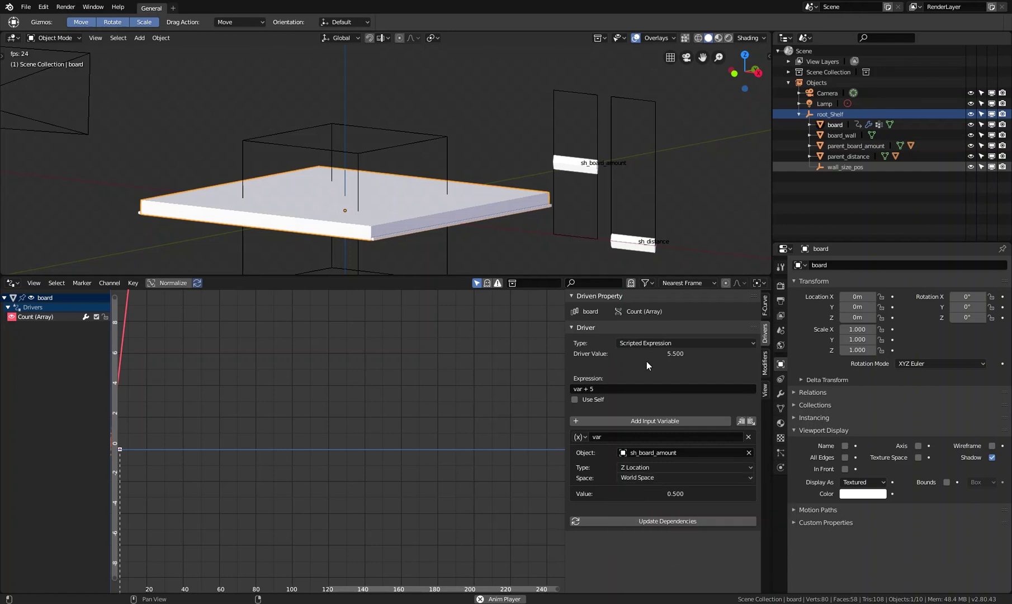
left_click(598, 208)
key("g")
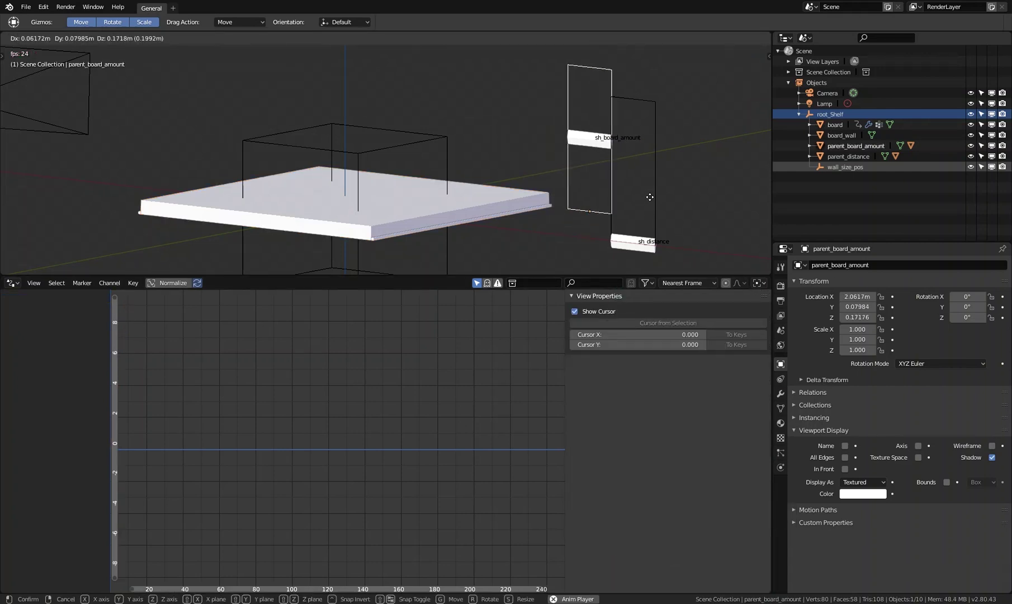
left_click(666, 182)
left_click(519, 184)
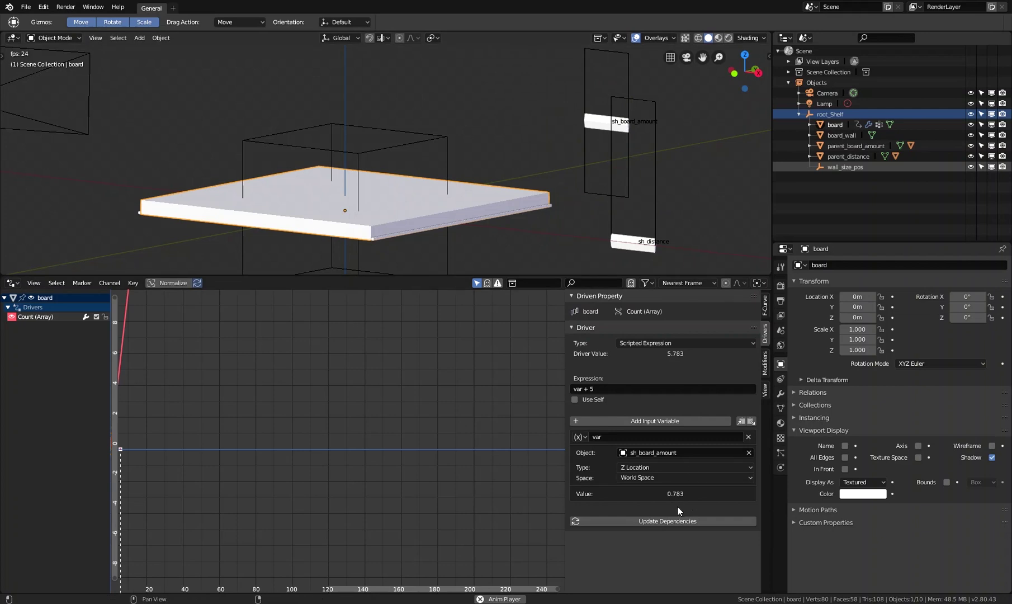
left_click(584, 159)
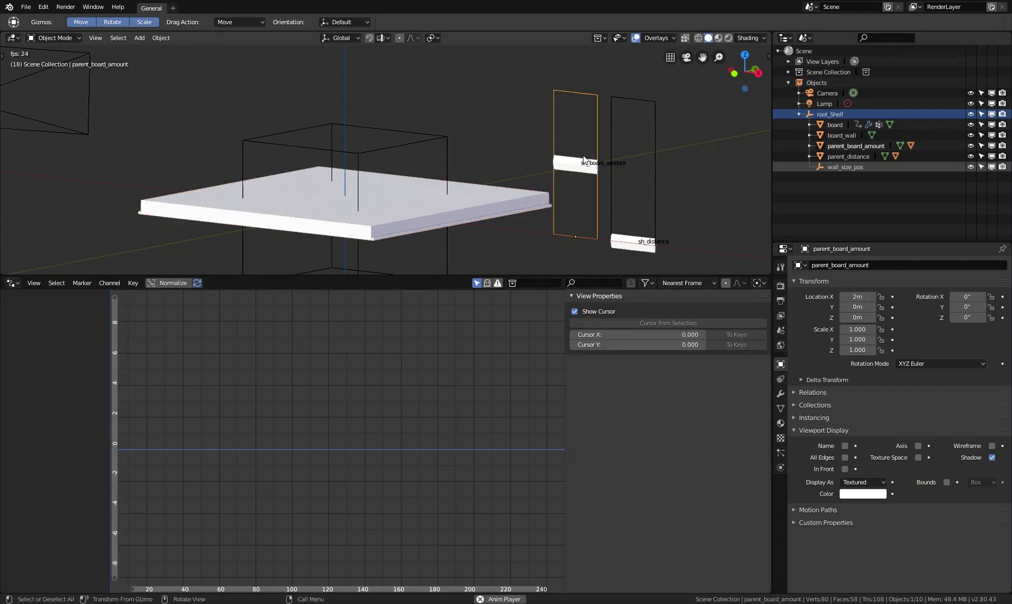
left_click(572, 165)
left_click(512, 190)
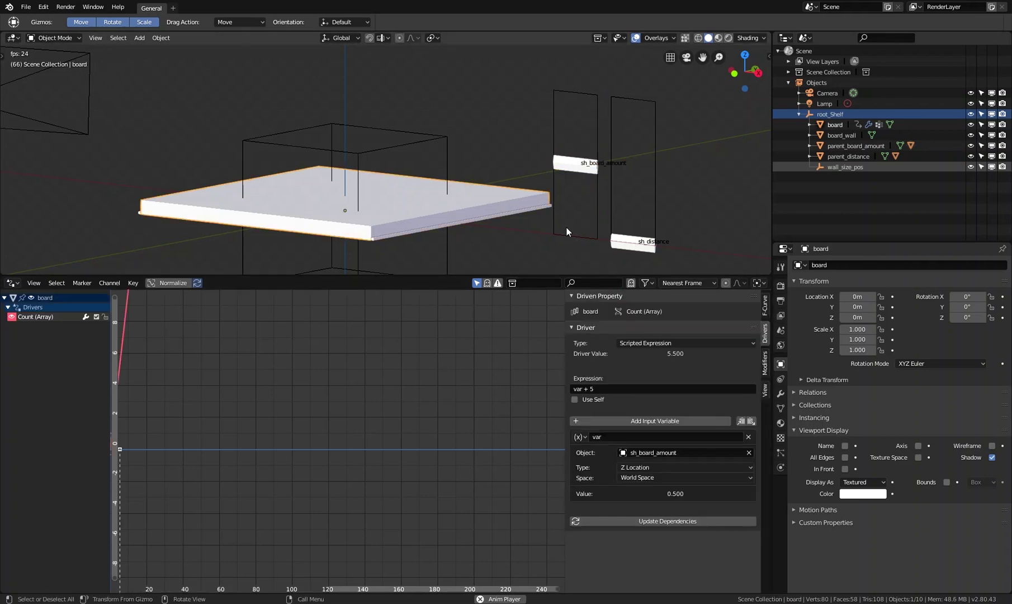
- Set the transform space of the board's Count driver variable to Local Space
left_click(595, 185)
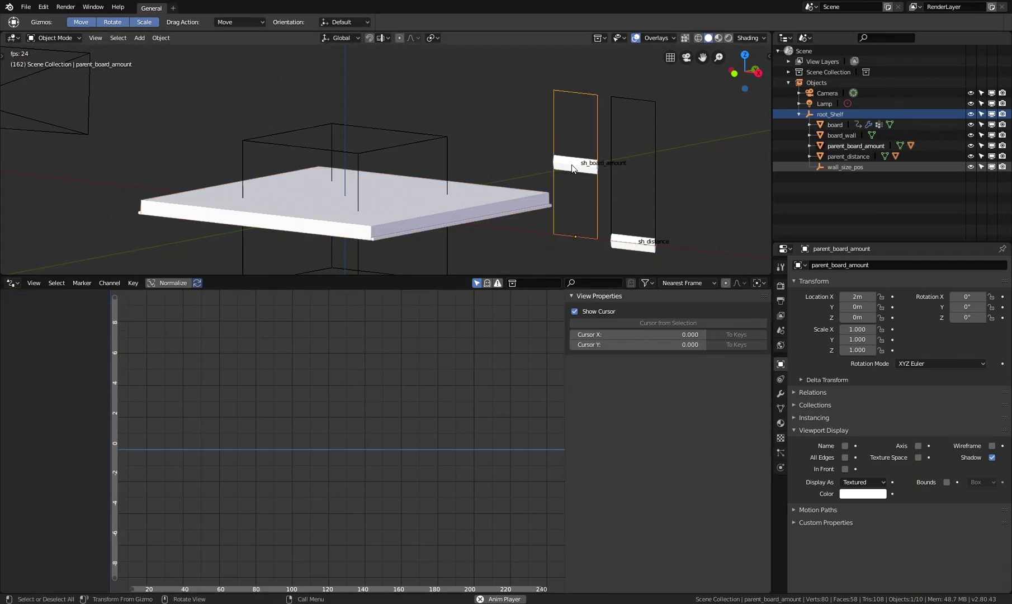
left_click(536, 197)
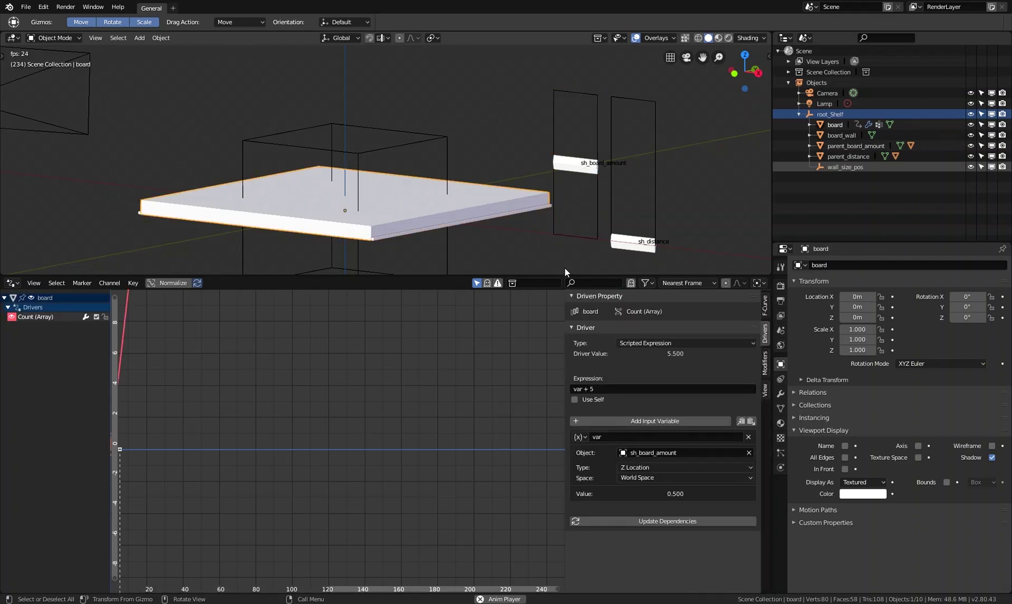
left_click(659, 477)
left_click(658, 441)
- Move the parent_board_amount frame up to about Z 0.46 m, check the Local Space driver value on the board, and undo the move
left_click(597, 195)
key("g")
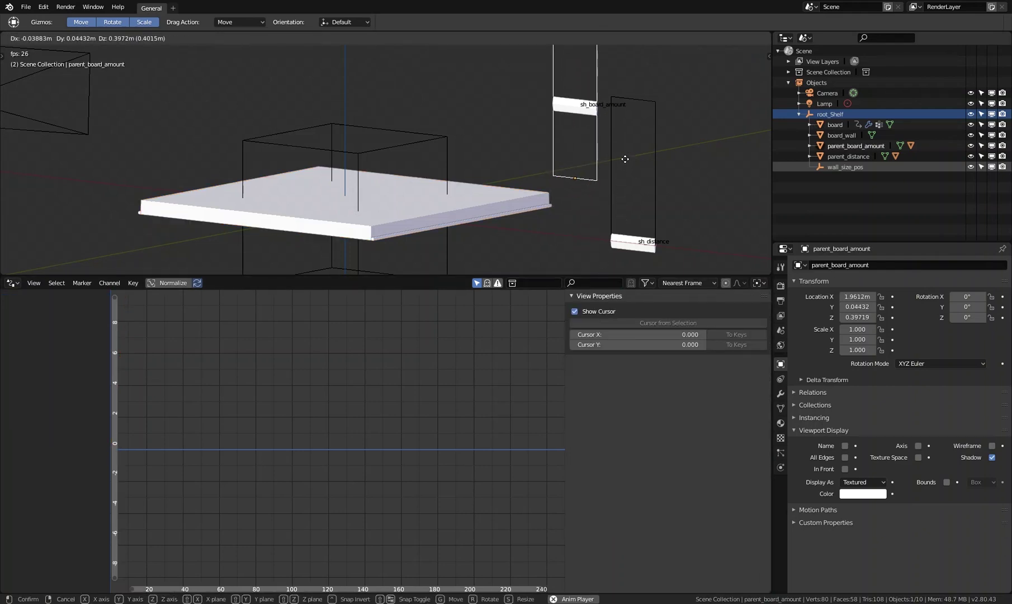
left_click(626, 170)
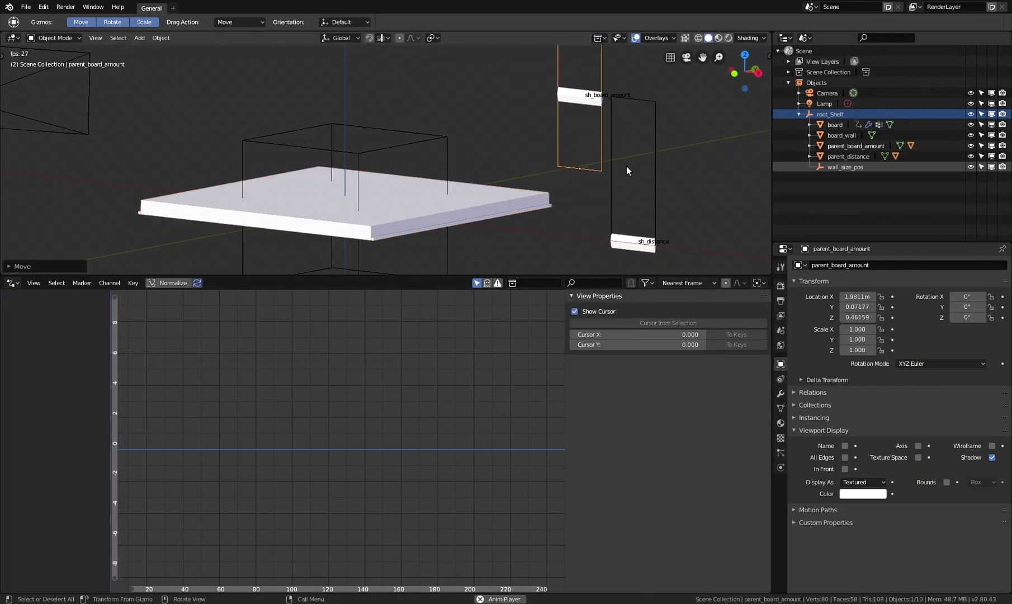
left_click(530, 195)
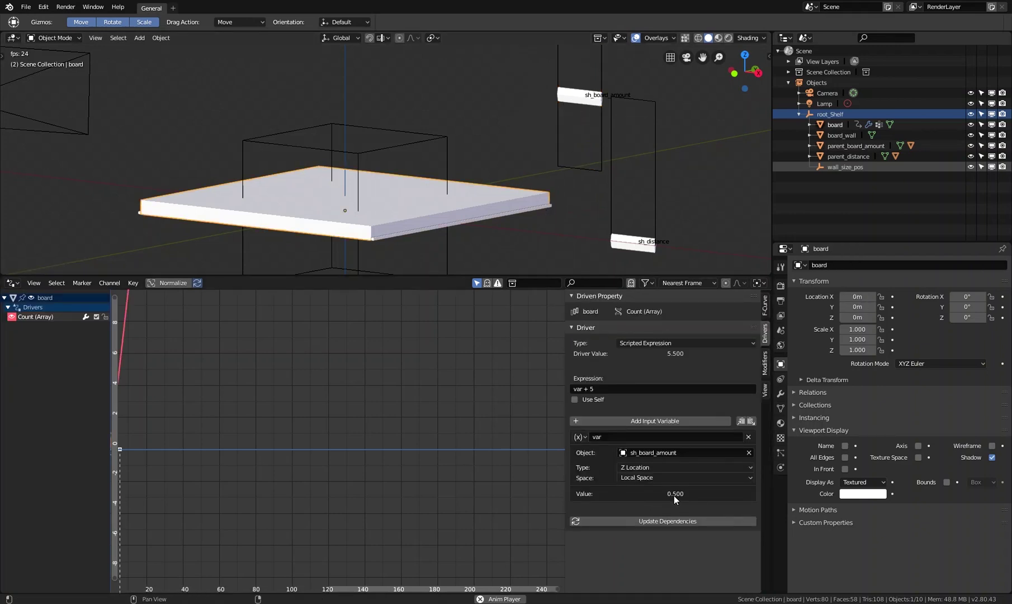
left_click(590, 162)
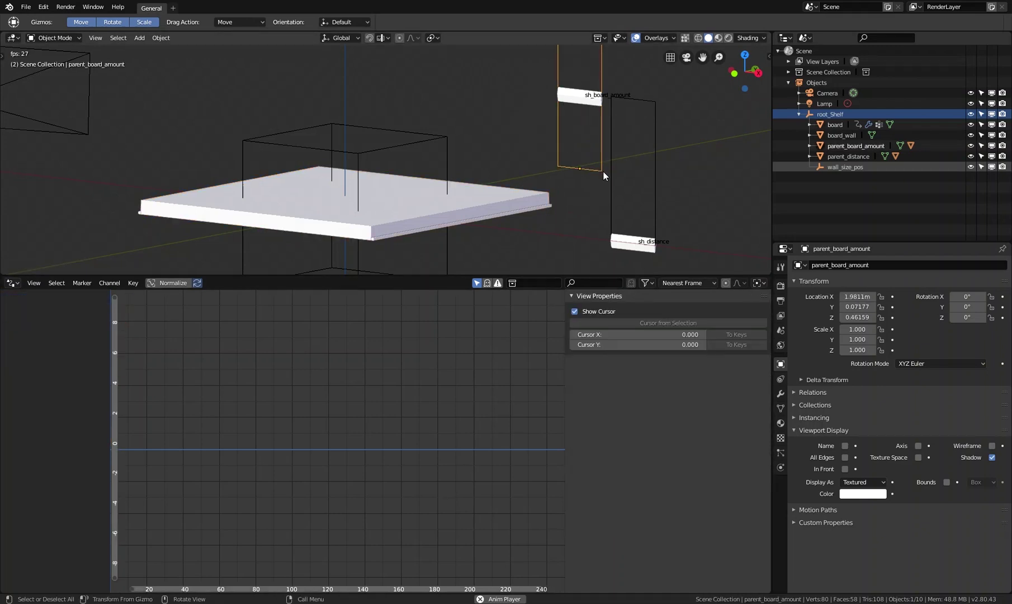
key("ctrl+z")
key("ctrl+shift+z")
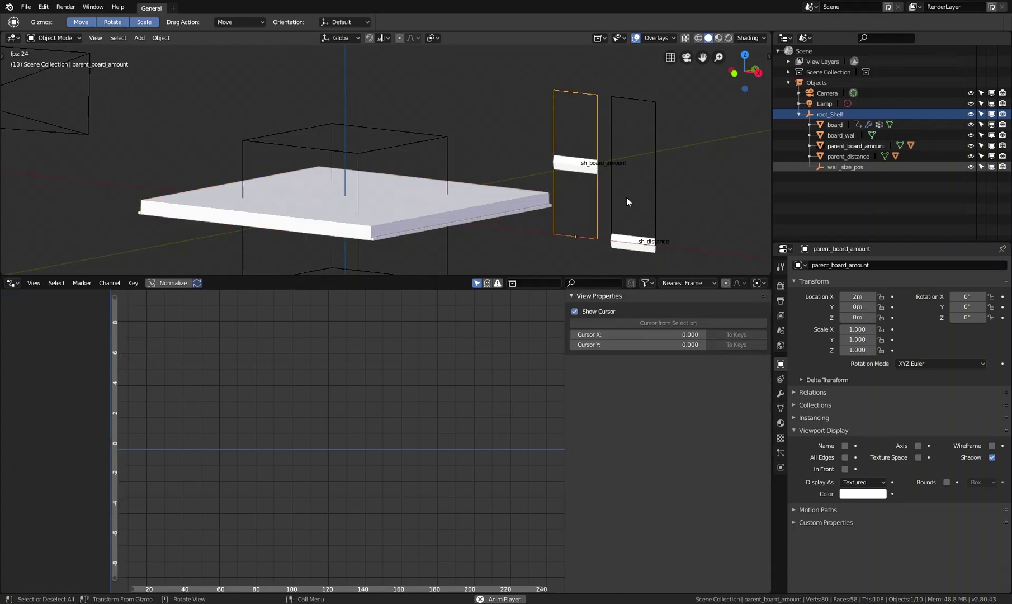
key("ctrl+z")
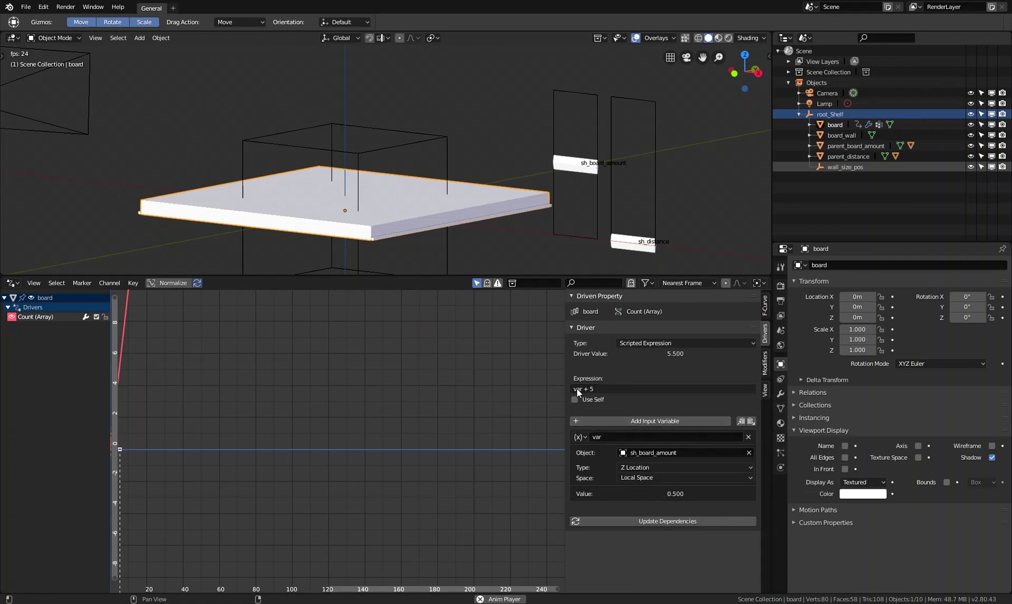
- Reduce the board's Count driver expression to just var
left_click(581, 438)
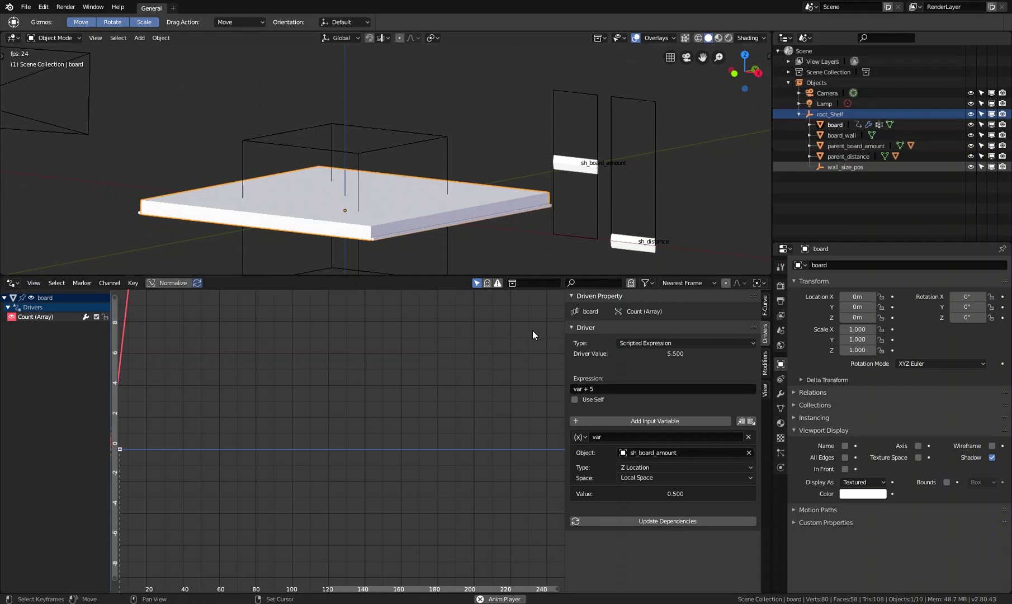
left_click(631, 390)
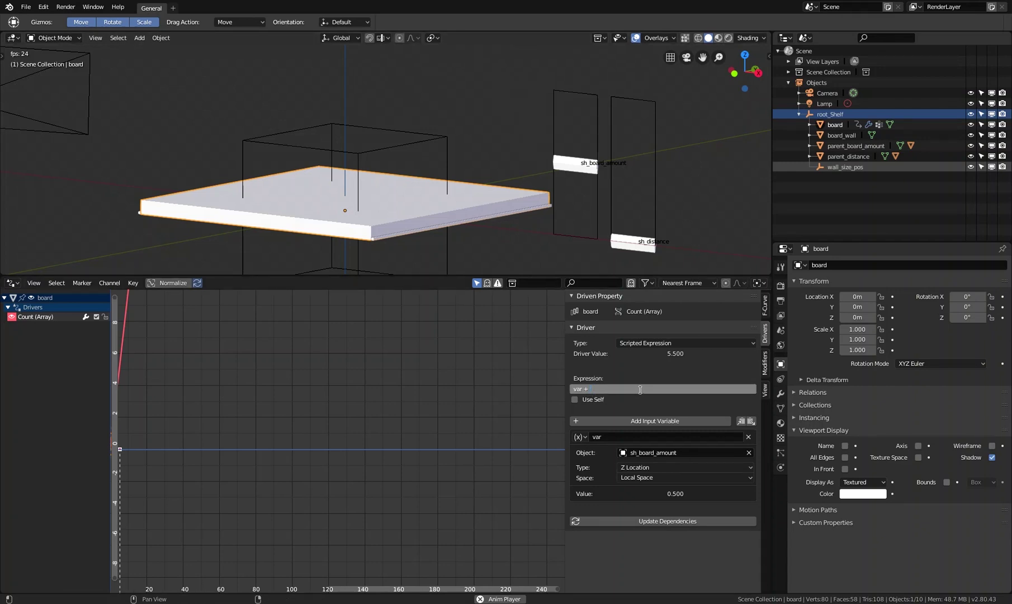
key("Return")
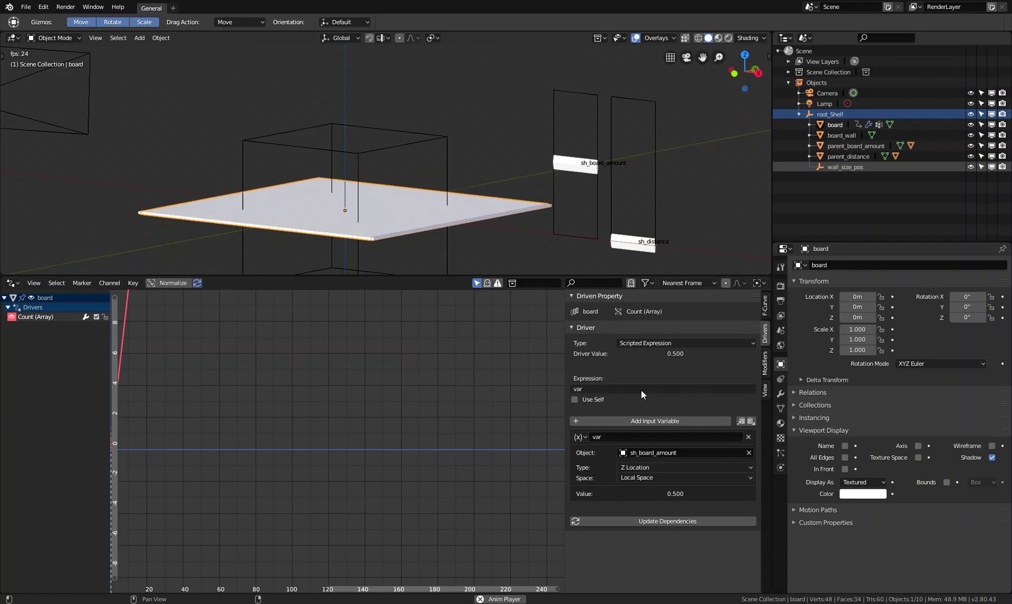
- Raise the sh_board_amount slider along the Z axis to the top of its frame
left_click(603, 169)
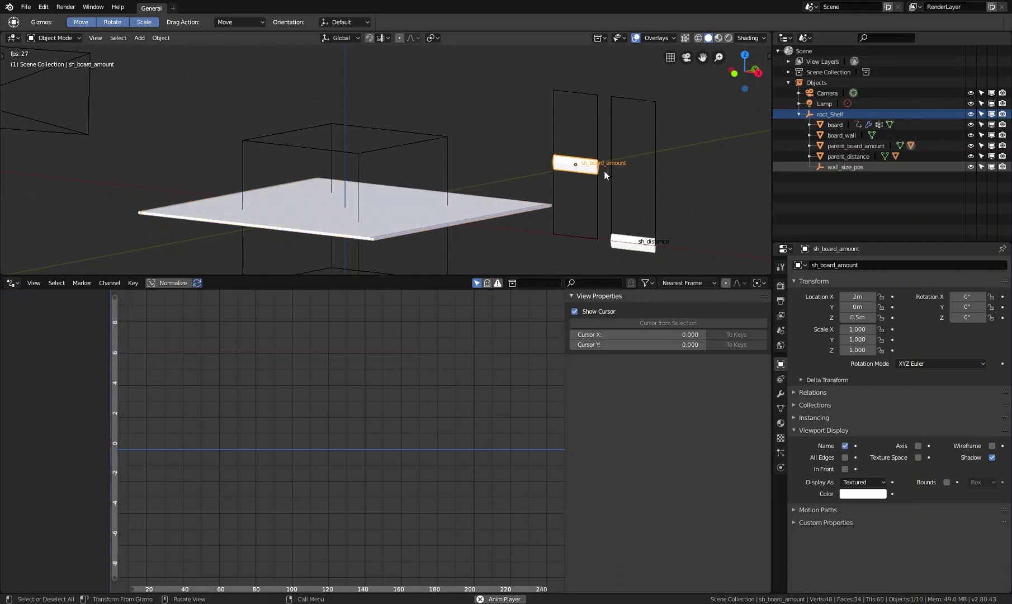
key("g")
key("z")
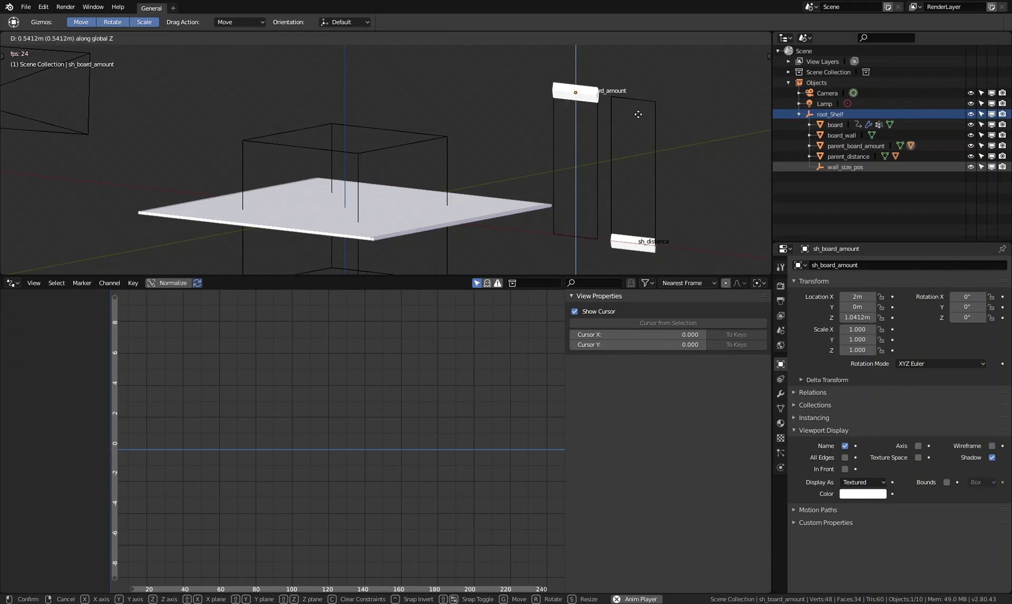
right_click(626, 95)
- Display the board's Array modifier settings and set its Count driver expression to var * 10
left_click(479, 208)
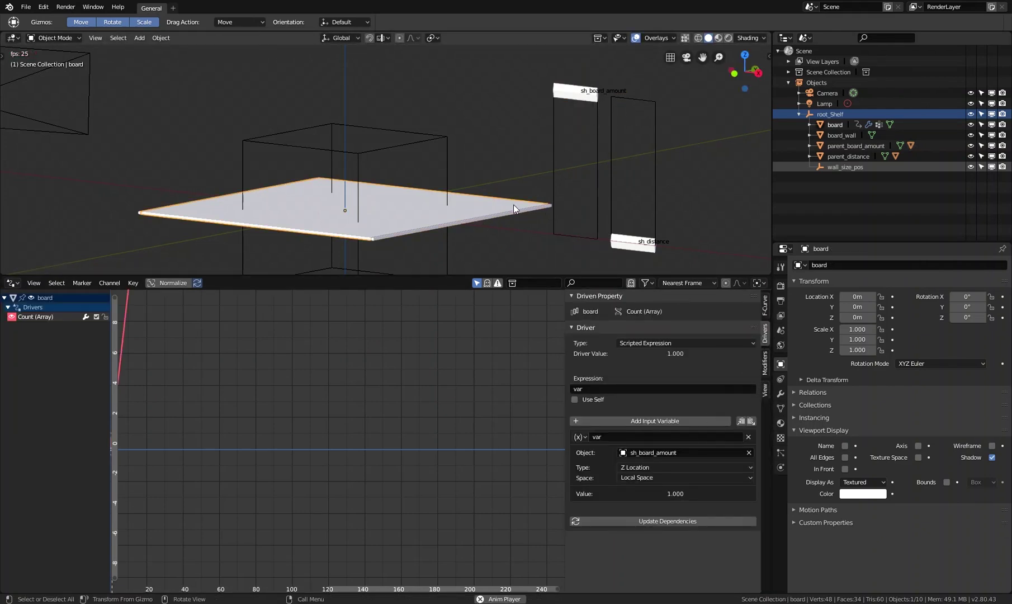
left_click(780, 382)
left_click(781, 394)
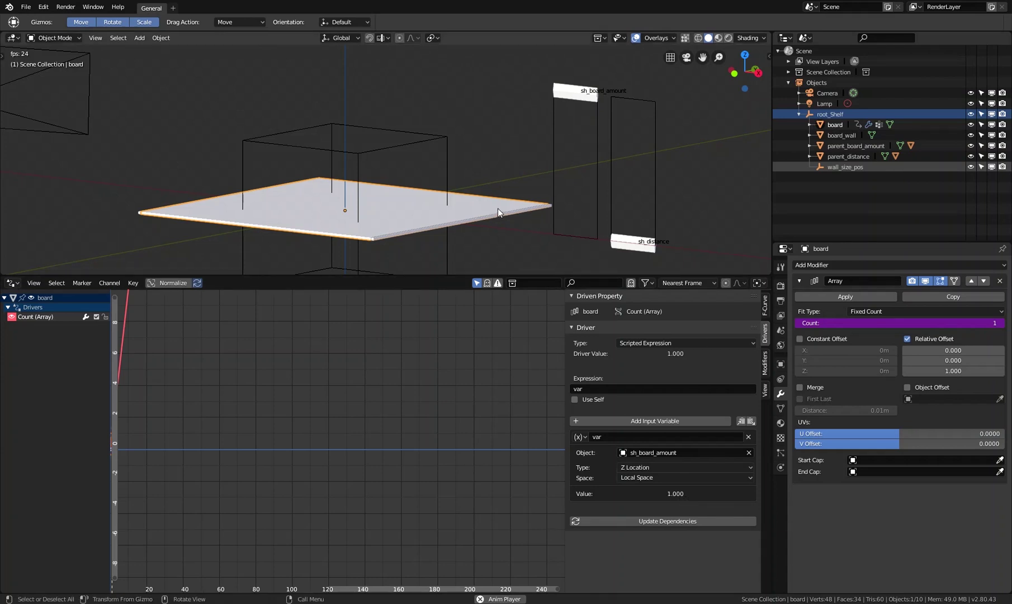
left_click(604, 389)
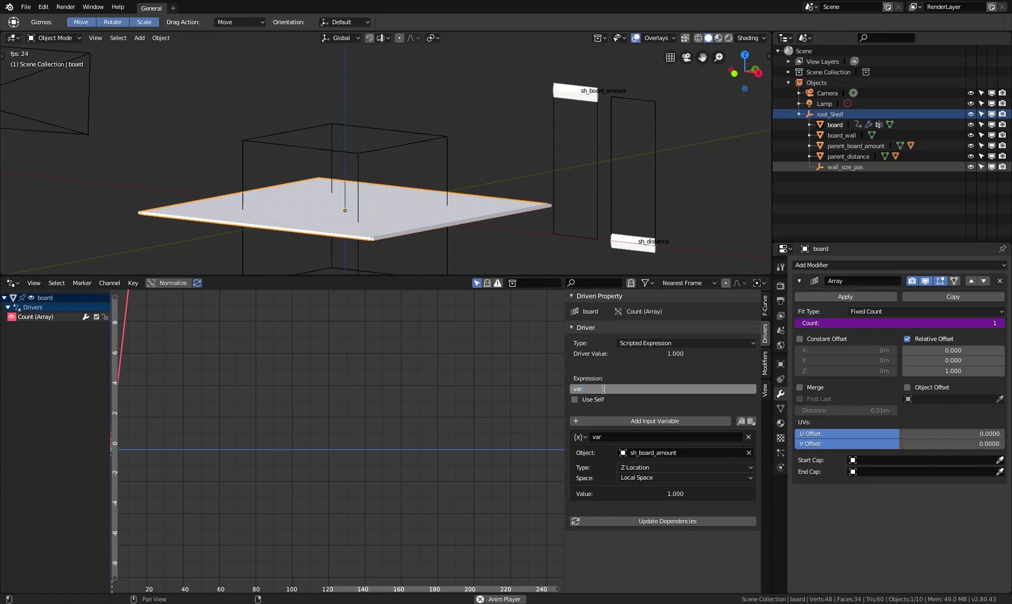
type("* 10")
key("Return")
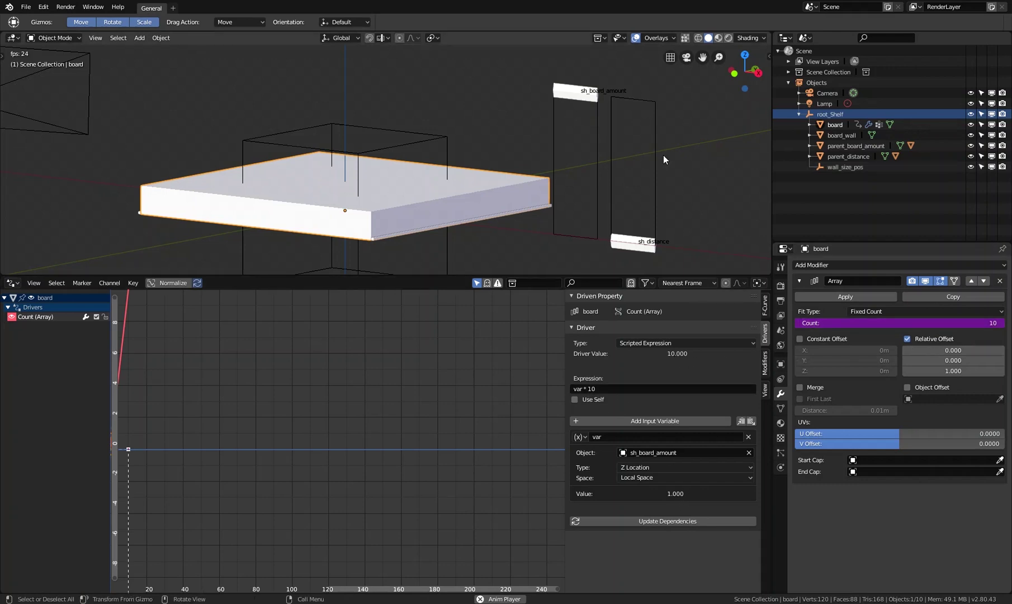
- Move the sh_board_amount slider along the Z axis to test how it drives the board count
left_click(583, 97)
key("g")
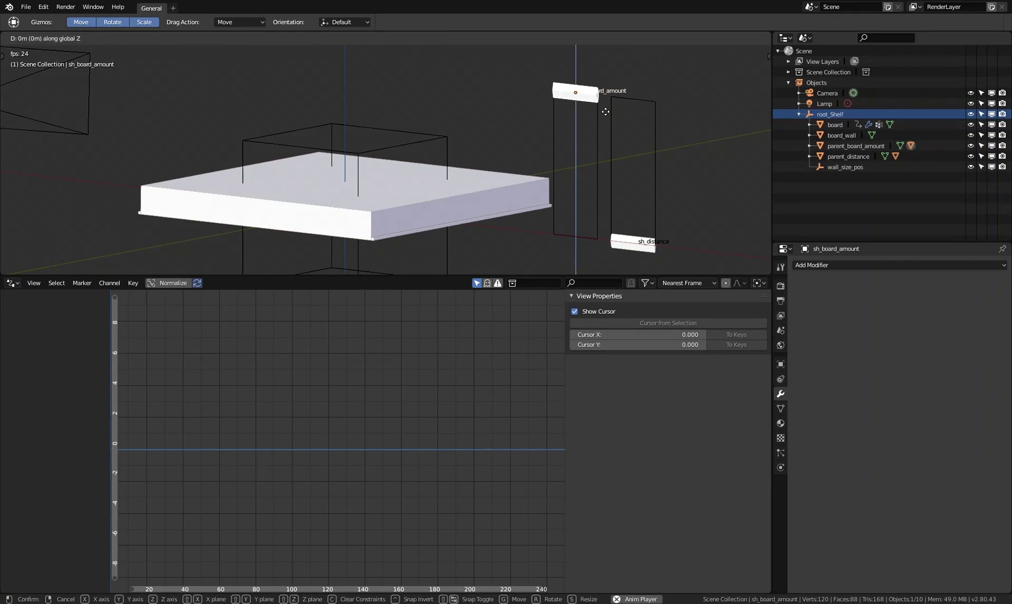
- Lower the sh_board_amount slider along Z to about the middle of its frame and select the board
key("z")
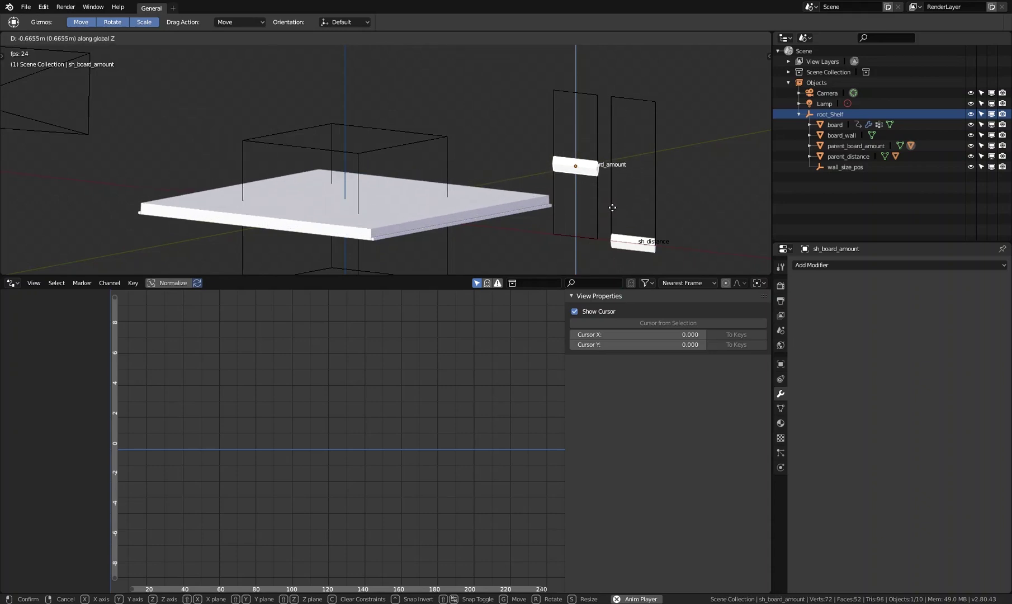
left_click(610, 215)
left_click(488, 193)
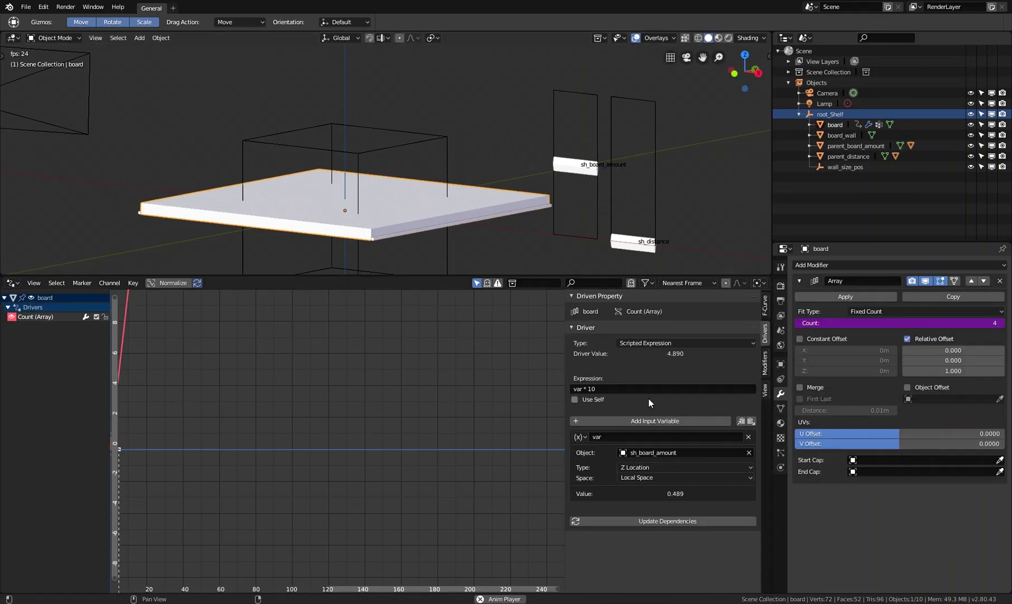
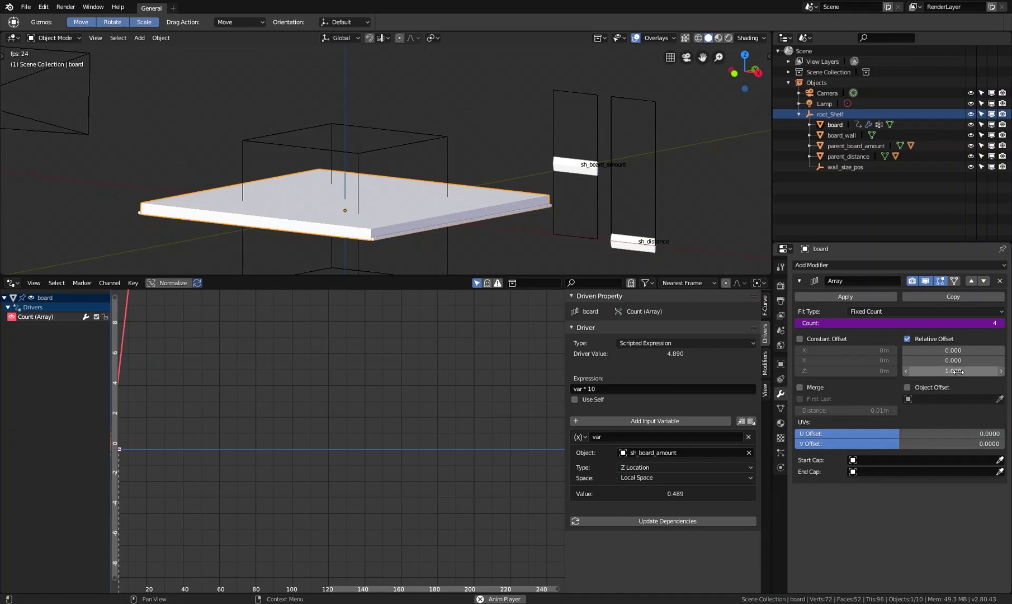
- Add a driver to the Z relative offset of the board's Array modifier and display it with its full channel name readable
right_click(958, 371)
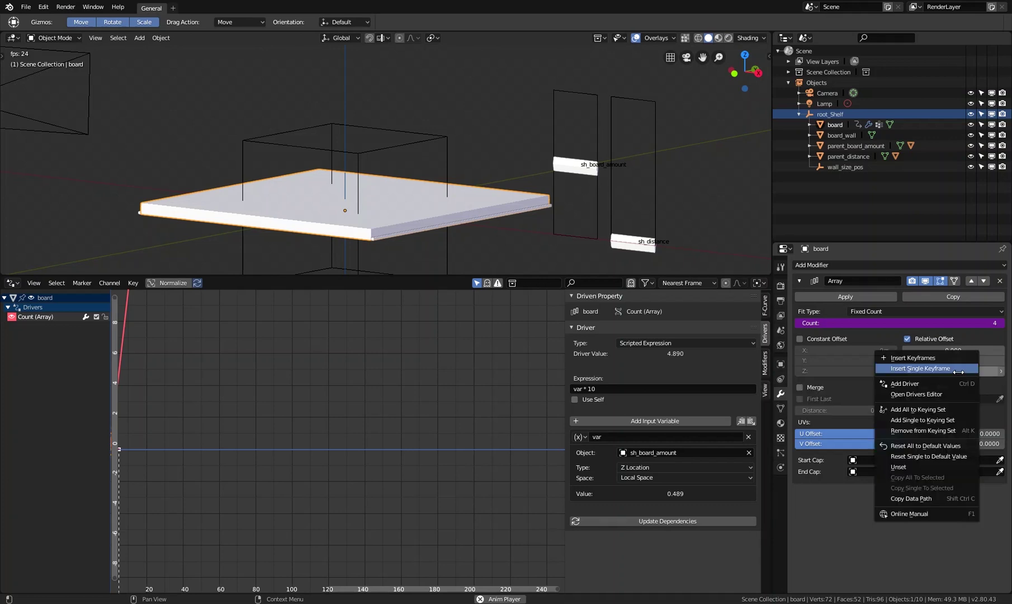
left_click(921, 383)
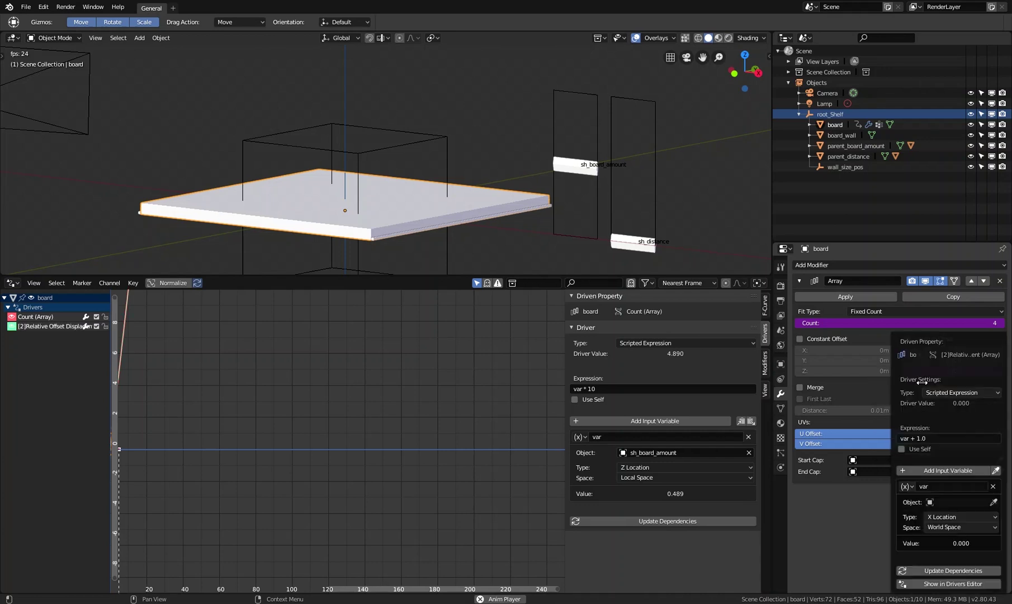
left_click(56, 326)
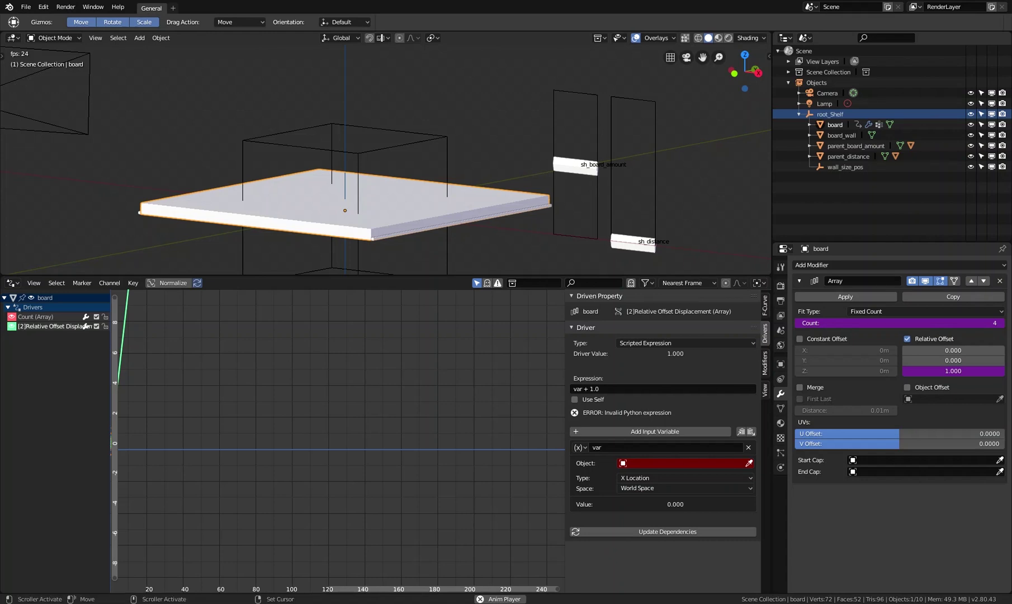
left_click_drag(111, 348, 179, 354)
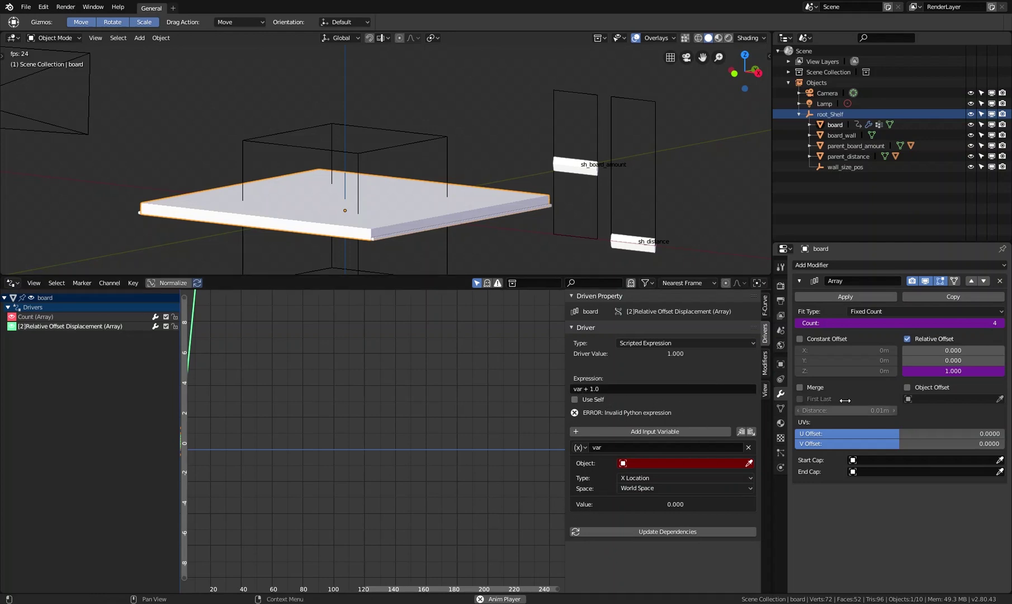
- Set the relative offset driver's expression to var and assign sh_distance as the variable's object
left_click(596, 390)
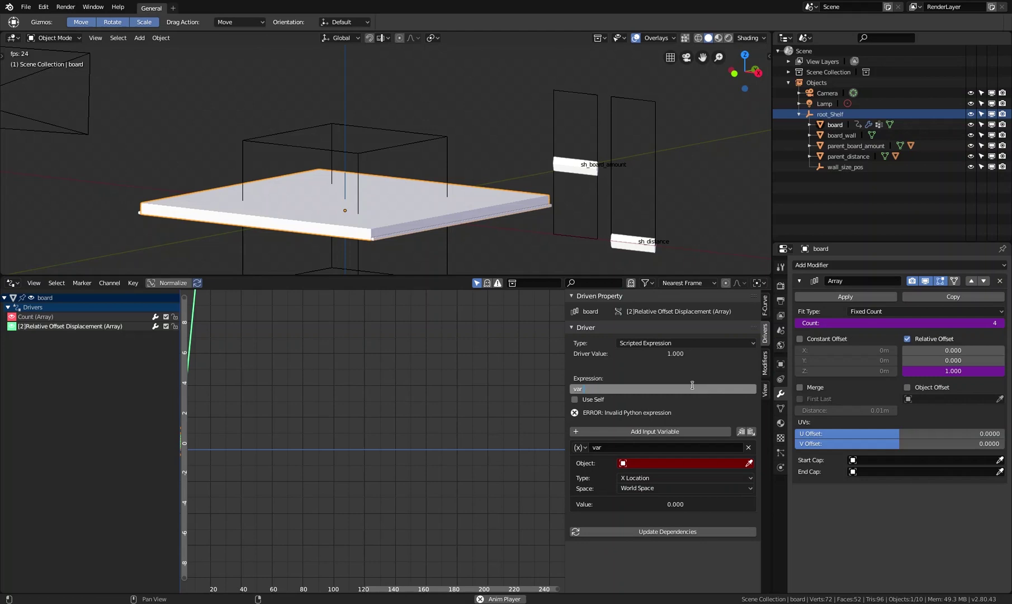
key("Return")
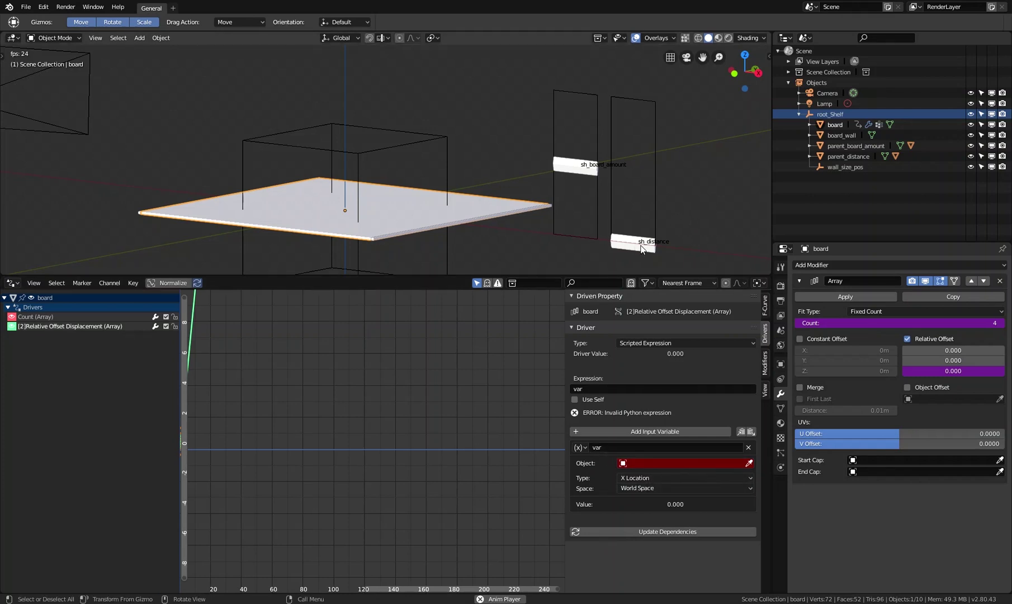
key("Right")
key("Left")
left_click(670, 464)
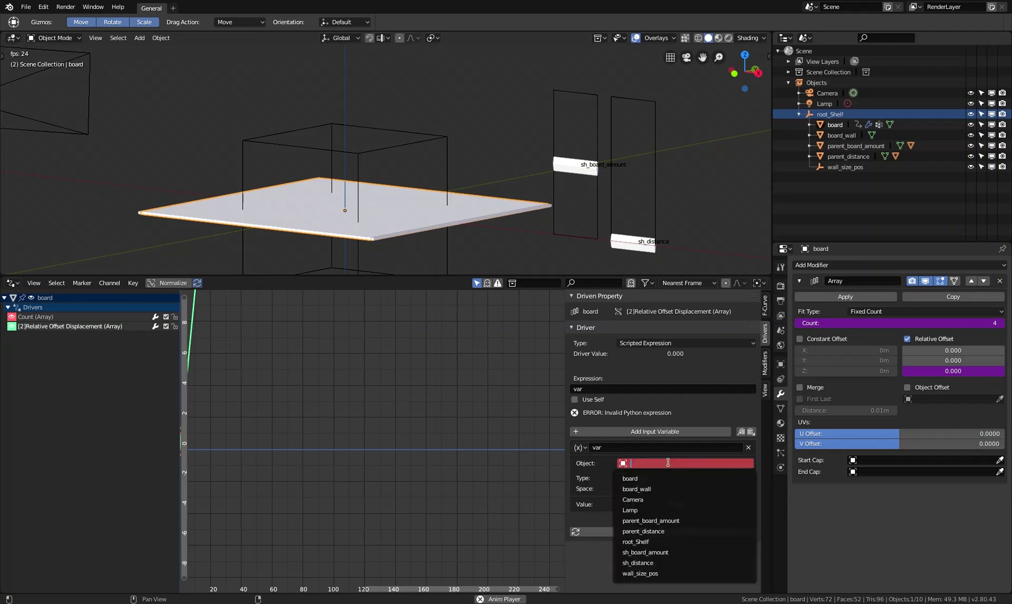
left_click(644, 563)
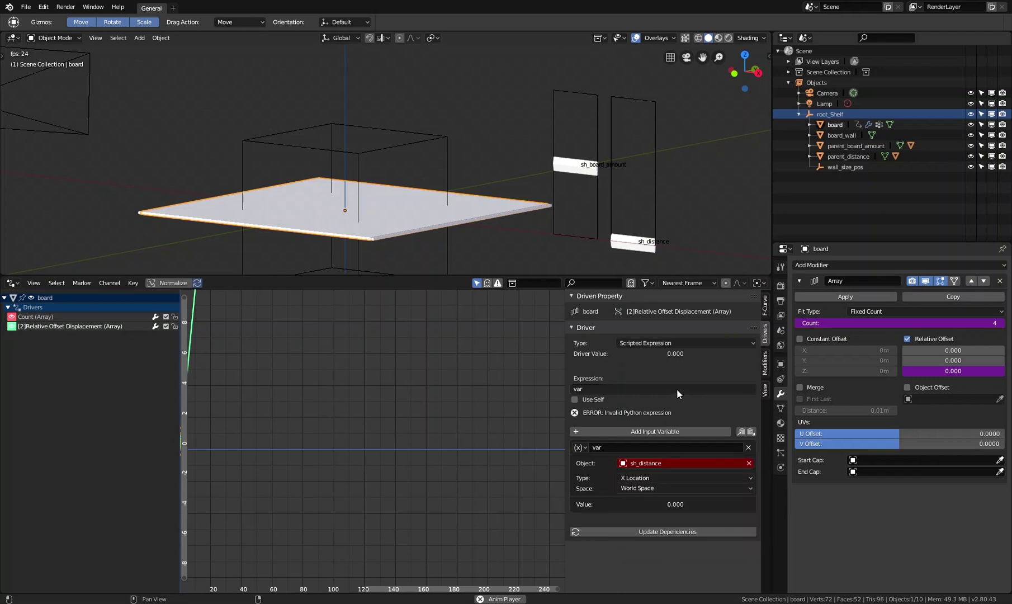
- Make the driver variable use the slider's Z Location in Local Space
left_click(660, 477)
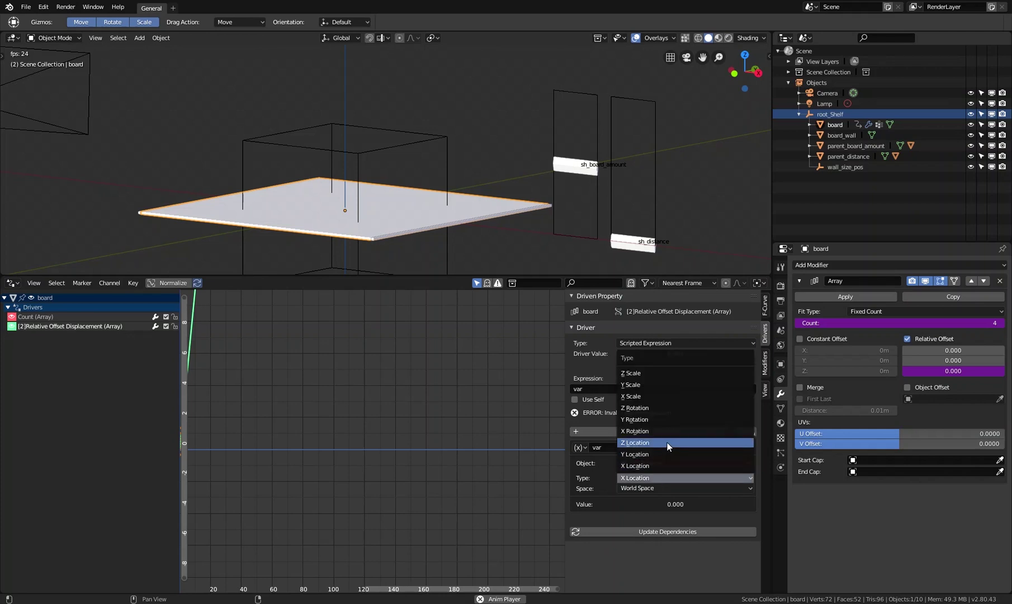
left_click(667, 441)
left_click(657, 489)
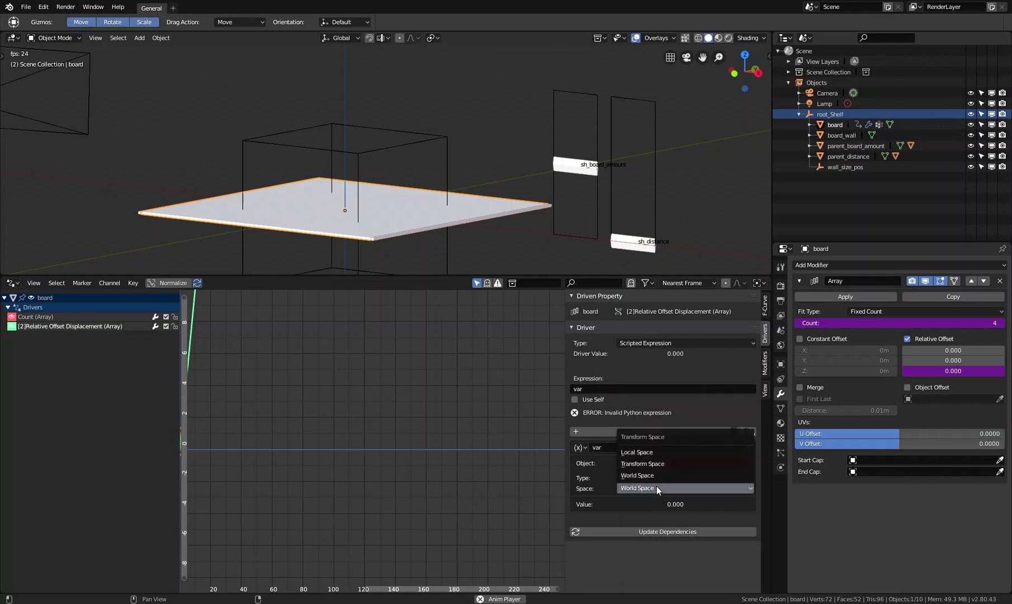
left_click(656, 453)
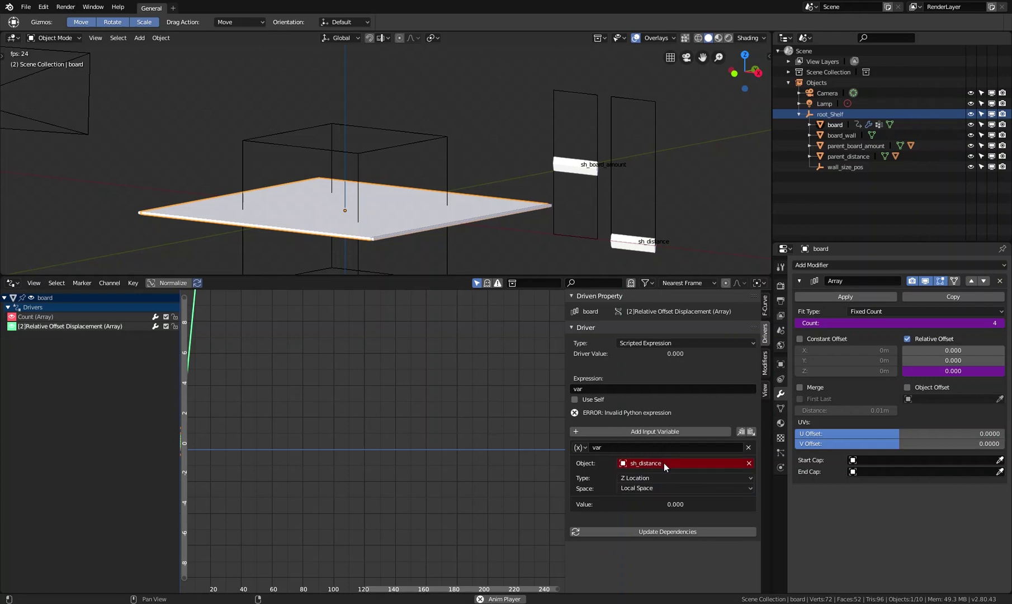
left_click(657, 212)
key("g")
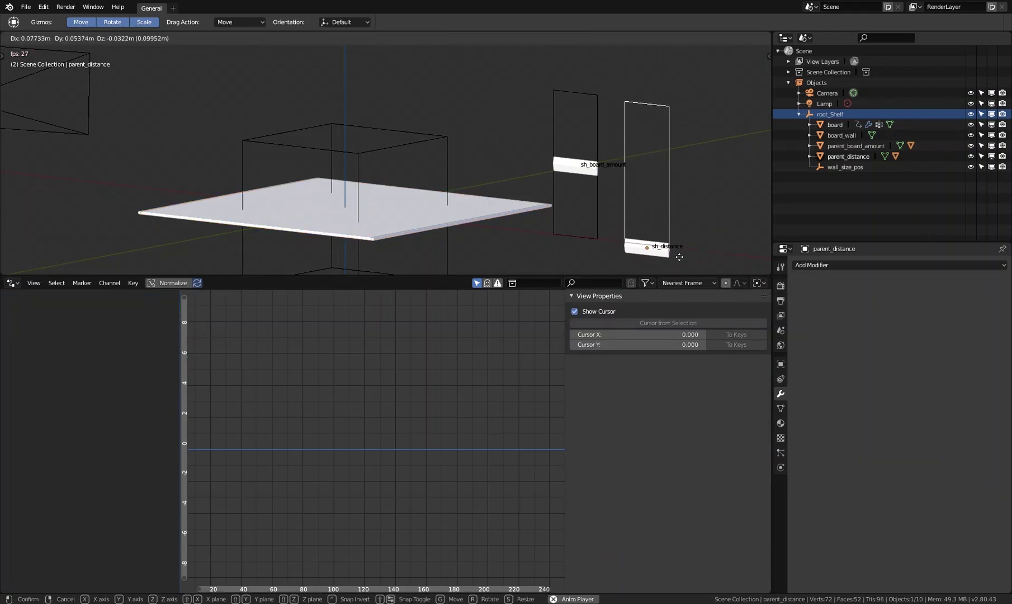
key("Escape")
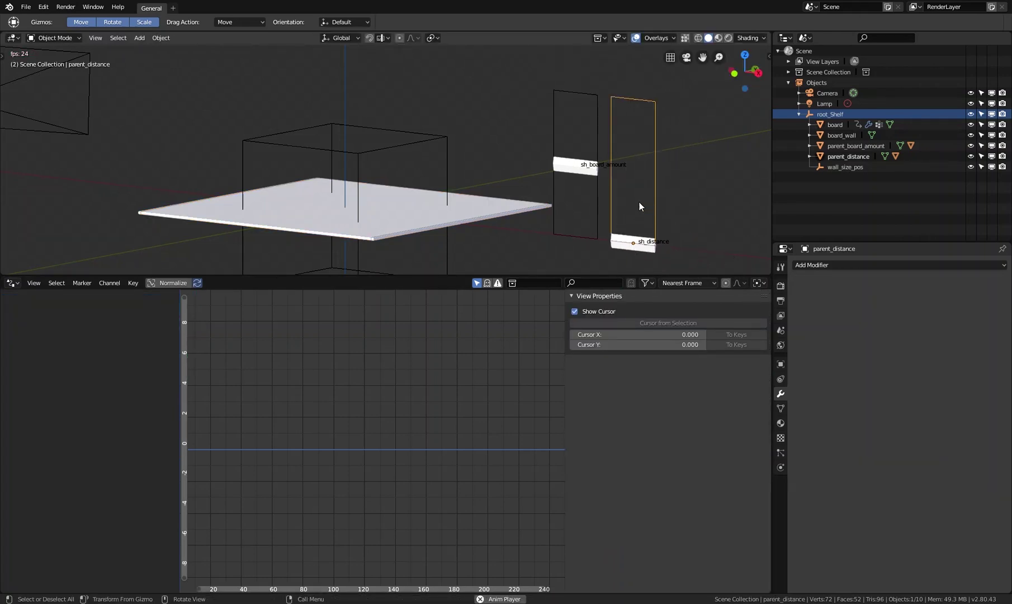
- Move the sh_distance slider up to the upper end of its frame
left_click(630, 258)
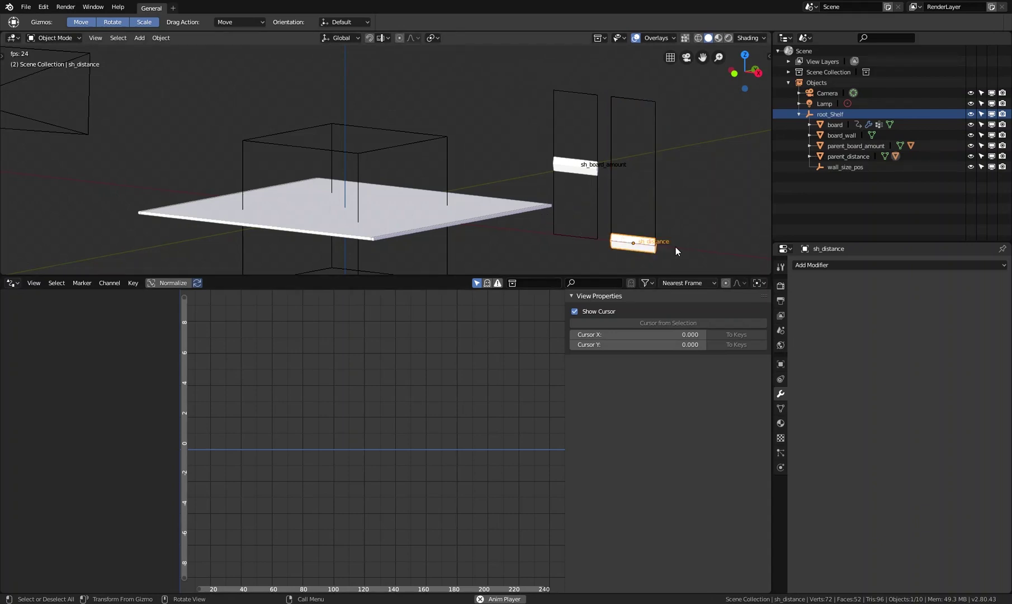
key("g")
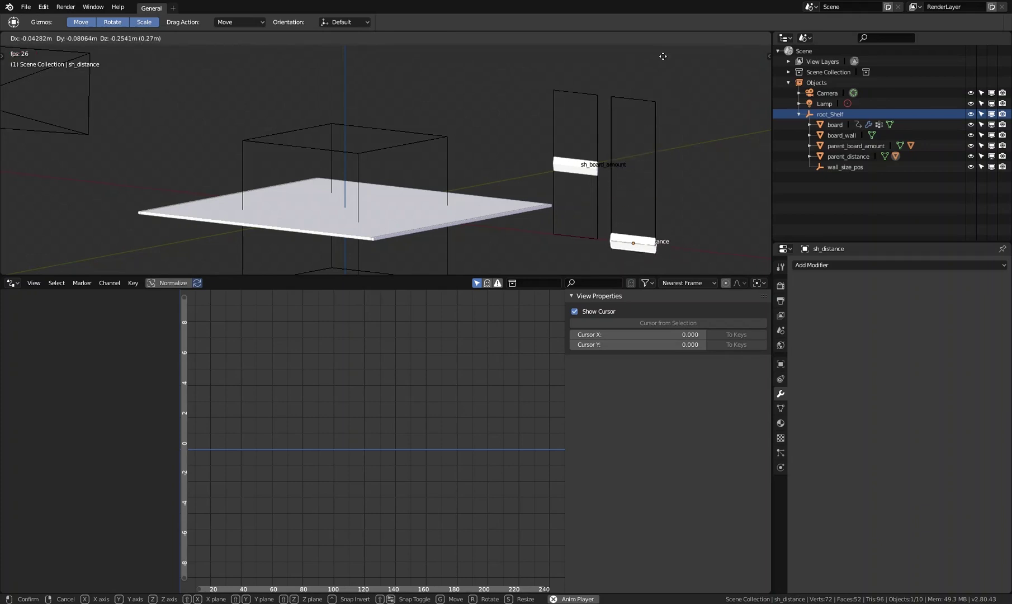
left_click(619, 119)
- Reconfirm var as the expression of the board's relative offset driver so that it is re-evaluated
left_click(516, 203)
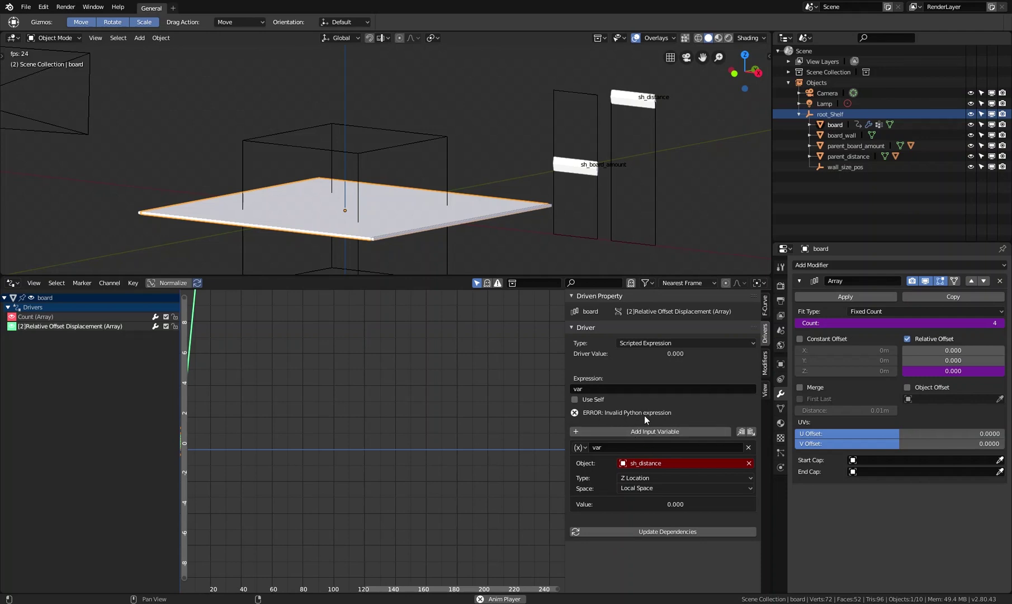
left_click(624, 388)
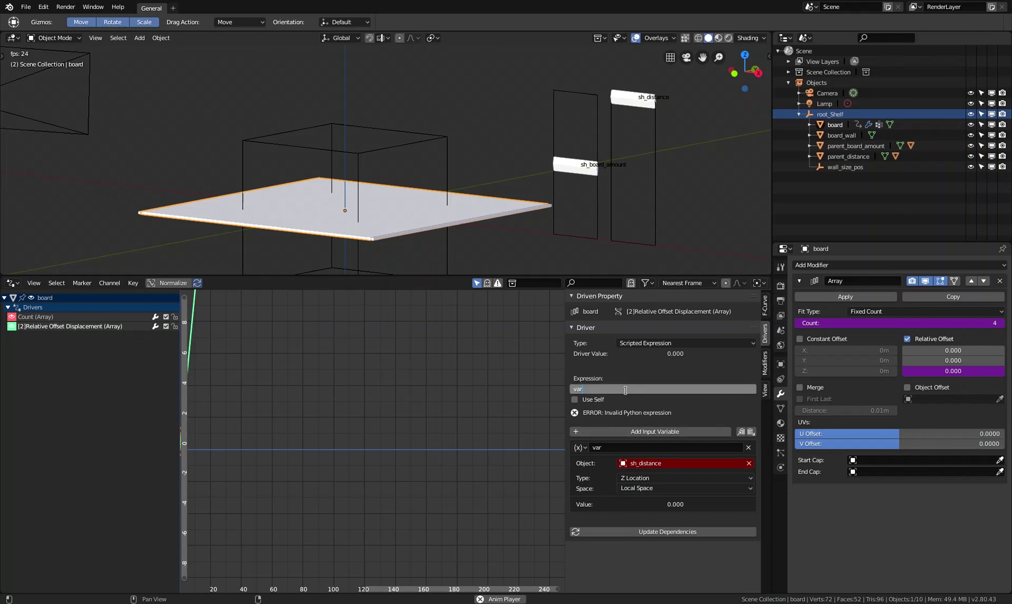
key("Return")
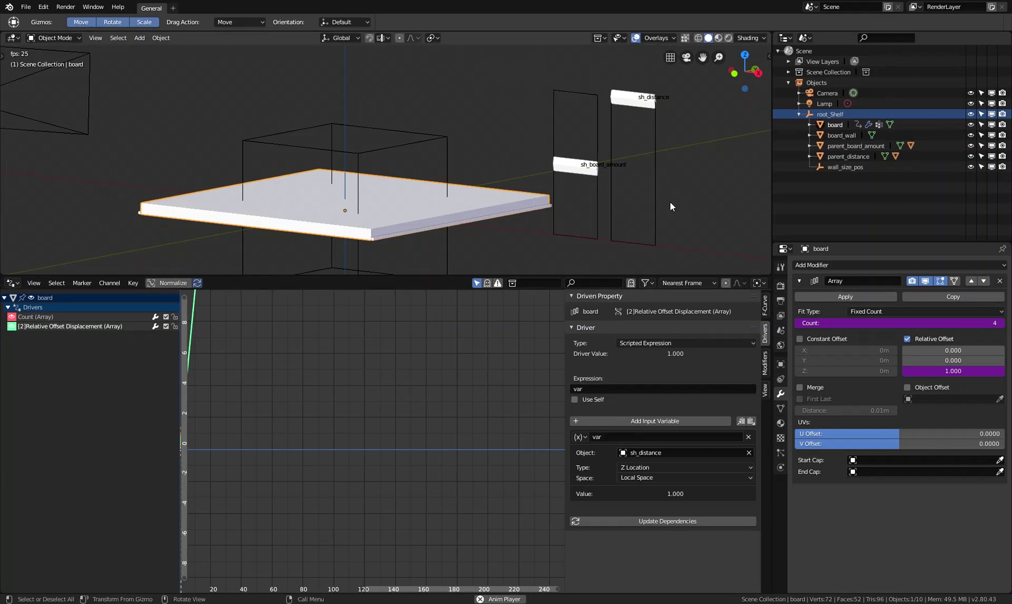
- Lower the sh_distance slider along Z to about 0.52 m and select the board to check its driver
left_click(647, 108)
key("g")
key("z")
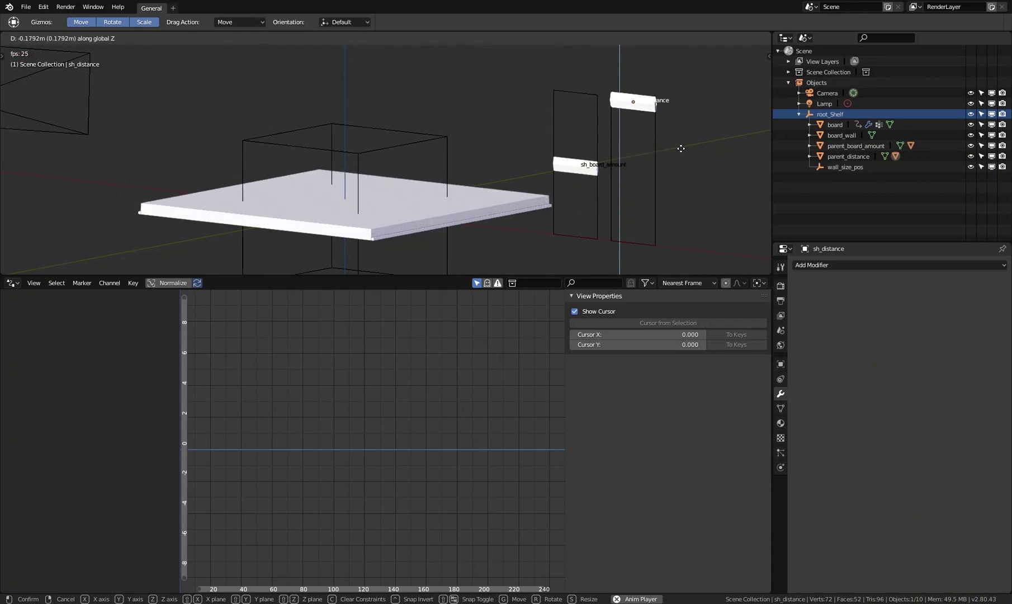
left_click(678, 222)
left_click(508, 201)
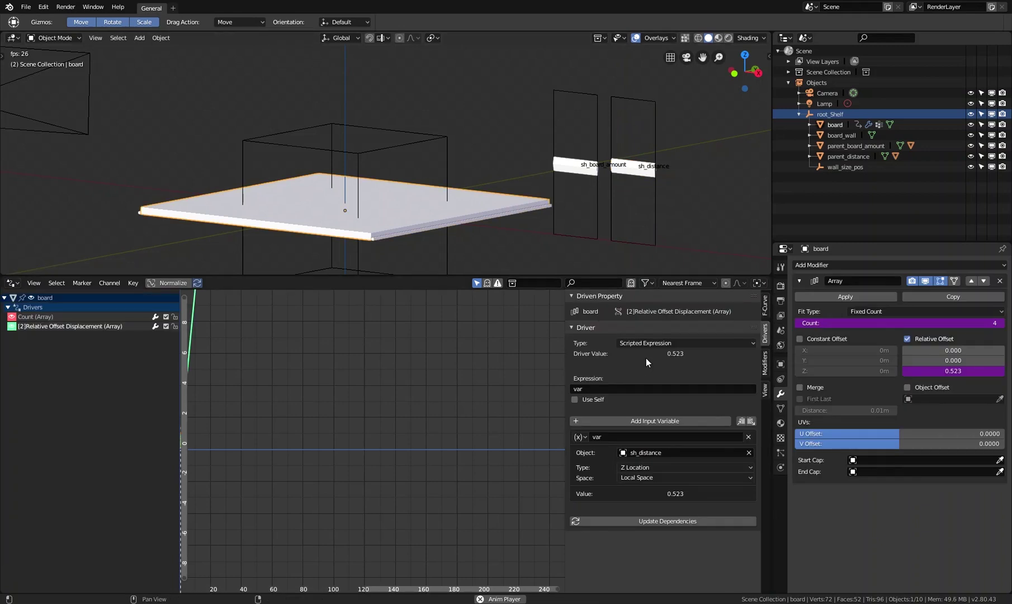
- Raise the sh_distance slider along Z by about 0.6 m to the upper end of its frame
left_click(642, 173)
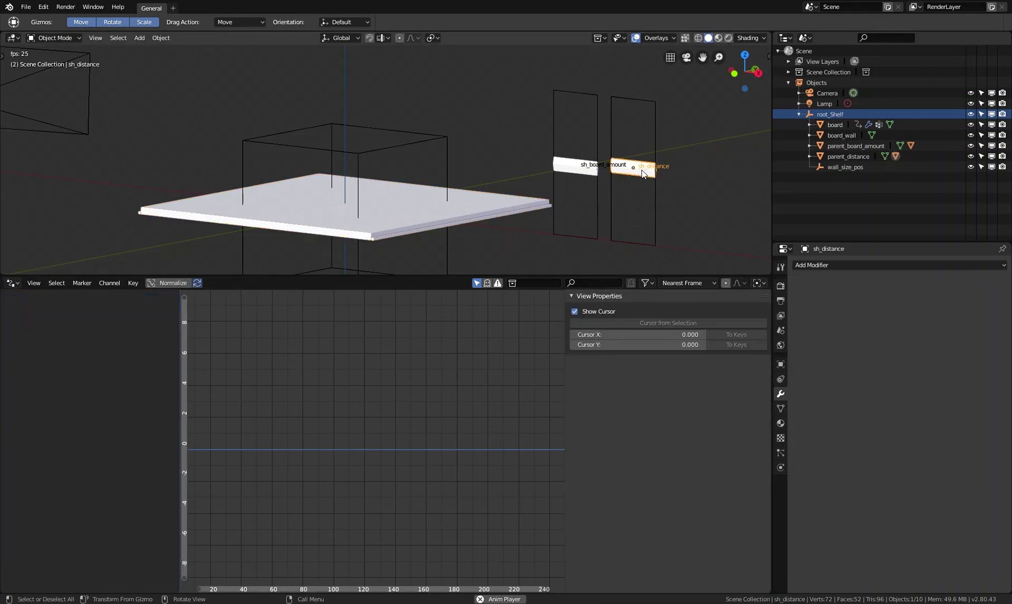
key("g")
key("z")
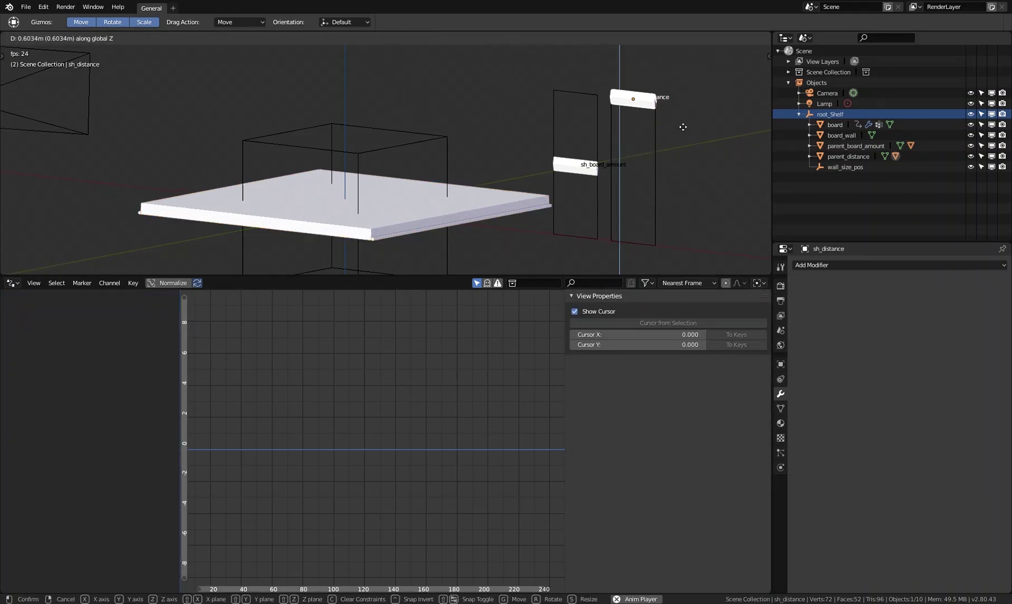
left_click(683, 129)
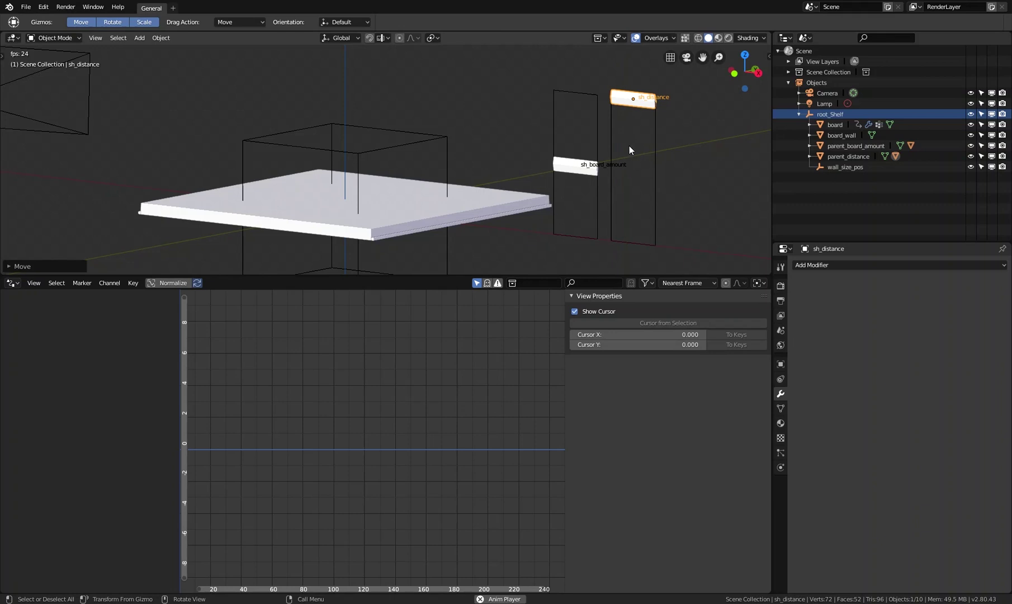
- Try raising the sh_board_amount slider along Z by about 0.29 m to test the number of boards
middle_click_drag(555, 209, 530, 206)
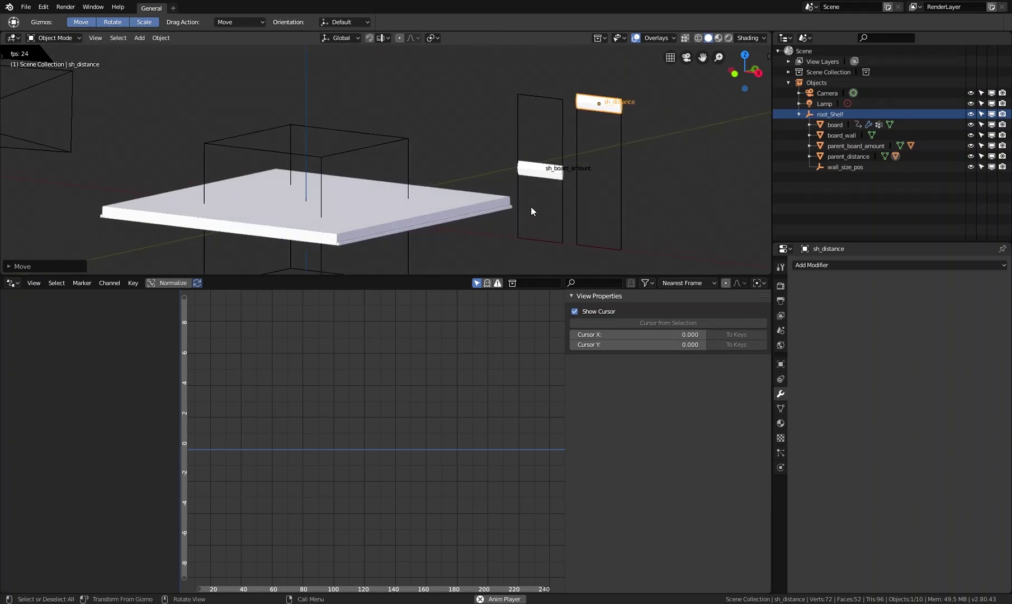
left_click(542, 174)
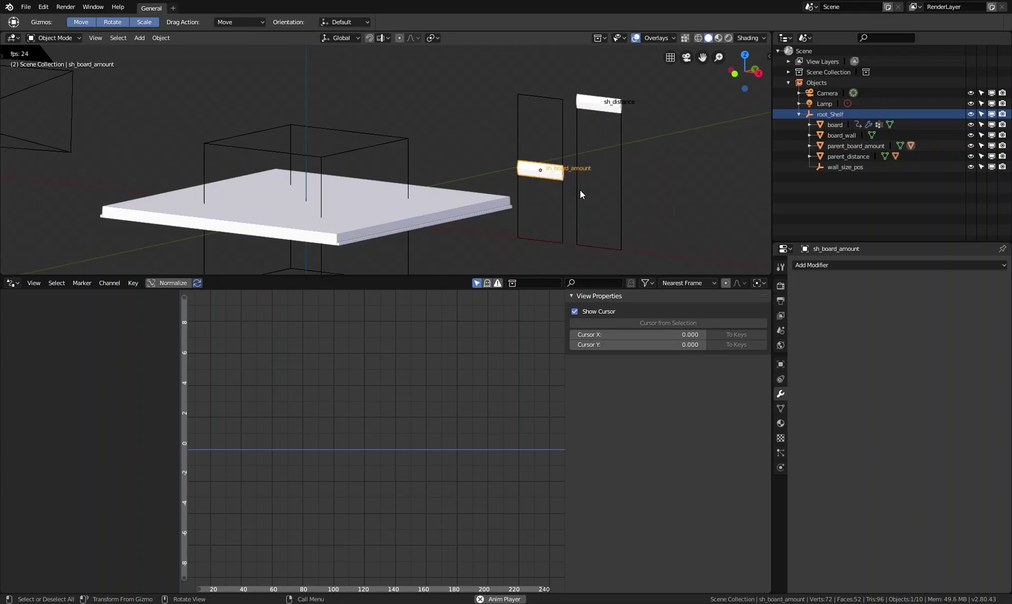
key("g")
key("z")
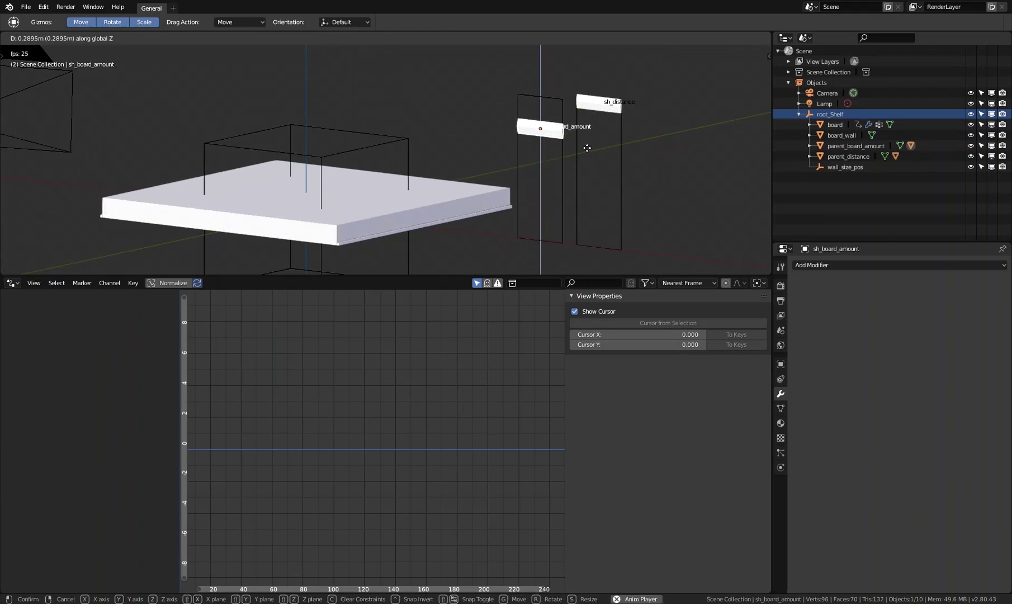
left_click(596, 112)
- Test the sh_distance slider by moving it along Z down its frame and back to the upper end
key("g")
key("z")
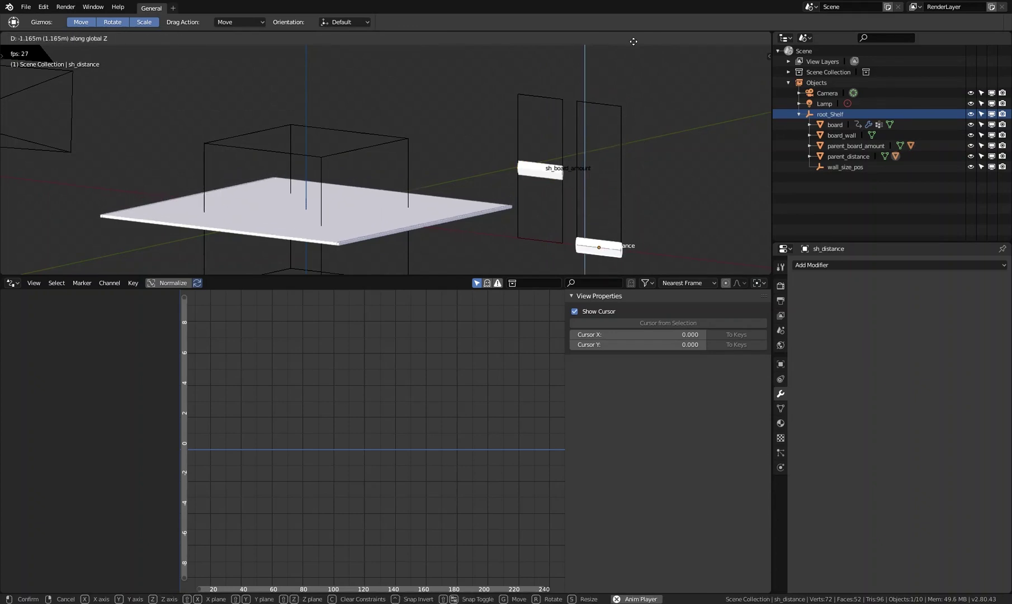
left_click(641, 105)
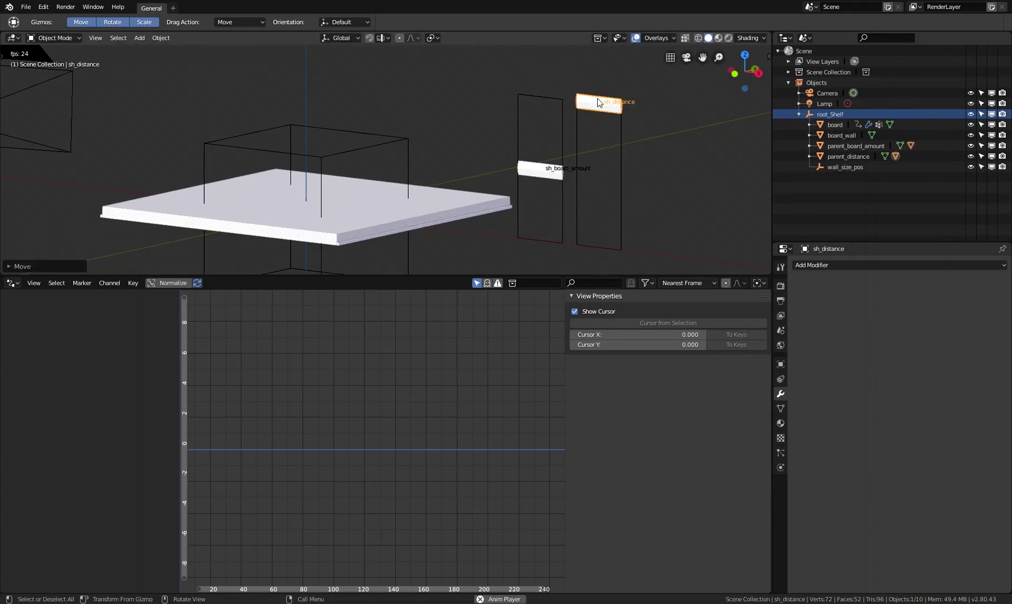
- Change the expression of the board's relative offset driver to var + 10
left_click(489, 199)
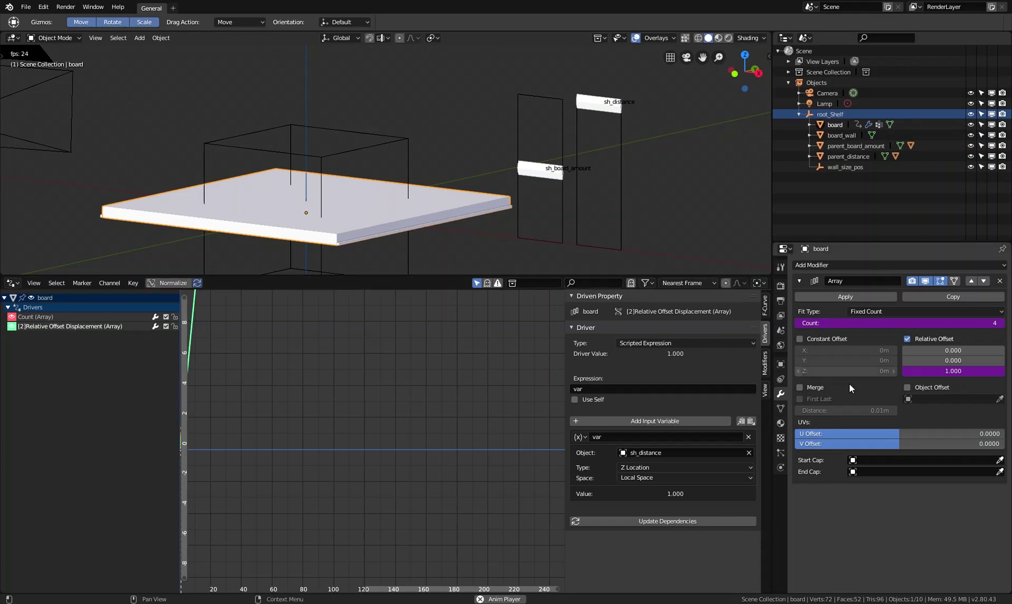
left_click(594, 390)
left_click(616, 388)
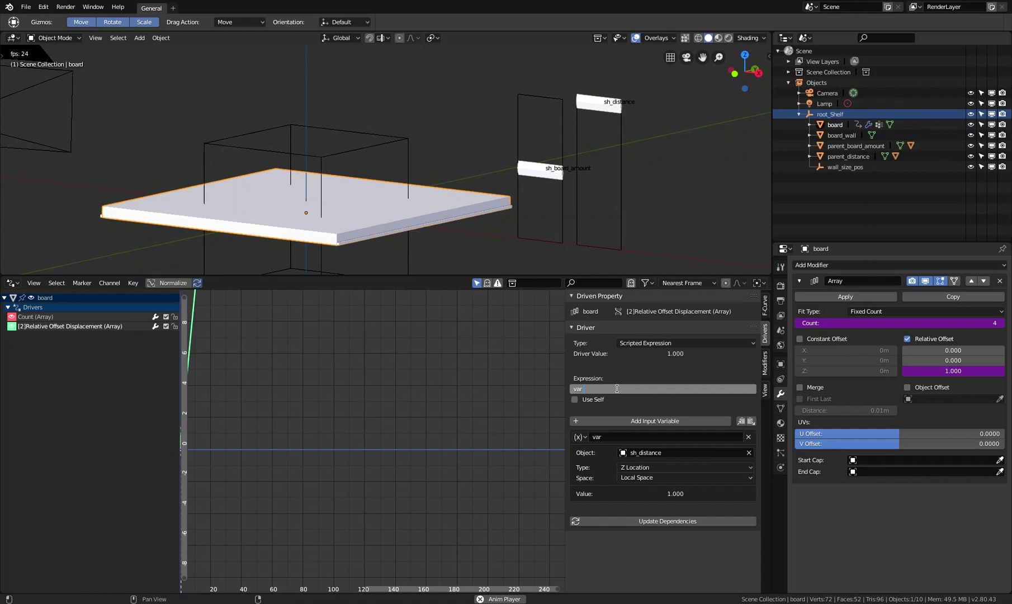
type("+ 10")
key("Return")
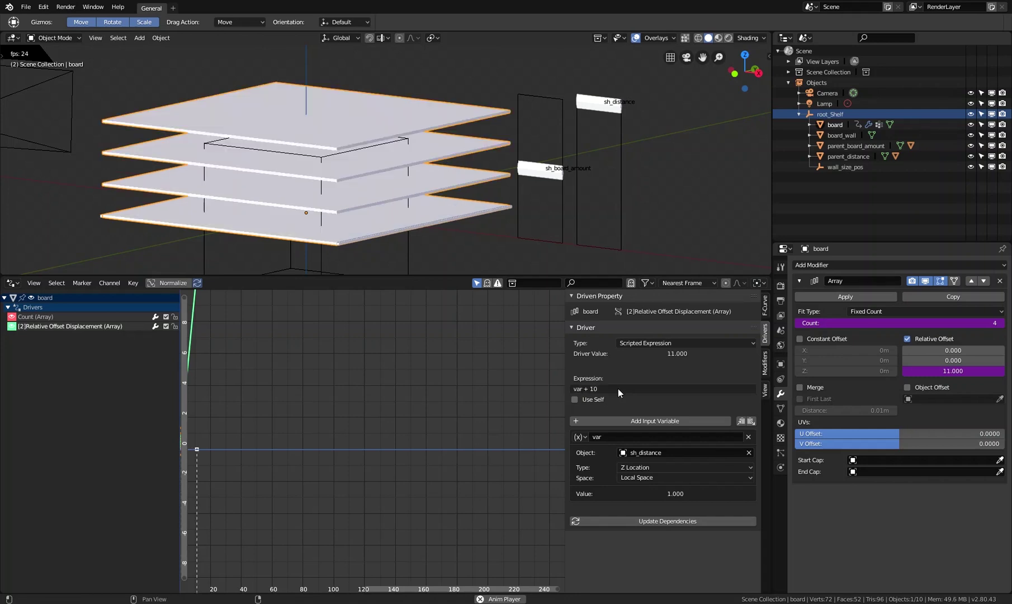
- Lower the sh_distance slider along Z to the bottom of its frame and select the board to check its offset driver
left_click(601, 115)
key("g")
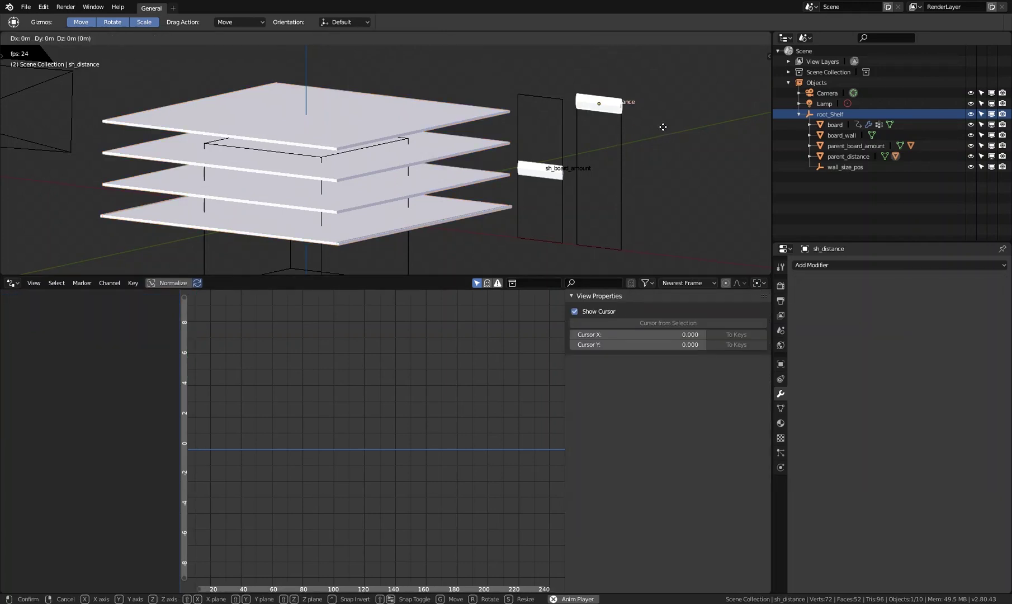
key("z")
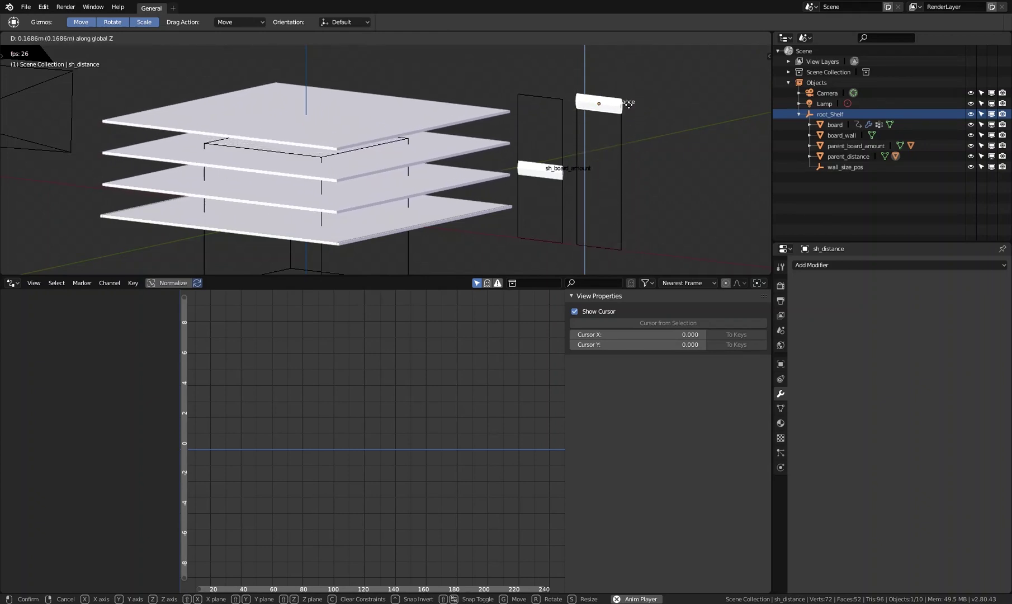
left_click(606, 70)
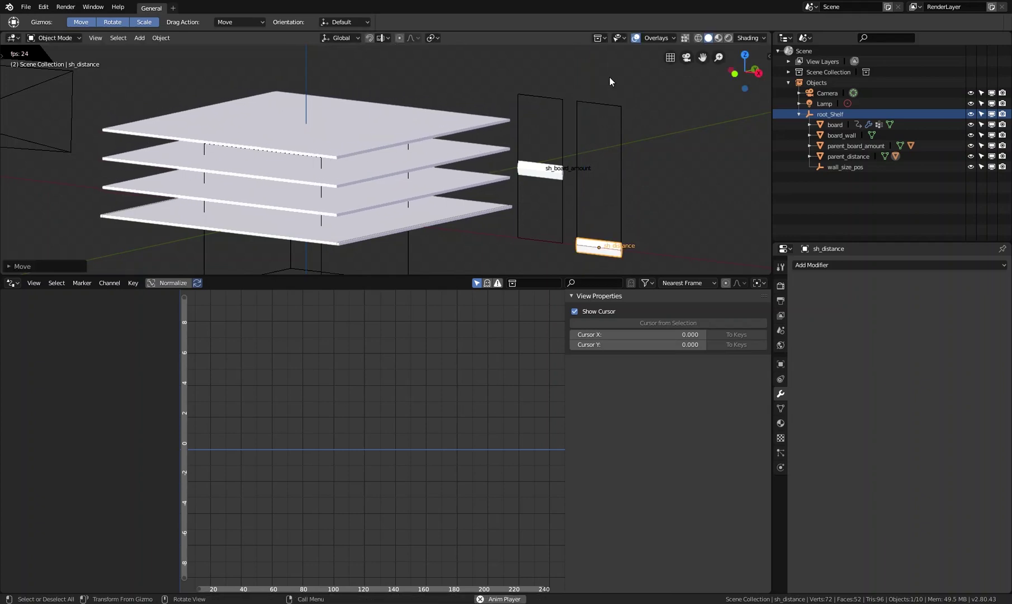
left_click(490, 129)
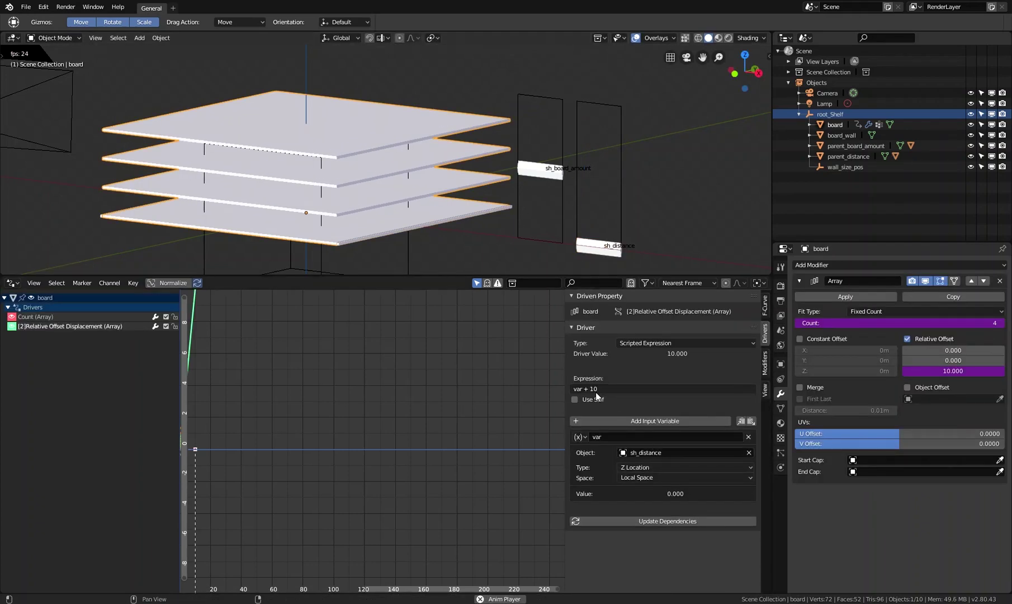
- Raise the sh_distance slider along Z back to the upper end of its frame
left_click(597, 246)
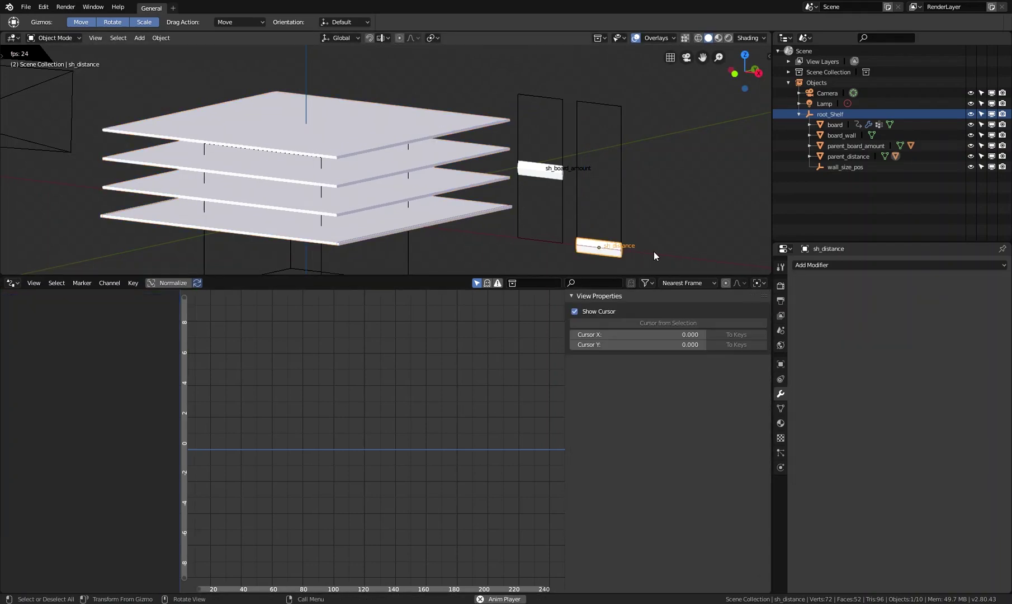
key("g")
key("z")
left_click(660, 67)
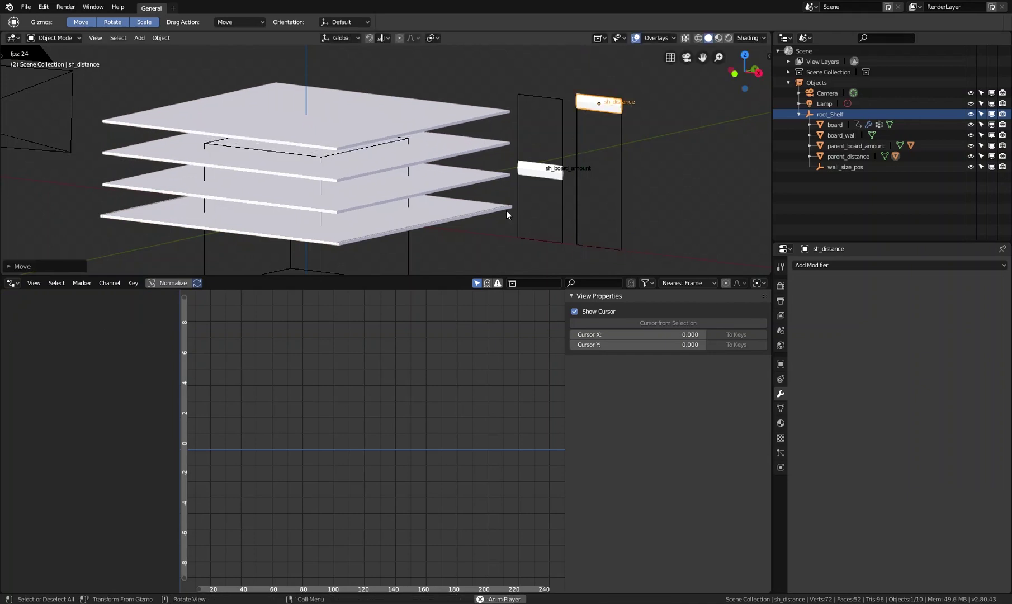
- Change the expression of the board's relative offset driver to var * 10
left_click(467, 117)
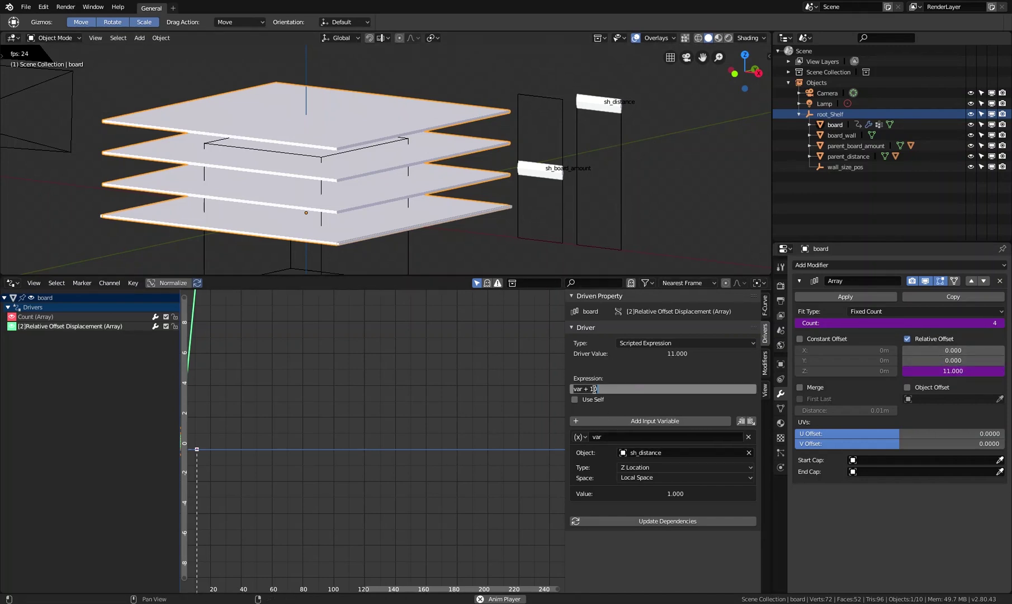
left_click(630, 387)
key("Left")
key("Left")
key("Left")
key("Left")
type("*")
key("Return")
- Test the board spacing by moving the sh_distance slider, leaving it at the upper end of its frame
left_click(618, 110)
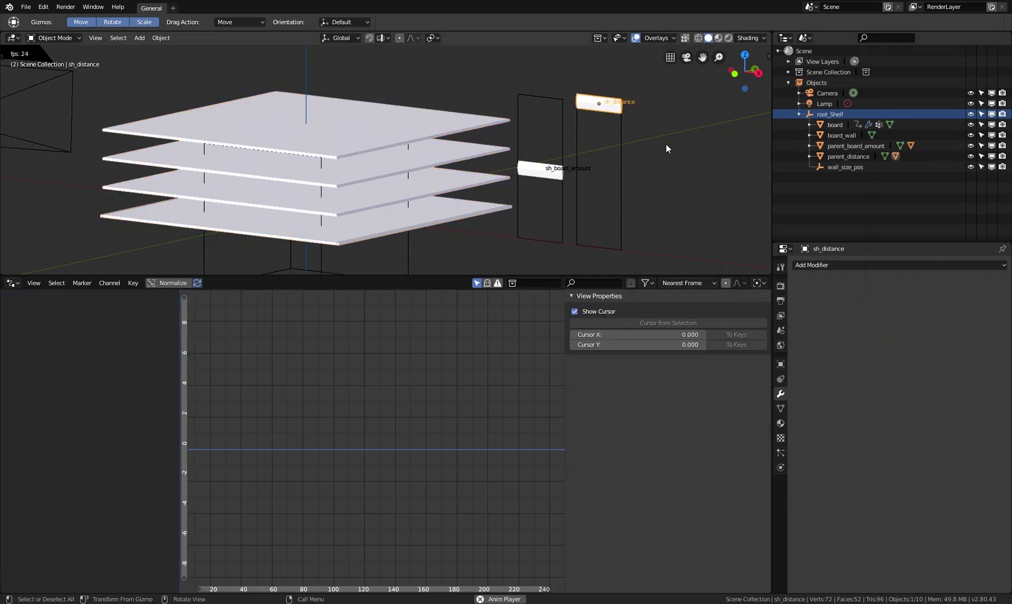
key("g")
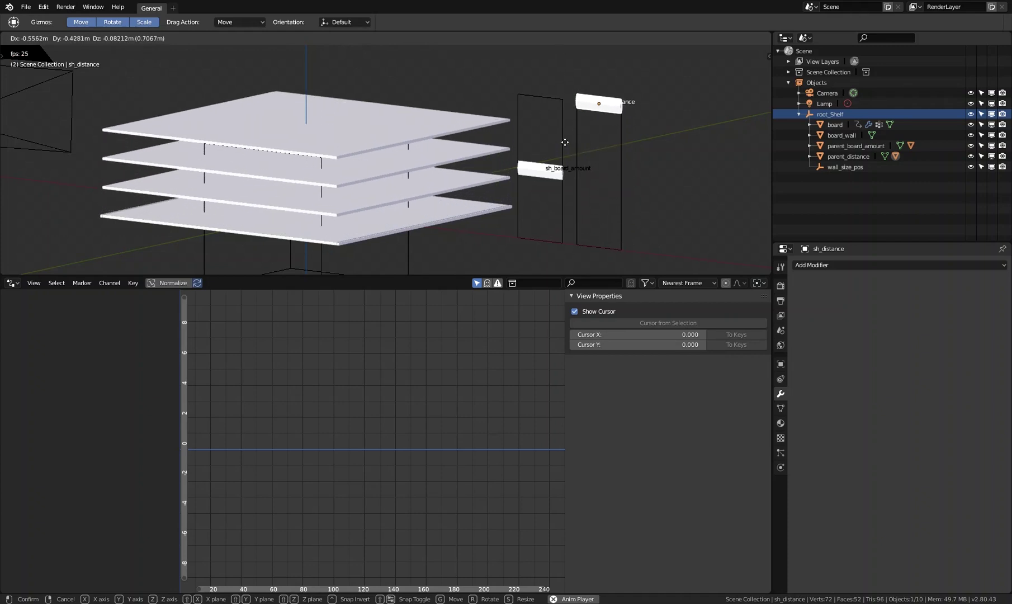
left_click(553, 152)
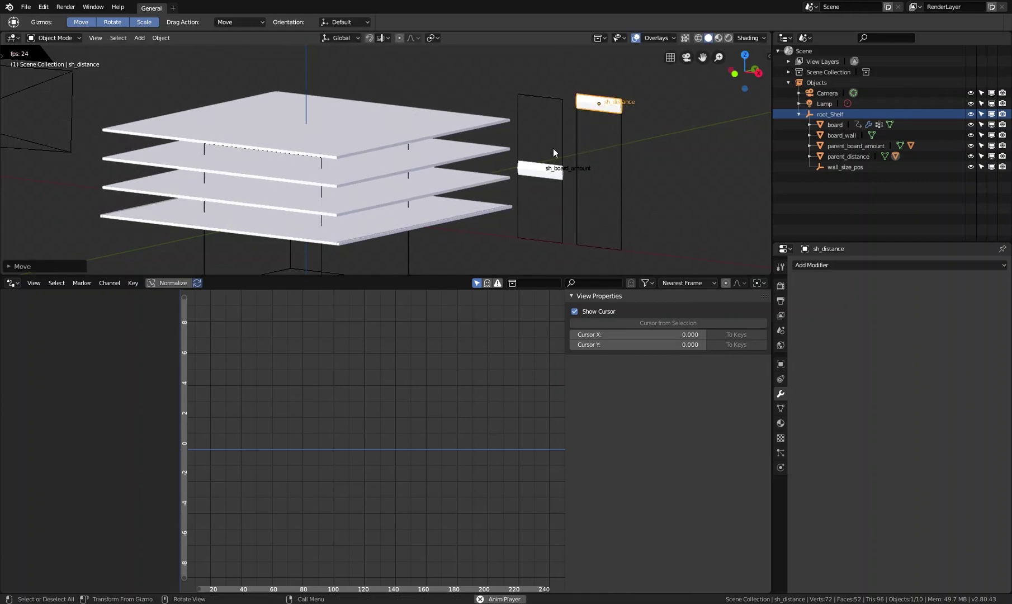
middle_click_drag(575, 248, 562, 161, "alt")
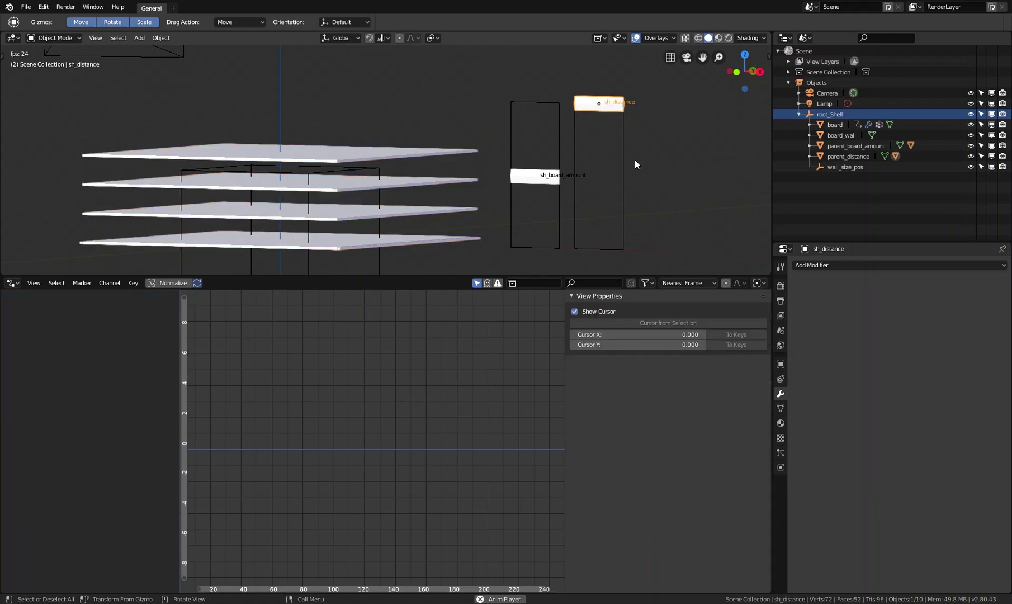
- Change the expression of the board's relative offset driver to var * 100
left_click(445, 152)
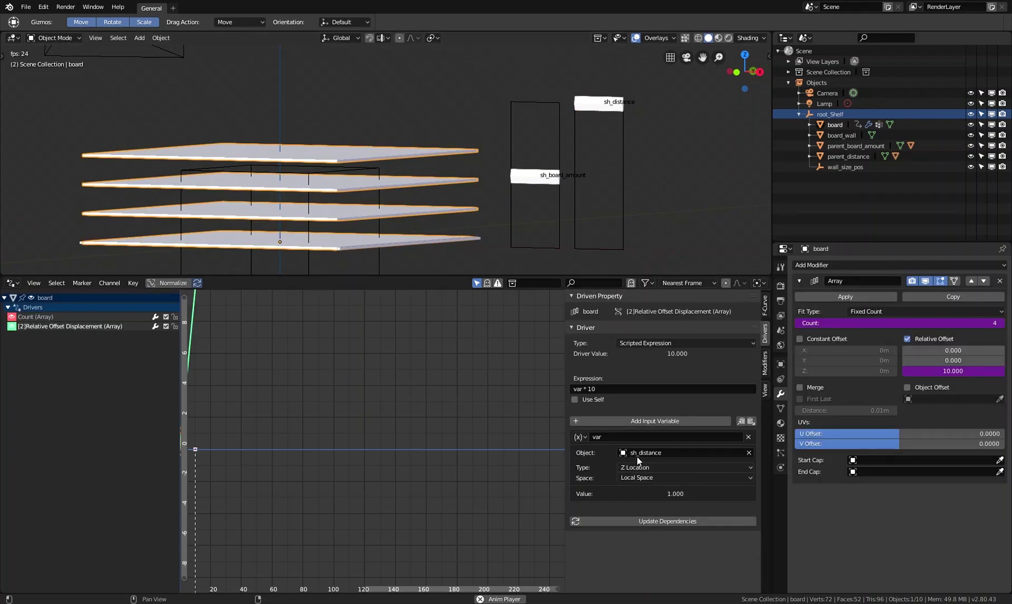
left_click(590, 389)
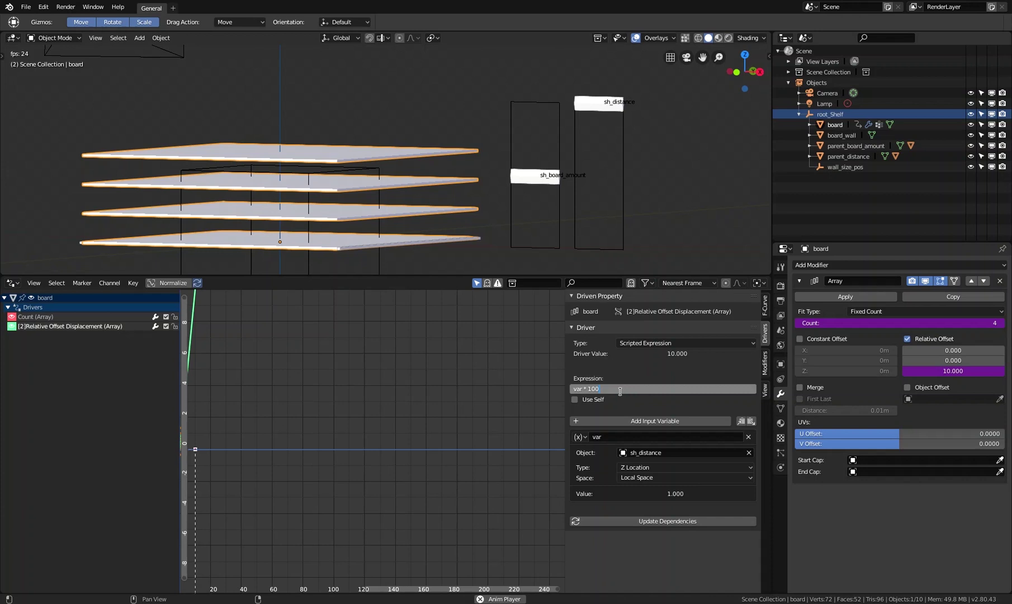
key("Return")
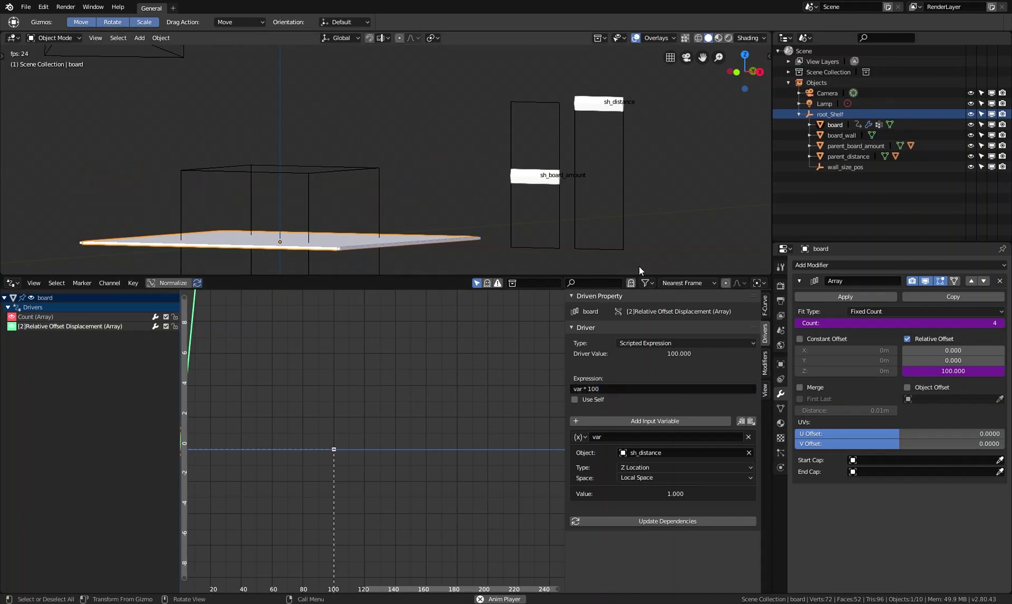
scroll(635, 241, "down", 3)
middle_click_drag(625, 206, 581, 207)
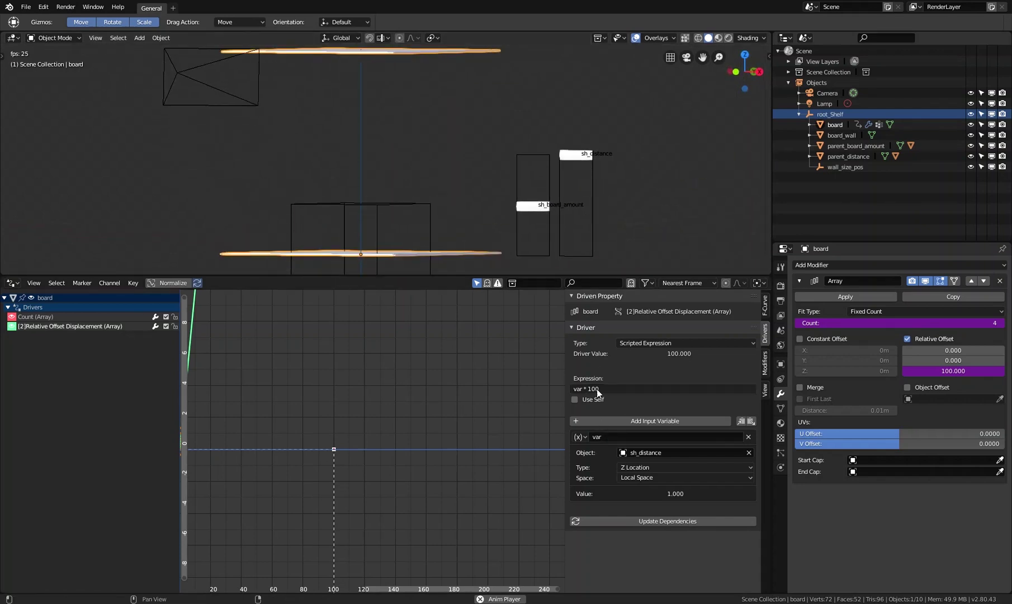
- Lower the sh_distance slider along Z to about 0.49 m, near the middle of its frame
left_click(578, 159)
key("g")
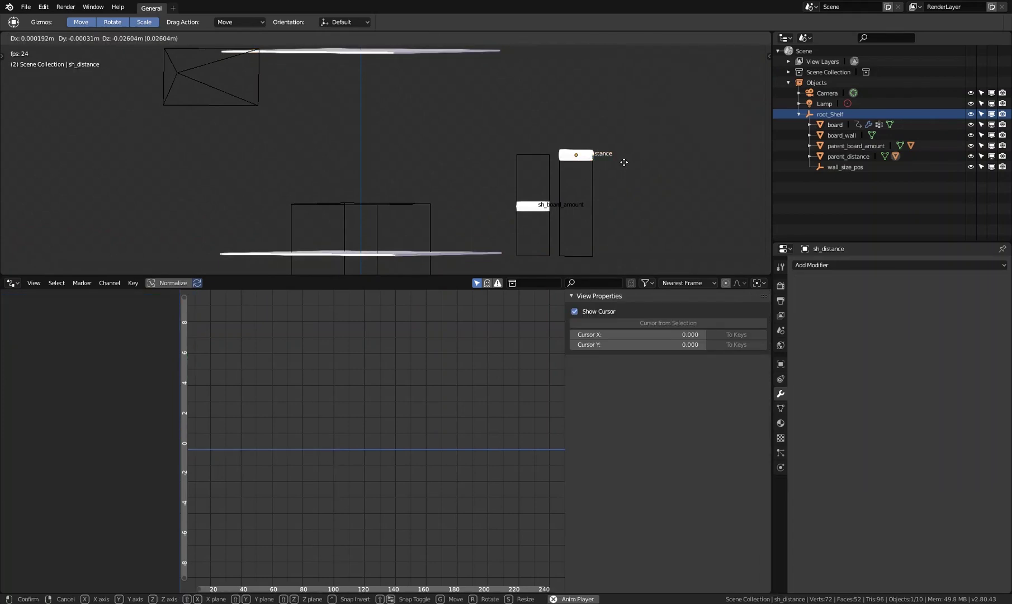
key("z")
left_click(617, 247)
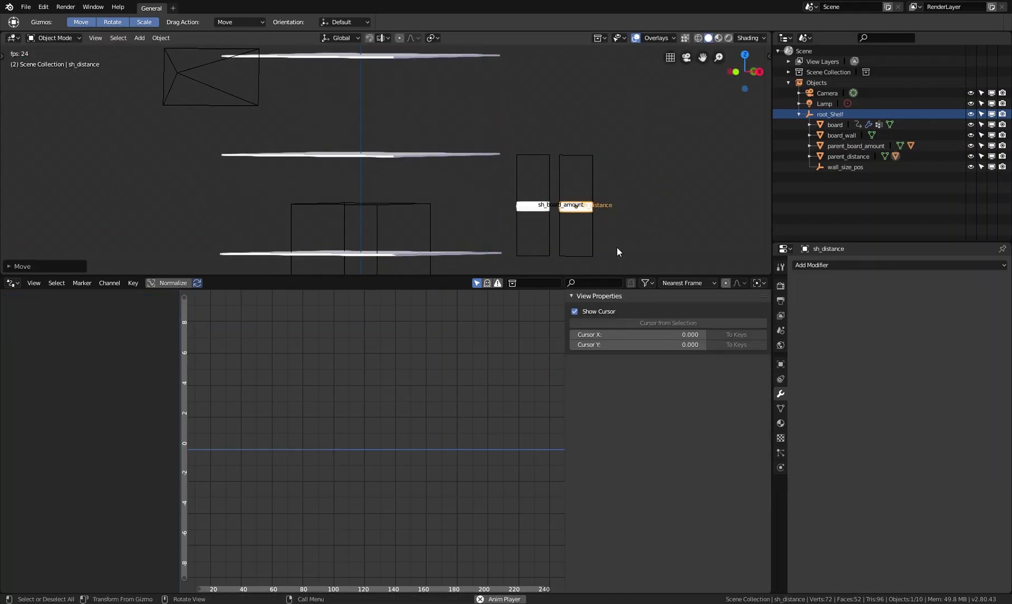
- Set the expression of the board's relative offset driver to var * 50
left_click(487, 155)
left_click(619, 387)
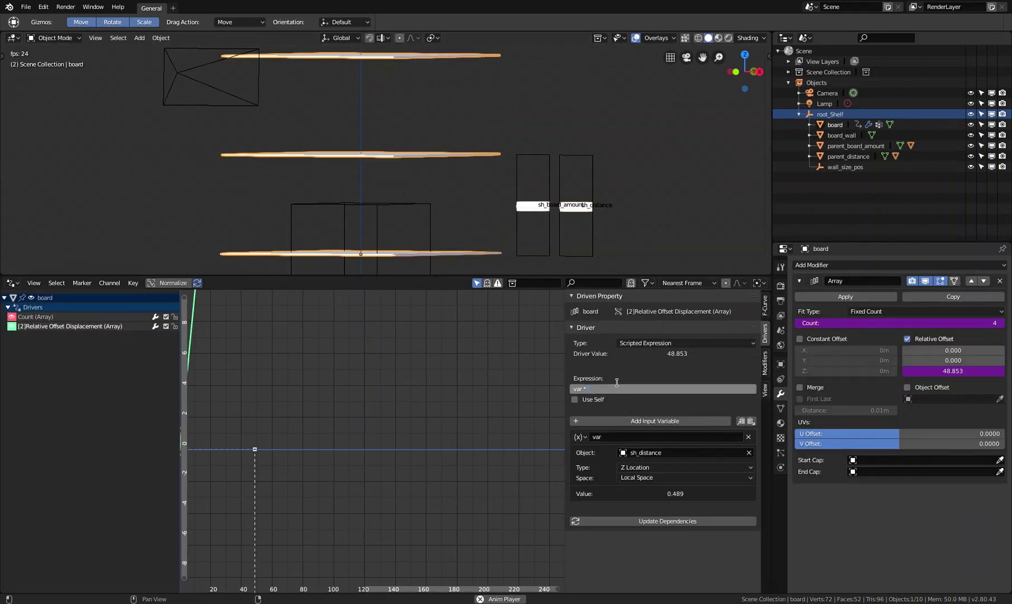
type("var * 50")
key("Return")
- Test the sh_distance slider down its frame, leave it at the upper end, and select the board to check its driver
left_click(588, 210)
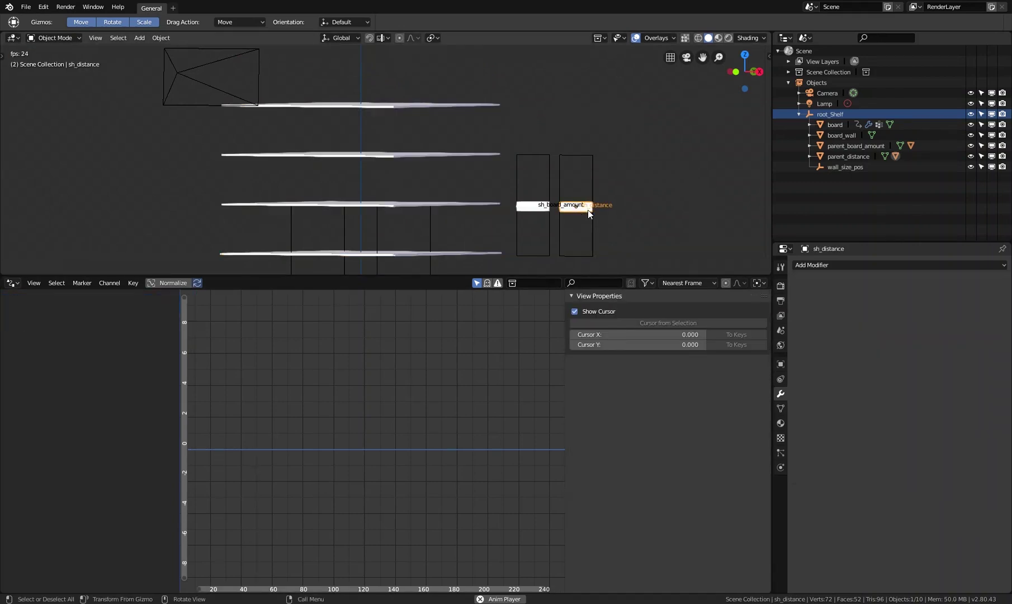
key("g")
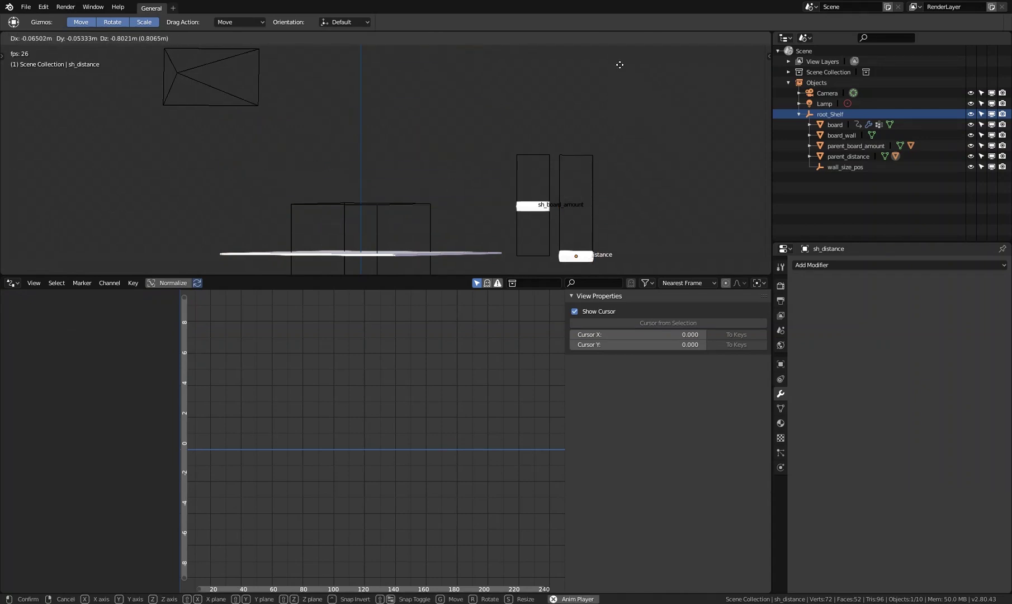
left_click(611, 153)
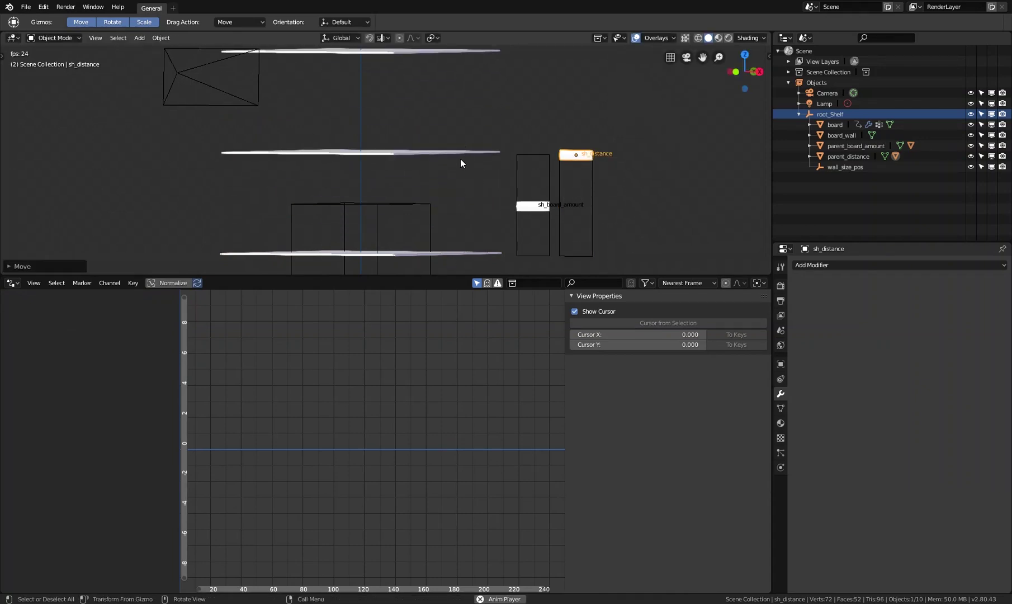
key("g")
right_click(603, 144)
left_click(487, 151)
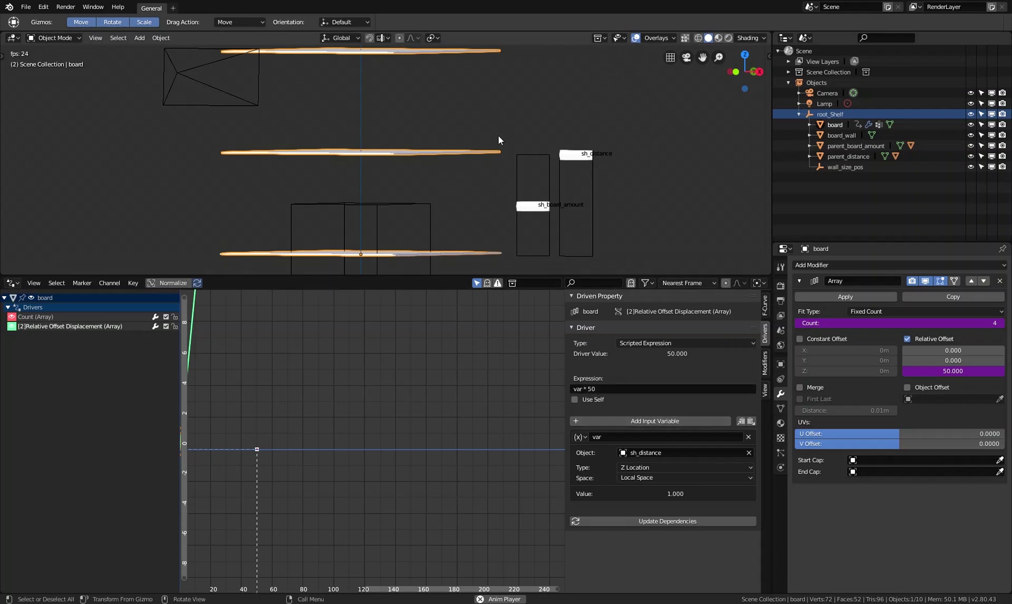
- Raise the sh_board_amount slider to the upper end of its frame for the maximum number of boards
middle_click_drag(573, 219, 561, 258)
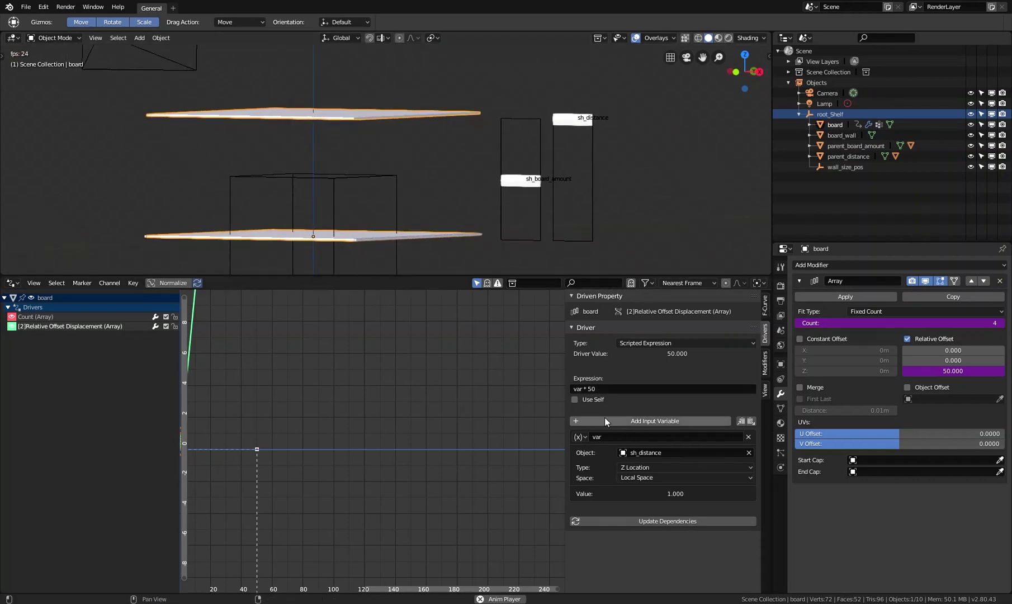
middle_click_drag(451, 115, 452, 147)
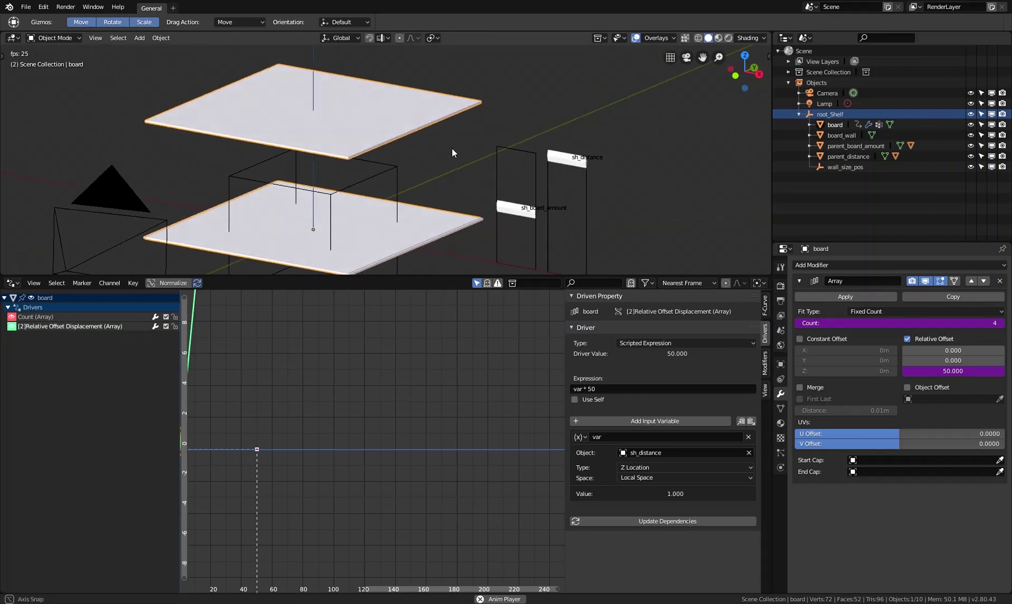
scroll(463, 153, "down", 6)
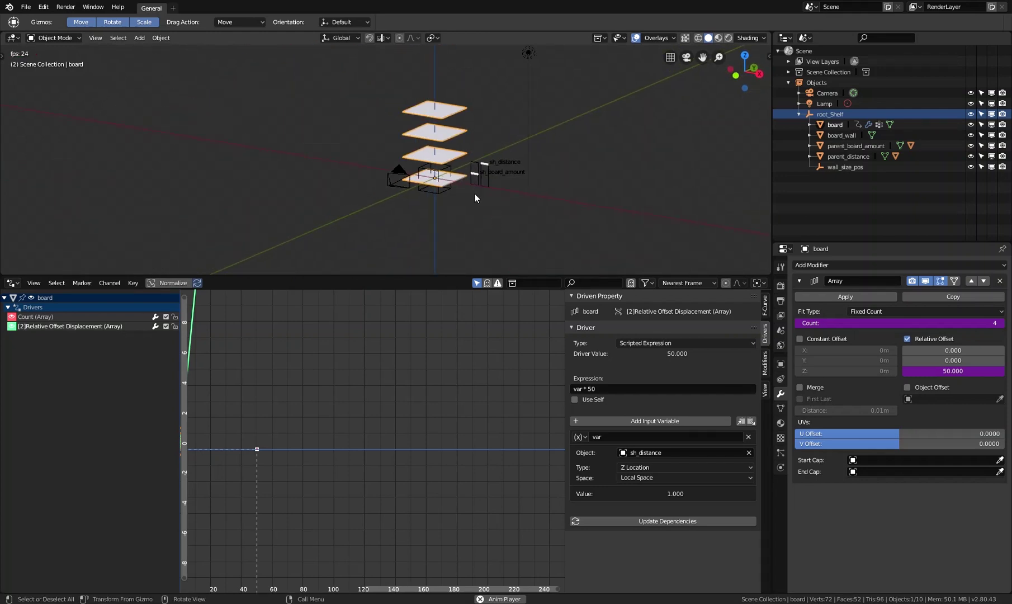
scroll(483, 175, "up", 2)
middle_click_drag(483, 175, 469, 203)
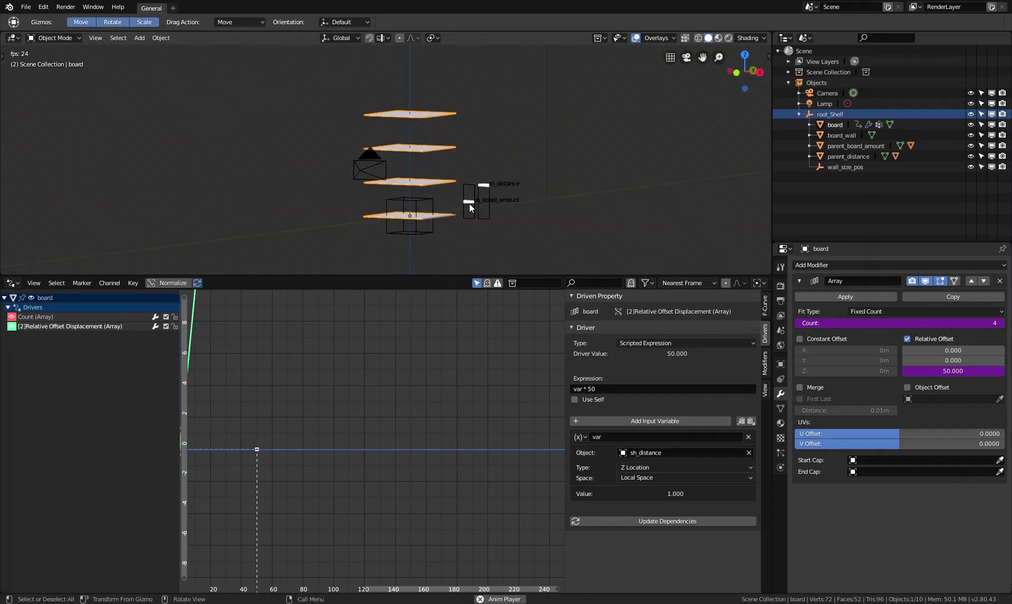
scroll(469, 203, "up", 1)
left_click(470, 200)
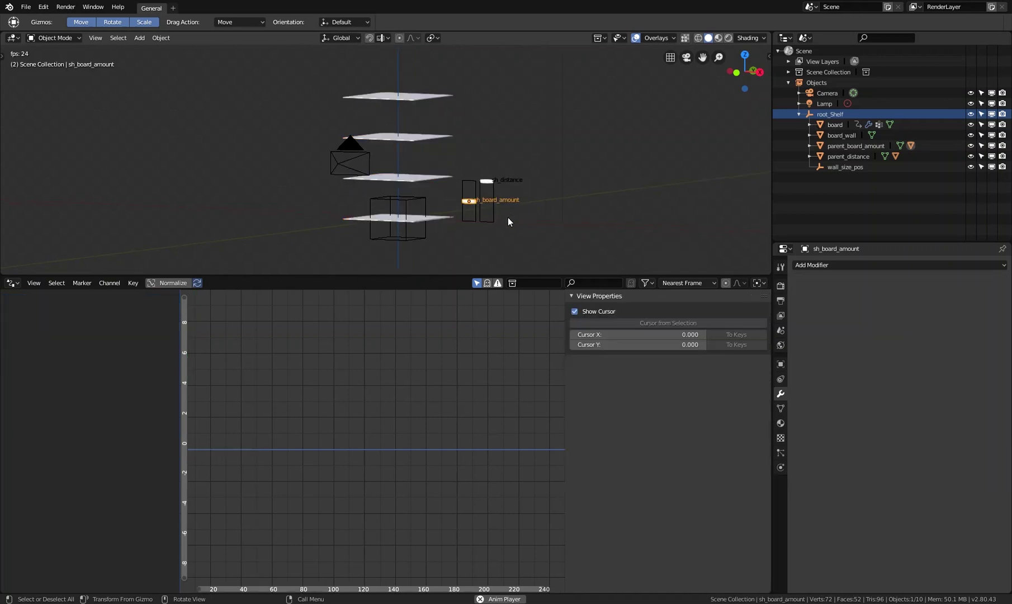
key("g")
left_click(499, 175)
scroll(499, 175, "down", 3)
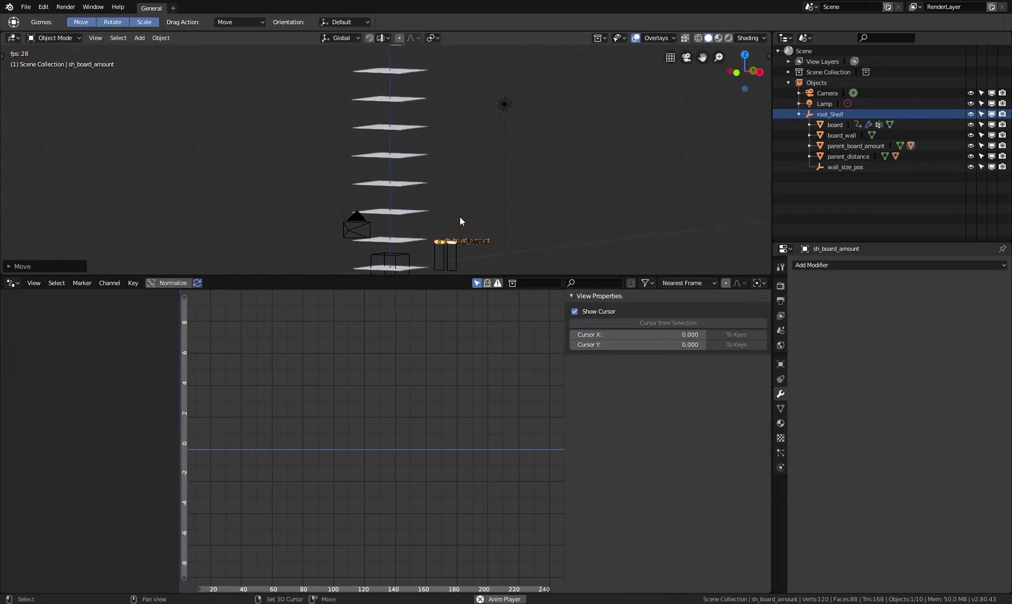
scroll(470, 220, "down", 3)
key("g")
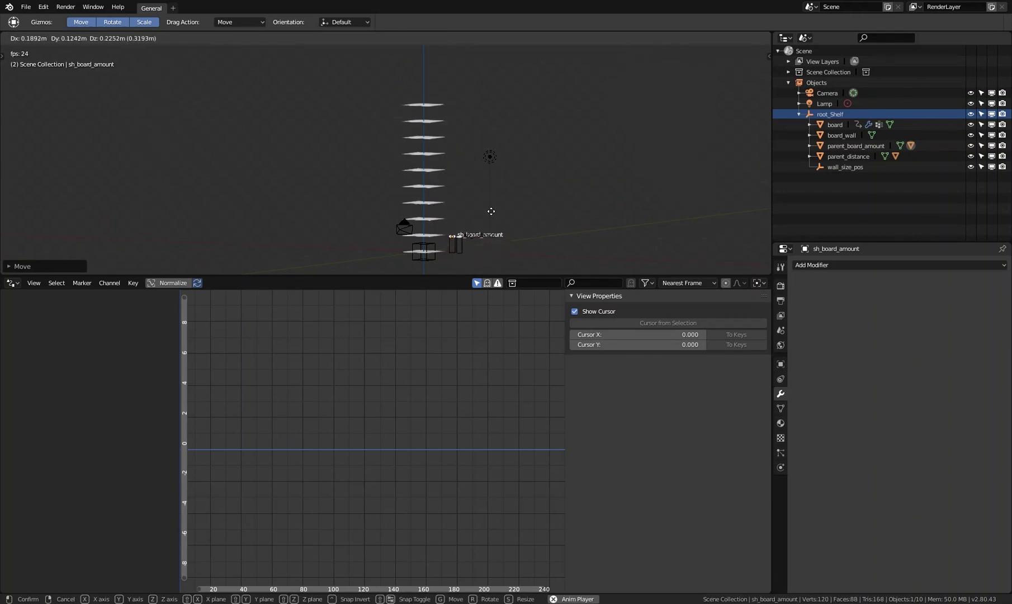
left_click(491, 211)
- Test the spacing of the full board stack by moving the sh_distance slider down and back to its upper end
left_click(459, 236)
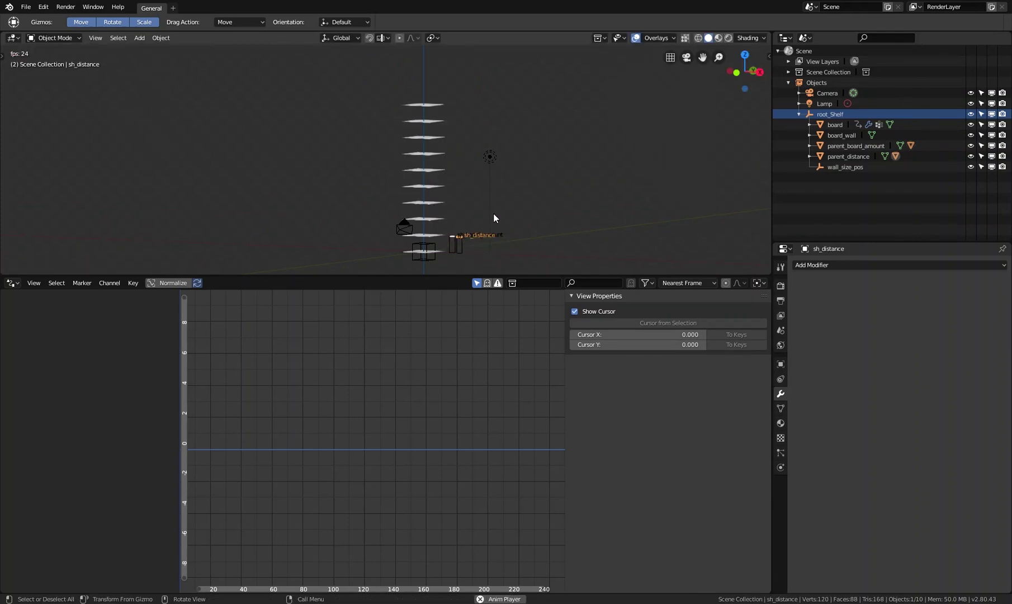
key("g")
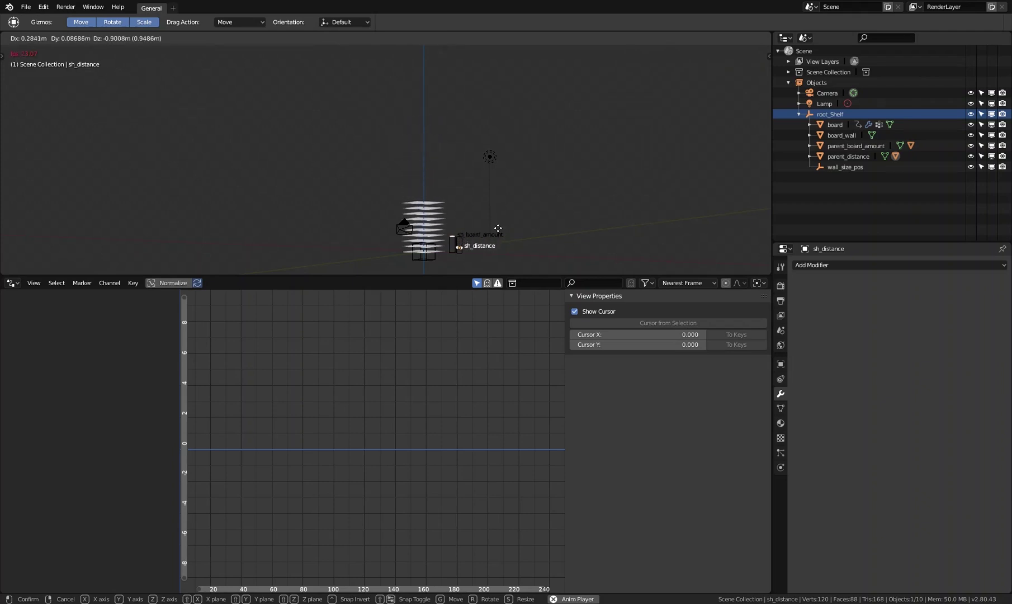
left_click(451, 240)
scroll(456, 246, "up", 4)
- Select the board_wall object at the ends of the lowest board and frame it together with the board above
left_click(461, 250)
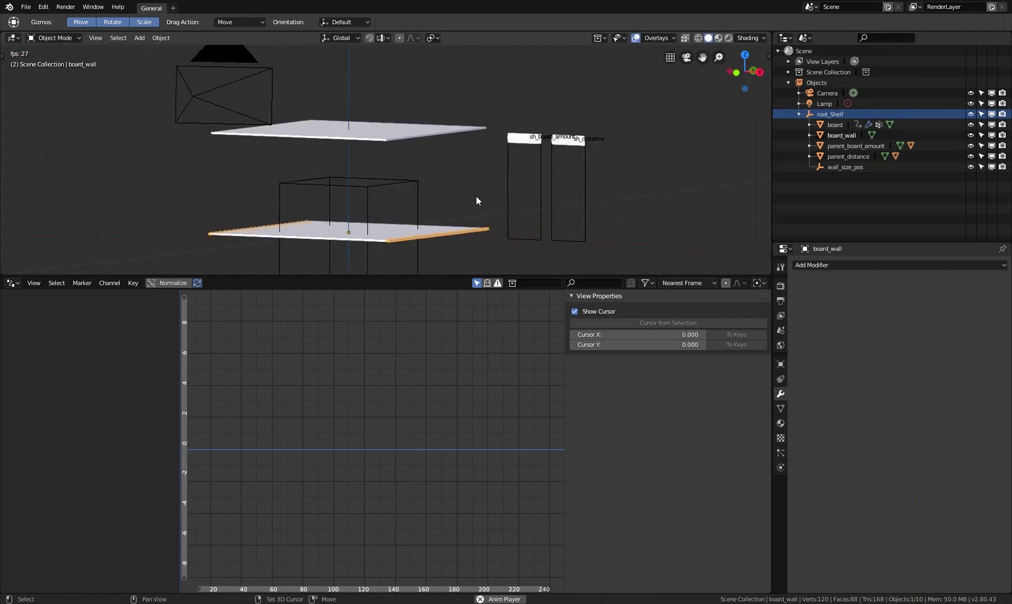
middle_click_drag(477, 199, 478, 204, "shift")
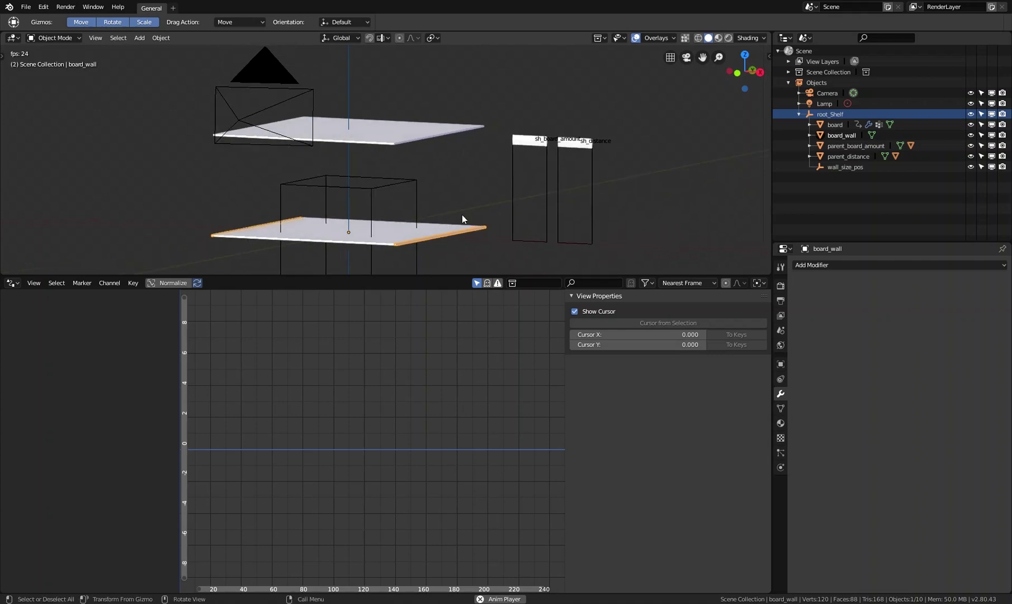
scroll(462, 216, "up", 3)
scroll(469, 213, "down", 1)
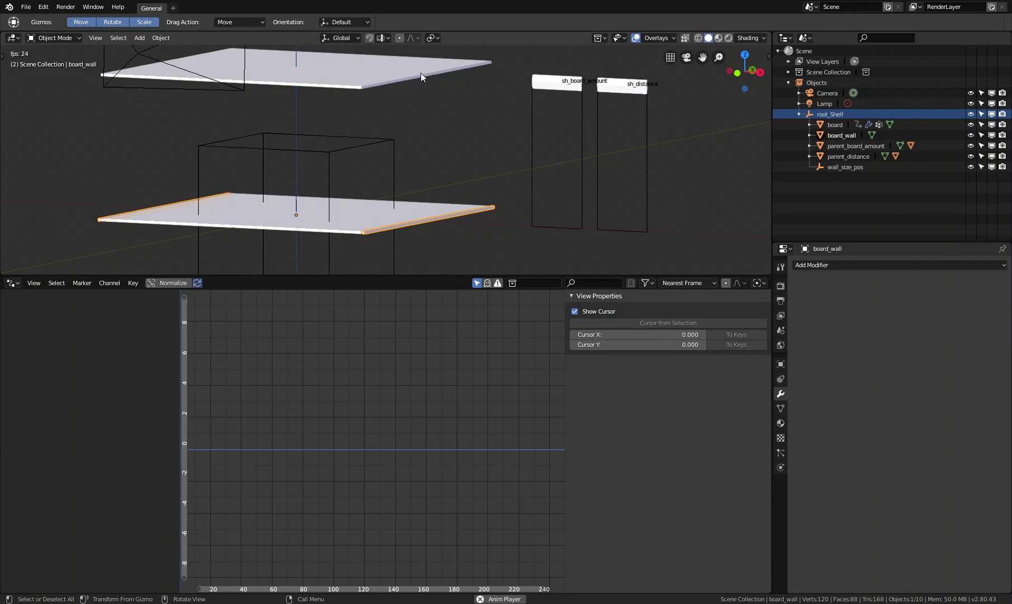
middle_click_drag(412, 83, 414, 104, "shift")
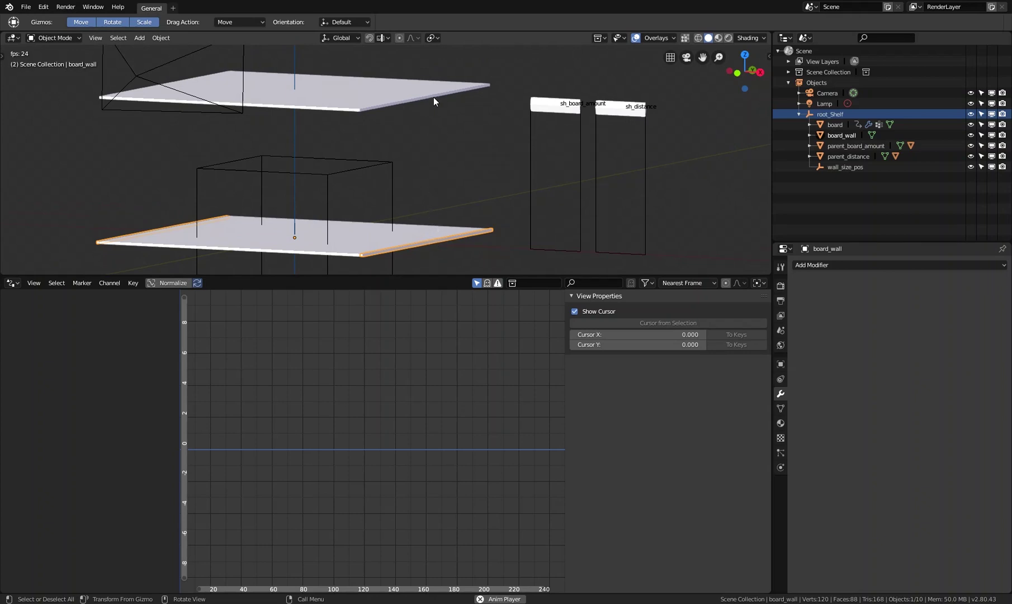
- Select the wall_size_pos empty at the centre of the lowest board and set it to display in front
left_click(618, 111)
left_click(468, 239)
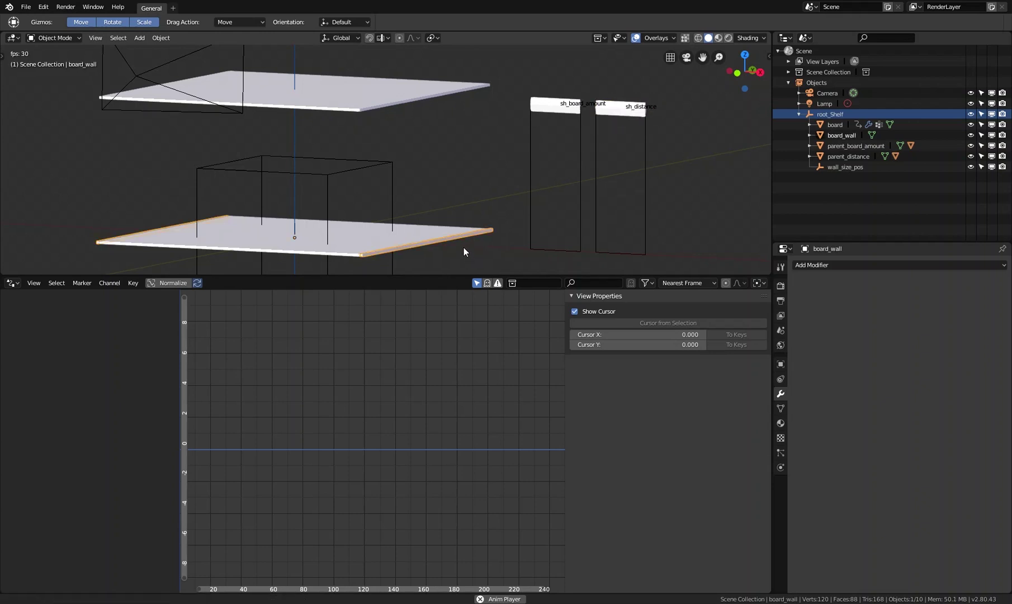
middle_click_drag(464, 248, 399, 197)
scroll(415, 199, "down", 4)
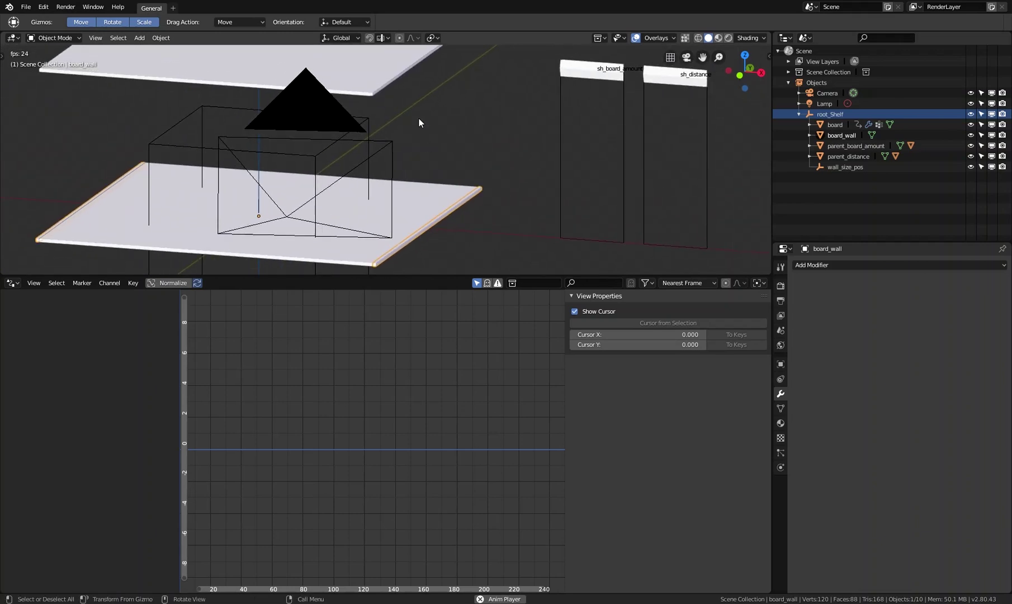
middle_click_drag(414, 114, 363, 166)
scroll(400, 183, "up", 3)
left_click(307, 154)
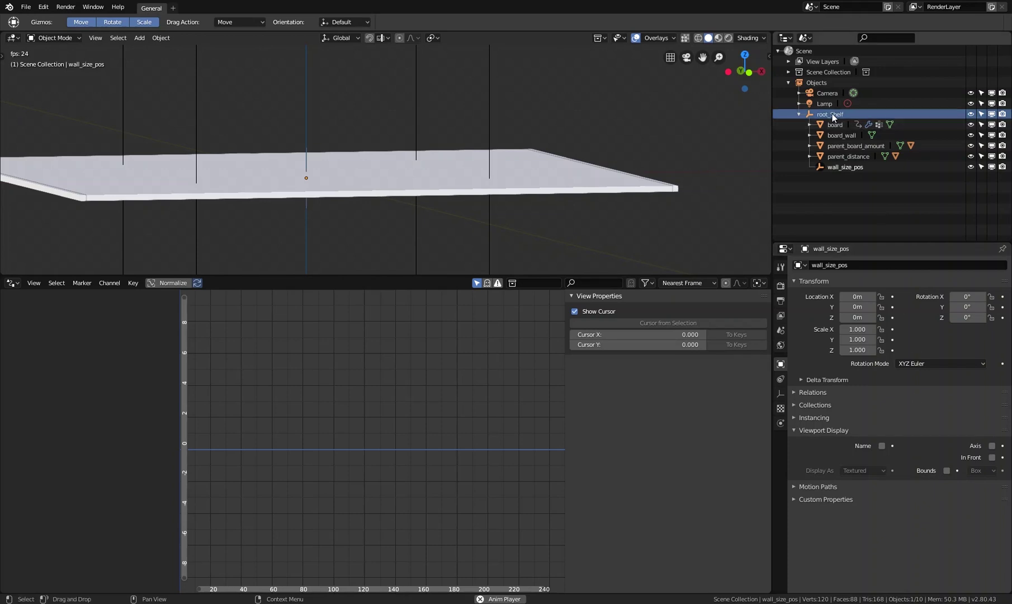
left_click(308, 158)
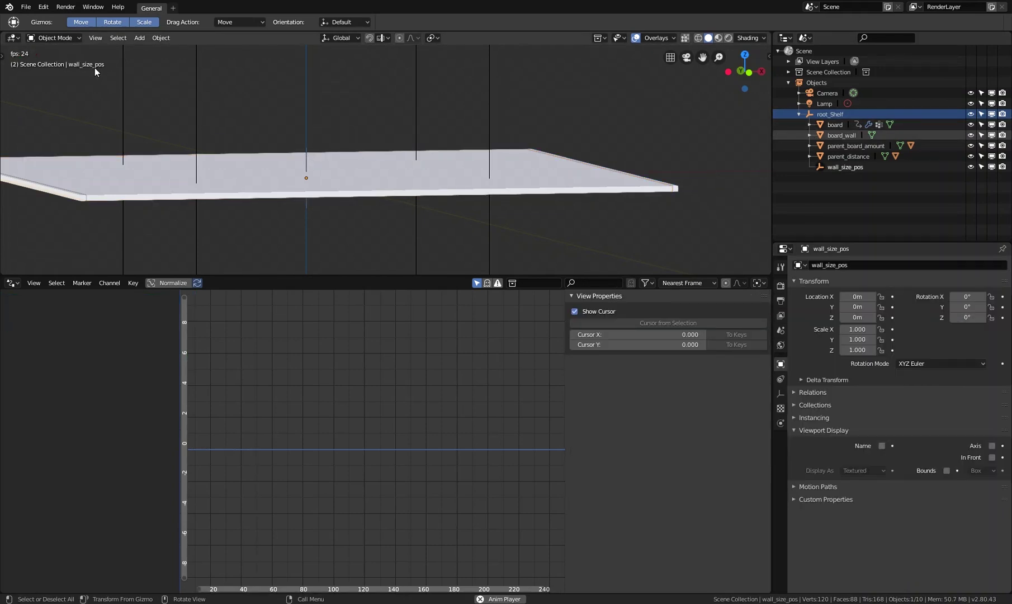
left_click(850, 166)
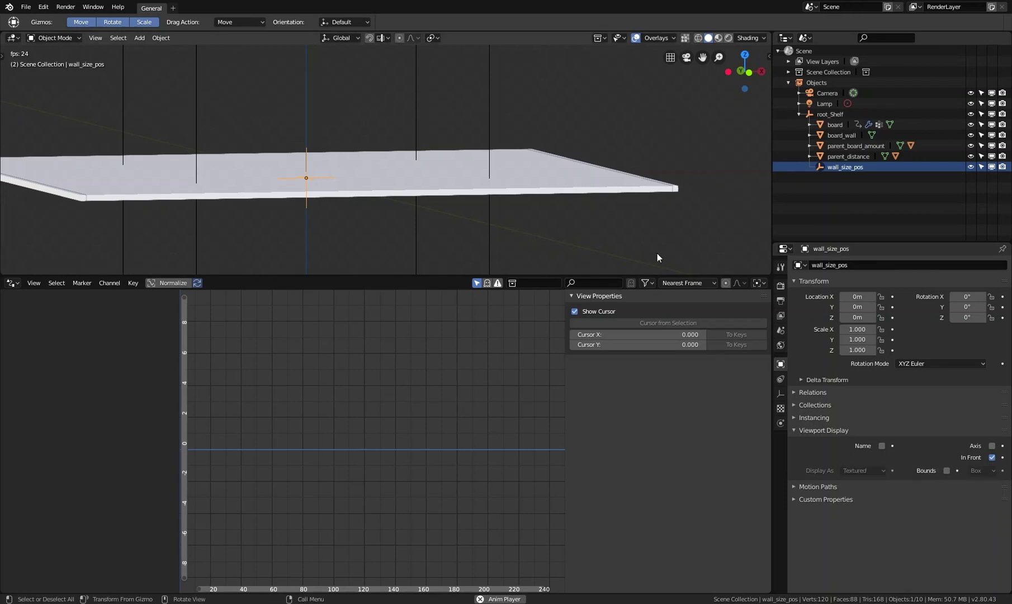
- Examine where the wall_size_pos empty sits on the lowest board relative to the board above
middle_click_drag(531, 166, 450, 176)
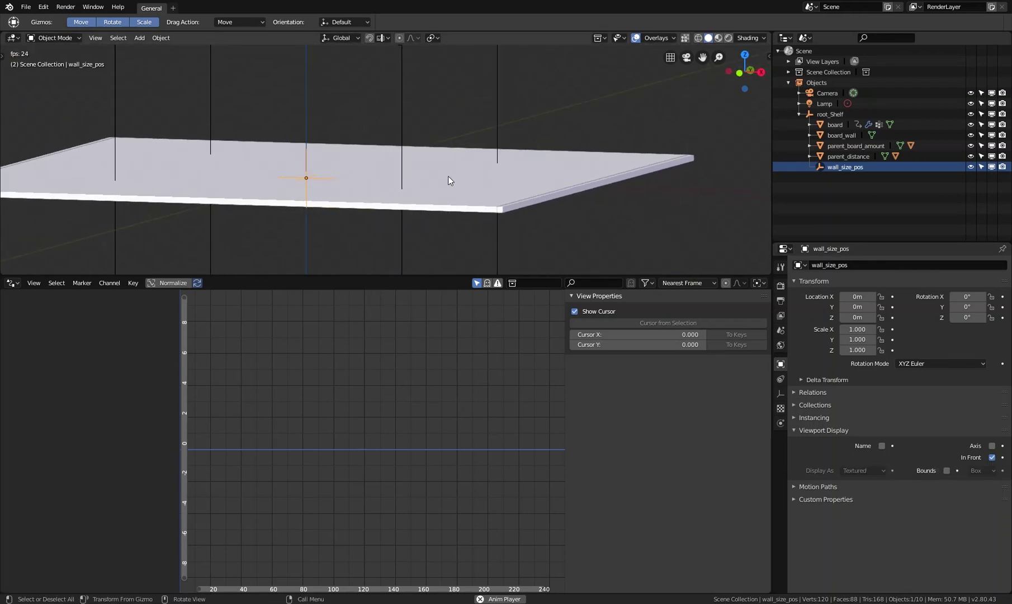
middle_click_drag(345, 168, 365, 175, "shift")
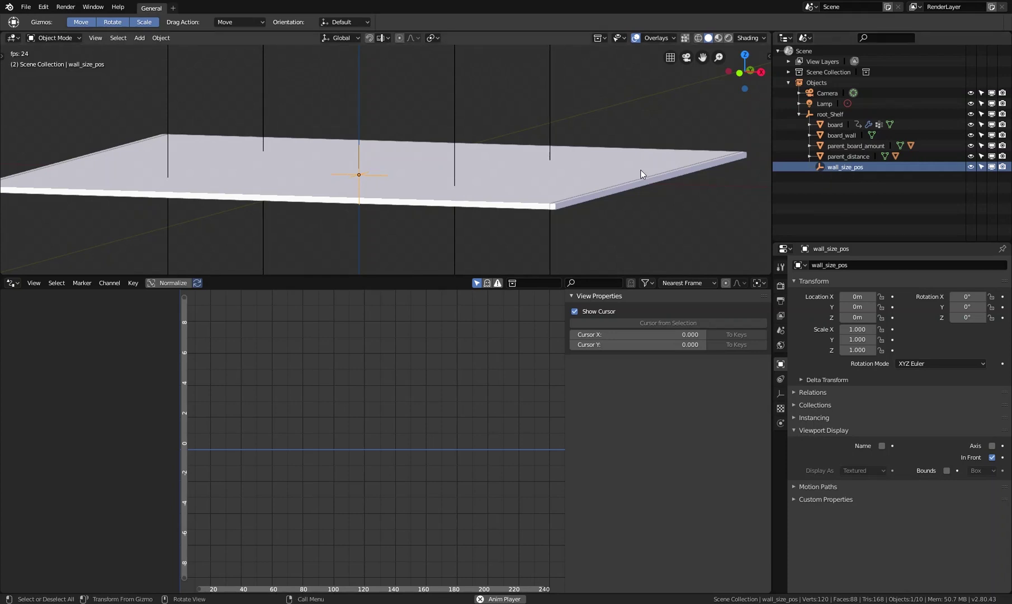
scroll(509, 170, "down", 3)
scroll(536, 156, "down", 3)
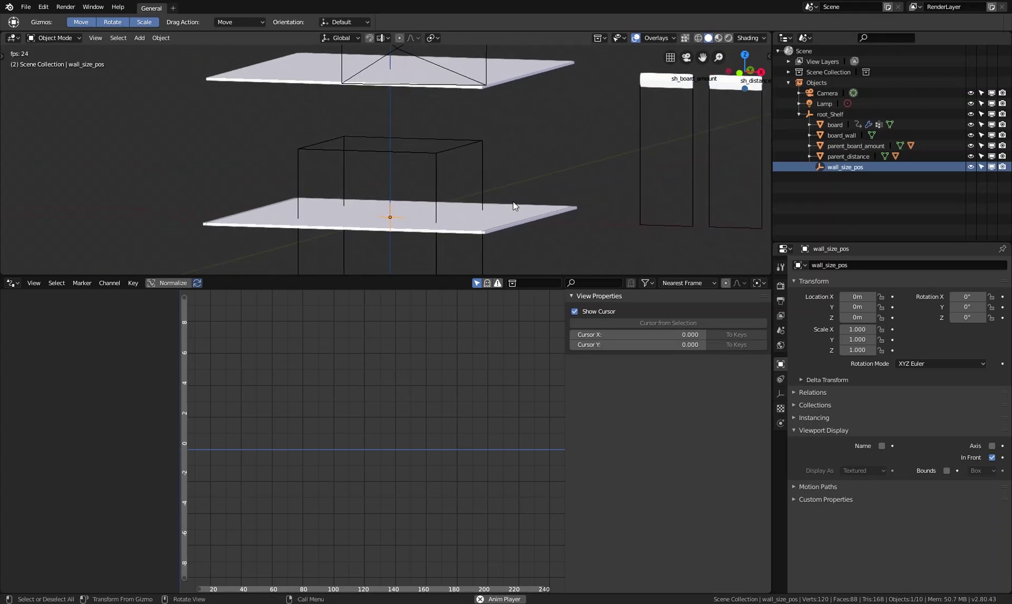
scroll(507, 202, "up", 3)
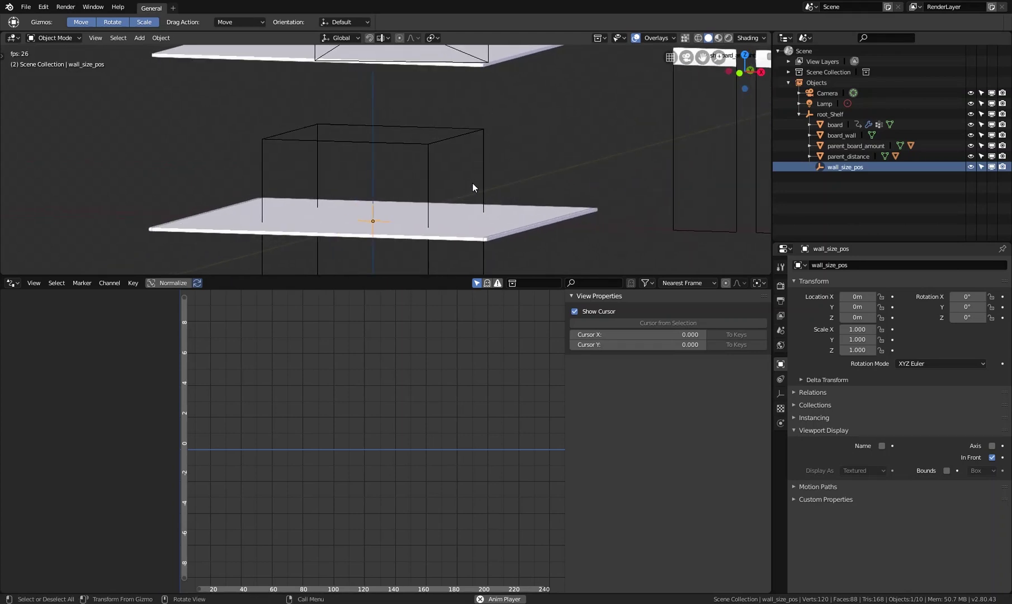
scroll(408, 214, "down", 2)
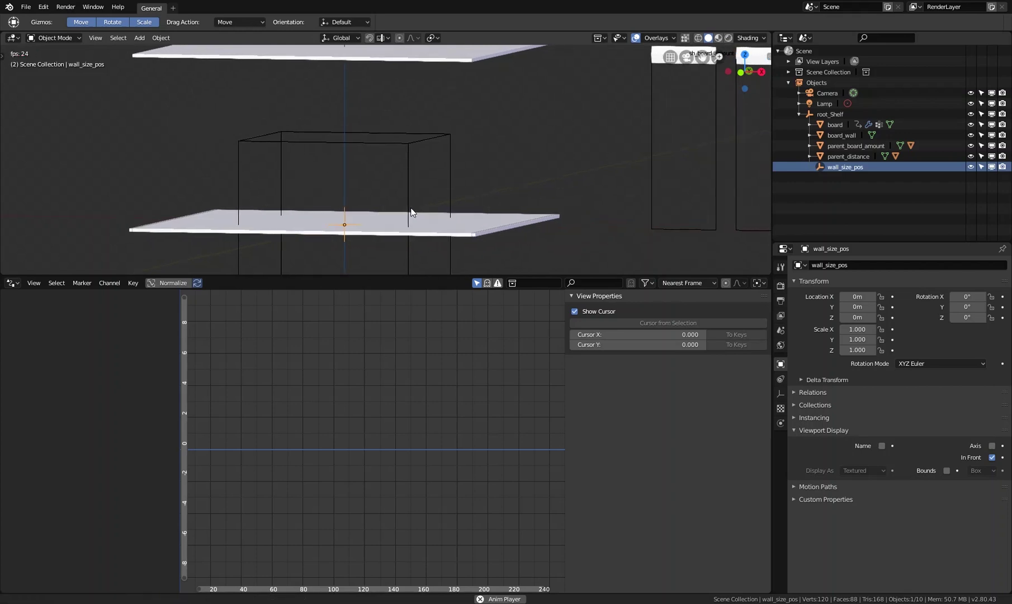
scroll(356, 221, "up", 2)
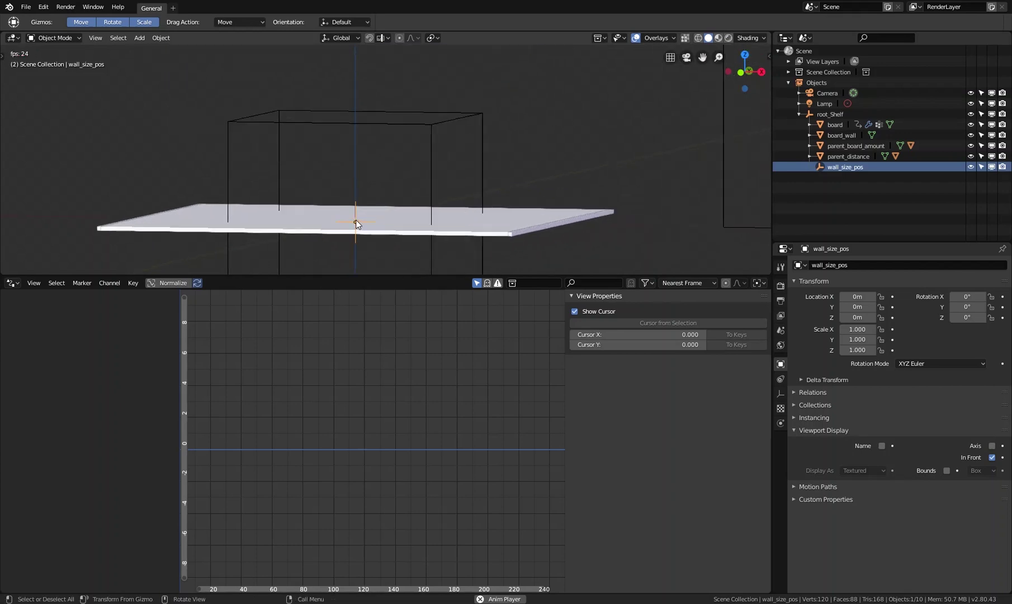
- Enter Edit Mode on board_wall and select the top face of the wall strip at the board's +X end
left_click(538, 229)
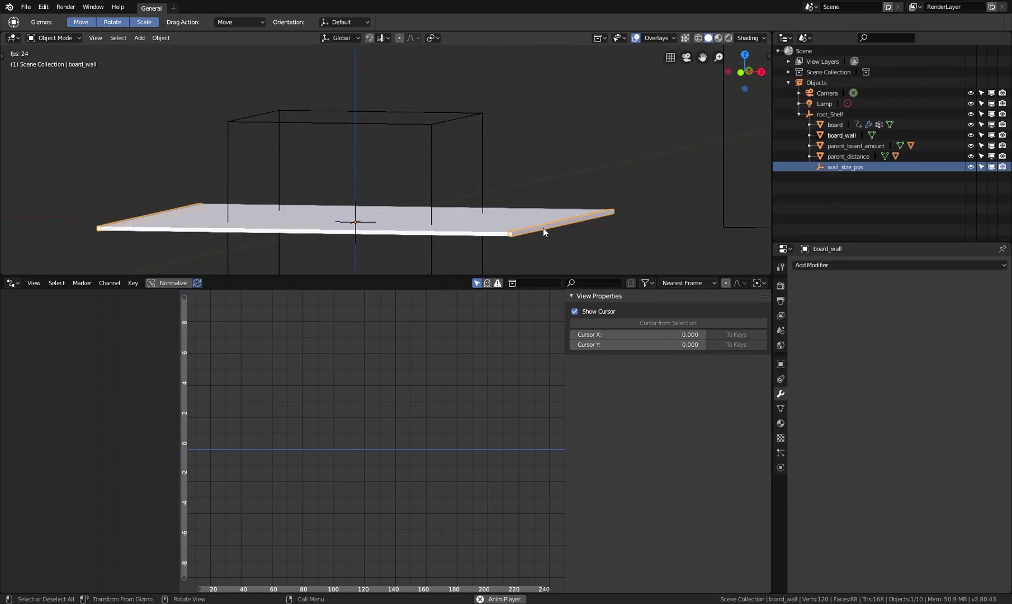
scroll(543, 226, "down", 2)
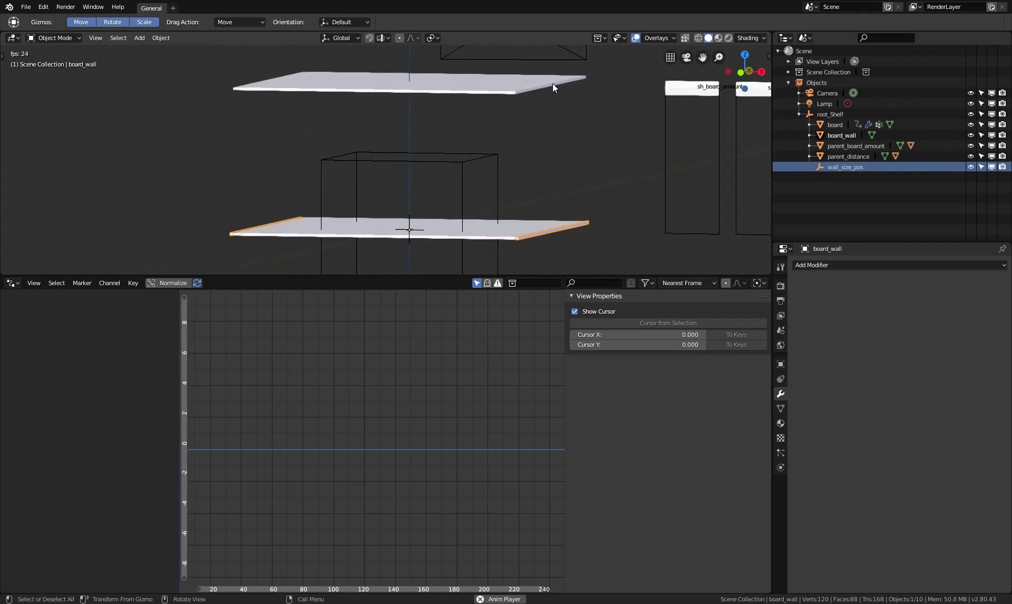
middle_click_drag(467, 212, 509, 208)
scroll(503, 208, "up", 2)
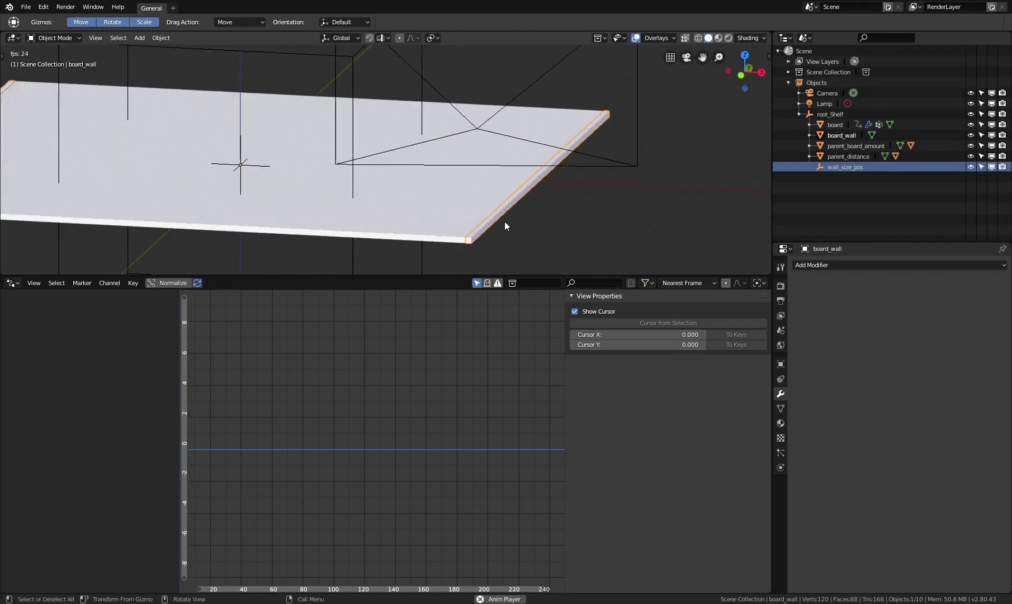
key("Tab")
scroll(506, 212, "down", 1)
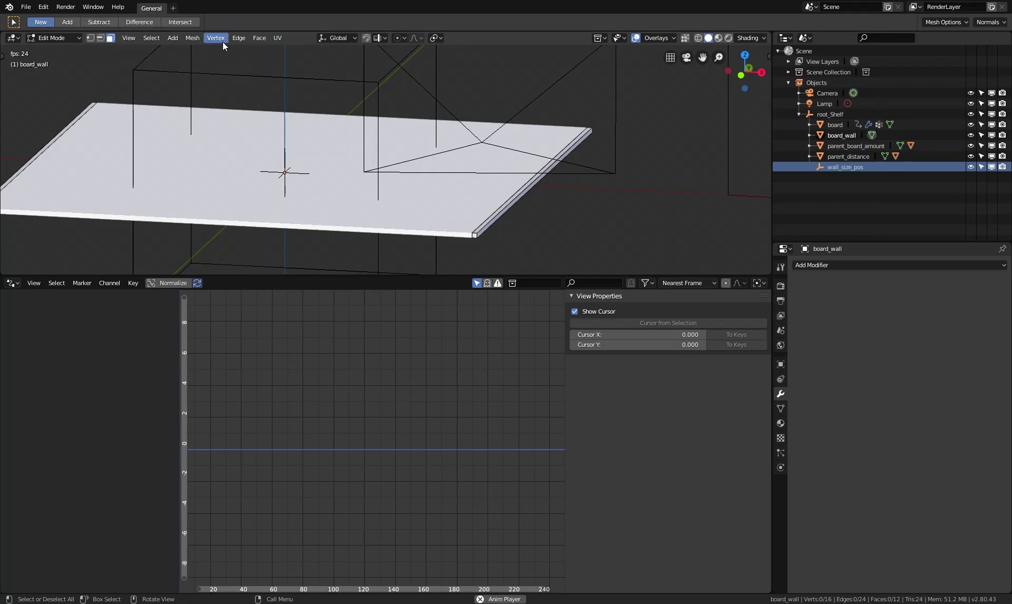
left_click(101, 38, "shift")
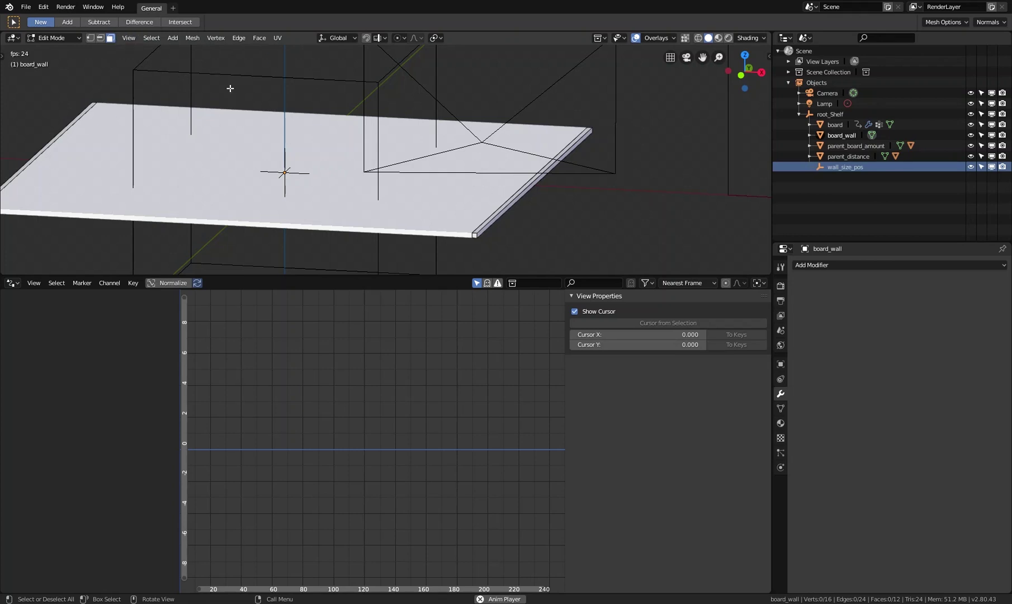
left_click(527, 185)
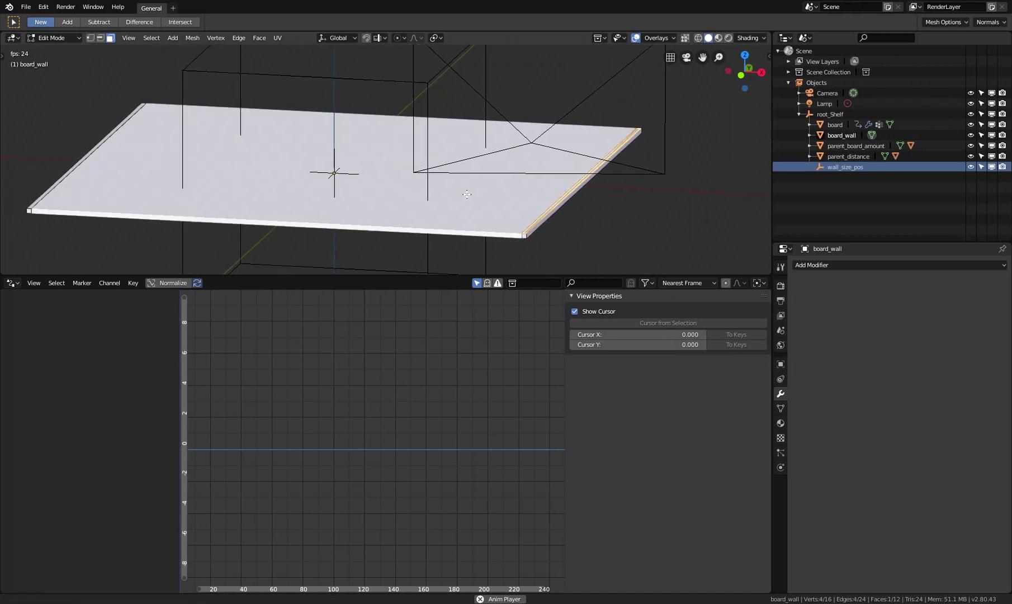
- Add the opposite wall strip's top face to the selection using wireframe shading, and return to solid shading
scroll(527, 211, "up", 3, "ctrl")
key("z")
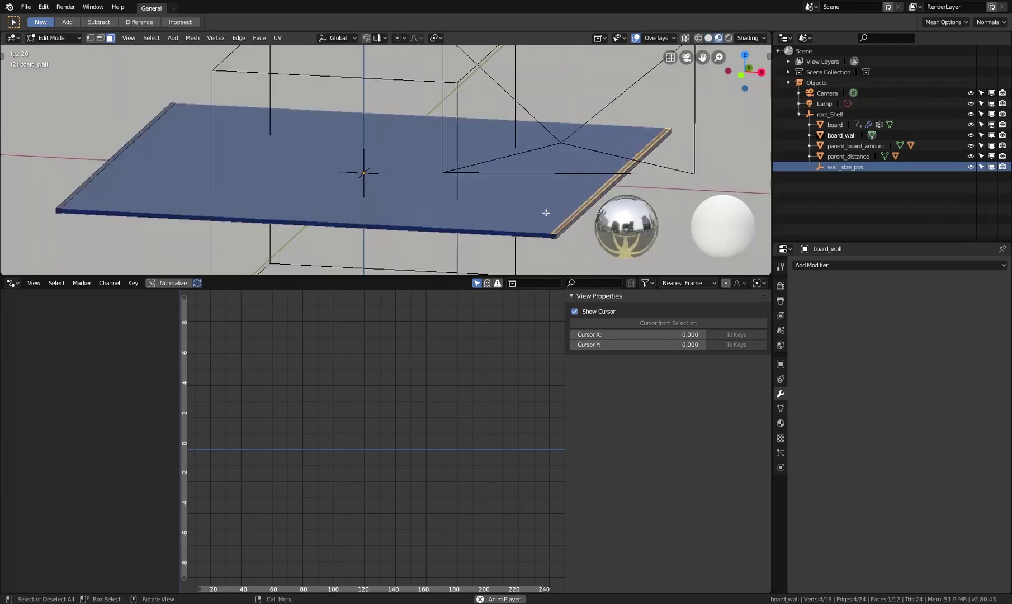
key("z")
scroll(567, 176, "up", 6)
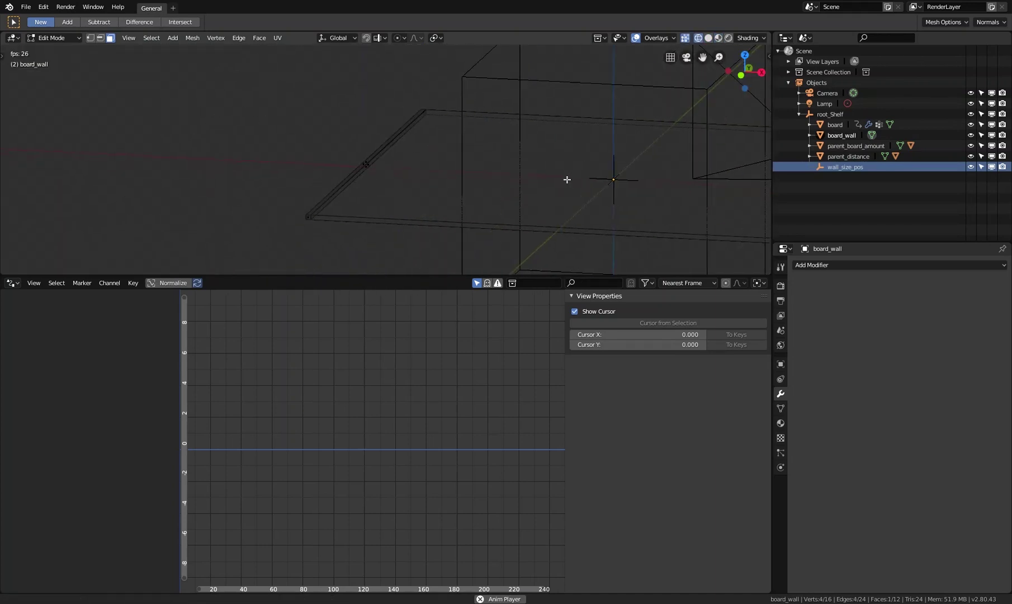
left_click(397, 170, "shift")
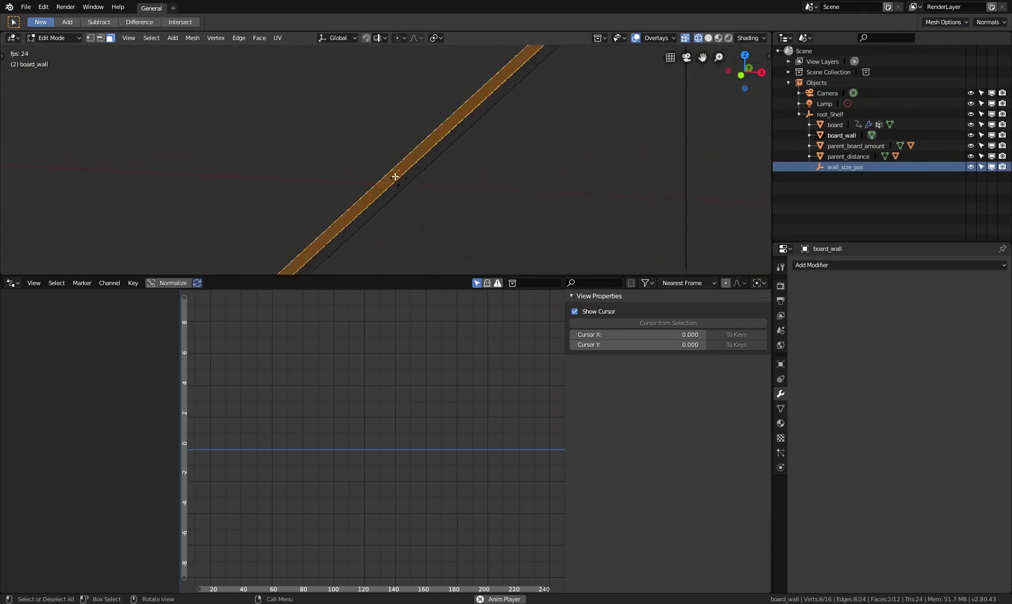
mouse_move(398, 176)
middle_mouse_down()
mouse_move(427, 156)
mouse_move(391, 165)
middle_mouse_up()
scroll(397, 165, "down", 8)
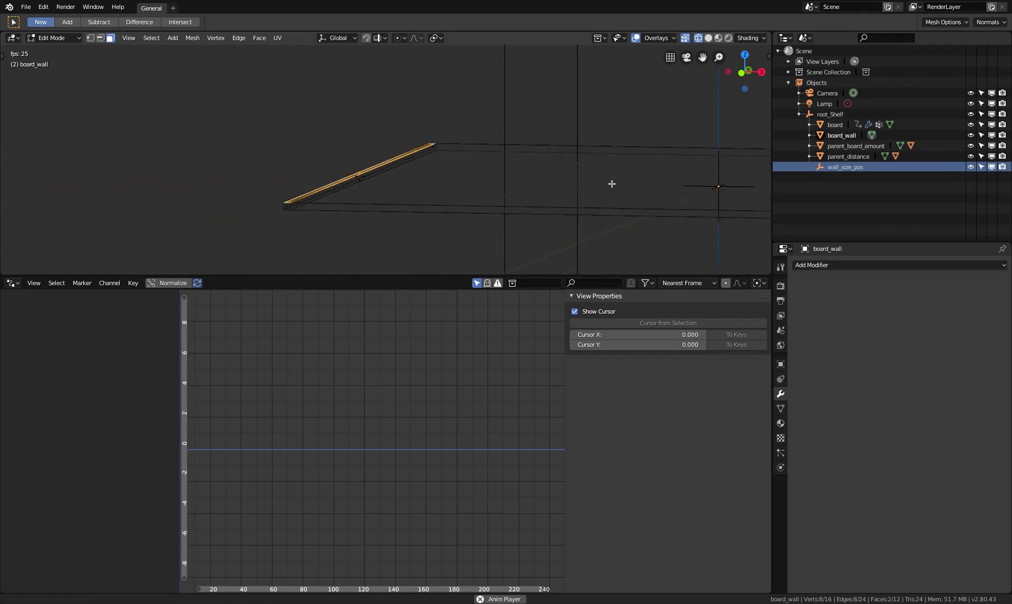
scroll(486, 209, "up", 3)
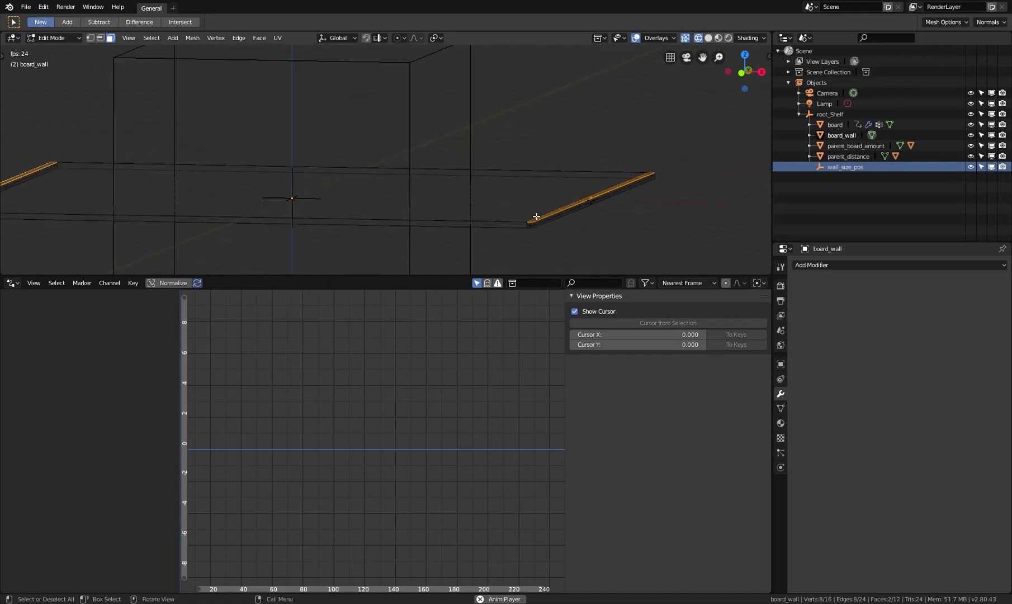
scroll(557, 210, "up", 3)
scroll(580, 199, "down", 2)
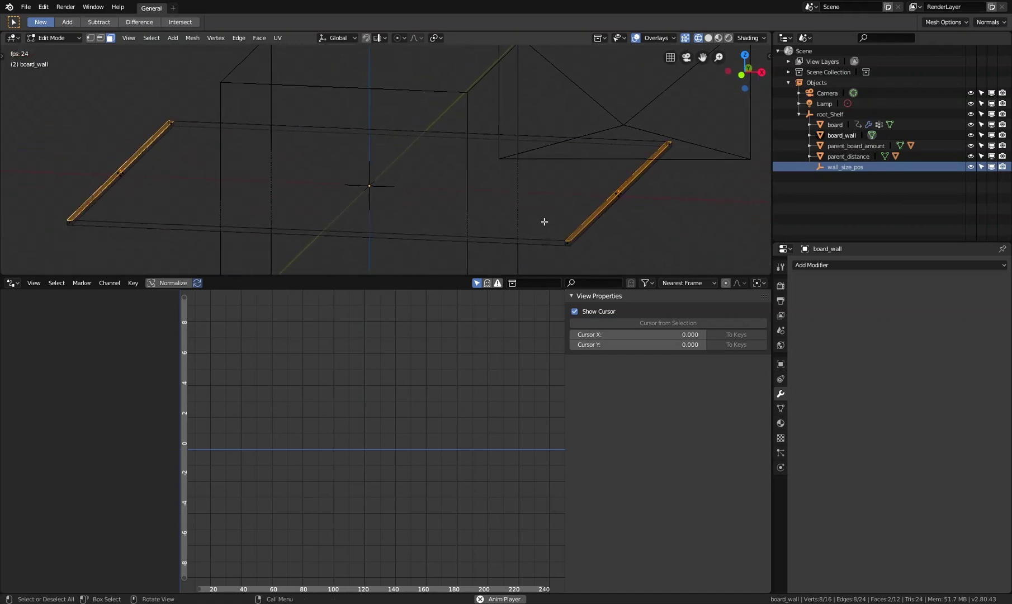
mouse_move(571, 201)
middle_mouse_down()
mouse_move(572, 167)
mouse_move(559, 198)
middle_mouse_up()
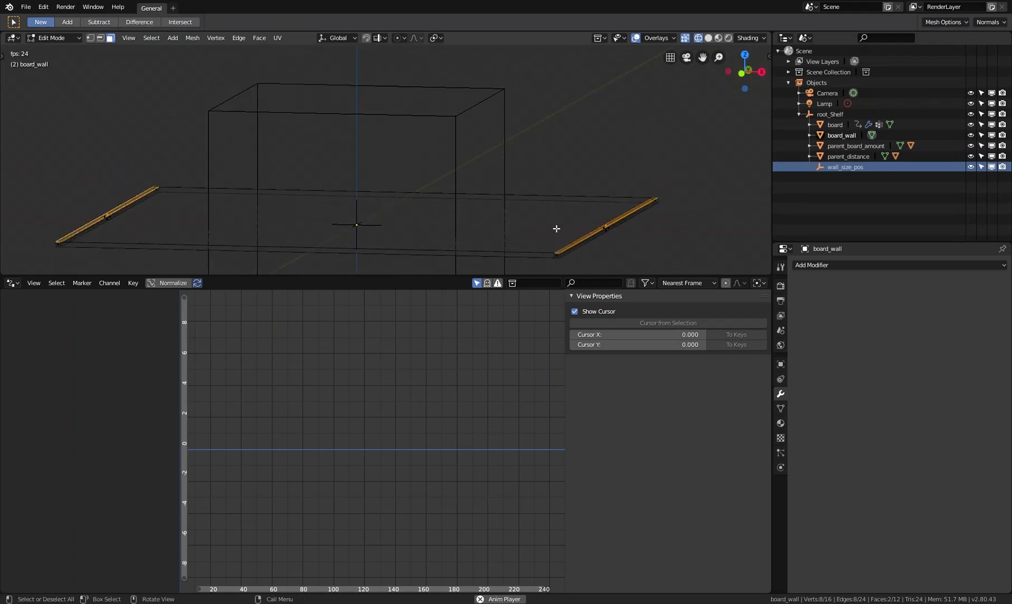
key("z")
left_click(576, 239)
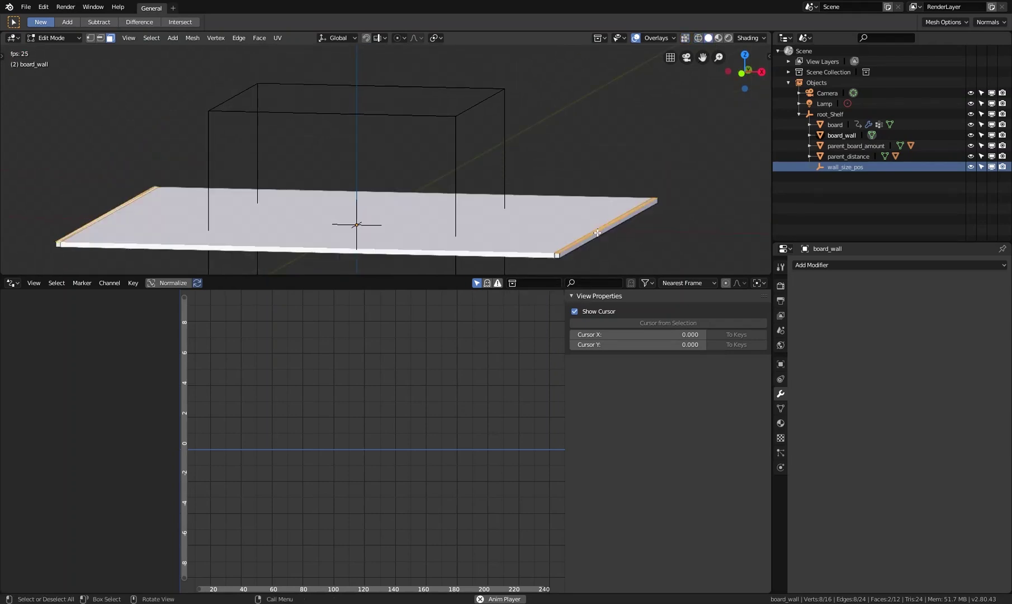
- Try raising both selected wall top faces 1 m along Z to reach the board above
scroll(548, 243, "down", 4)
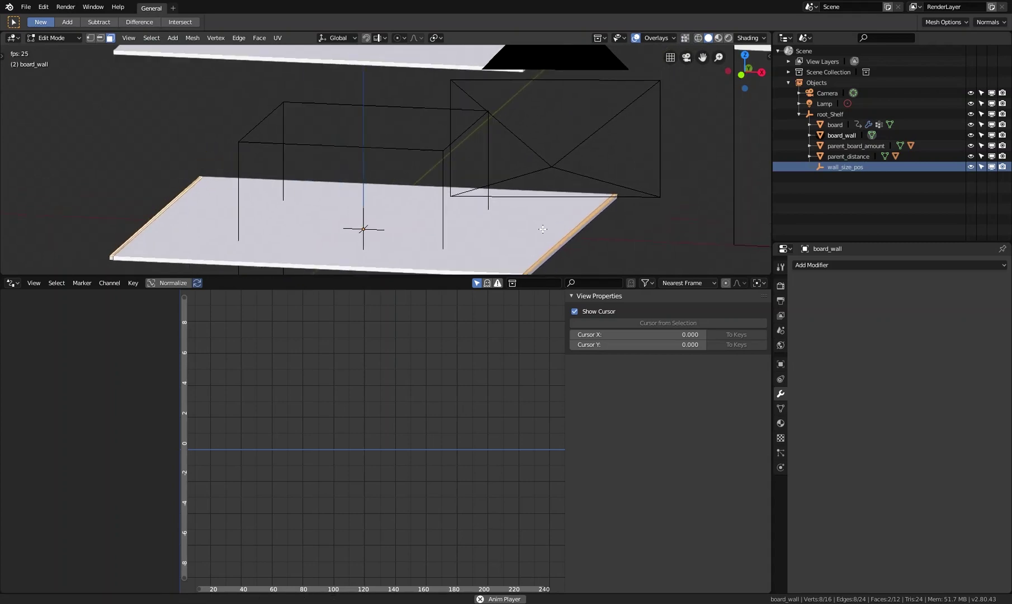
mouse_move(552, 214)
middle_mouse_down()
mouse_move(549, 180)
mouse_move(545, 228)
middle_mouse_up()
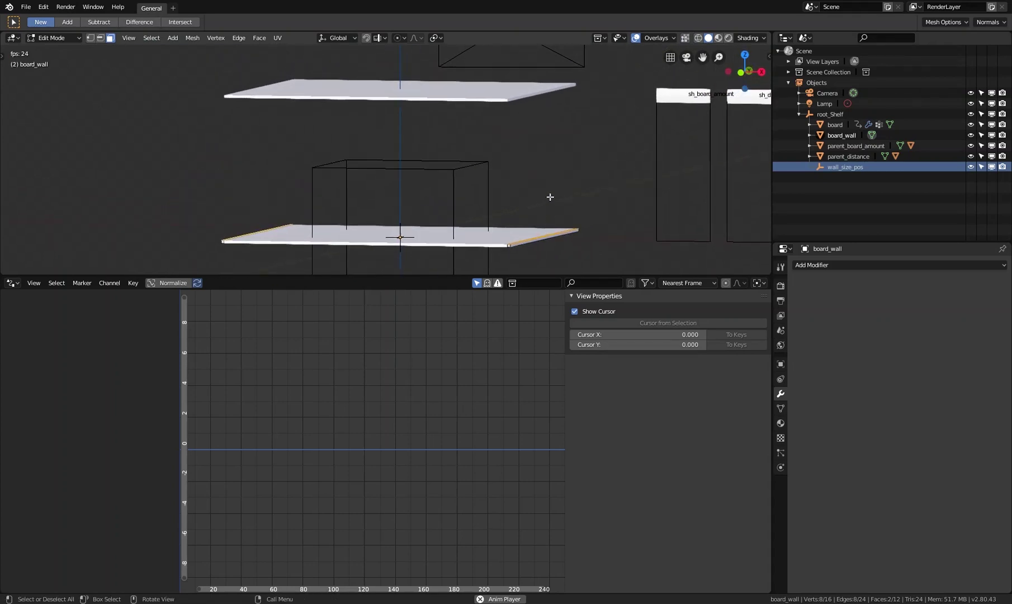
middle_click_drag(535, 128, 542, 140)
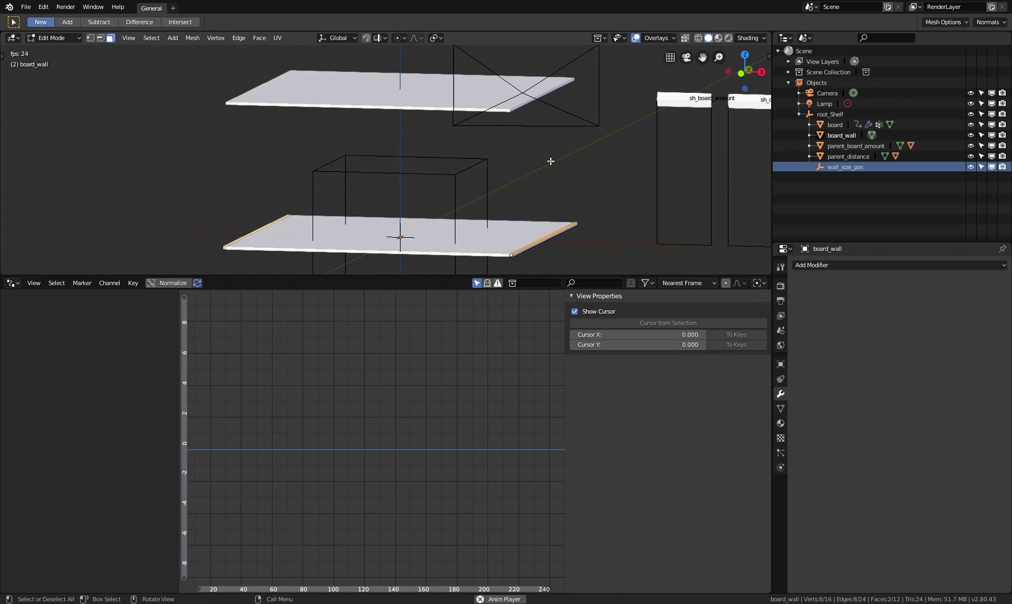
key("g")
key("z")
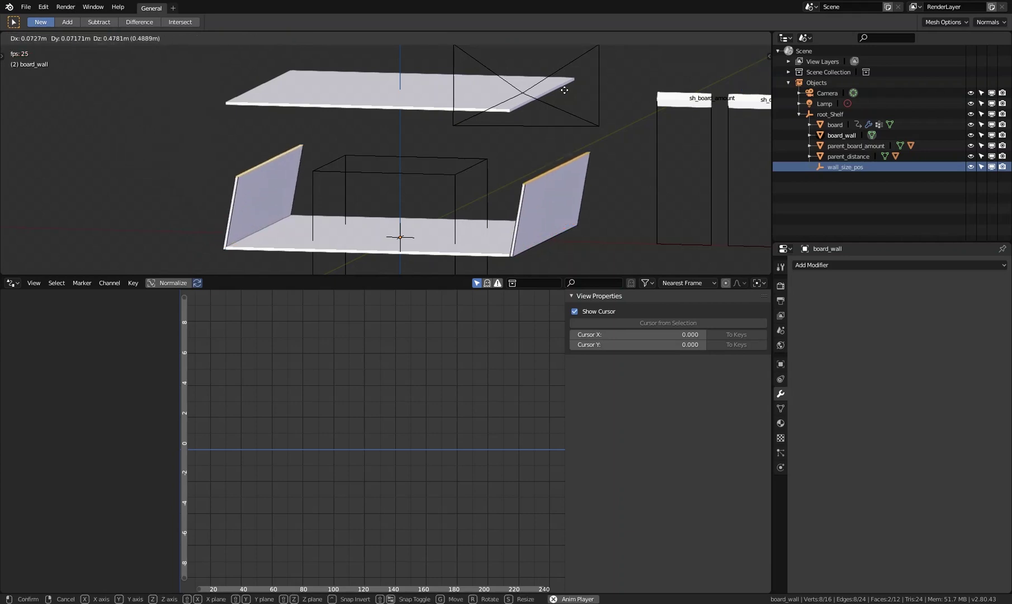
right_click(549, 156)
key("g")
key("z")
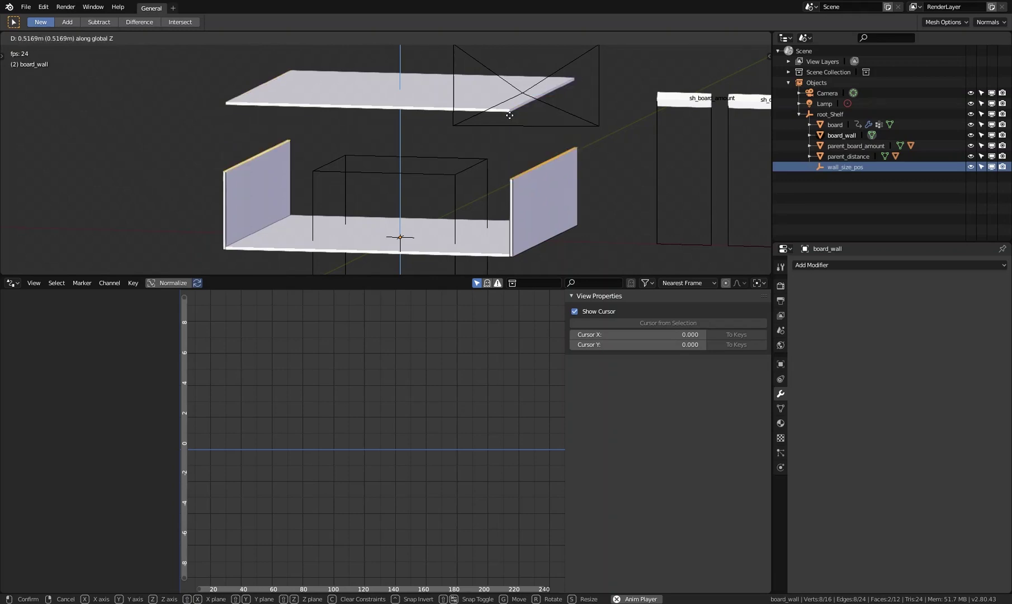
key("ctrl")
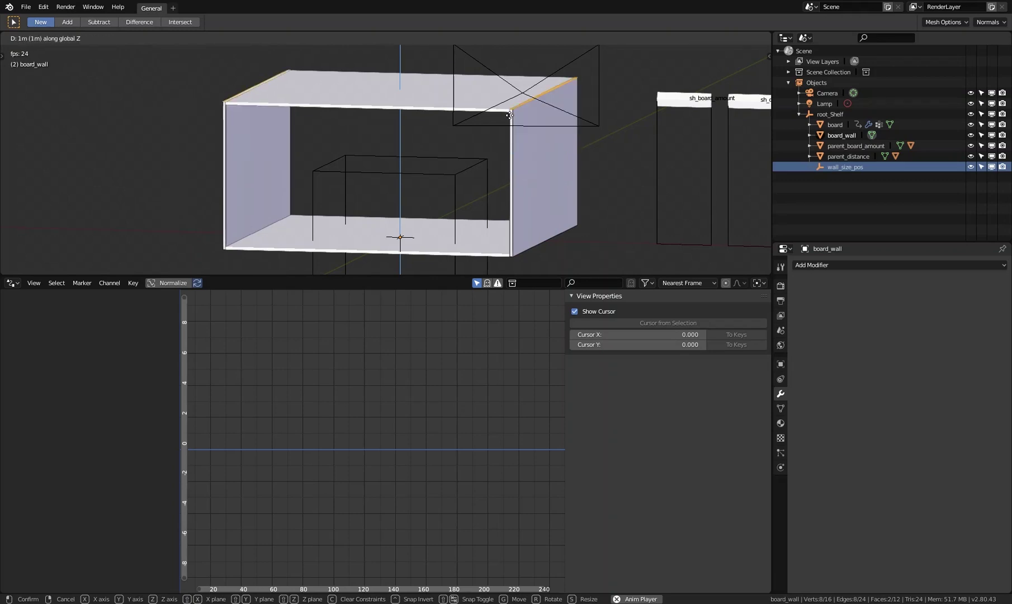
key("ctrl")
key("ctrl")
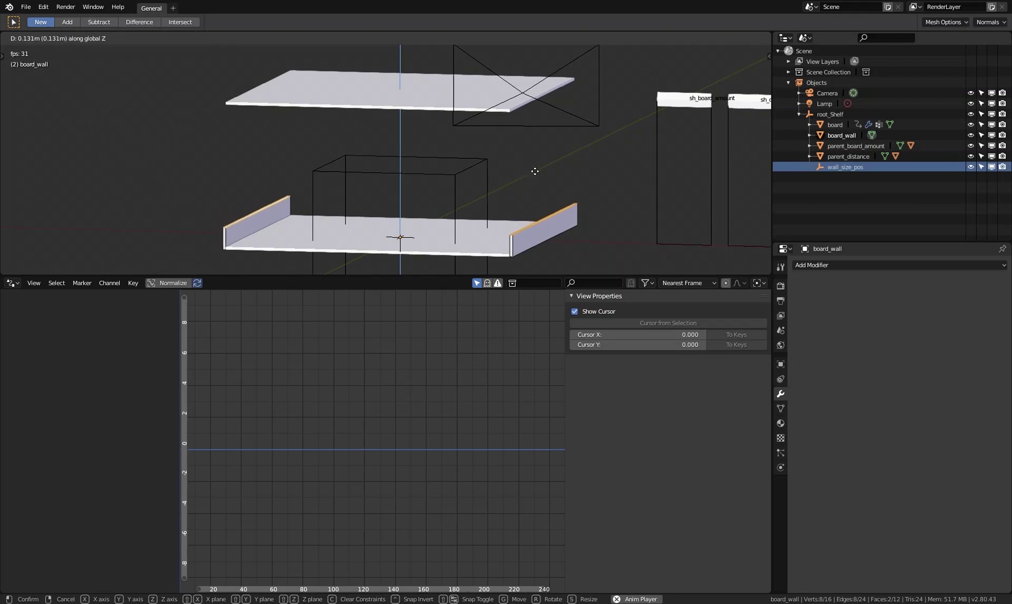
left_click(551, 187)
key("KP_Decimal")
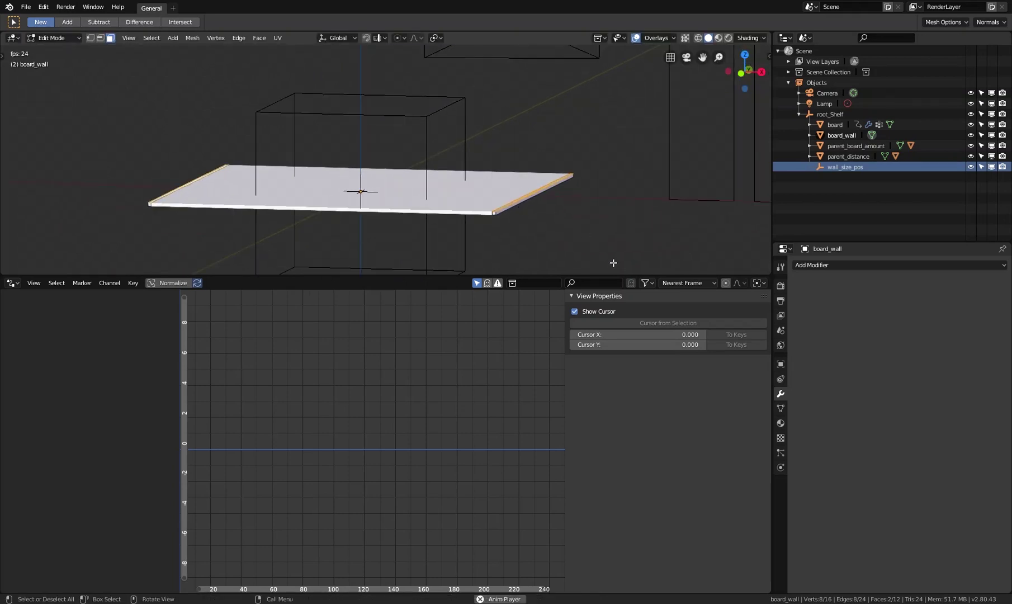
middle_click_drag(364, 193, 364, 190)
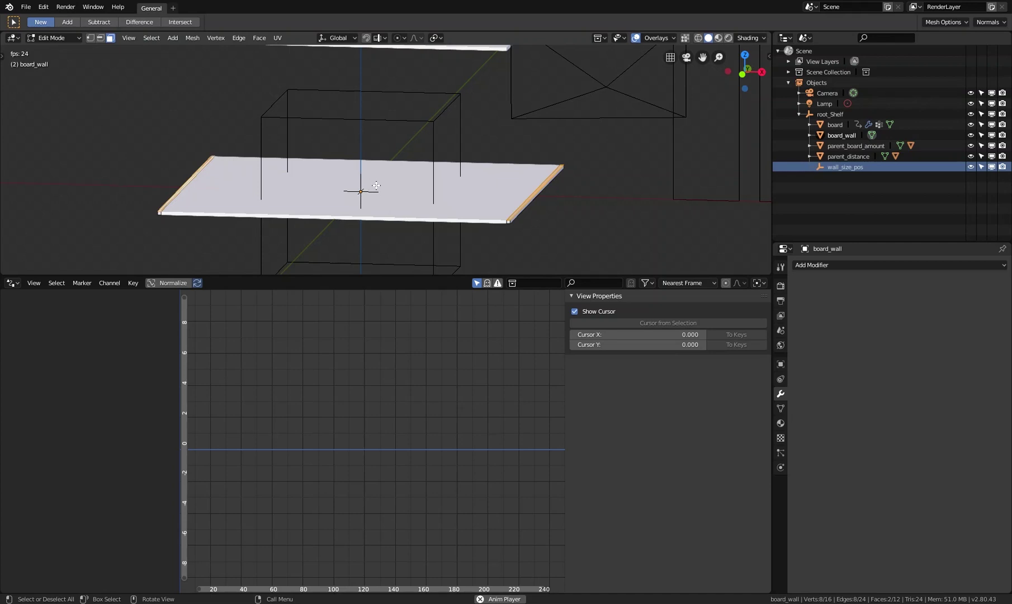
middle_click_drag(574, 154, 536, 204, "shift")
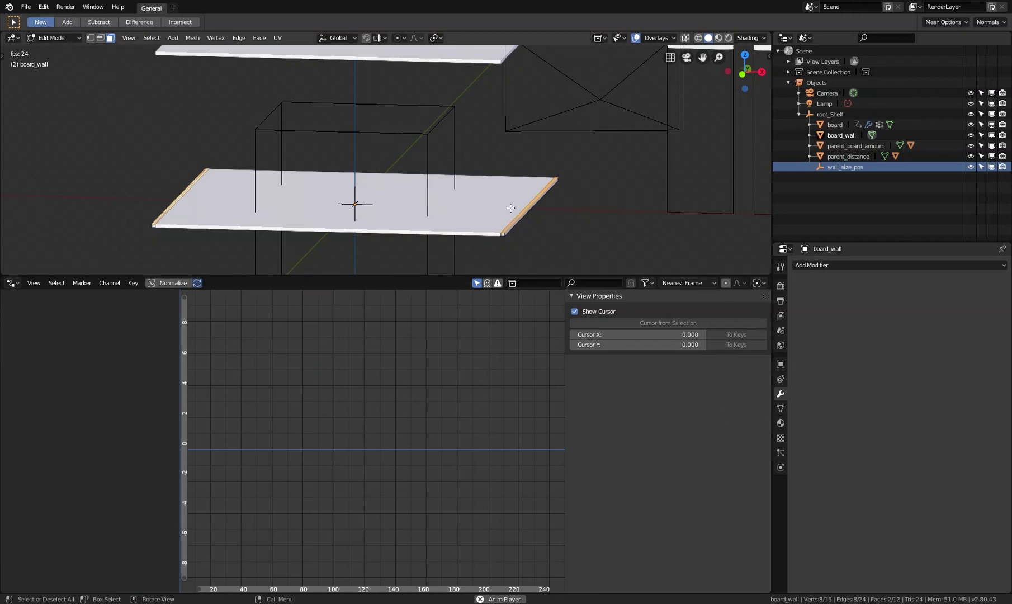
- Create a vertex group named Hook_Group on board_wall from the two selected wall top faces
left_click(781, 409)
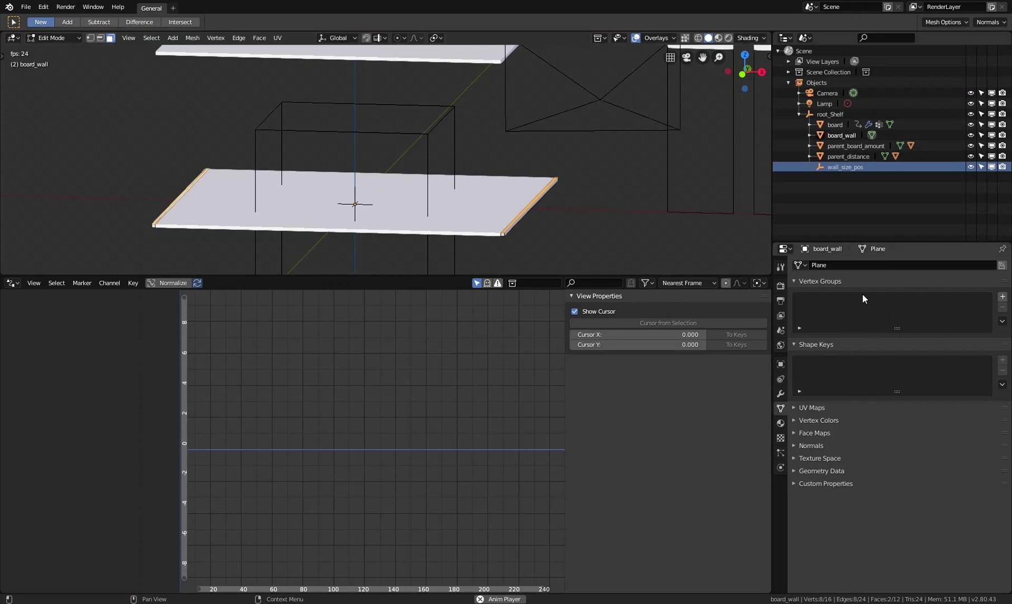
left_click(1002, 298)
double_click(821, 301)
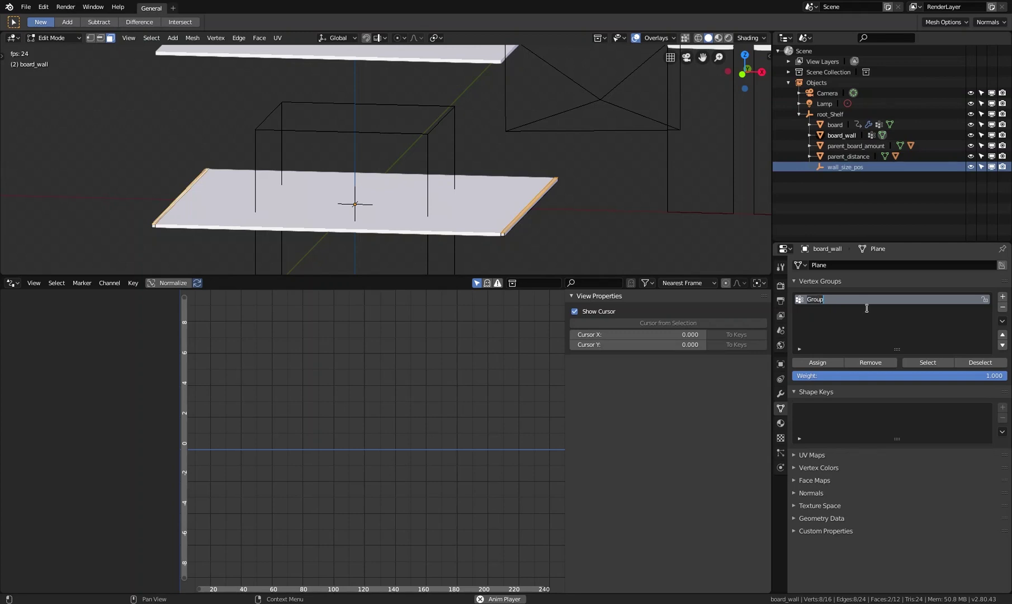
type("Hook_Grou")
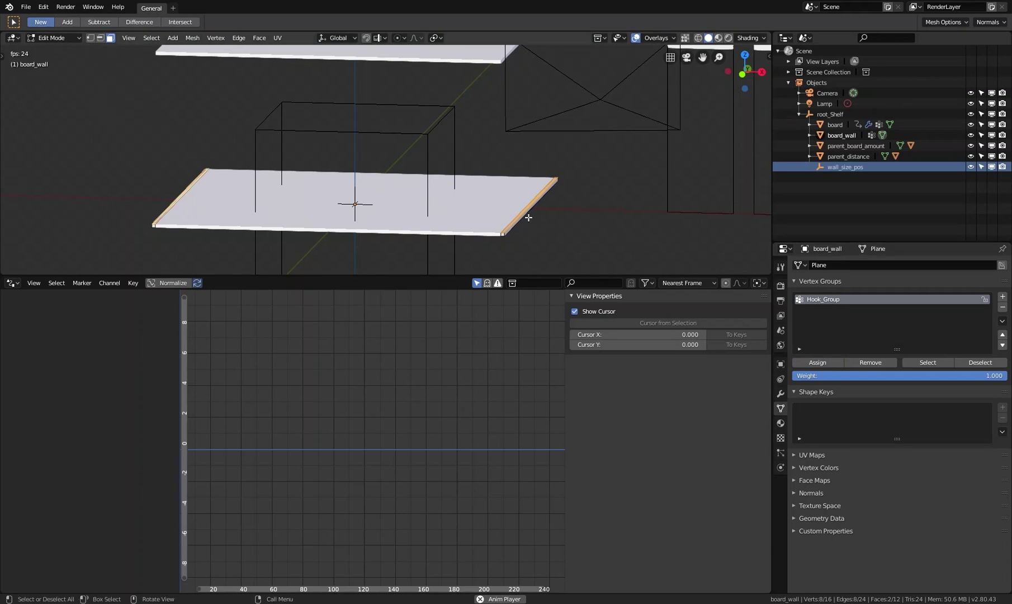
- Check which faces belong to Hook_Group by deselecting everything and reselecting the group's members on both wall strips
left_click(555, 201)
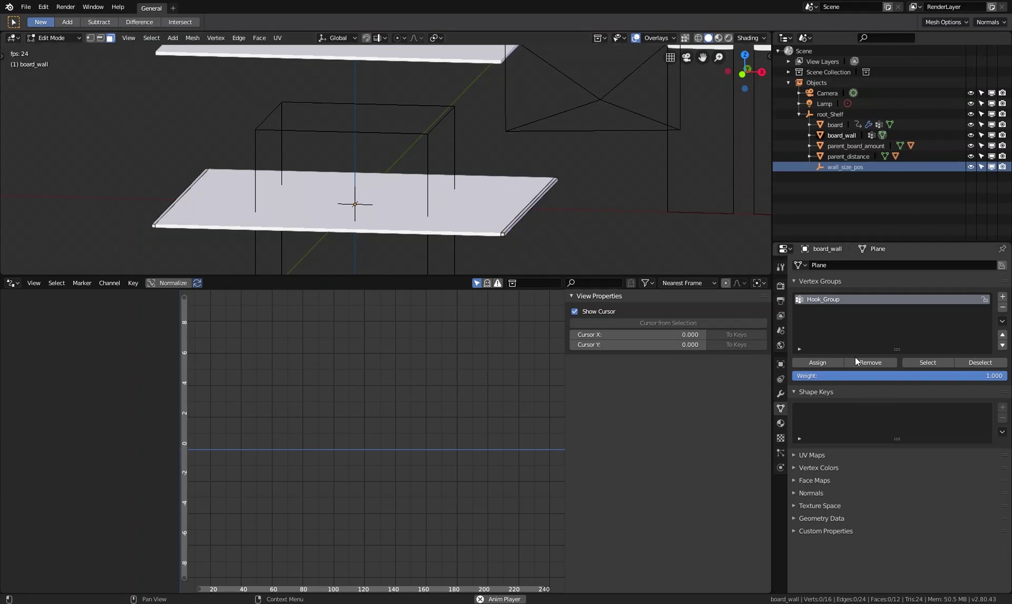
left_click(935, 364)
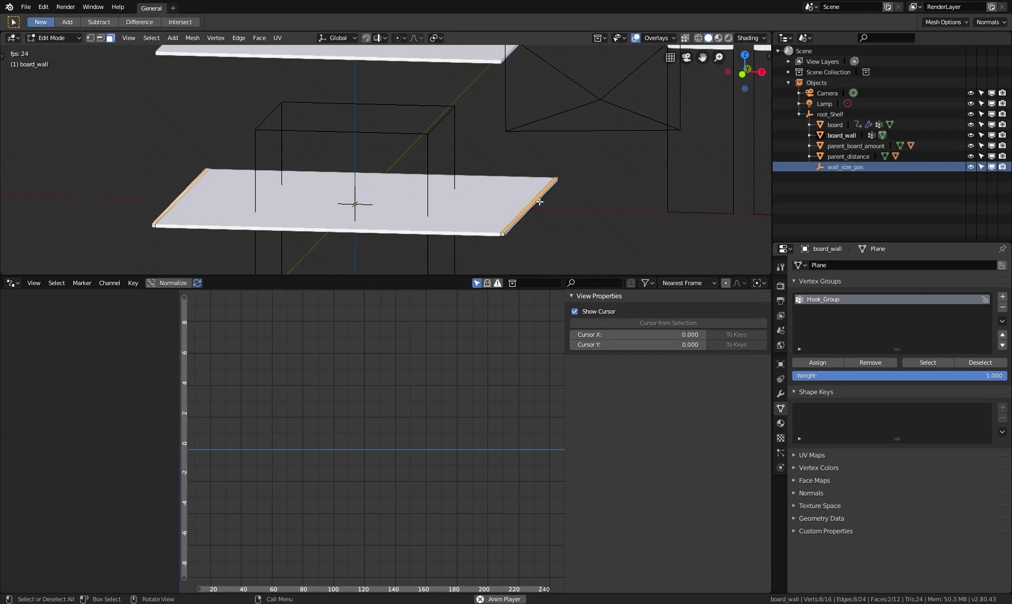
left_click(986, 363)
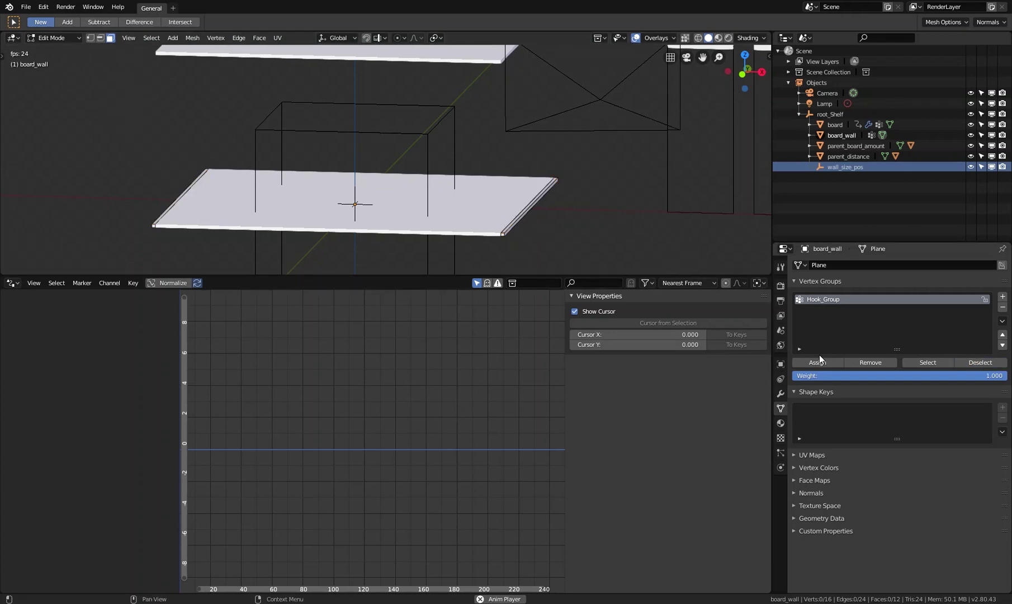
left_click(929, 364)
scroll(531, 221, "up", 6)
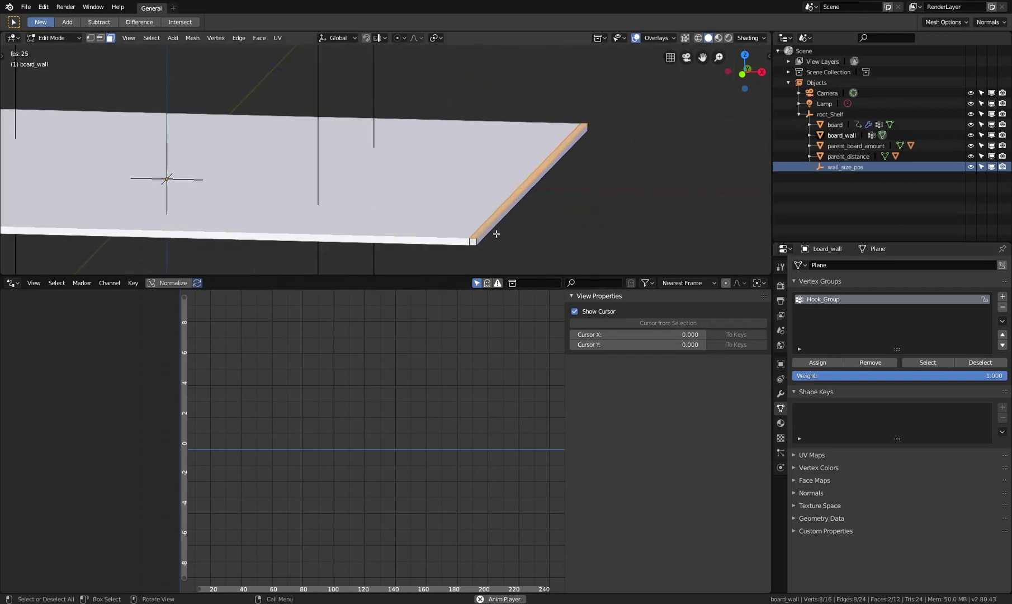
scroll(487, 235, "up", 2)
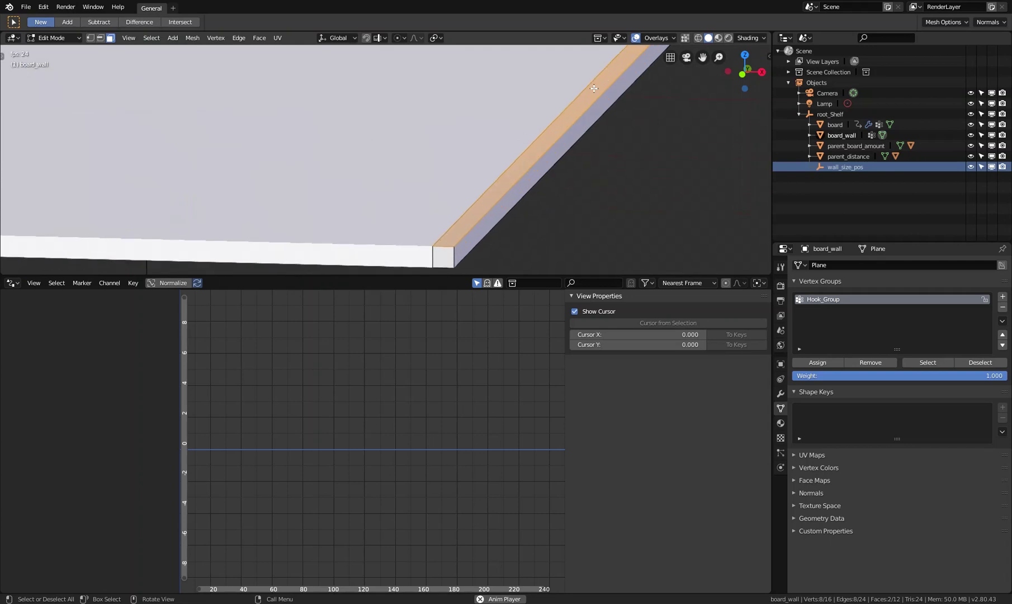
scroll(594, 88, "down", 8)
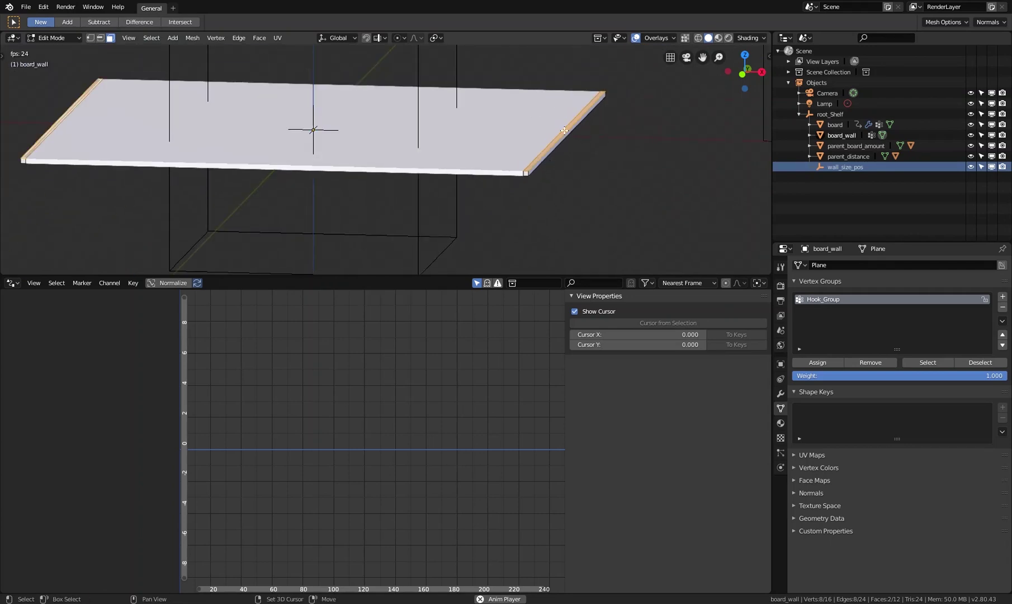
middle_click_drag(564, 130, 586, 172, "shift")
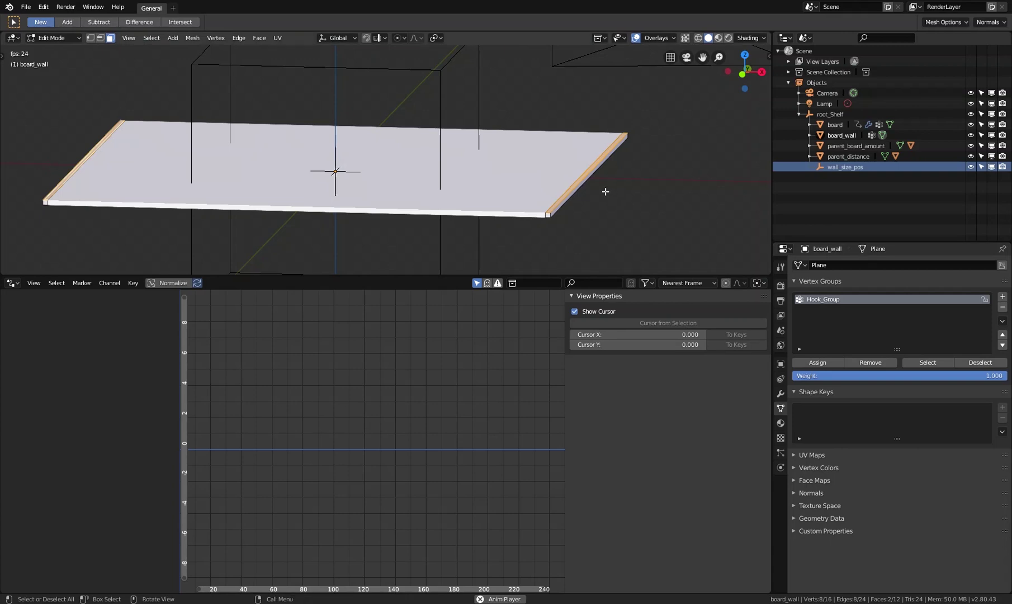
- Return to Object Mode and add a Hook modifier to board_wall with wall_size_pos as its object
key("Tab")
scroll(635, 225, "down", 3)
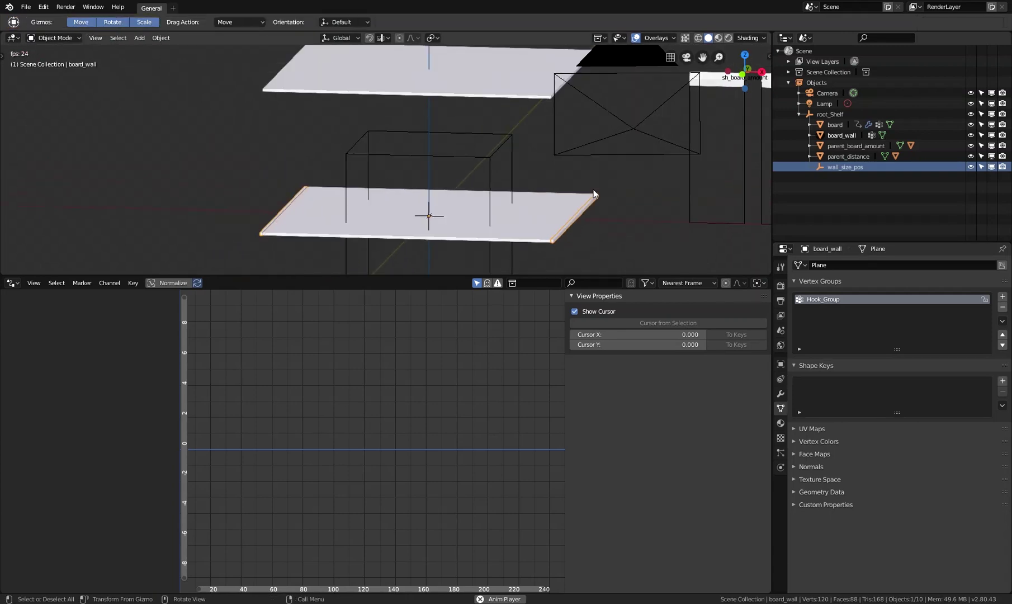
mouse_move(594, 194)
middle_mouse_down()
mouse_move(572, 186)
mouse_move(592, 221)
mouse_move(570, 223)
mouse_move(590, 213)
middle_mouse_up()
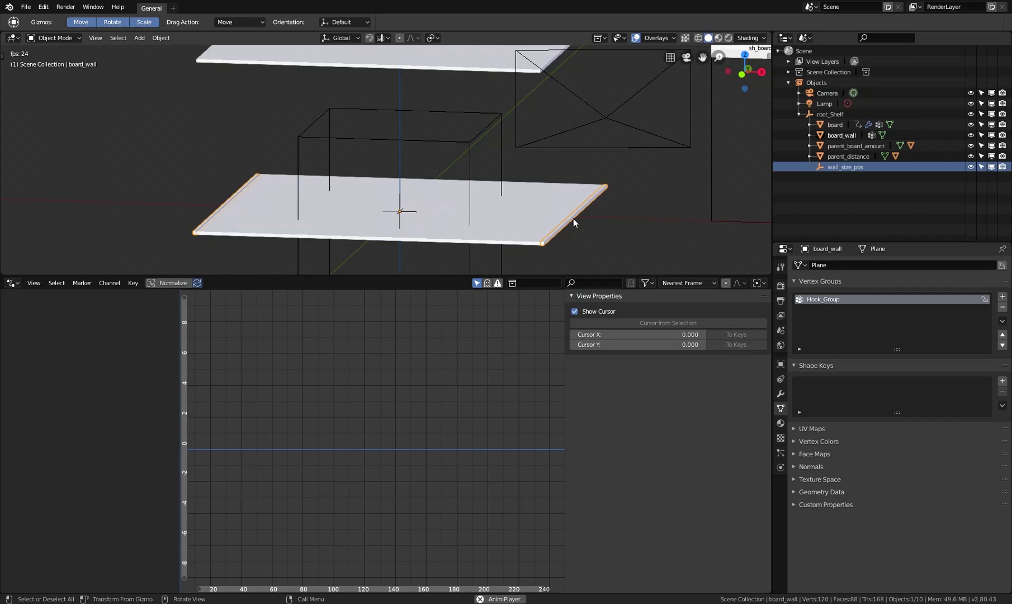
left_click(781, 394)
left_click(882, 265)
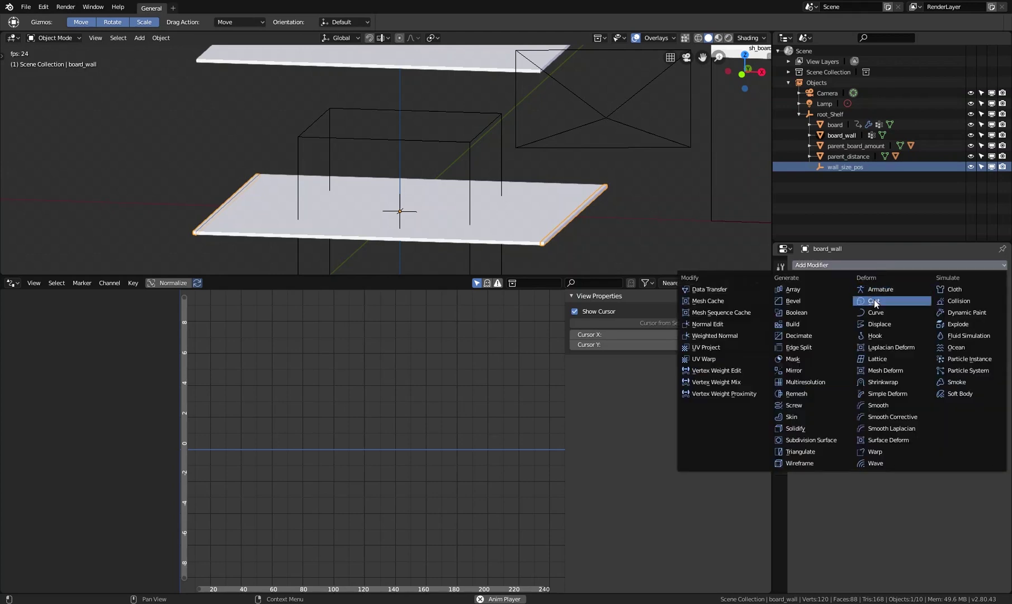
left_click(876, 336)
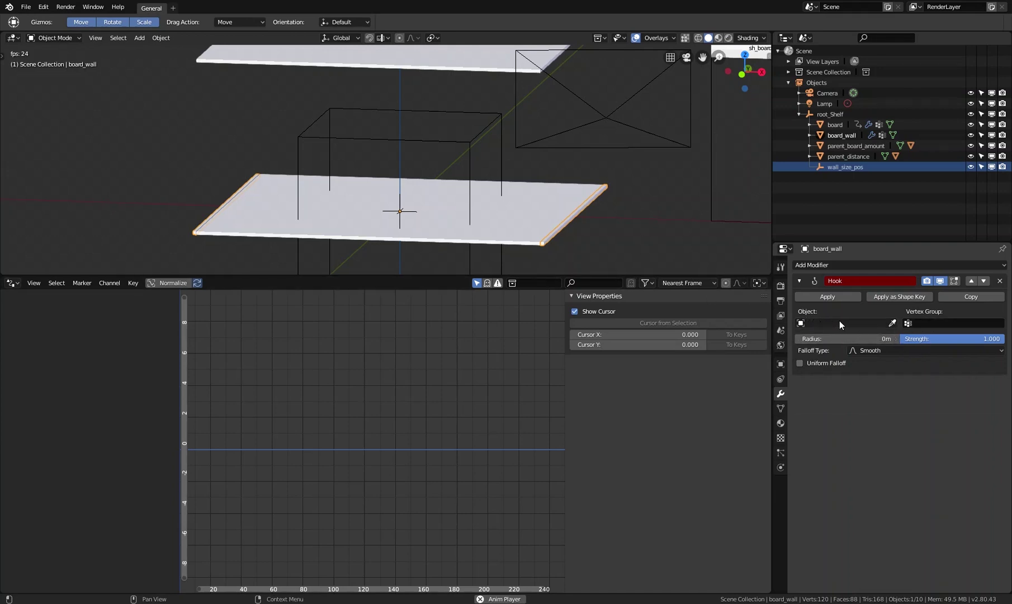
left_click(893, 323)
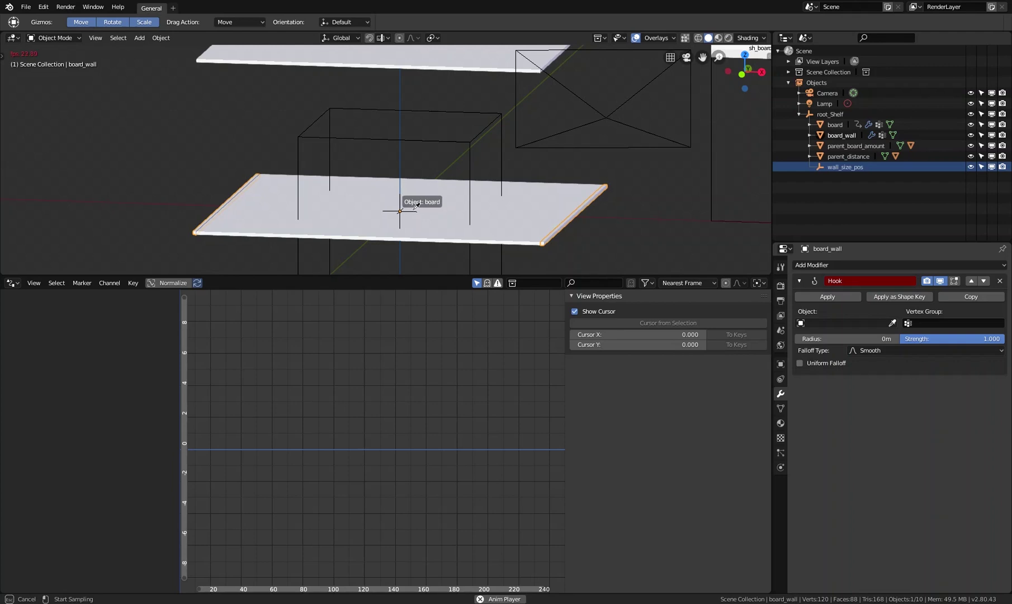
left_click(863, 322)
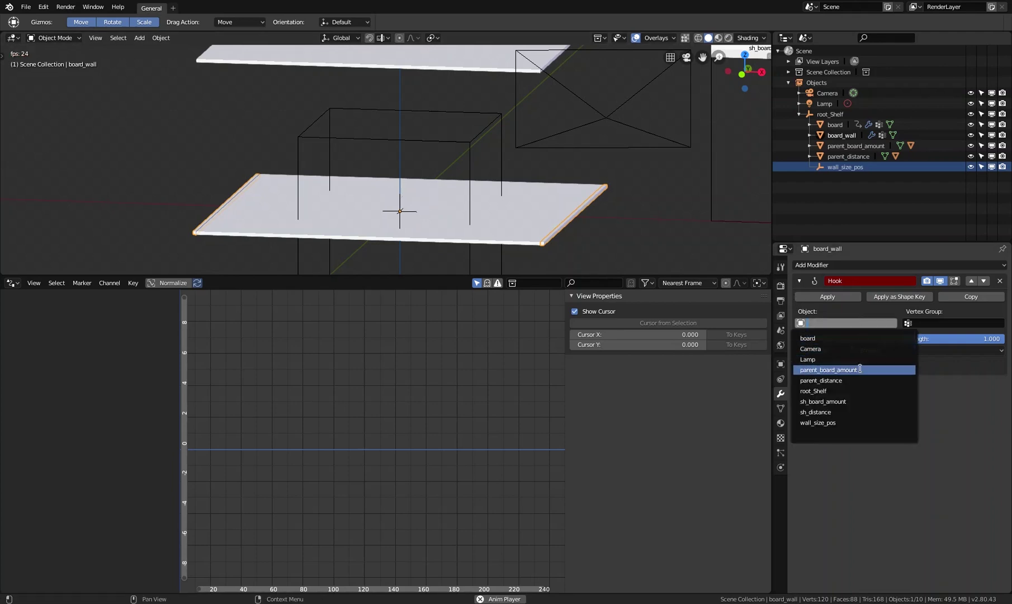
left_click(831, 423)
- Select the wall_size_pos empty on the lowest board and turn on its name display in the viewport
left_click(372, 212)
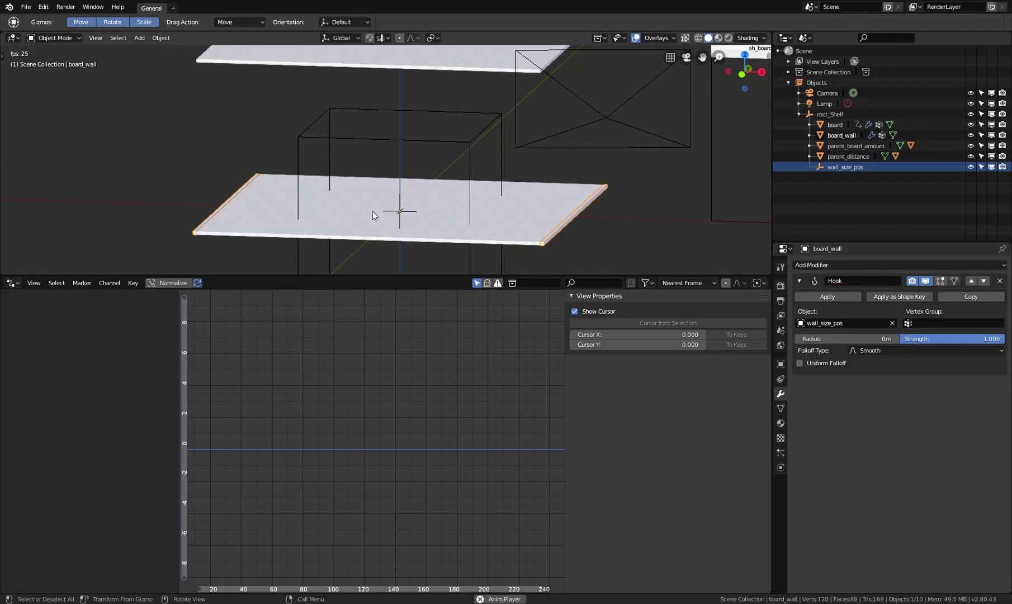
left_click(404, 213)
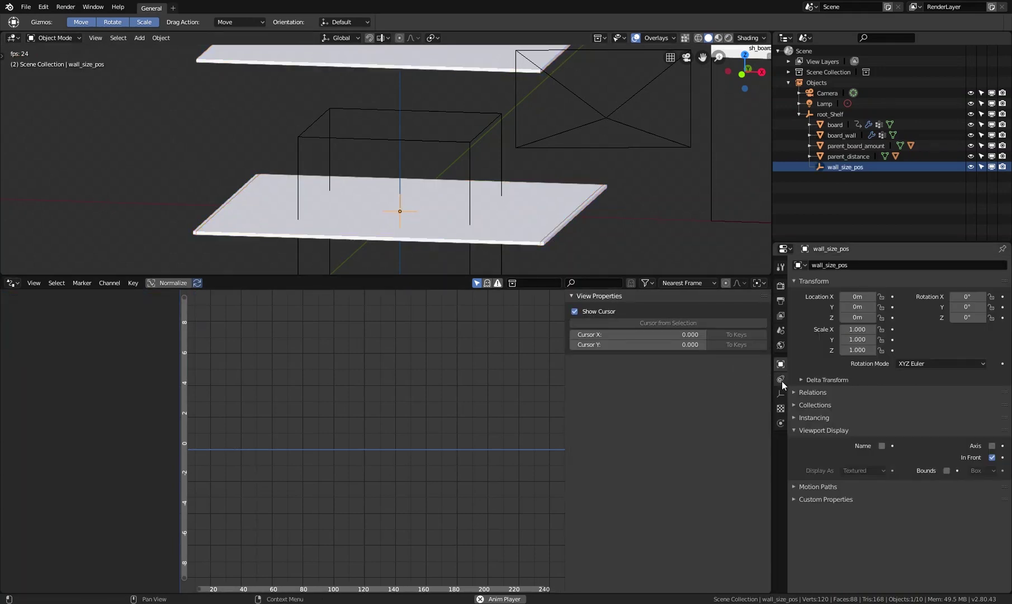
left_click(882, 445)
scroll(426, 201, "up", 4)
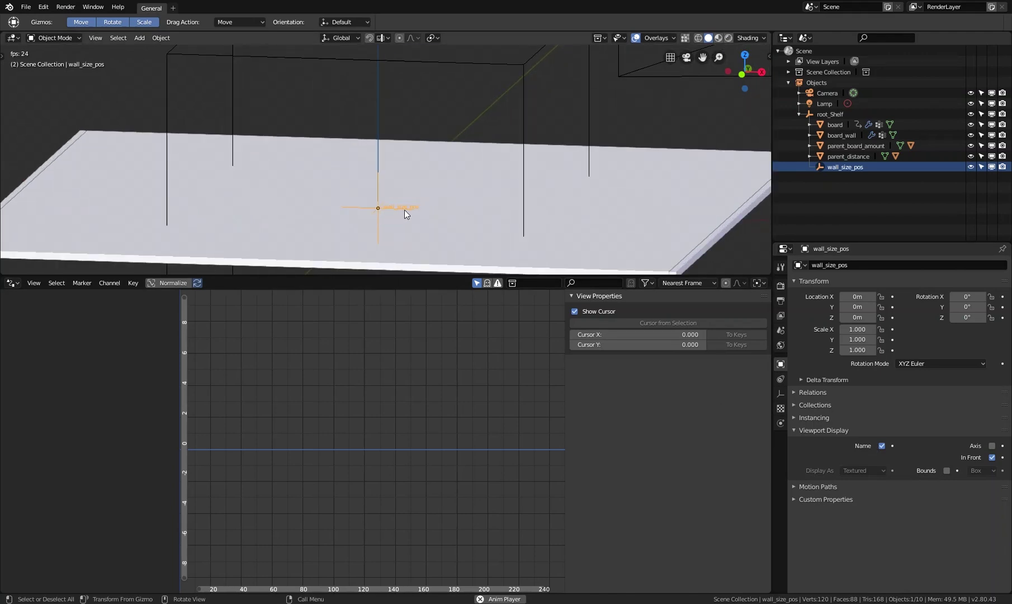
scroll(404, 211, "down", 2)
- Inspect the empty's name label in wireframe shading, and return to solid shading
key("z")
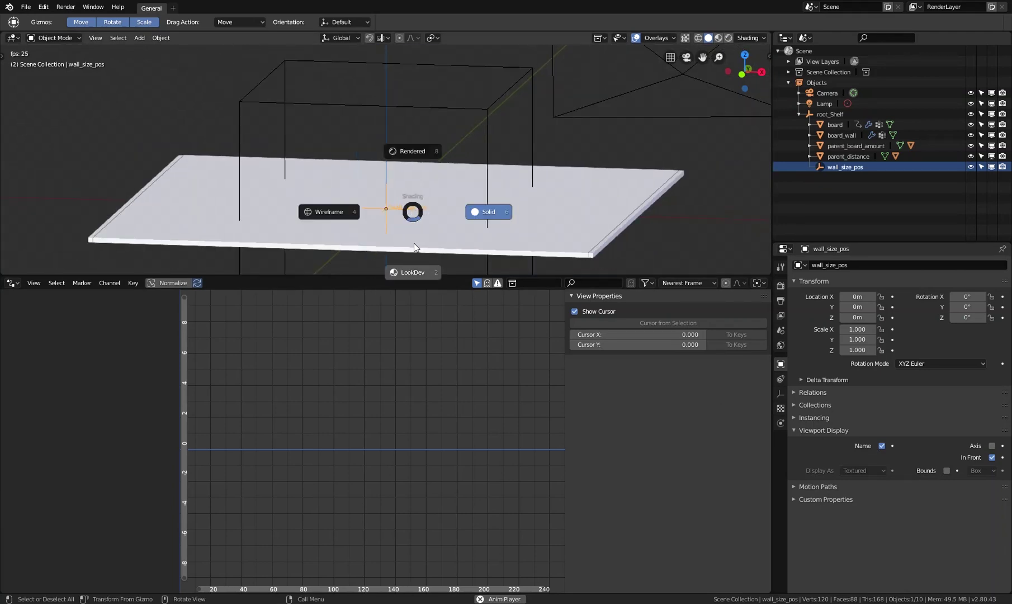
left_click(343, 212)
scroll(395, 224, "up", 3)
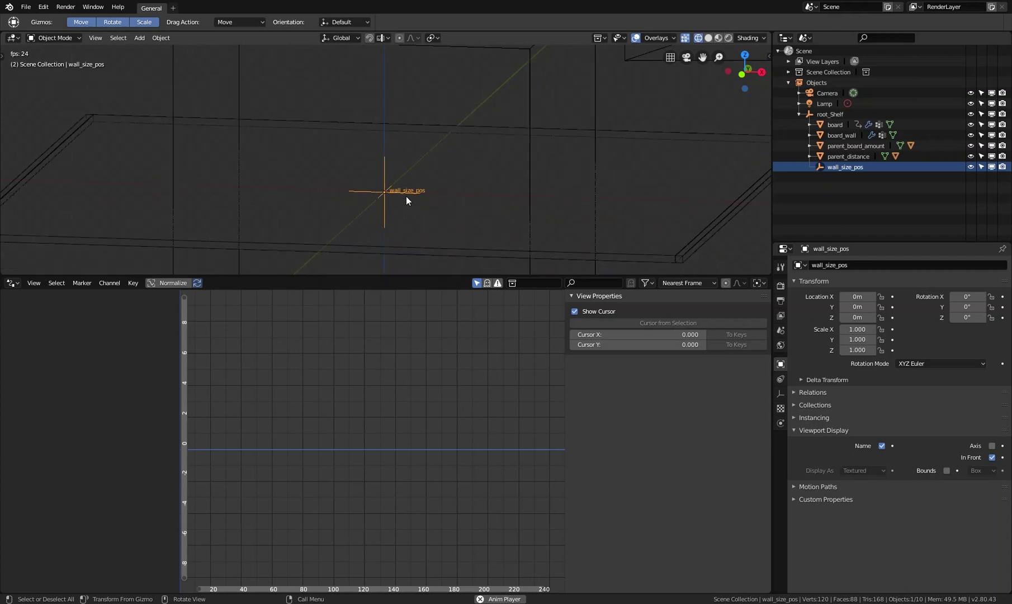
scroll(398, 199, "down", 3)
key("z")
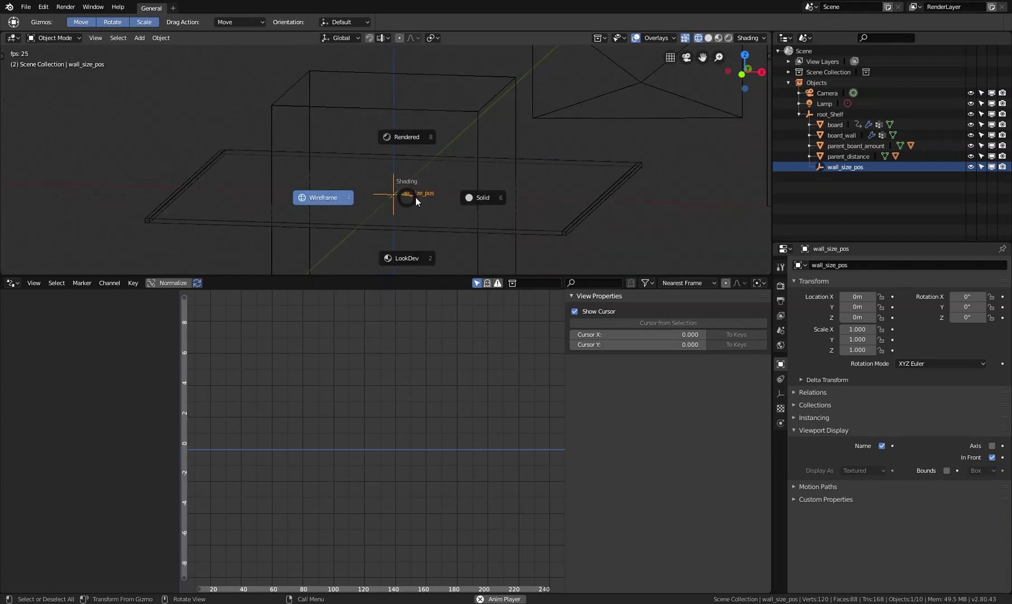
left_click(472, 203)
- Try moving the wall_size_pos empty to test the hook on board_wall, and cancel the move
left_click(602, 204)
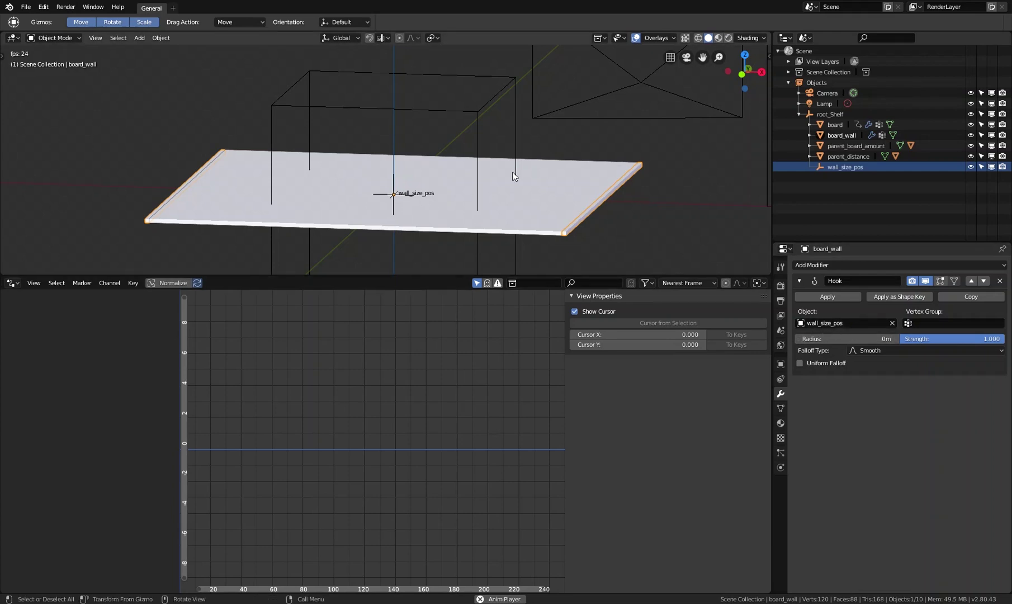
left_click(396, 199)
left_click(395, 203)
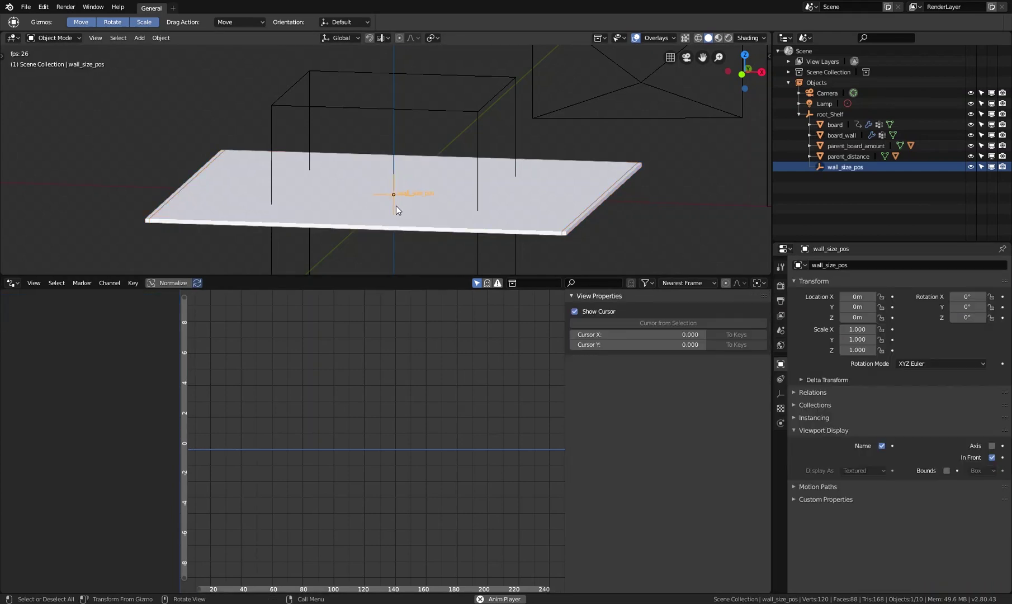
key("g")
key("Escape")
- Set the vertex group of board_wall's Hook modifier to Hook_Group
left_click(601, 203)
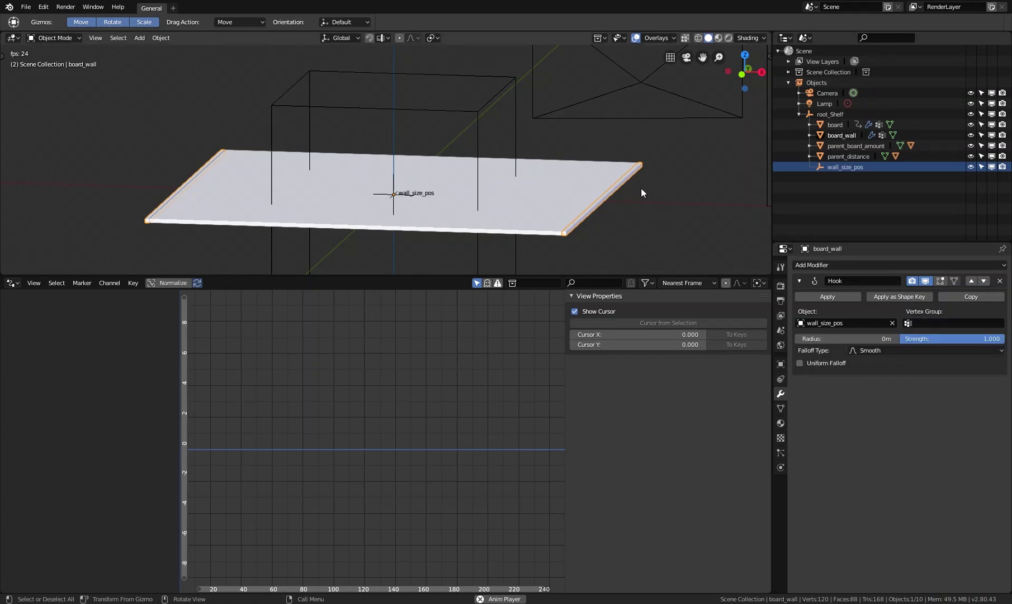
left_click(943, 322)
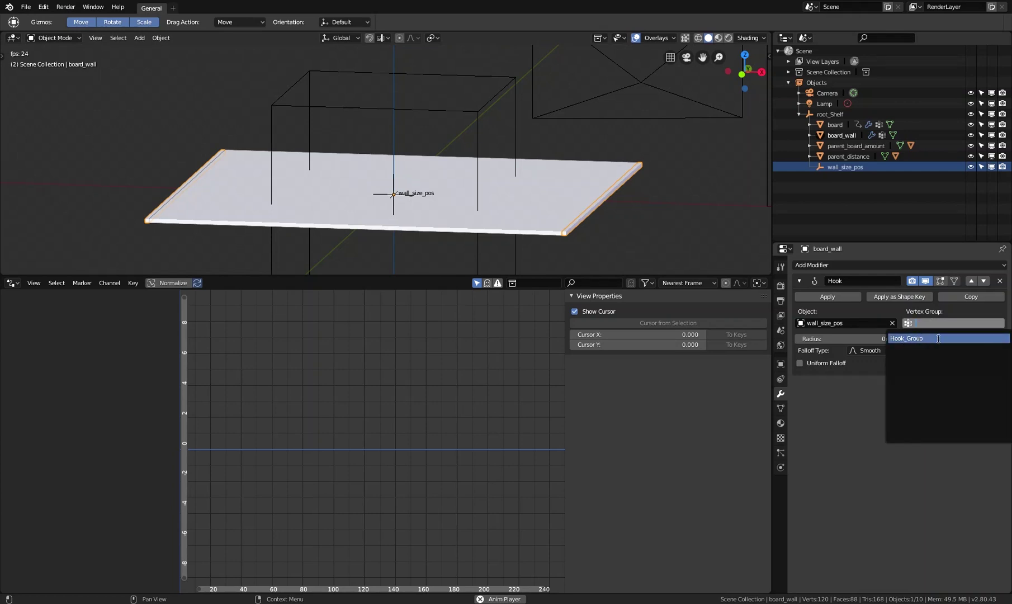
left_click(938, 338)
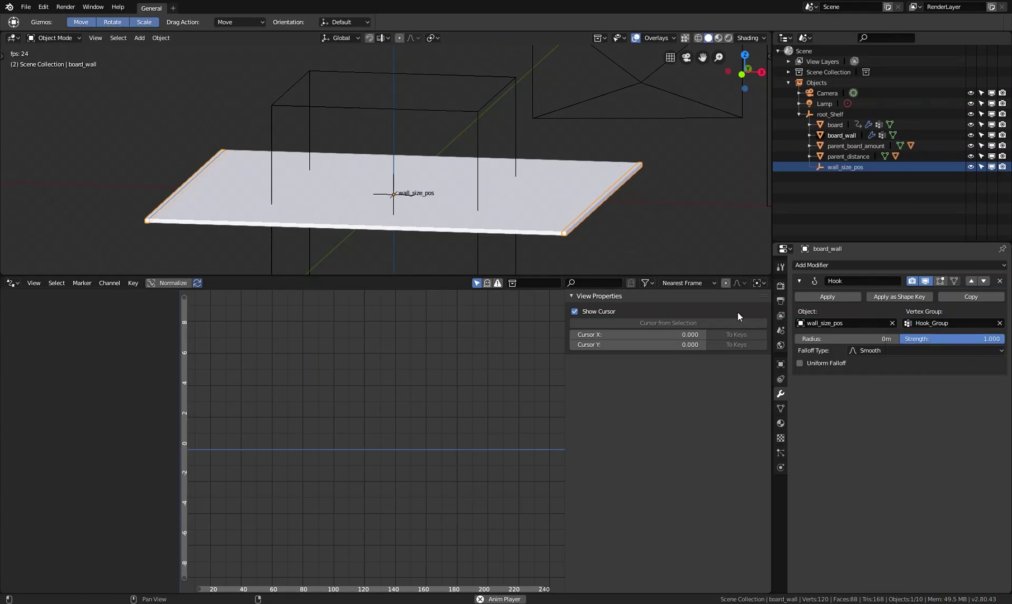
- Try raising the wall_size_pos empty about 0.42 m along Z to test the wall height, and cancel the move
left_click(395, 196)
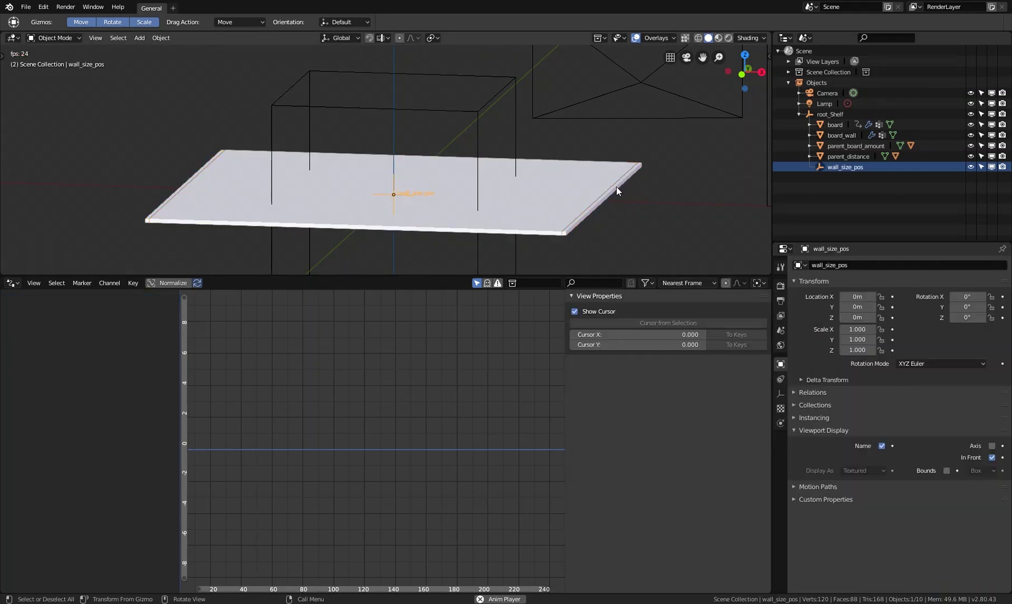
key("g")
key("z")
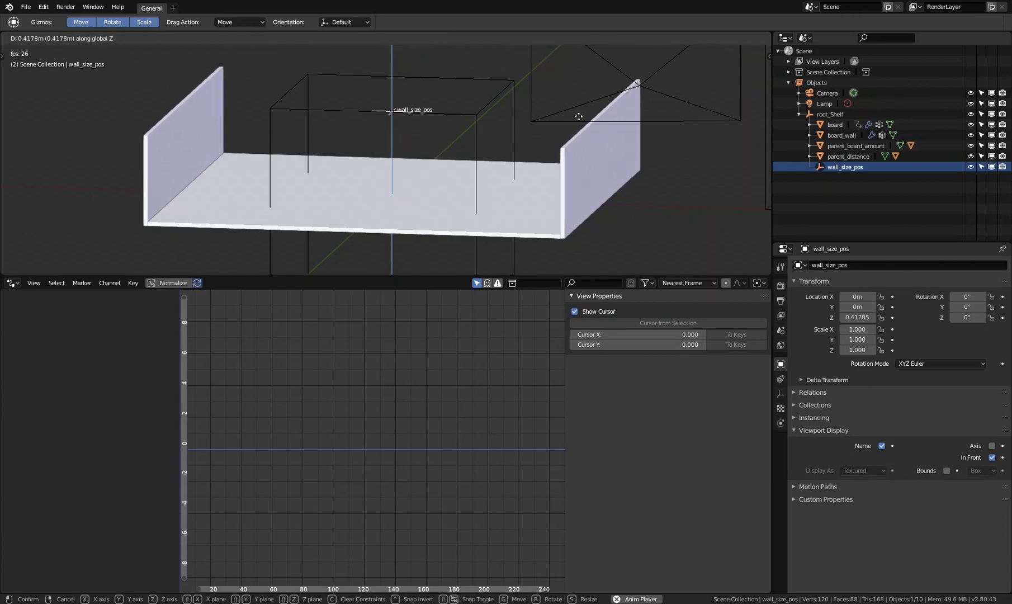
key("Escape")
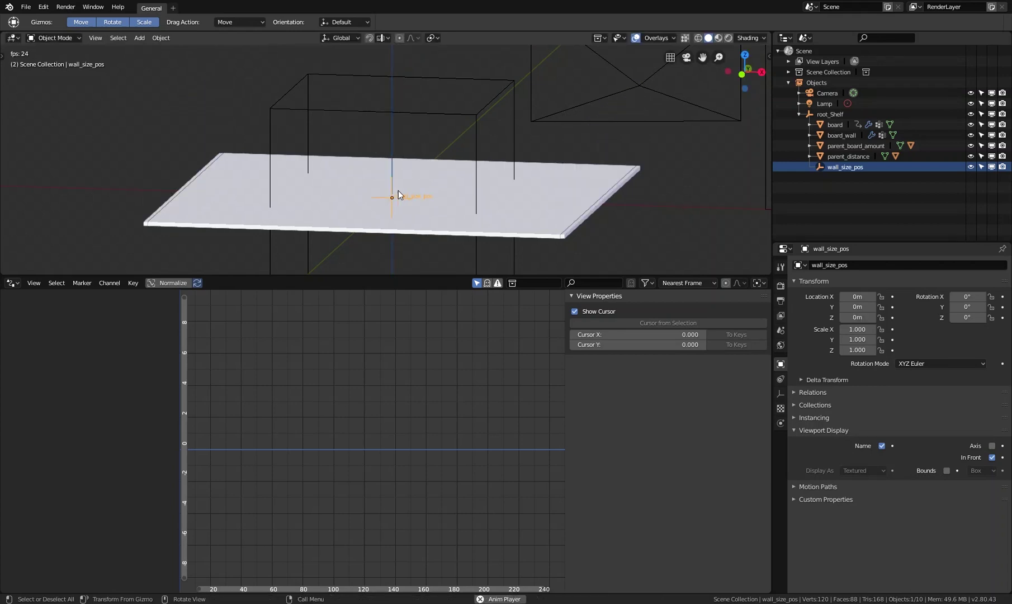
key("g")
key("z")
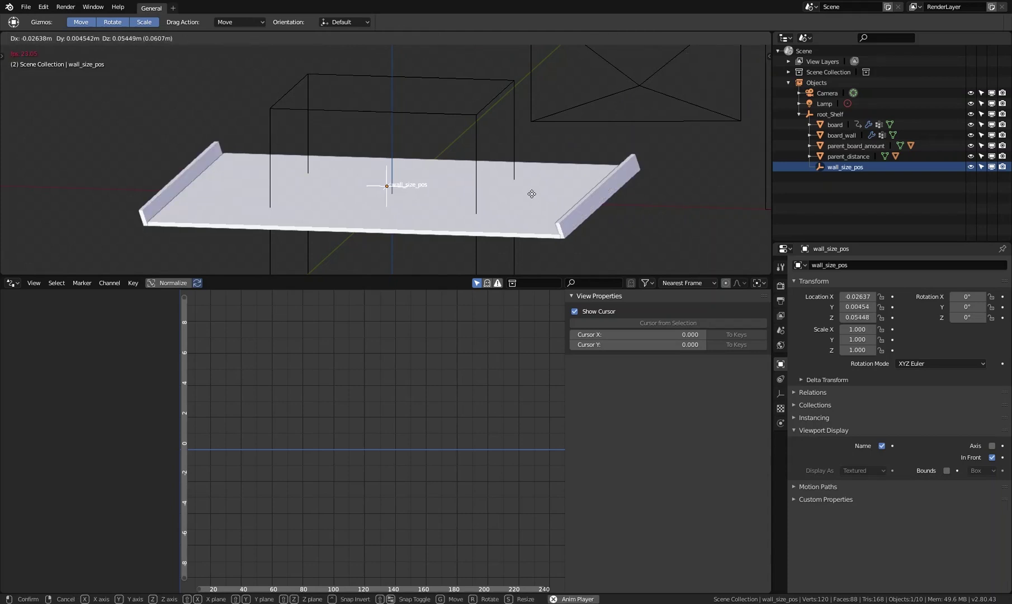
key("Escape")
- Add a driver to the Z location of the wall_size_pos empty
middle_click_drag(567, 165, 351, 220)
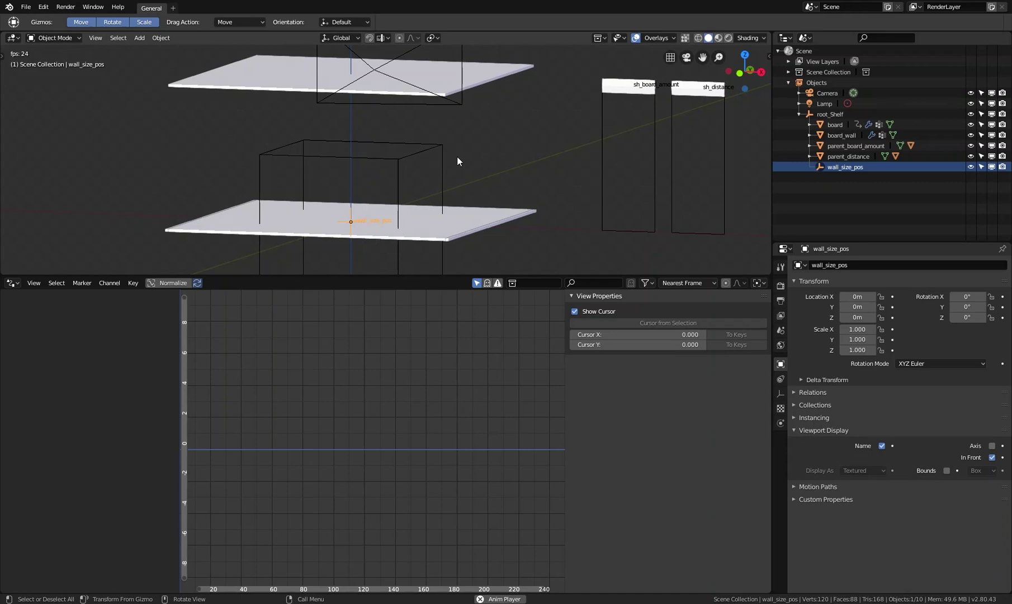
scroll(578, 126, "down", 4, "ctrl")
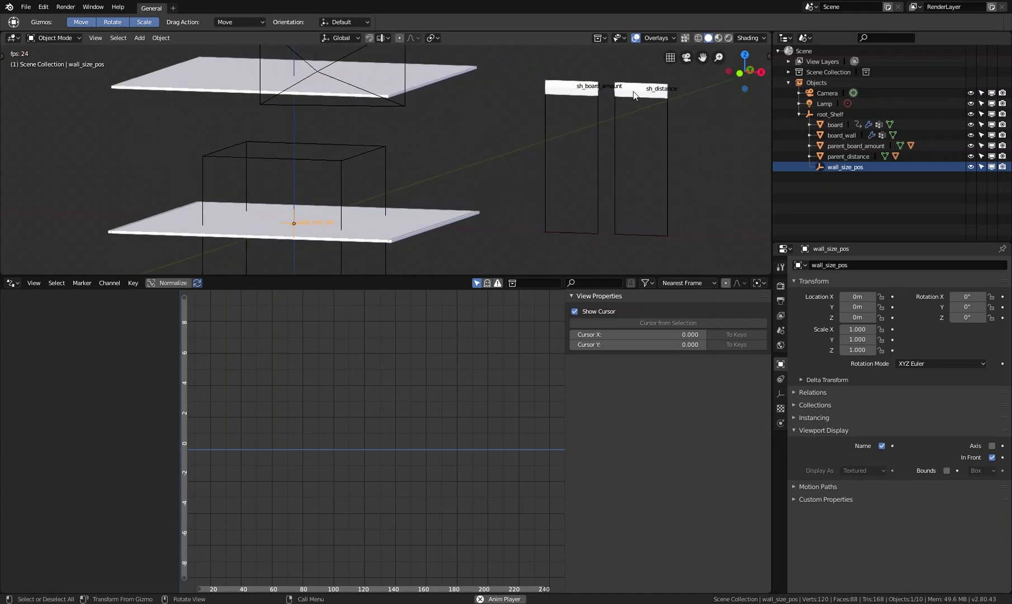
scroll(310, 206, "up", 3)
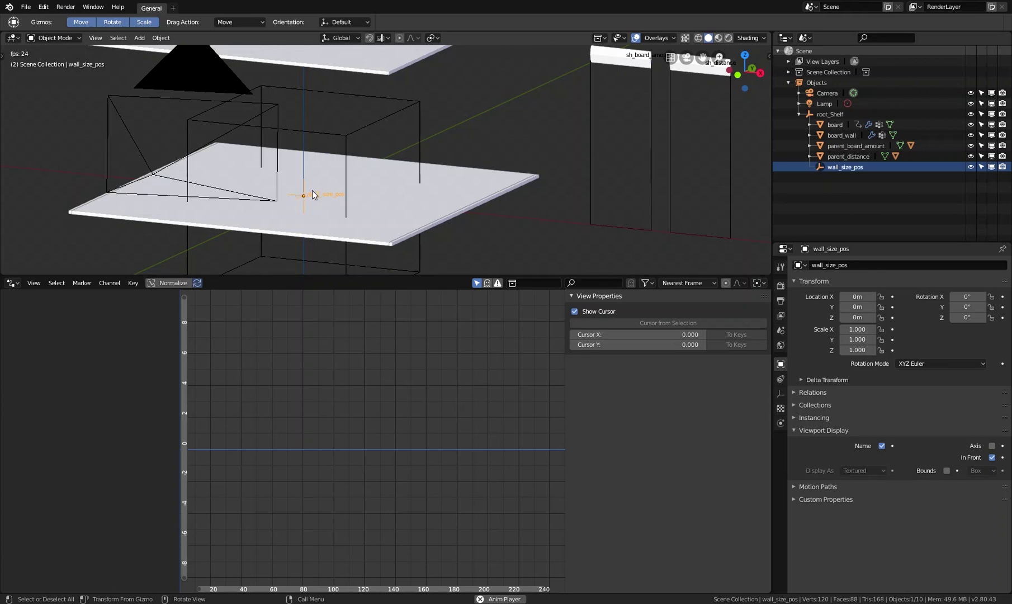
left_click(693, 68)
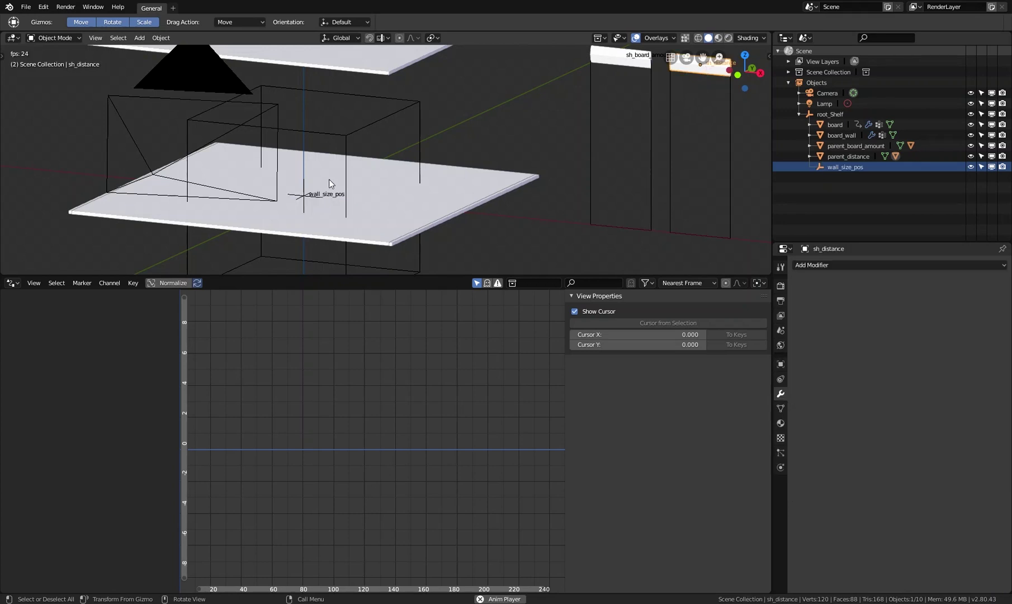
left_click(303, 196)
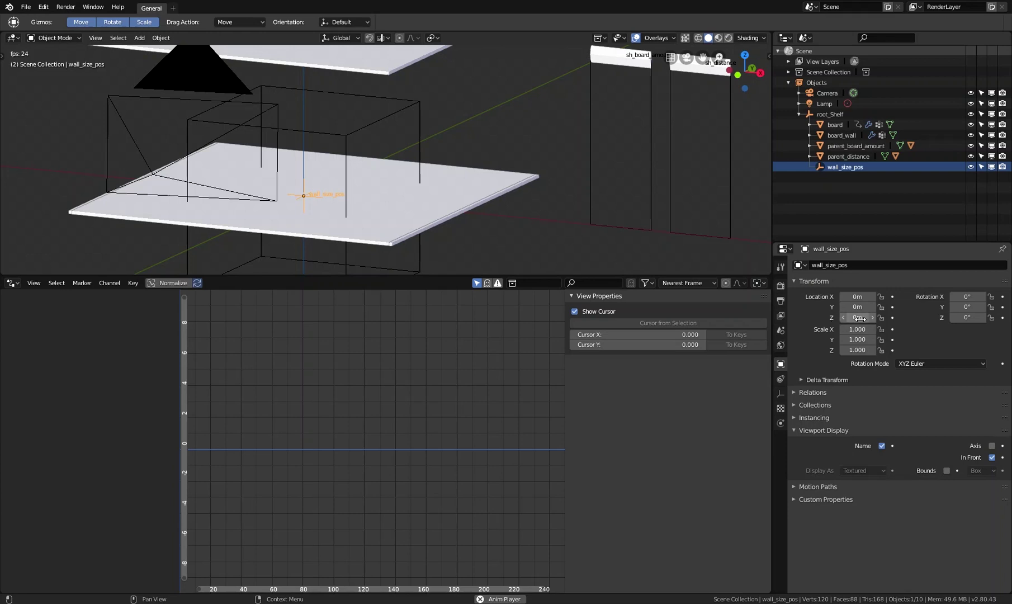
mouse_move(853, 317)
left_mouse_down()
mouse_move(875, 317)
mouse_move(856, 317)
left_mouse_up()
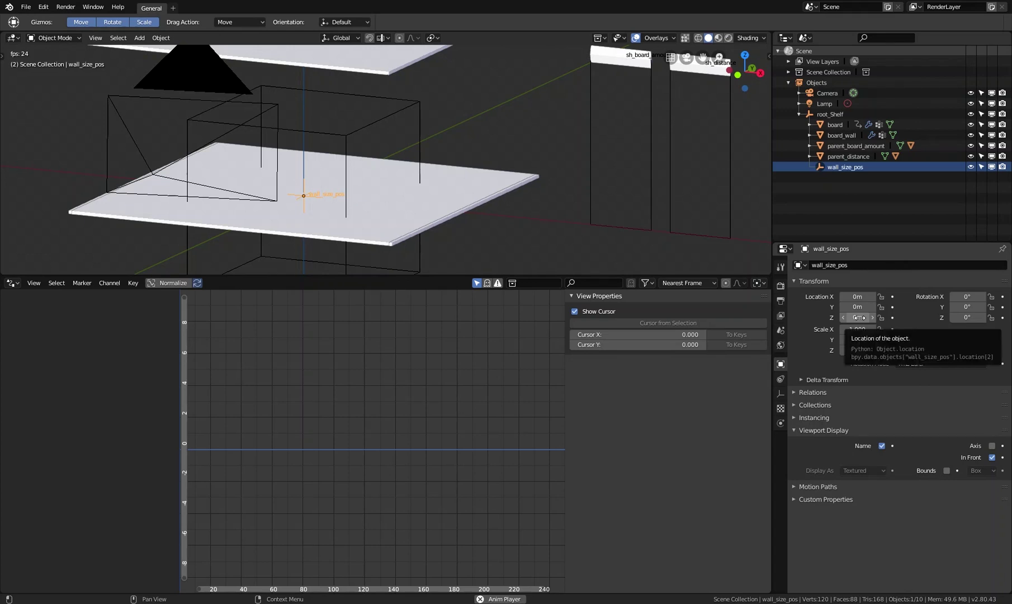
right_click(858, 317)
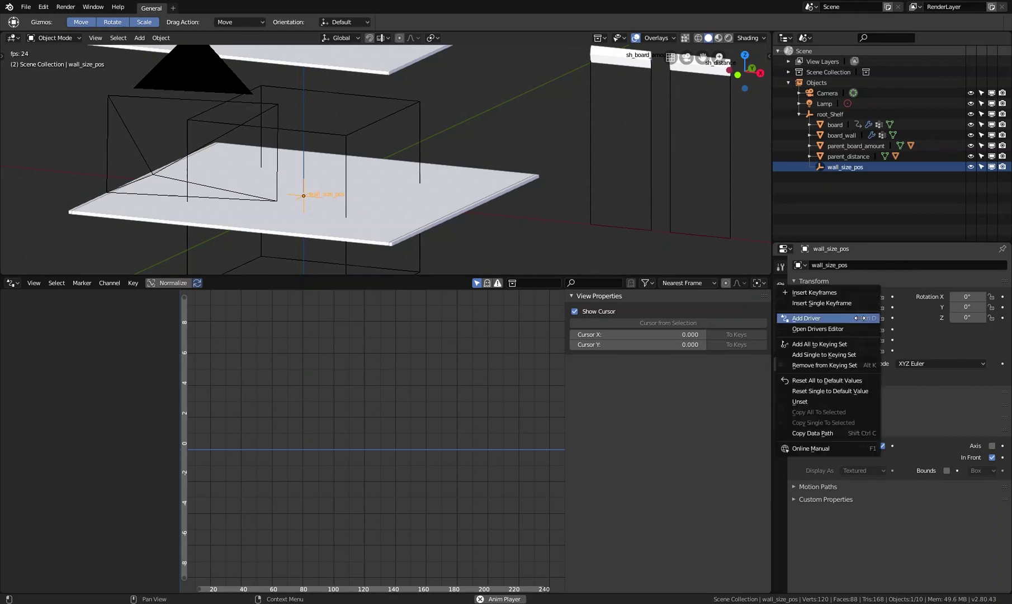
left_click(820, 318)
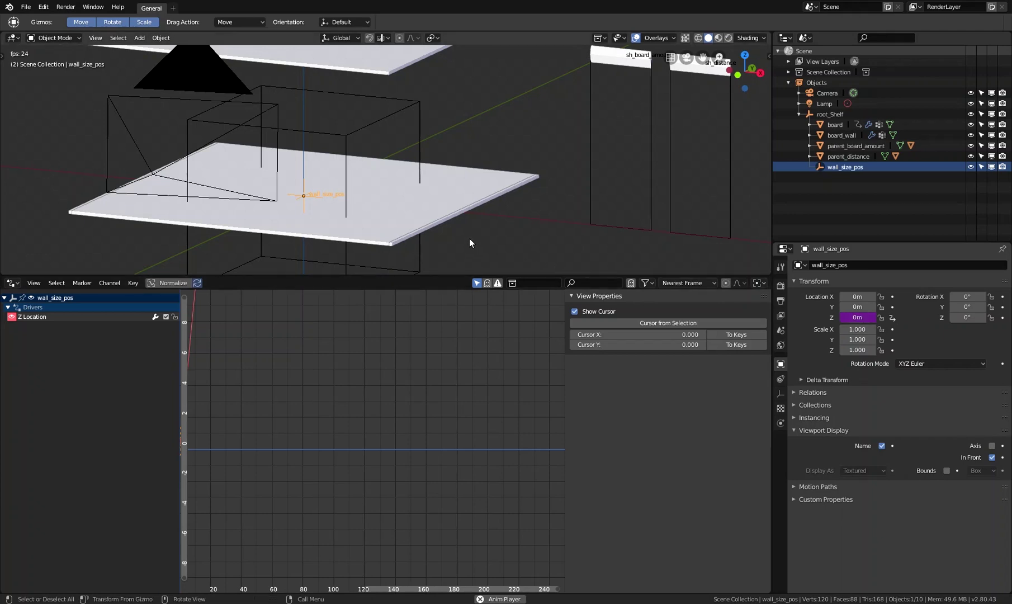
- Set the scripted expression of wall_size_pos's Z Location driver to var
scroll(643, 152, "down", 3)
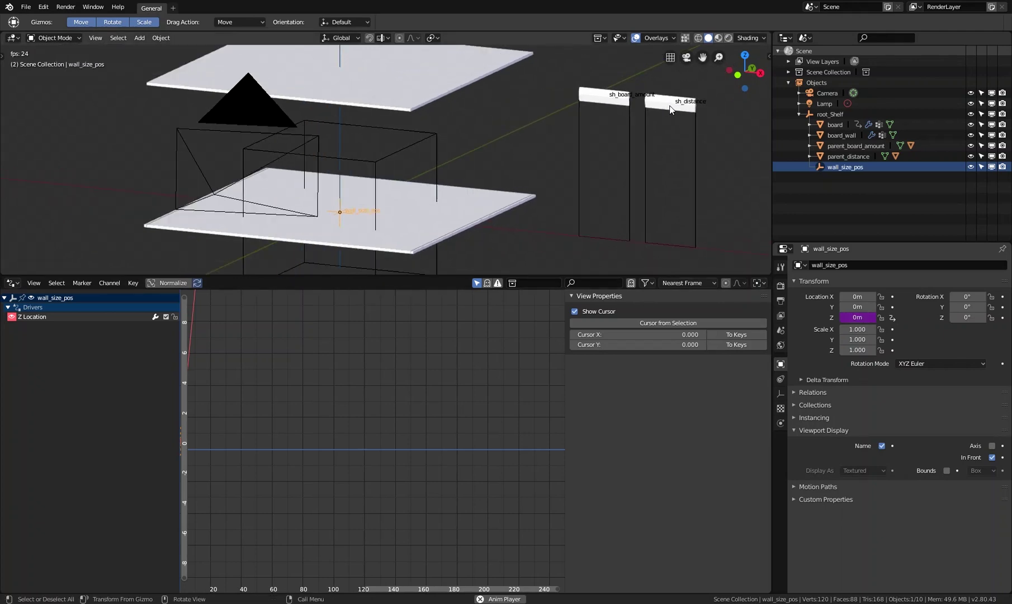
left_click(65, 317)
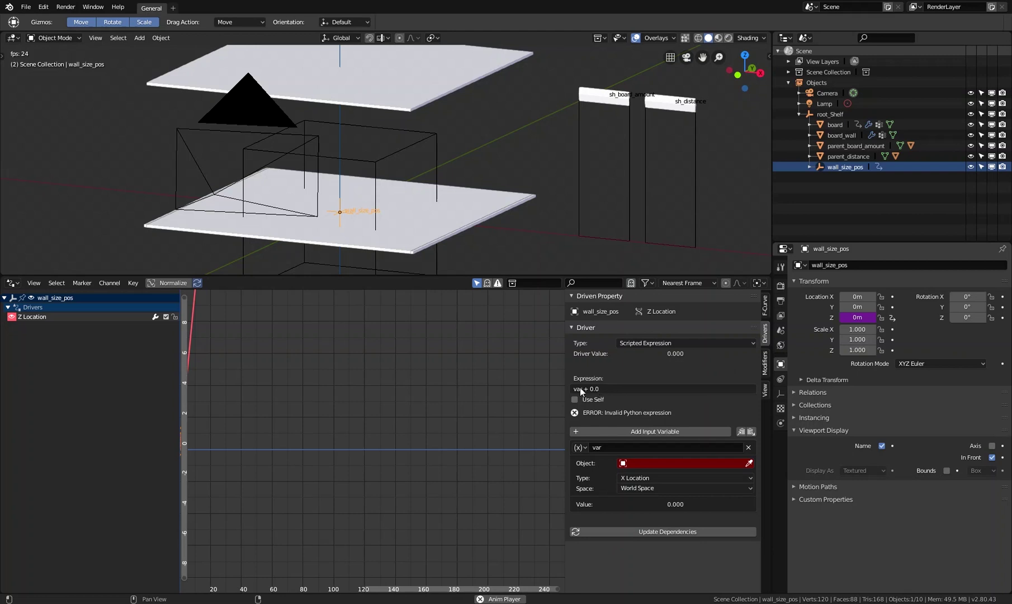
left_click(609, 389)
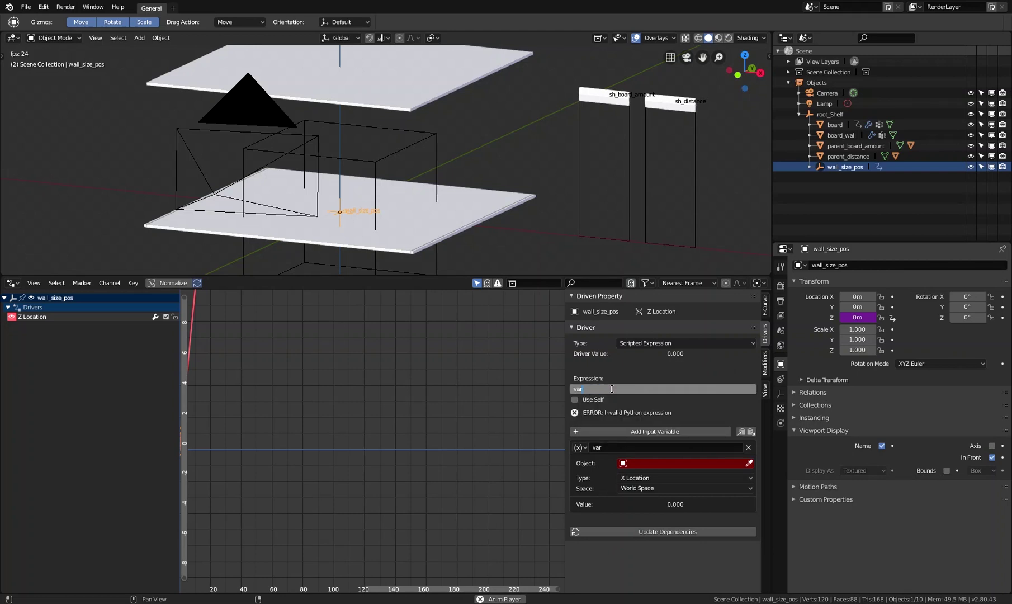
key("Return")
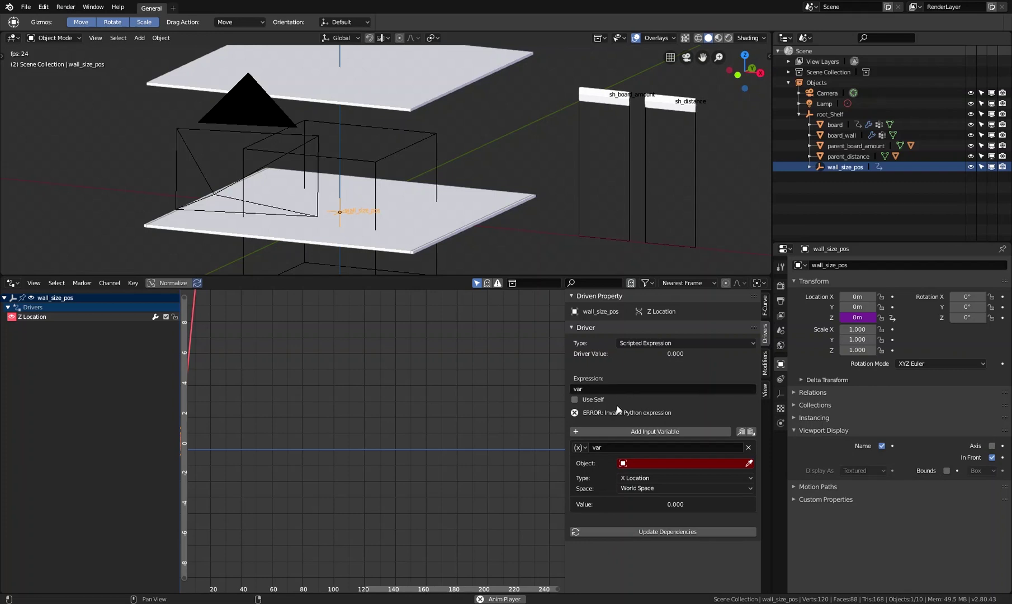
- Make the driver variable read the Z Location of sh_distance in Local Space
left_click(659, 478)
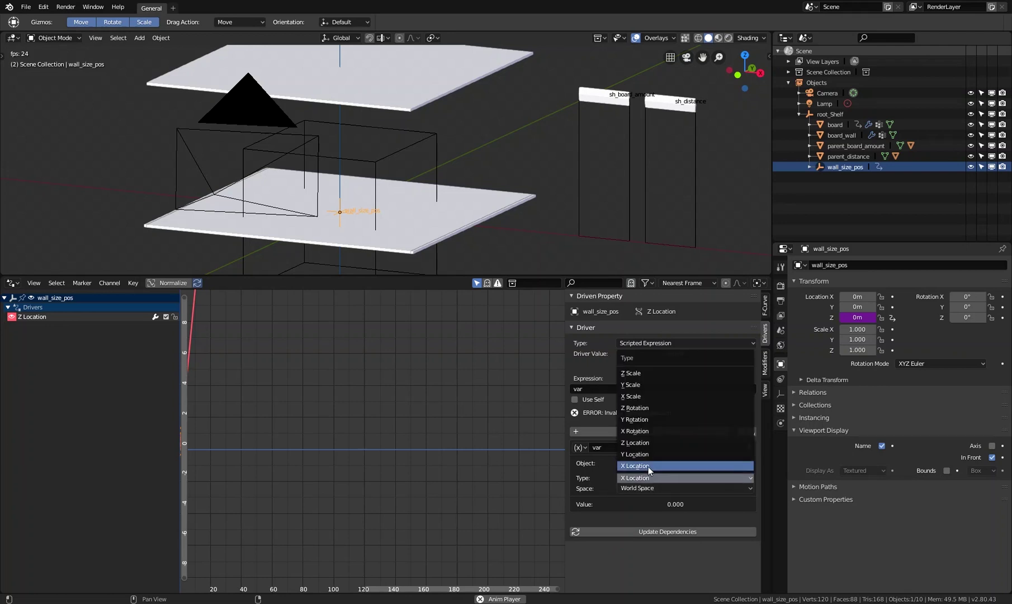
left_click(645, 442)
left_click(661, 488)
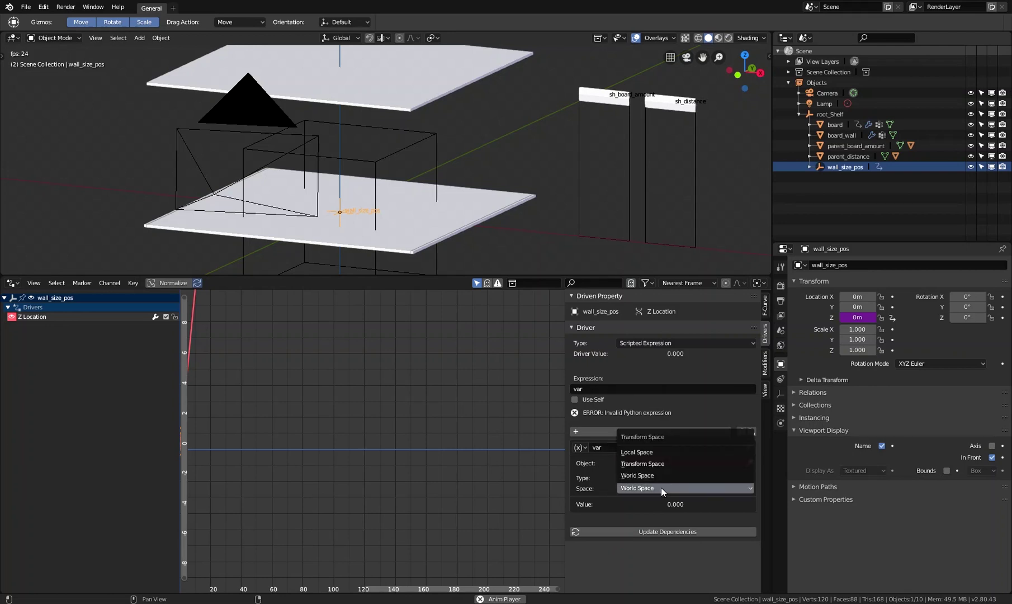
left_click(658, 453)
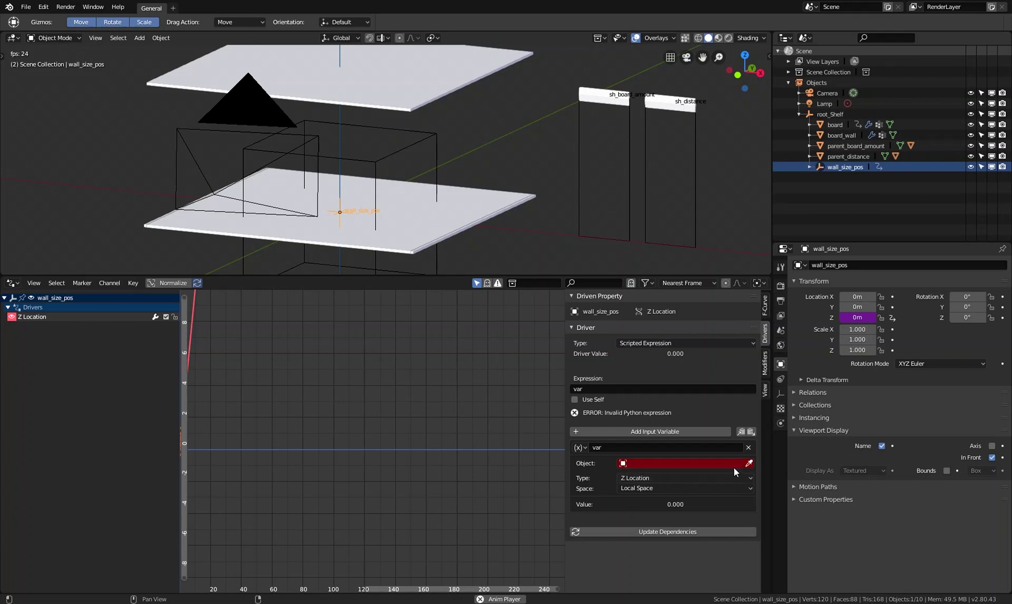
left_click(748, 463)
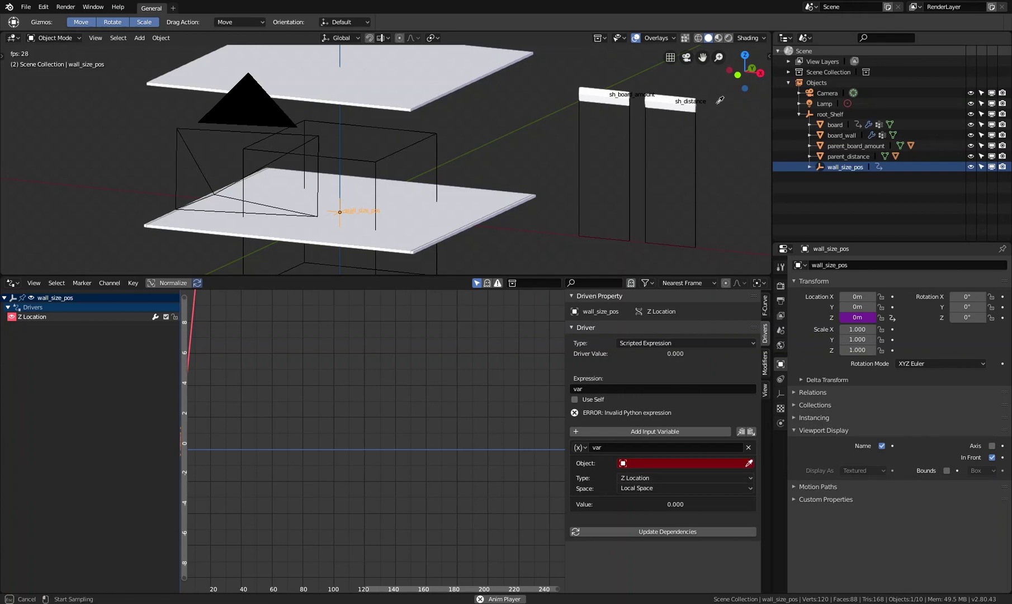
left_click(679, 105)
key("Home")
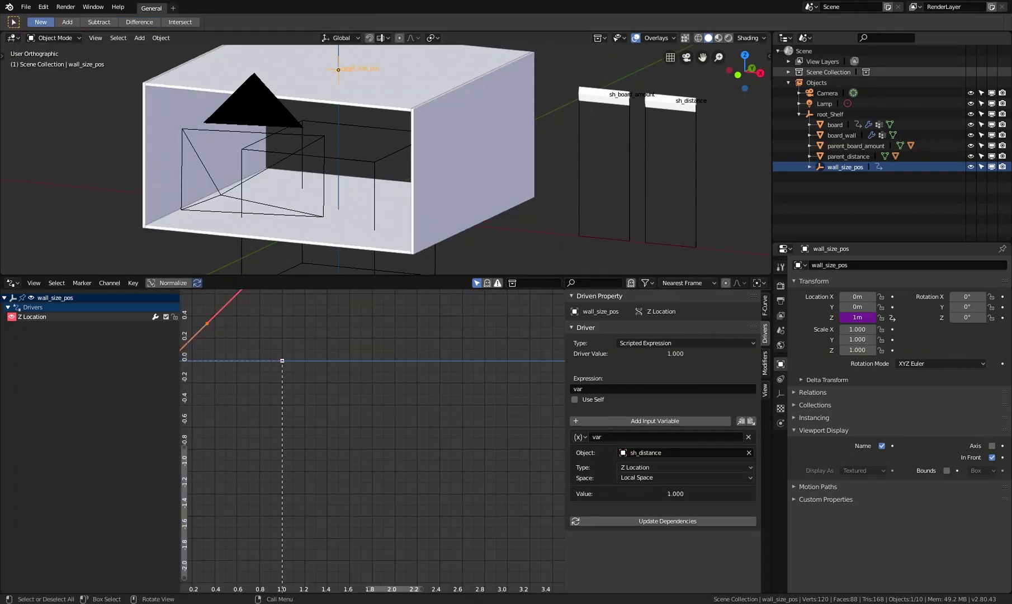
- Lower the sh_distance slider to slightly below the middle of its range to test the driven wall height
left_click(665, 106)
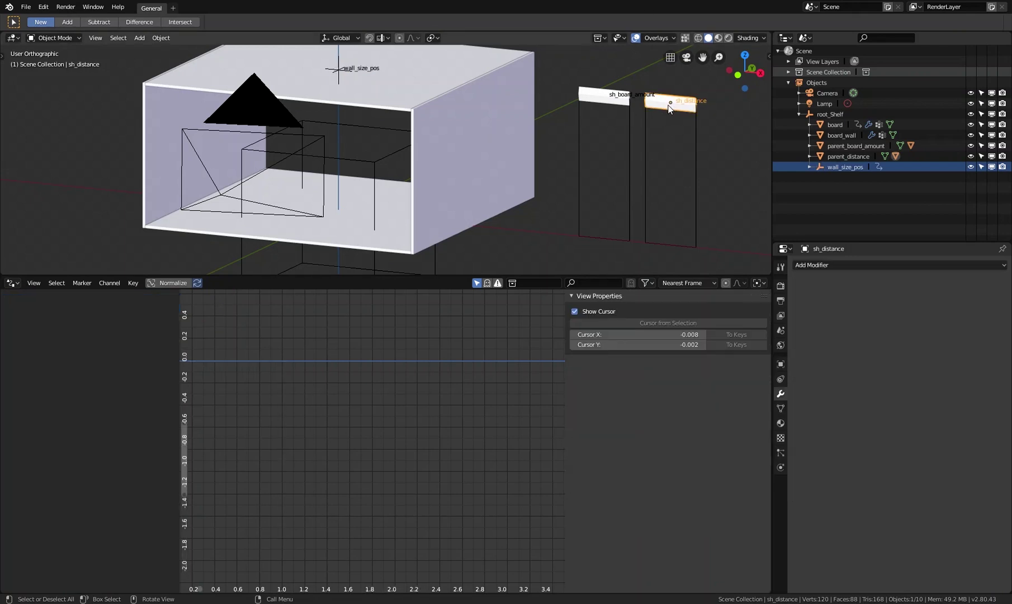
key("g")
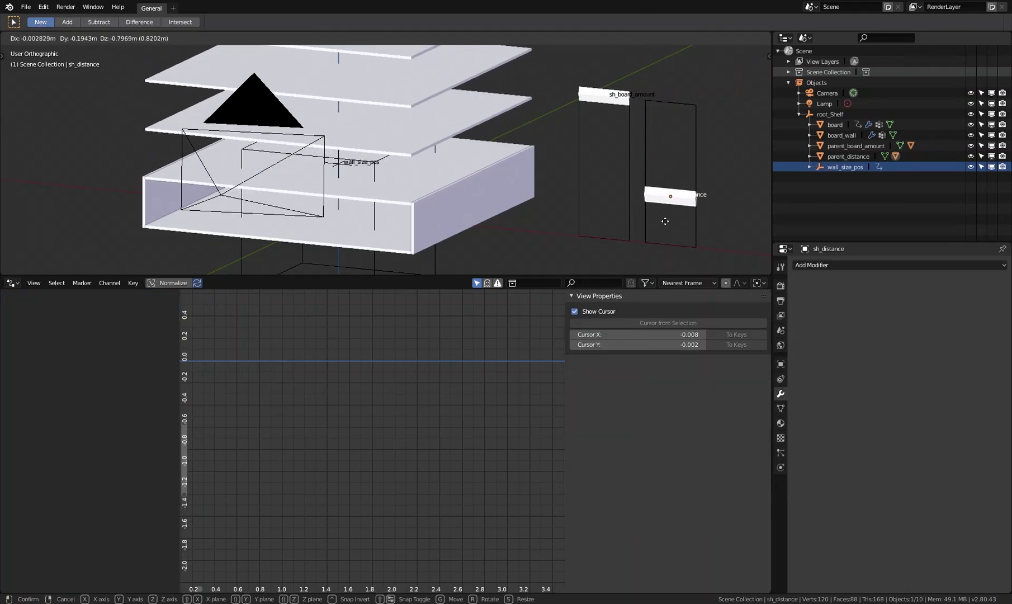
left_click(673, 205)
scroll(524, 166, "down", 2)
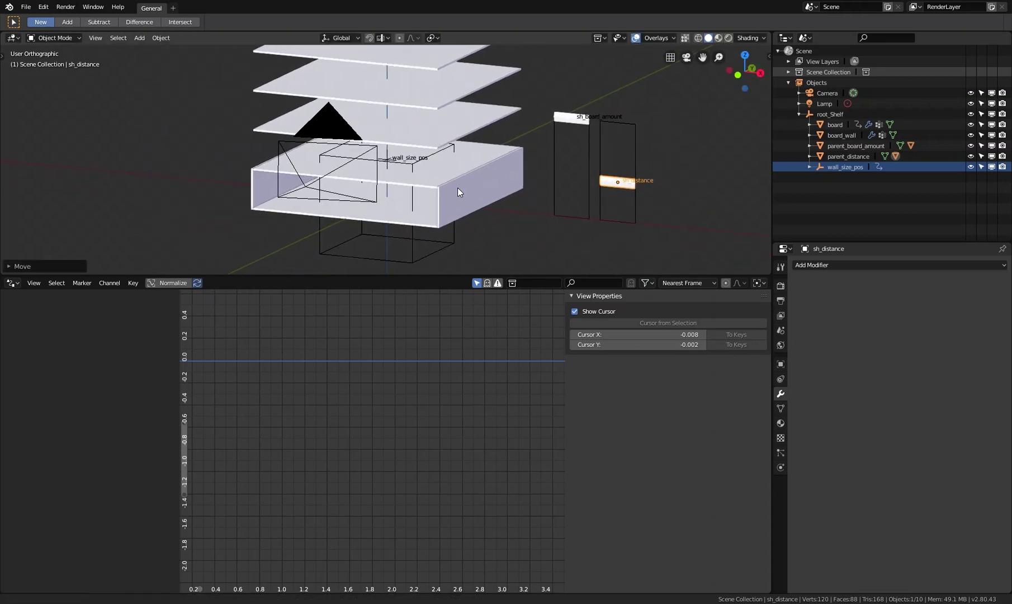
scroll(451, 182, "up", 2)
- Lower the sh_board_amount slider until the shelf has three boards
left_click(586, 113)
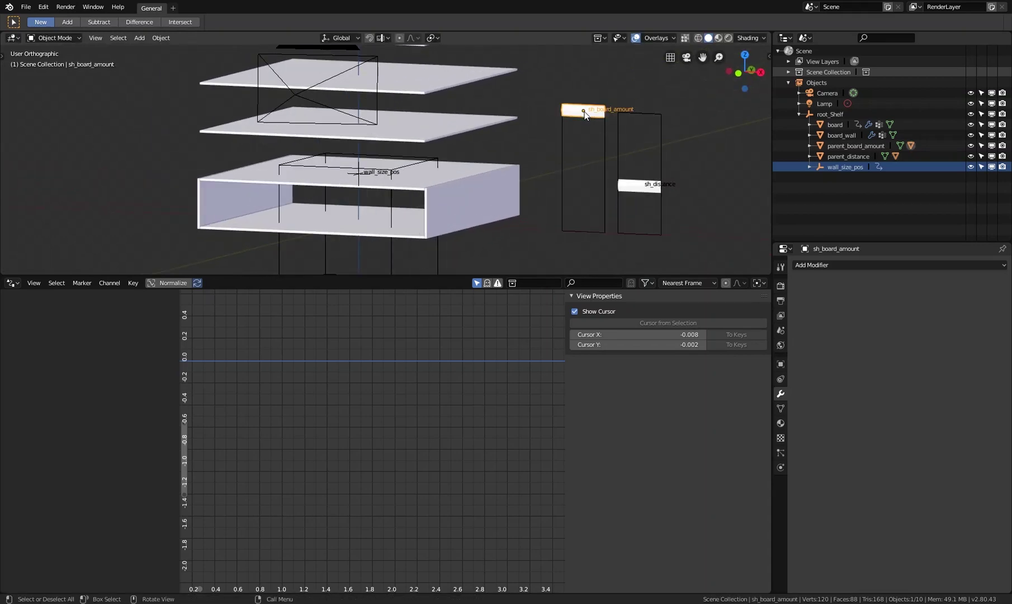
key("g")
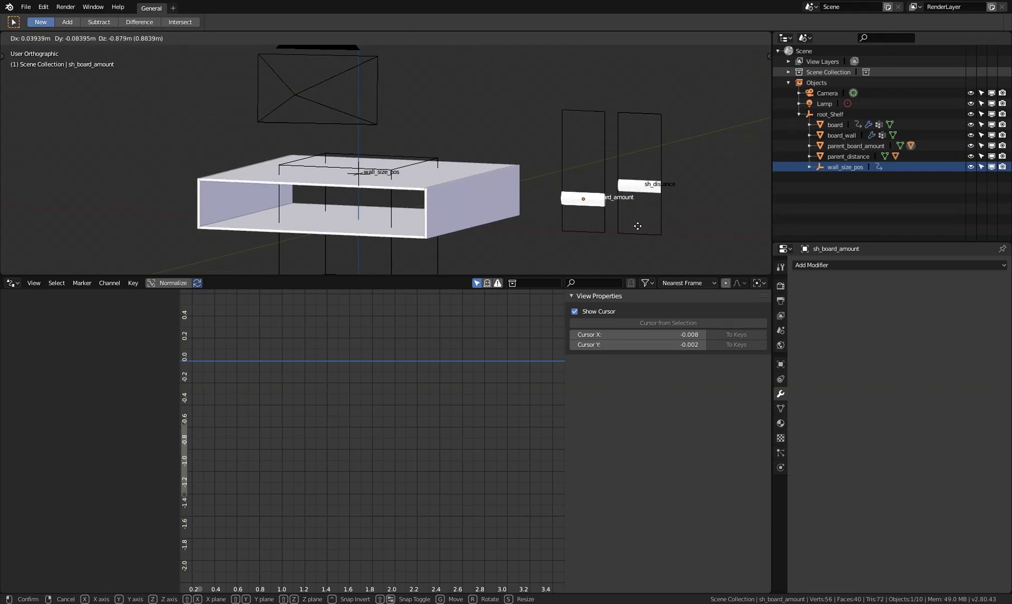
left_click(637, 211)
scroll(464, 153, "down", 2)
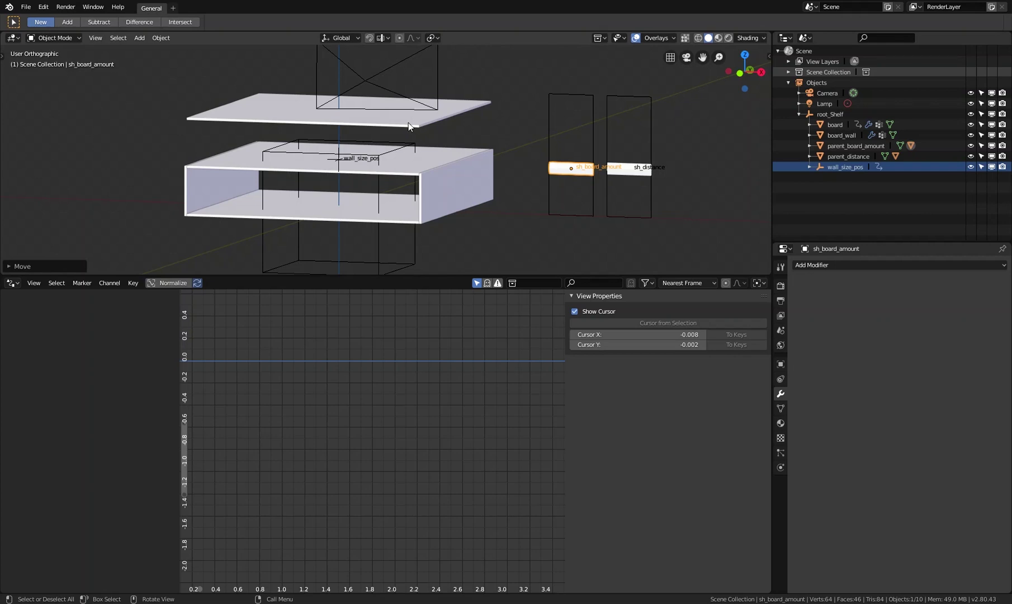
middle_click_drag(409, 122, 455, 170, "shift")
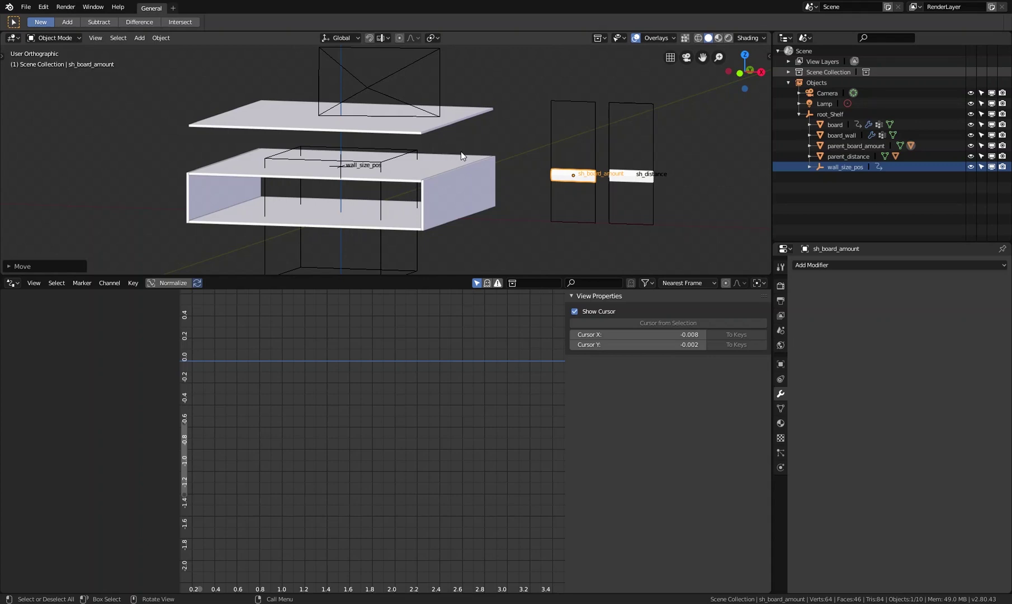
- Add an Array modifier to board_wall and place it above the Hook modifier in the stack
left_click(465, 176)
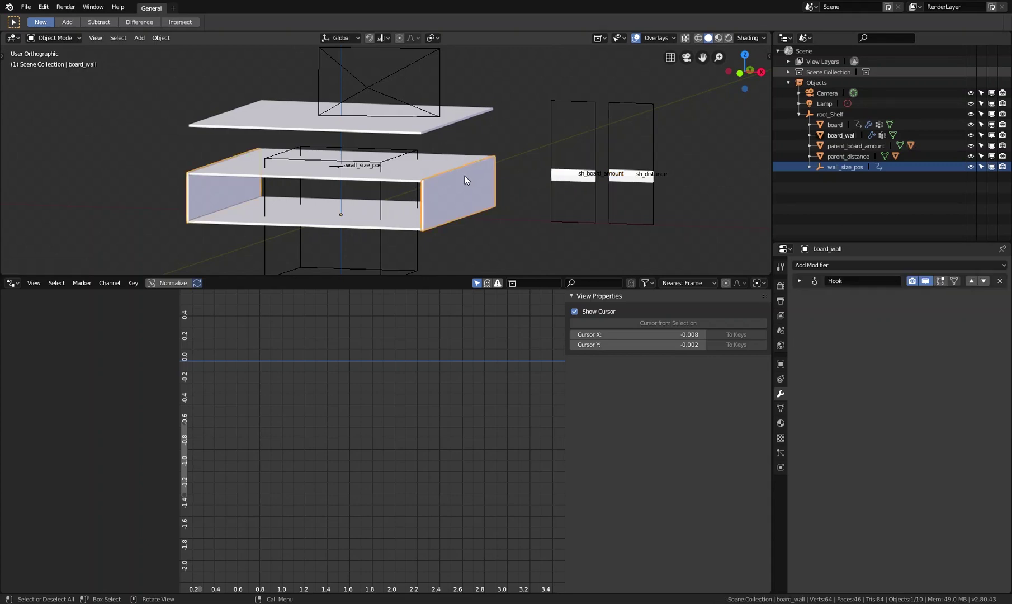
left_click(859, 267)
left_click(811, 290)
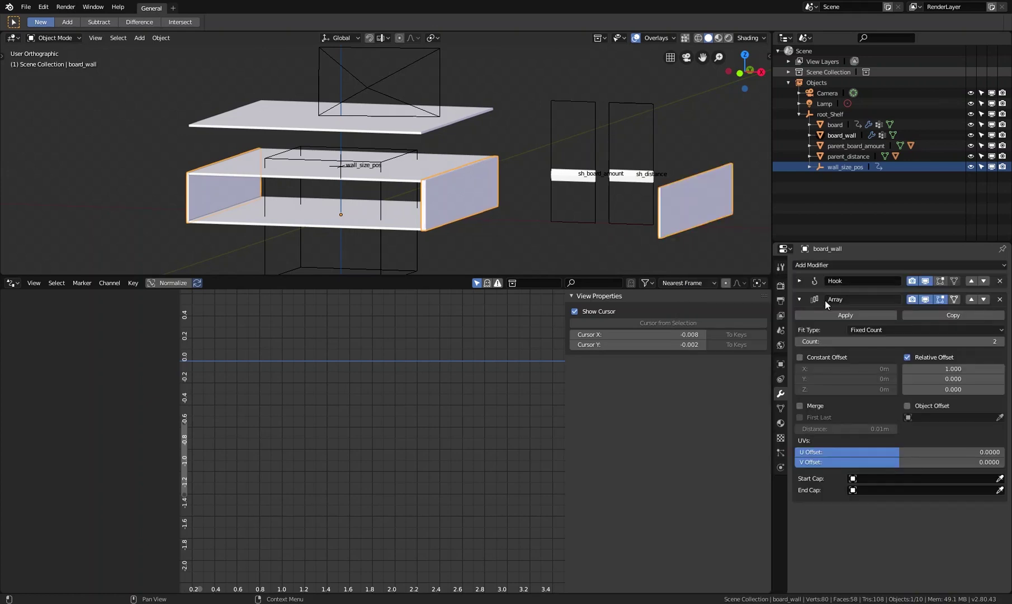
left_click(972, 300)
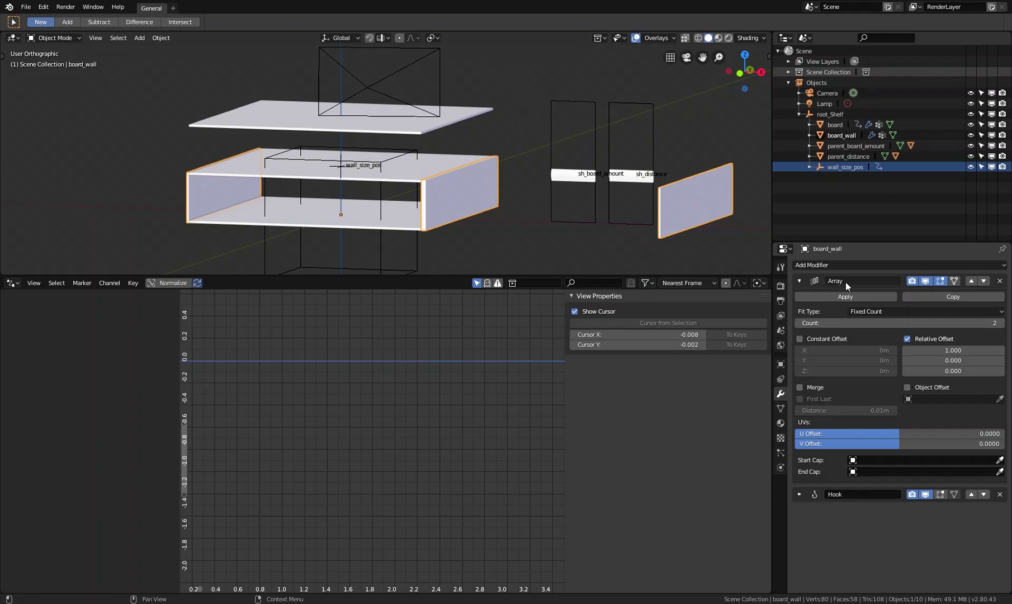
left_click(799, 281)
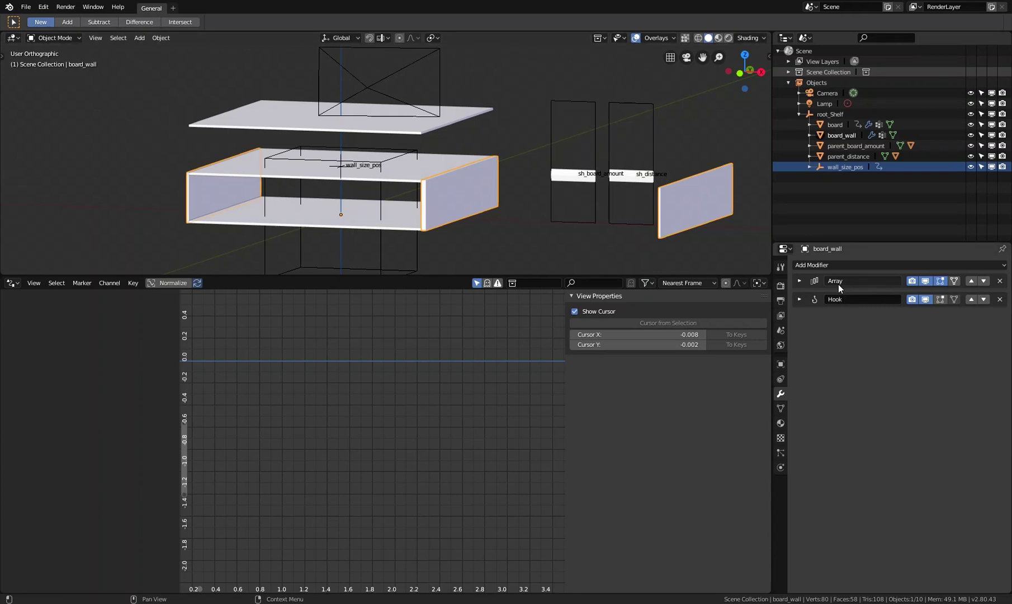
left_click(799, 281)
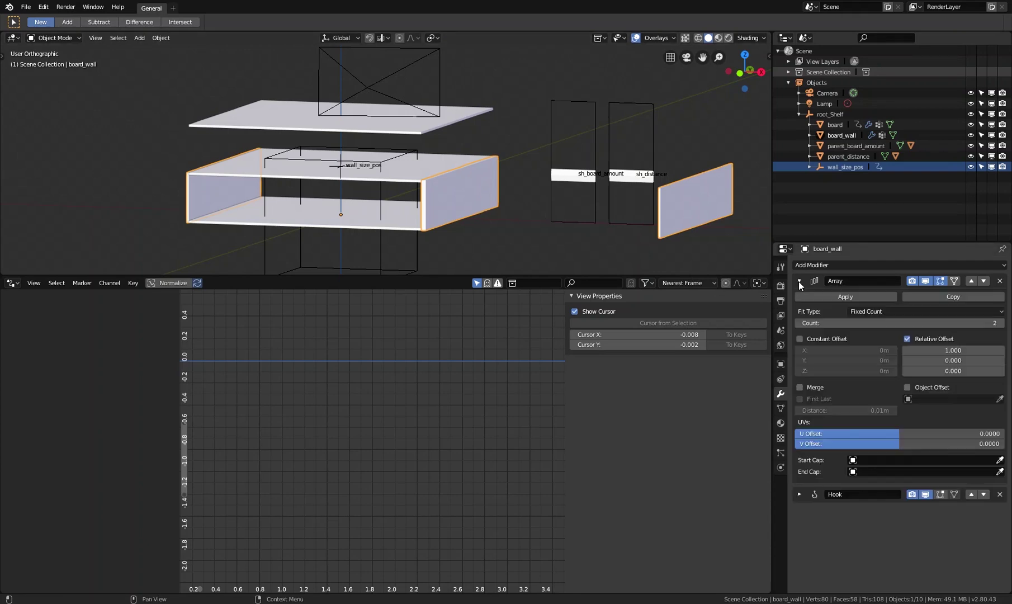
- Set the X relative offset of board_wall's Array modifier to 0
scroll(447, 179, "up", 2)
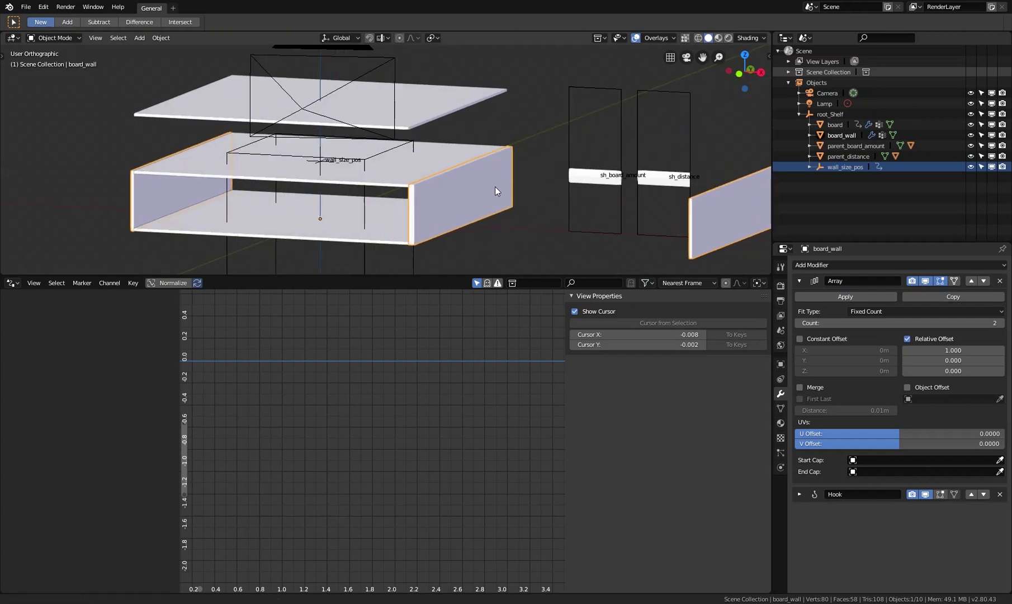
middle_click_drag(495, 186, 441, 183, "shift")
scroll(444, 185, "down", 1)
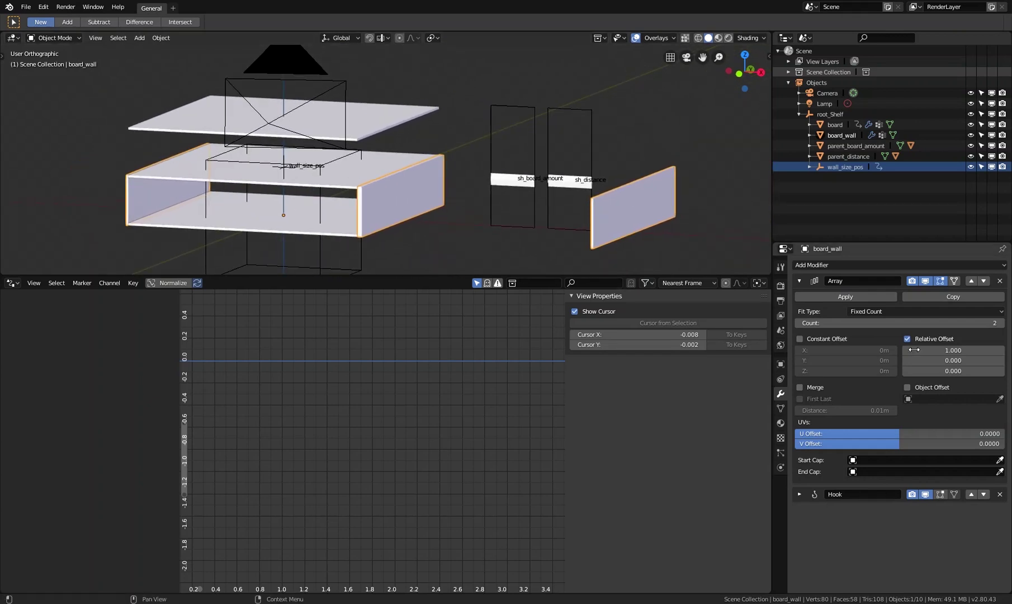
left_click(968, 350)
type("0")
key("Return")
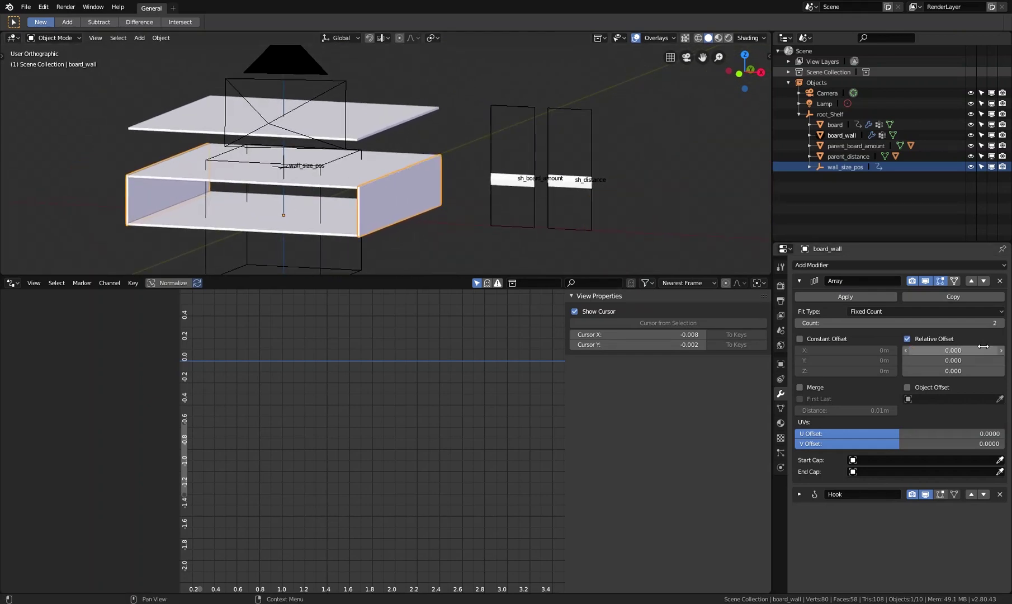
- Set the Z relative offset of board_wall's Array modifier to 1 so the walls stack upward
left_click(995, 371)
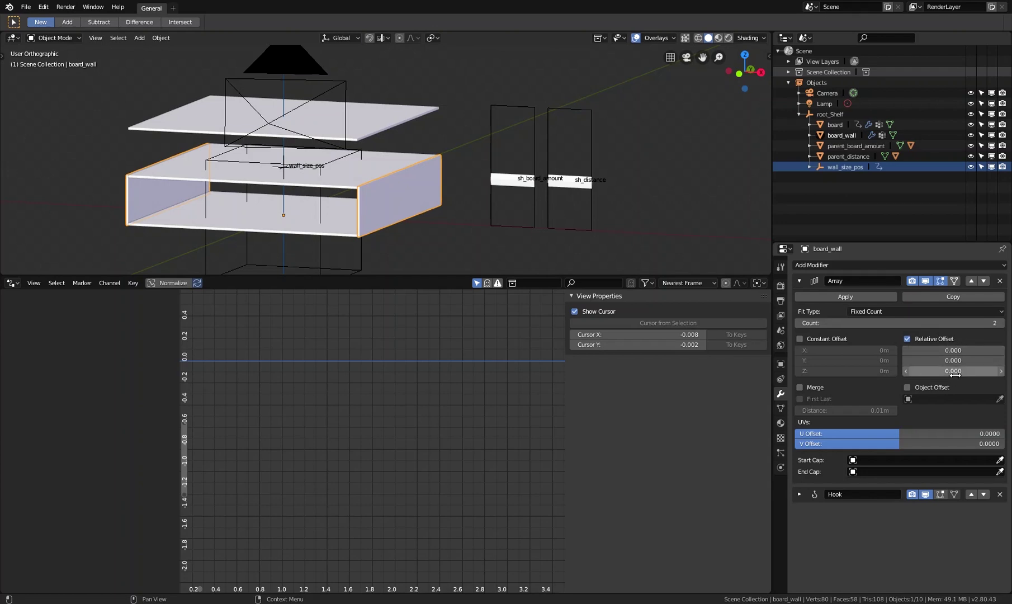
type("0.0")
key("BackSpace")
key("BackSpace")
key("BackSpace")
type("1")
key("Return")
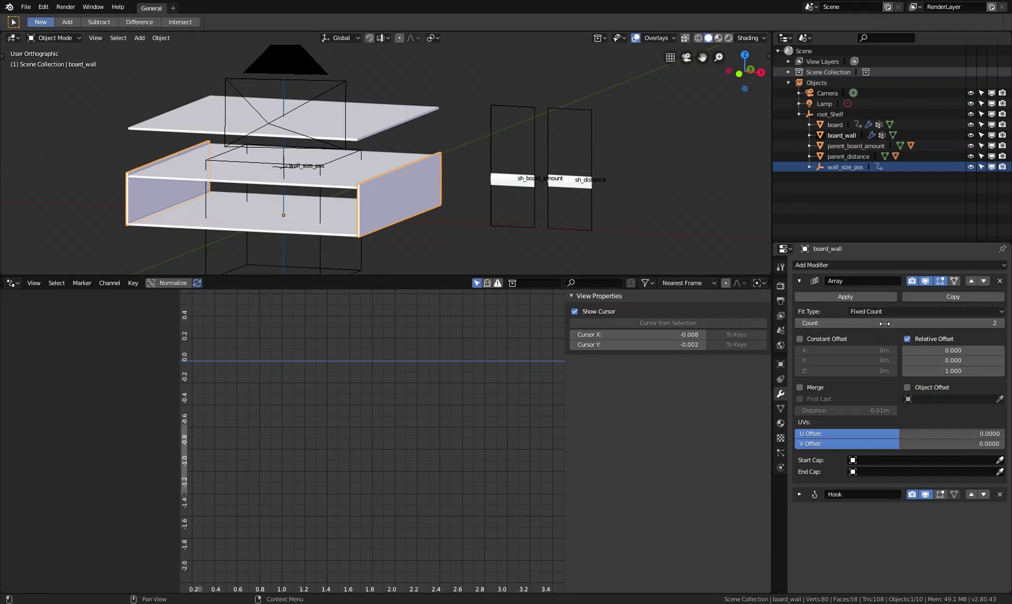
- Add a driver to the Count of board_wall's Array modifier and set its expression to var
right_click(836, 323)
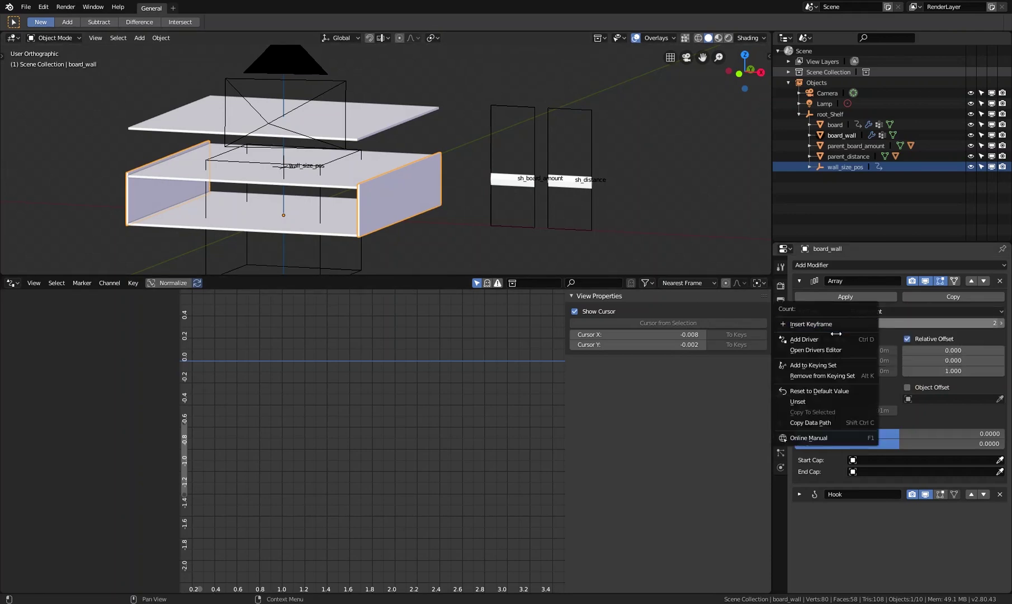
left_click(836, 337)
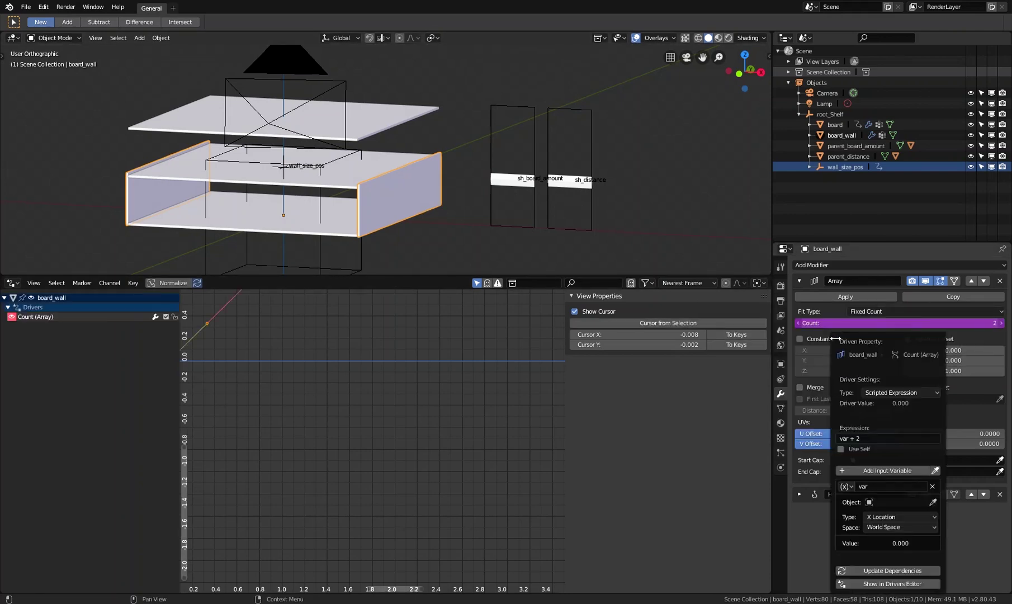
left_click(73, 323)
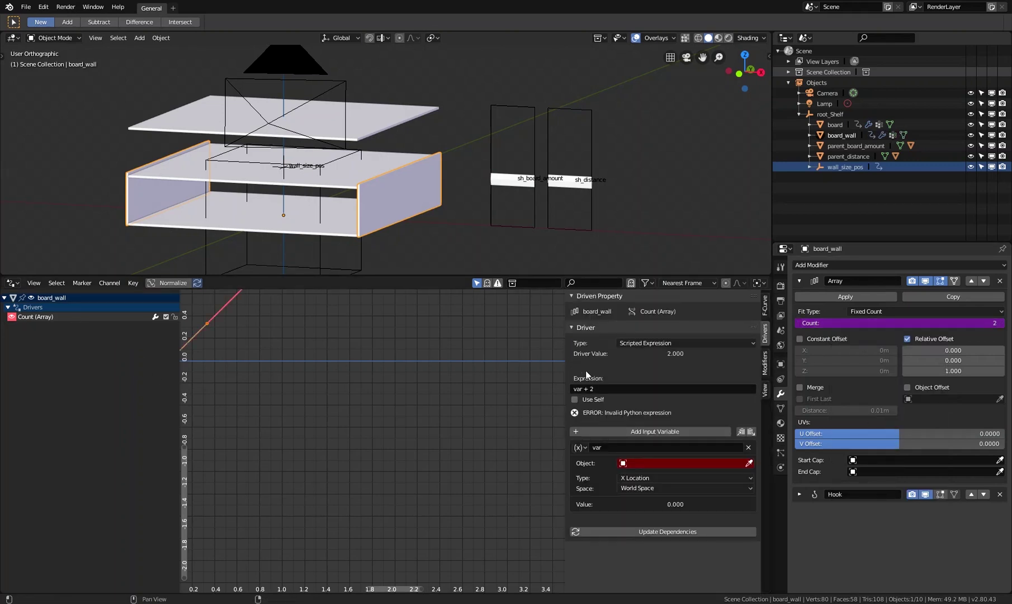
left_click(657, 390)
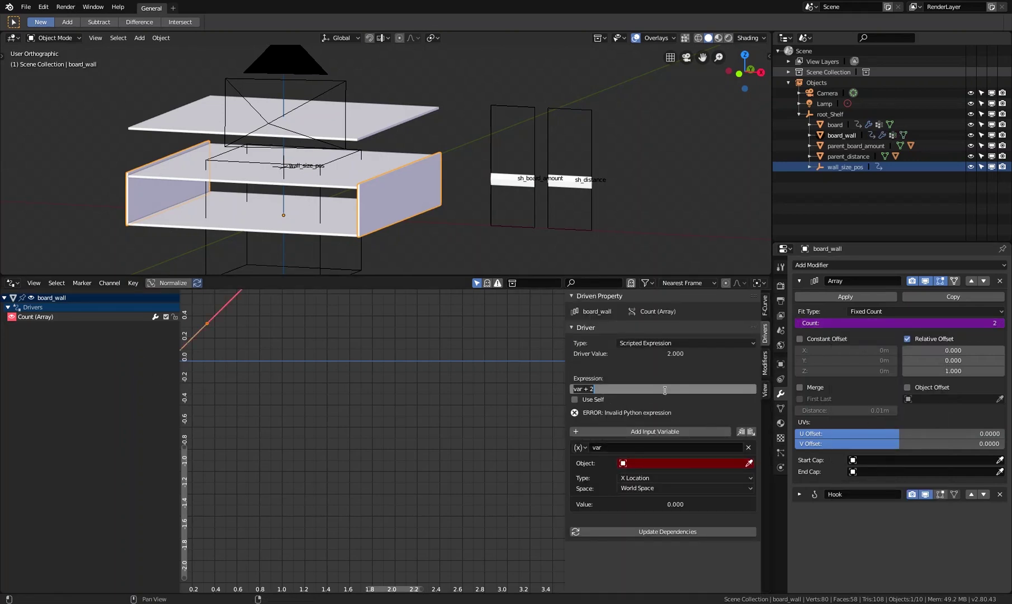
key("Return")
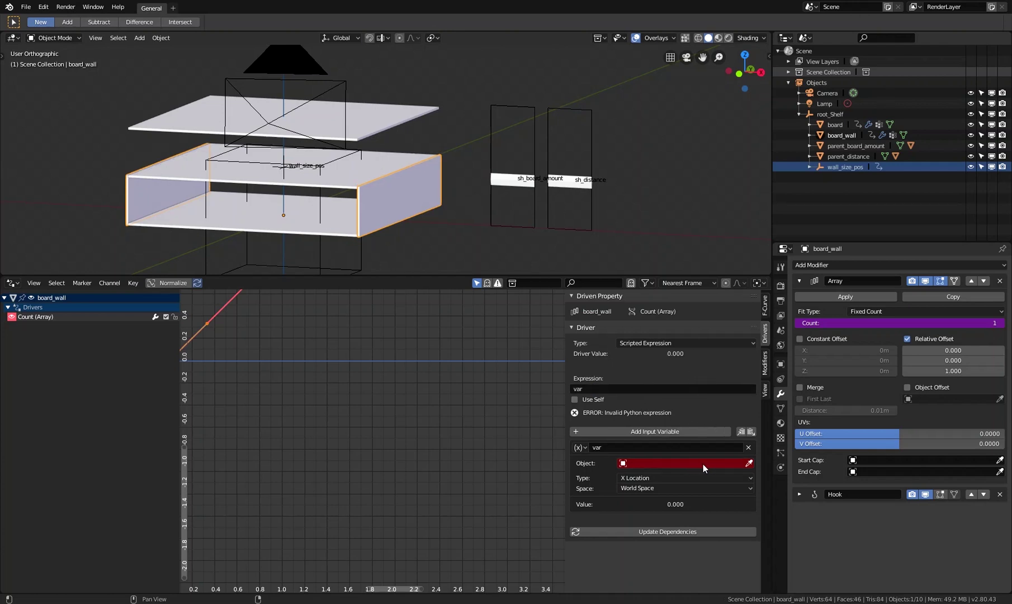
- Point the Count driver's variable at sh_board_amount, using Z Location in Local Space
left_click(749, 463)
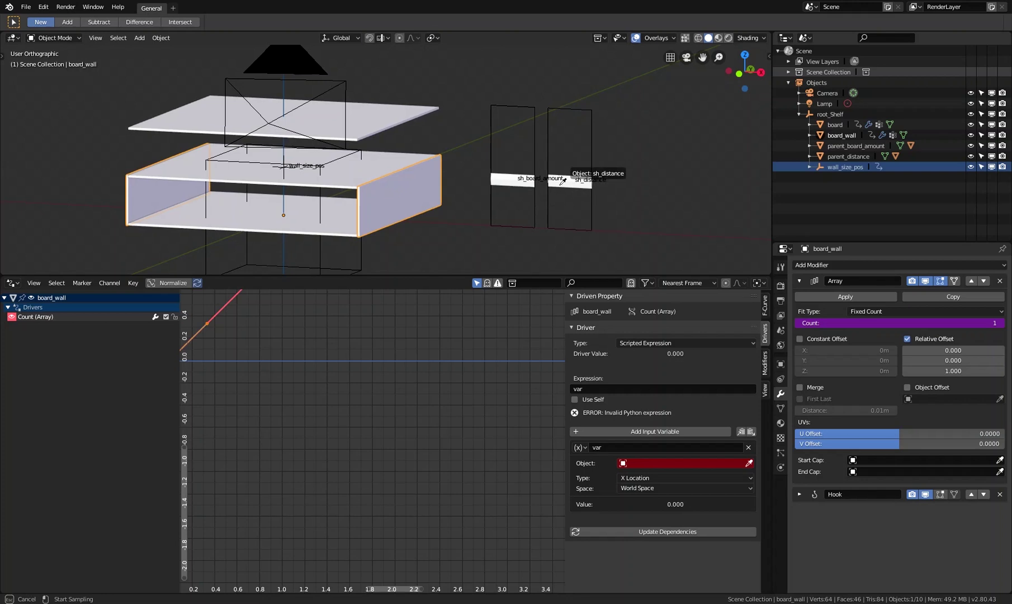
left_click(522, 183)
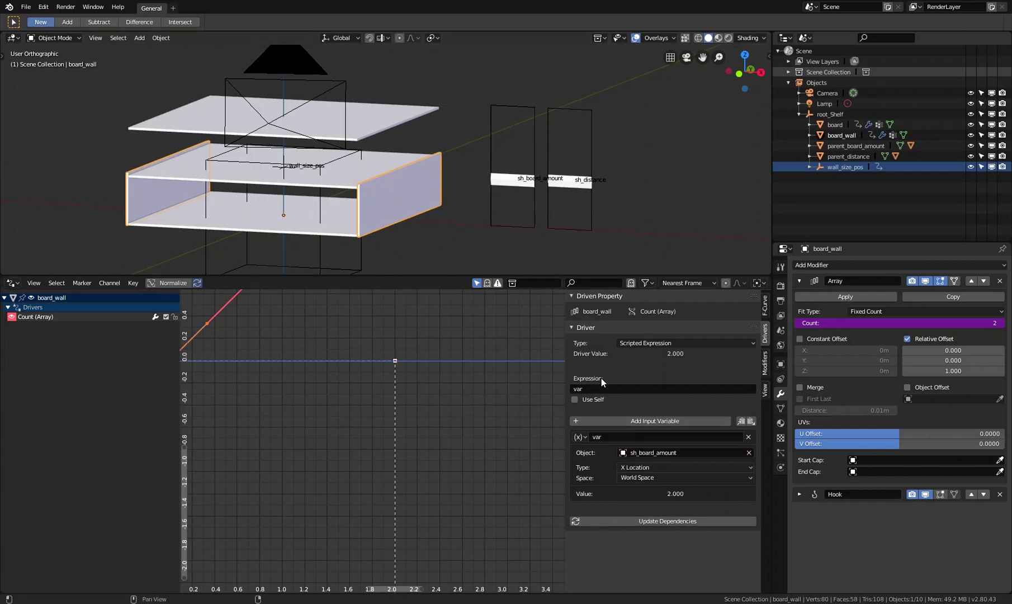
left_click(674, 468)
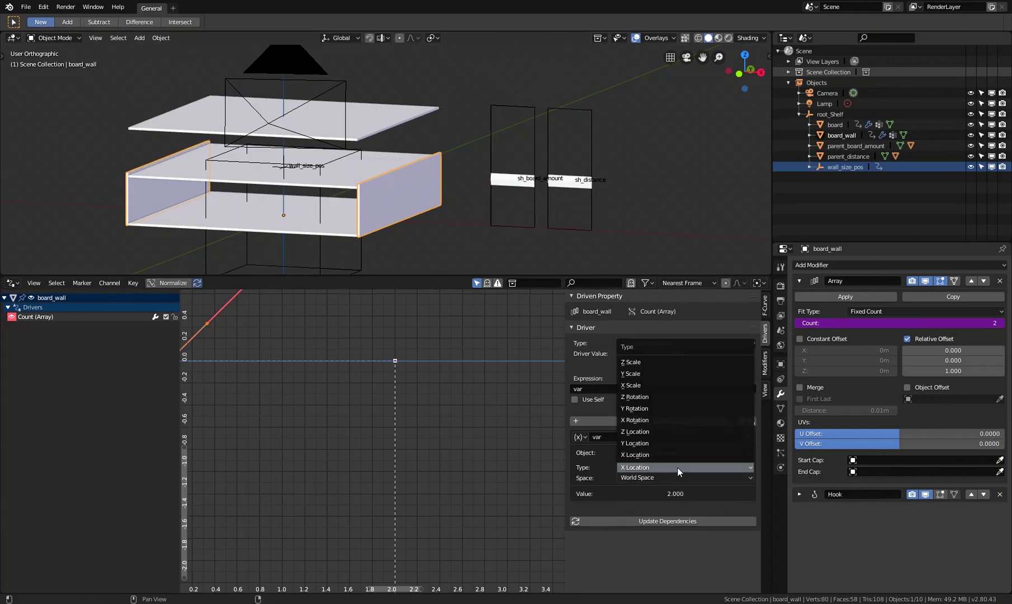
left_click(661, 432)
left_click(658, 479)
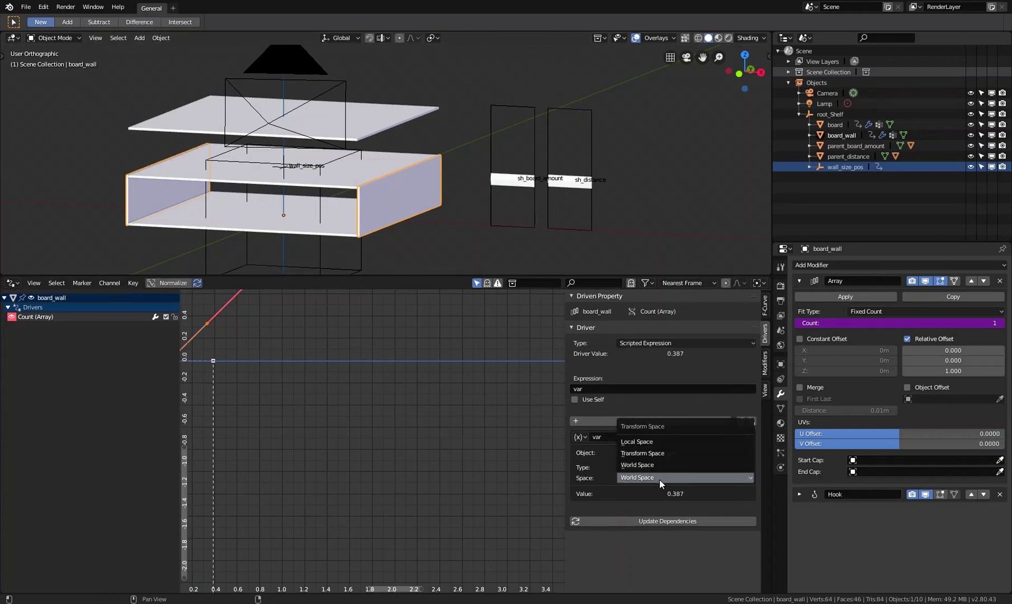
left_click(652, 445)
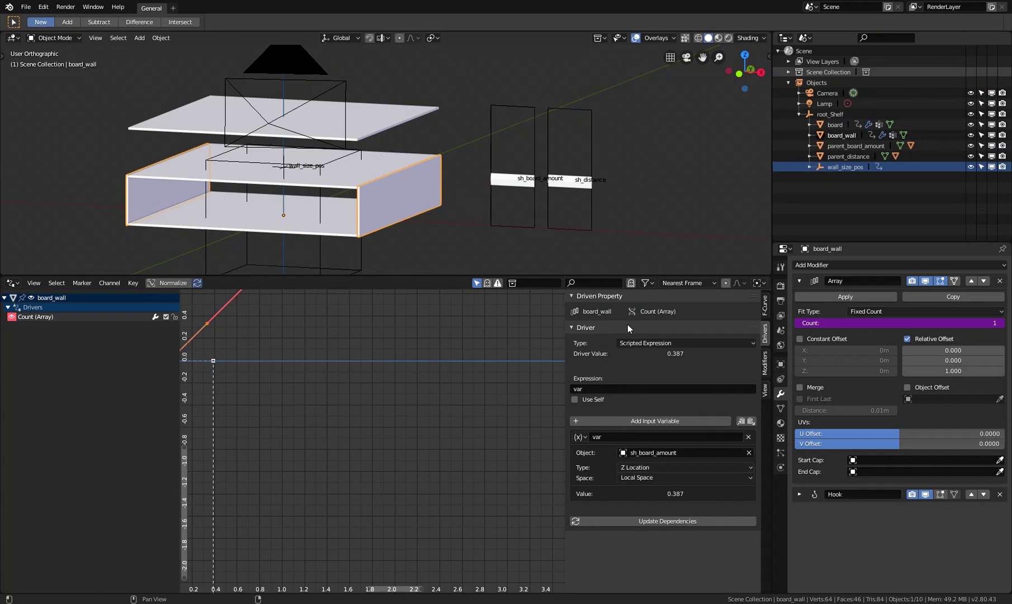
- Raise the sh_board_amount slider until the shelf has four boards, and check board_wall's driven Count
left_click(539, 187)
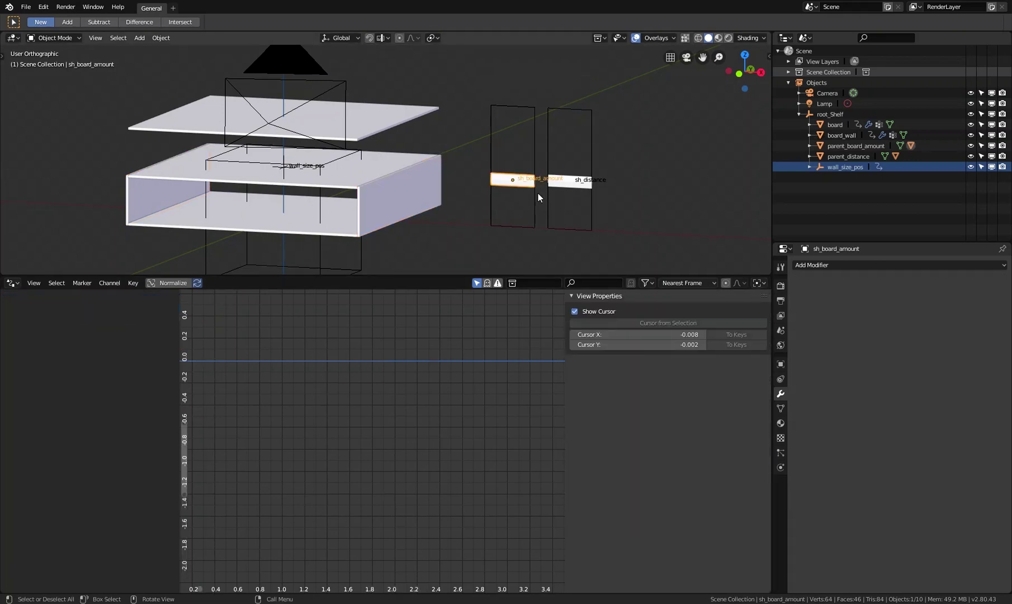
key("g")
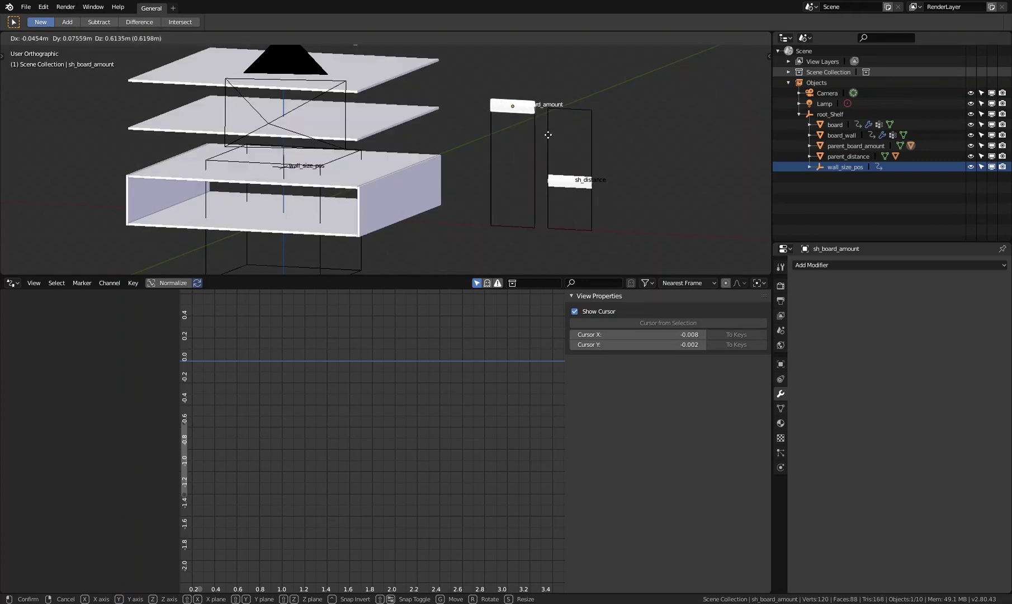
left_click(542, 196)
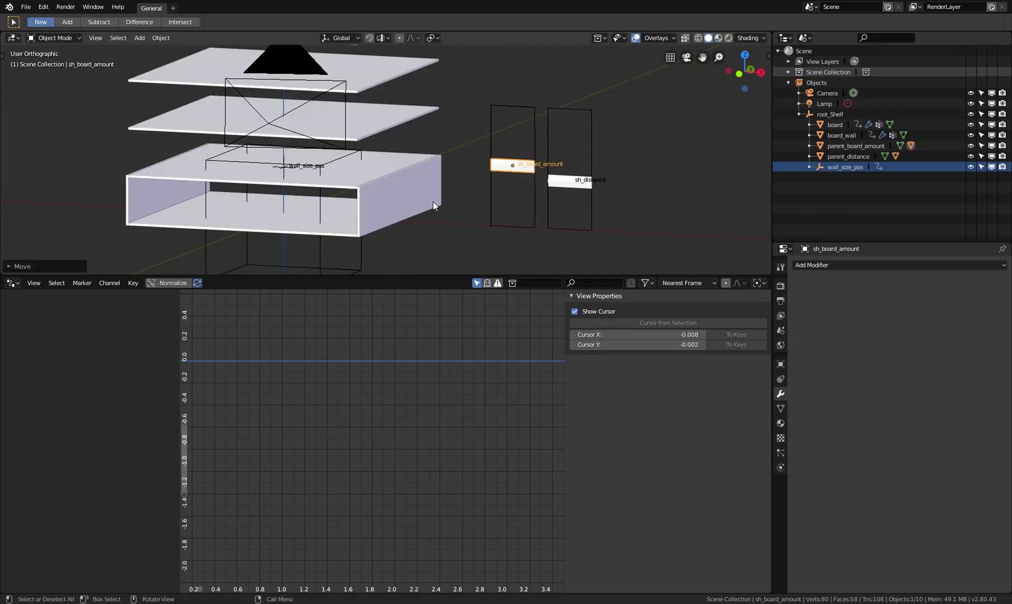
left_click(409, 188)
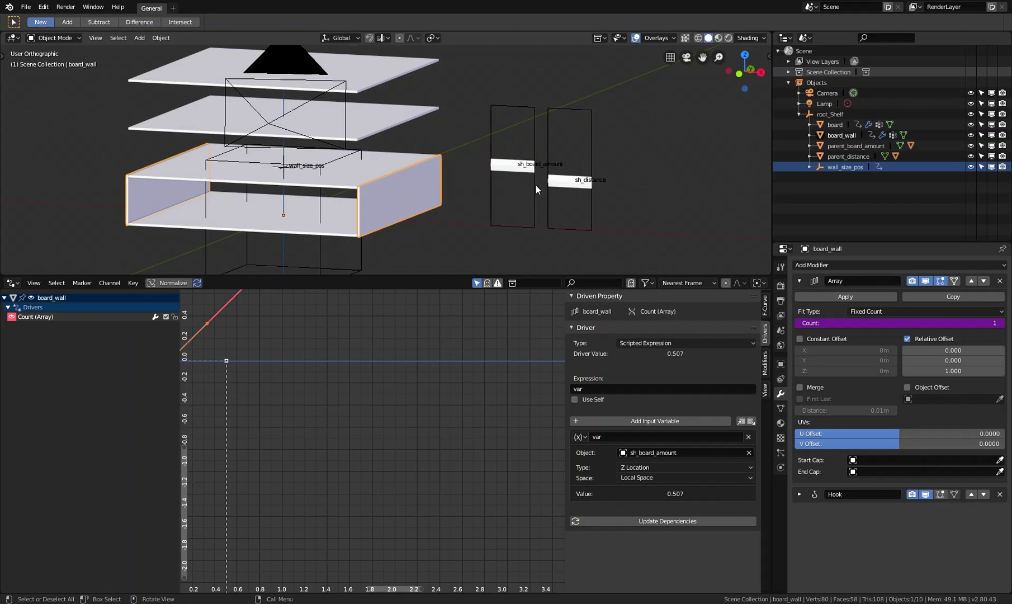
- Raise the sh_distance slider to its upper limit and reselect board_wall to check its Count
left_click(570, 182)
left_click_drag(578, 184, 598, 115)
left_click(406, 143)
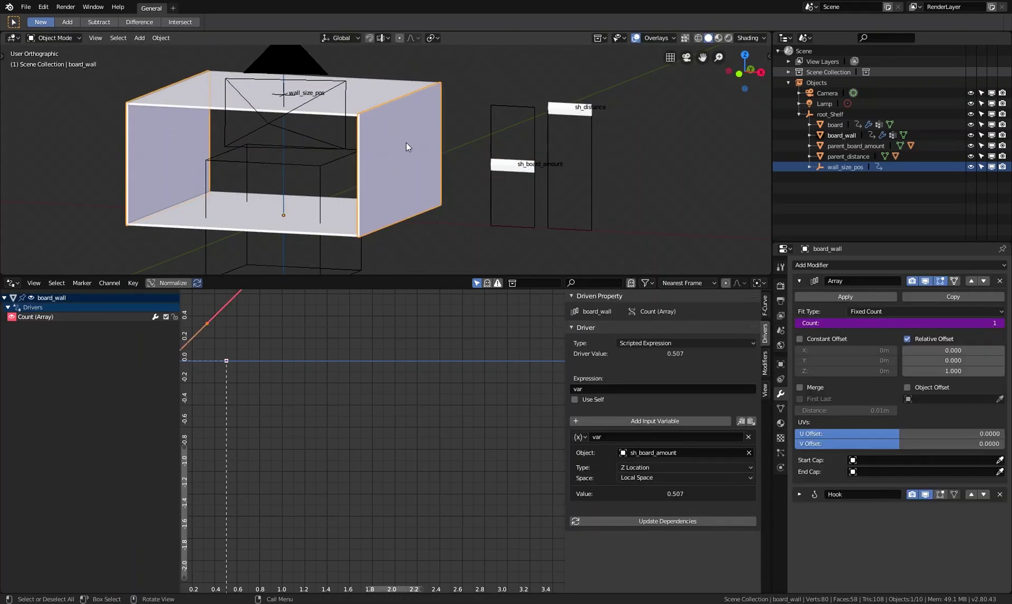
- Test the sh_board_amount slider by raising it to its upper limit and lowering it until one board remains
left_click(486, 164)
key("g")
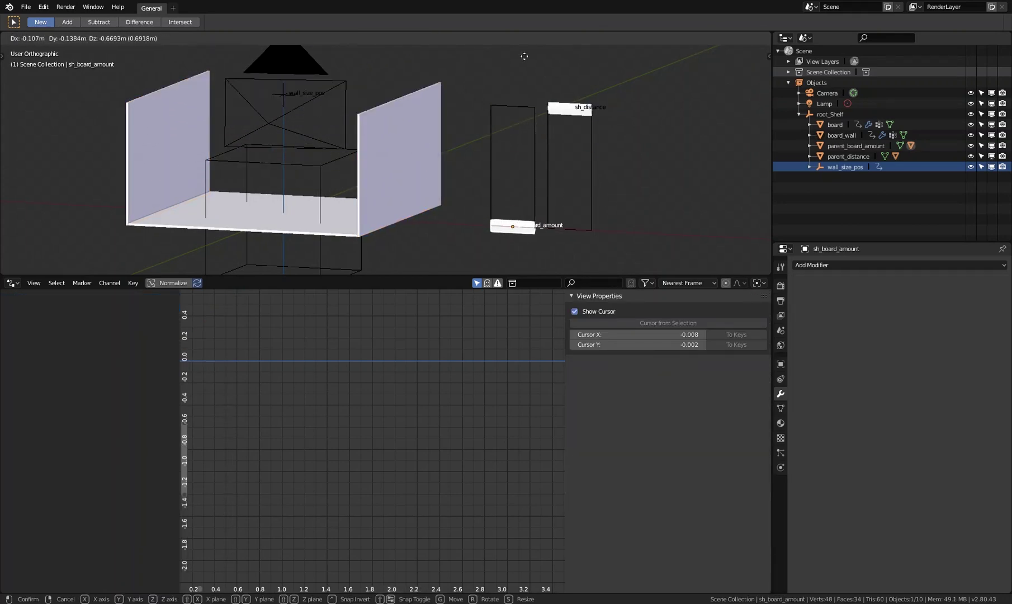
left_click(528, 119)
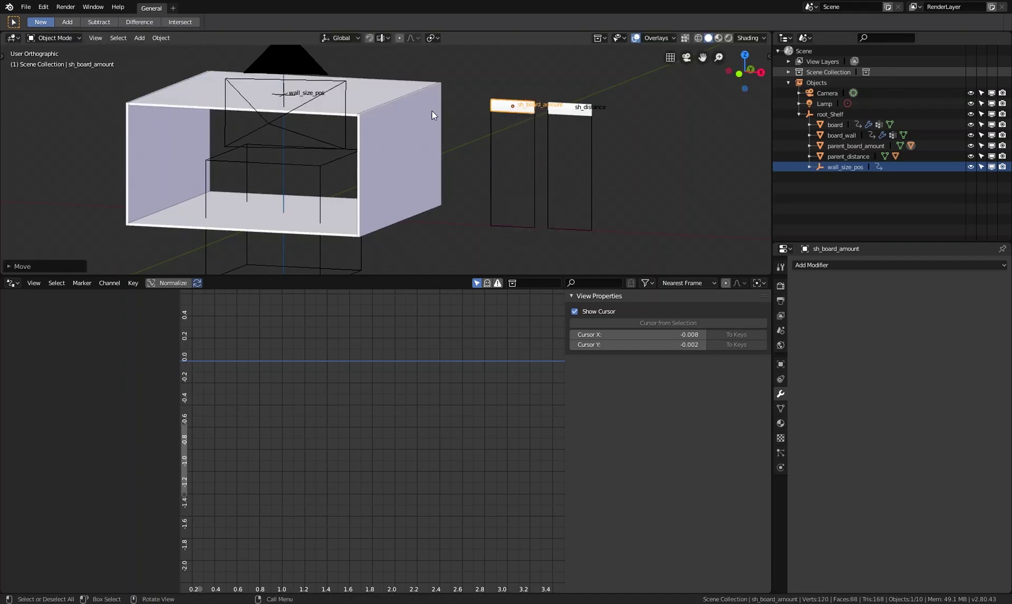
left_click(437, 156)
left_click(520, 118)
key("g")
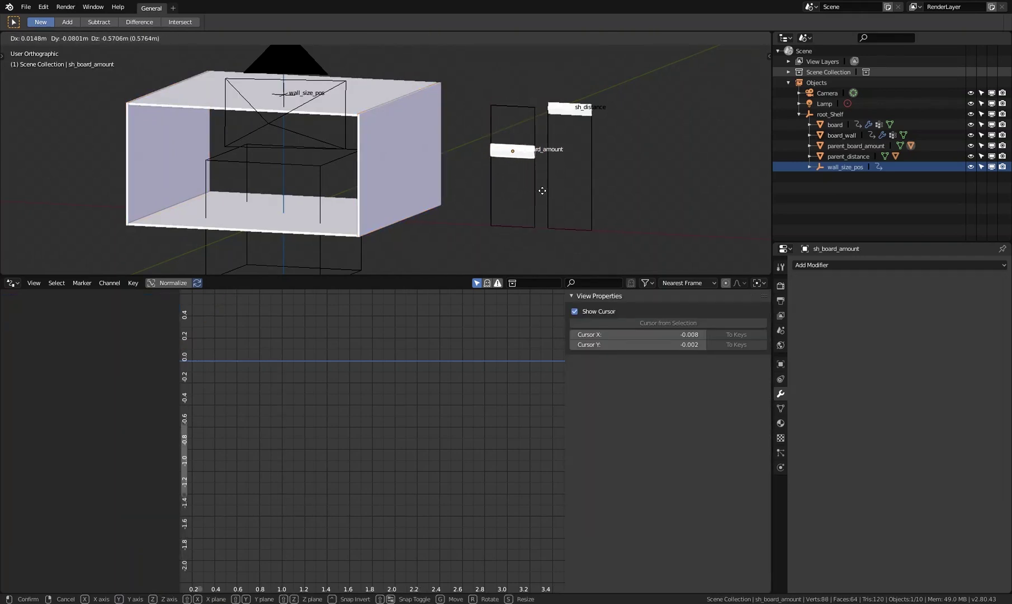
left_click(538, 248)
- Lower the sh_distance slider to bring the boards closer and raise sh_board_amount until the shelf has three boards
left_click(573, 112)
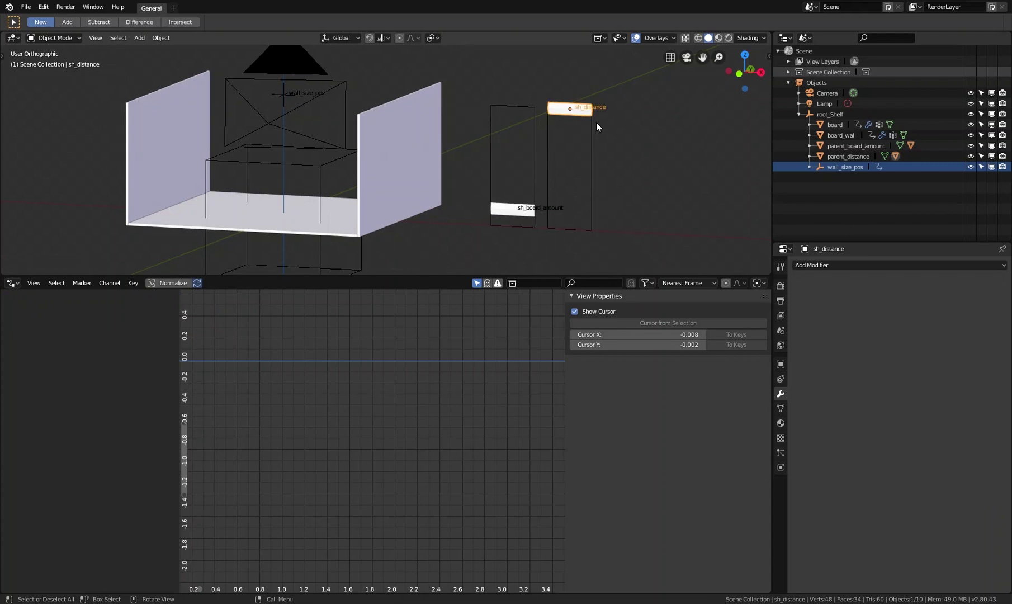
key("g")
left_click(536, 226)
left_click(514, 210)
key("g")
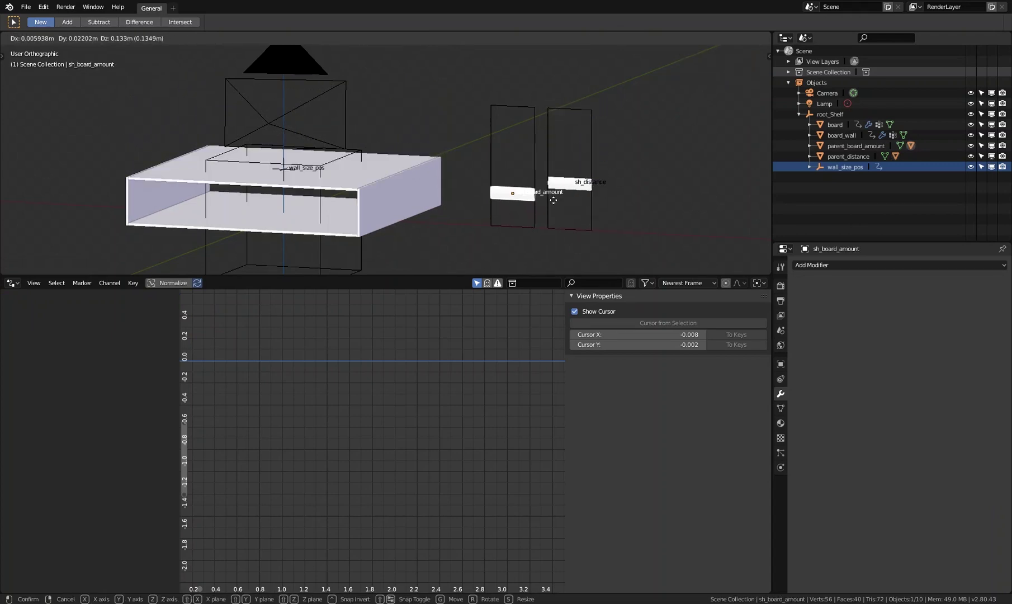
left_click(506, 194)
- Add a driver to the Z relative offset of board_wall's Array modifier and show its settings
left_click(412, 180)
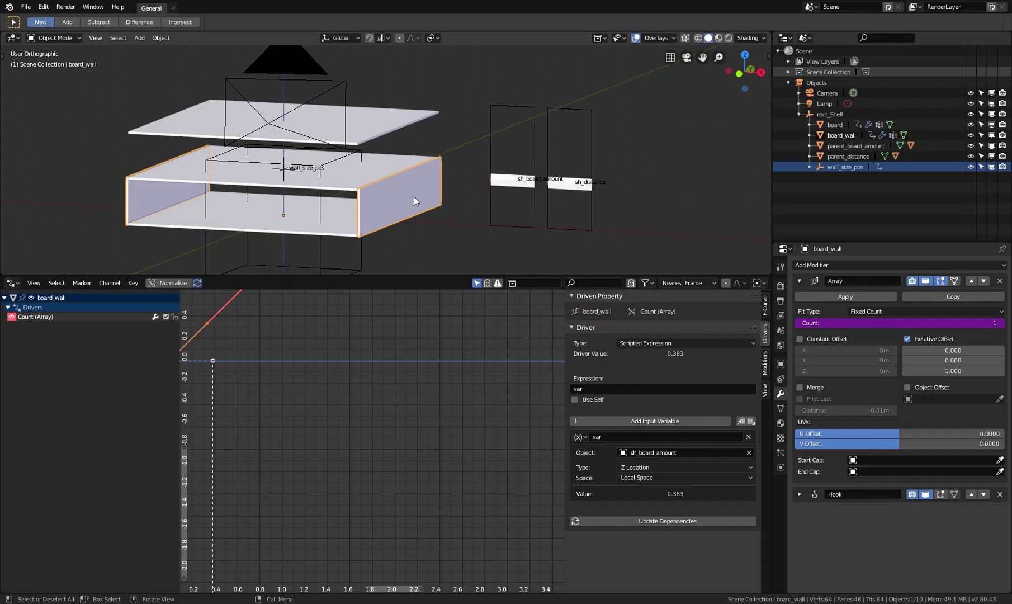
right_click(971, 372)
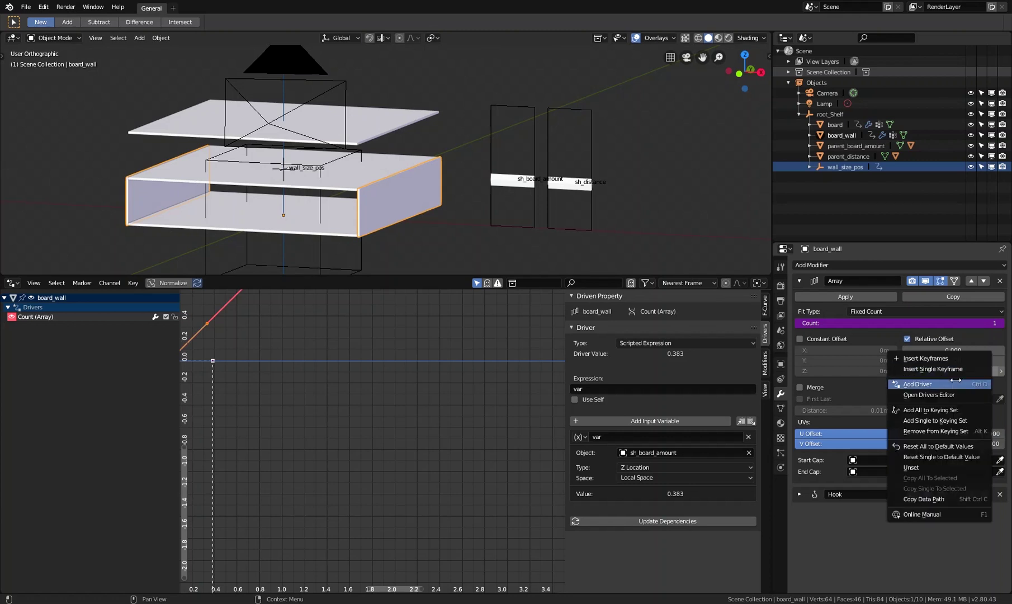
left_click(953, 385)
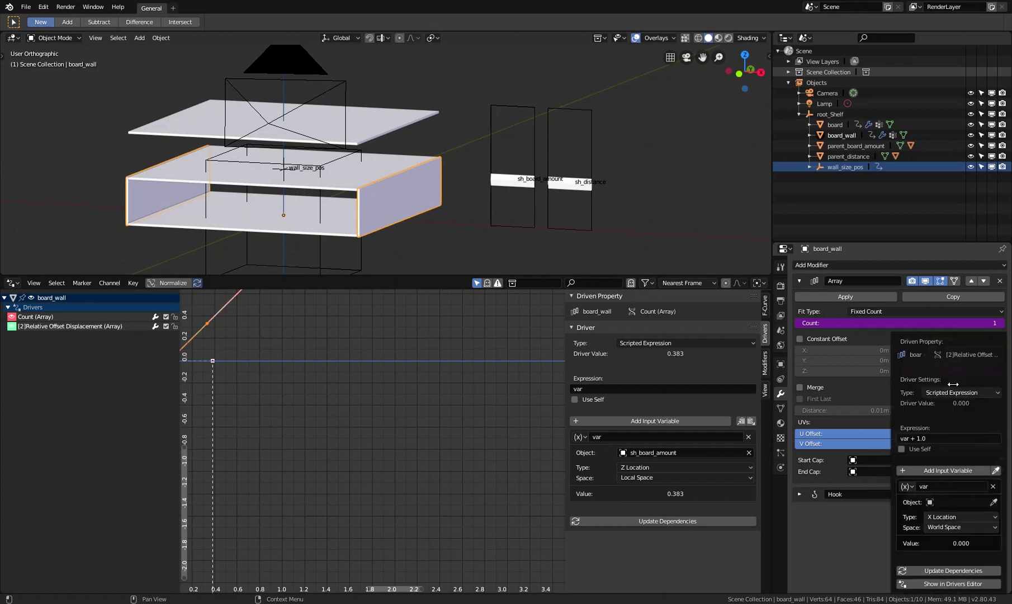
left_click(52, 326)
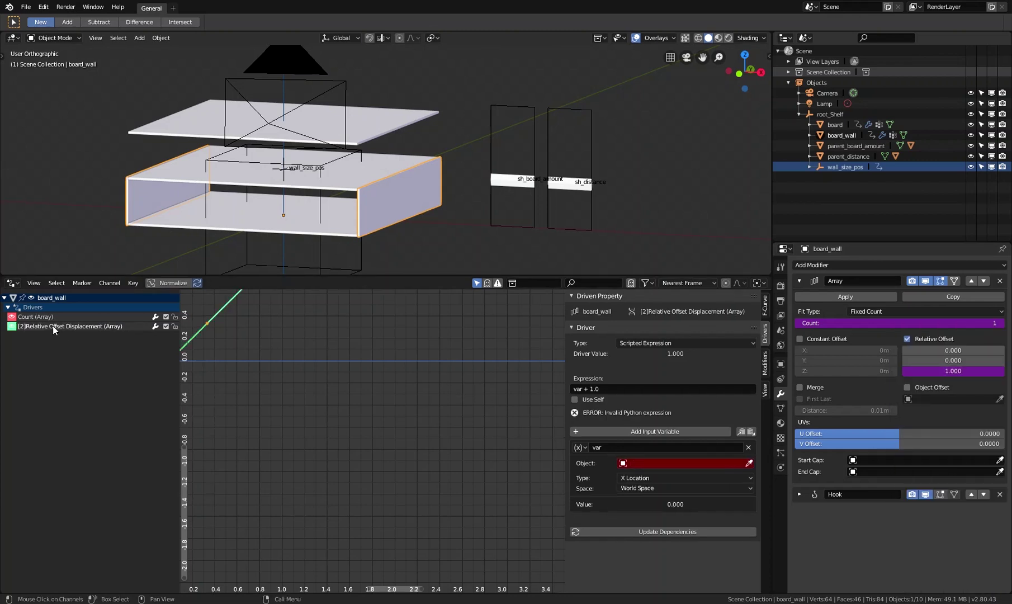
- Point the Z relative offset driver's variable at sh_distance, using Z Location in Local Space
left_click(749, 463)
left_click(587, 184)
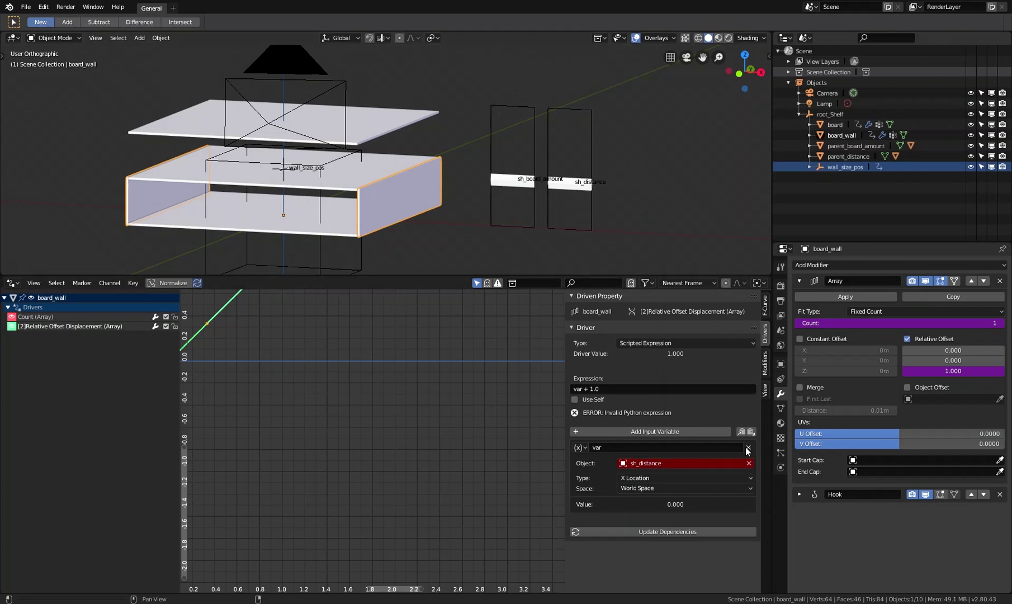
left_click(688, 479)
left_click(664, 442)
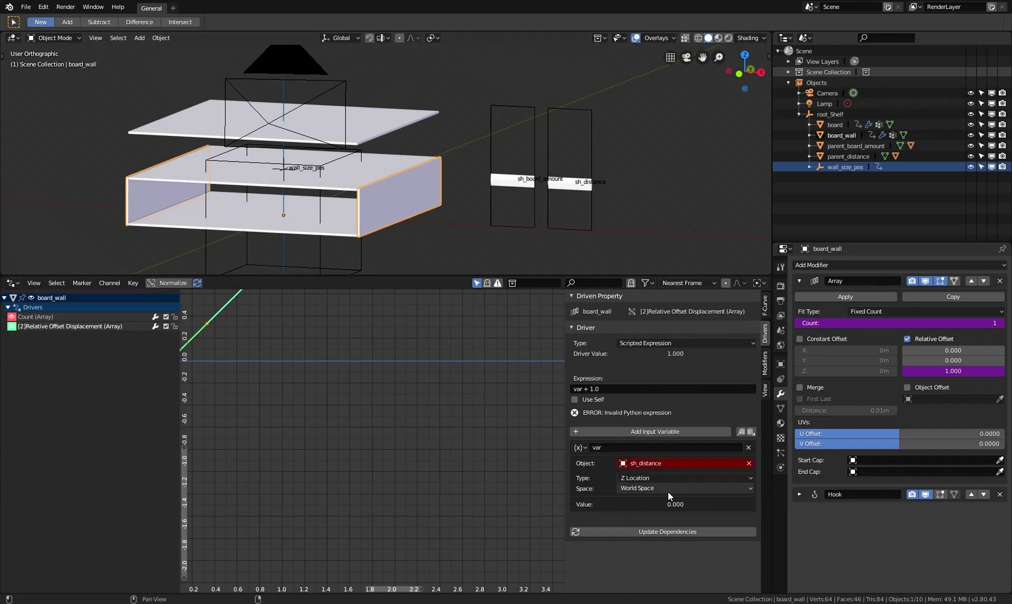
left_click(667, 489)
left_click(655, 454)
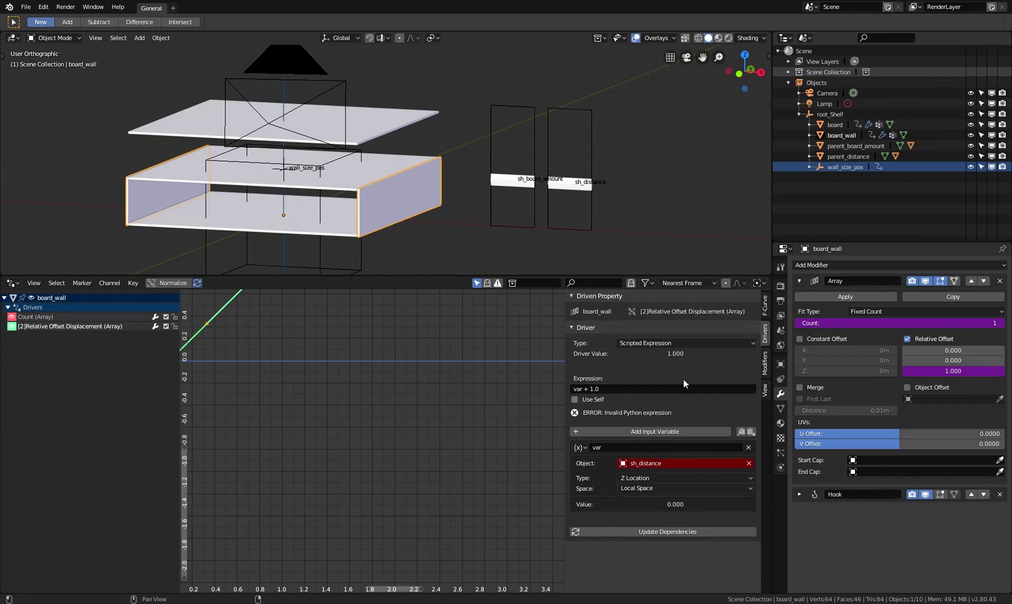
- Lower the sh_distance slider slightly and raise sh_board_amount until the shelf has four boards
left_click(574, 187)
key("g")
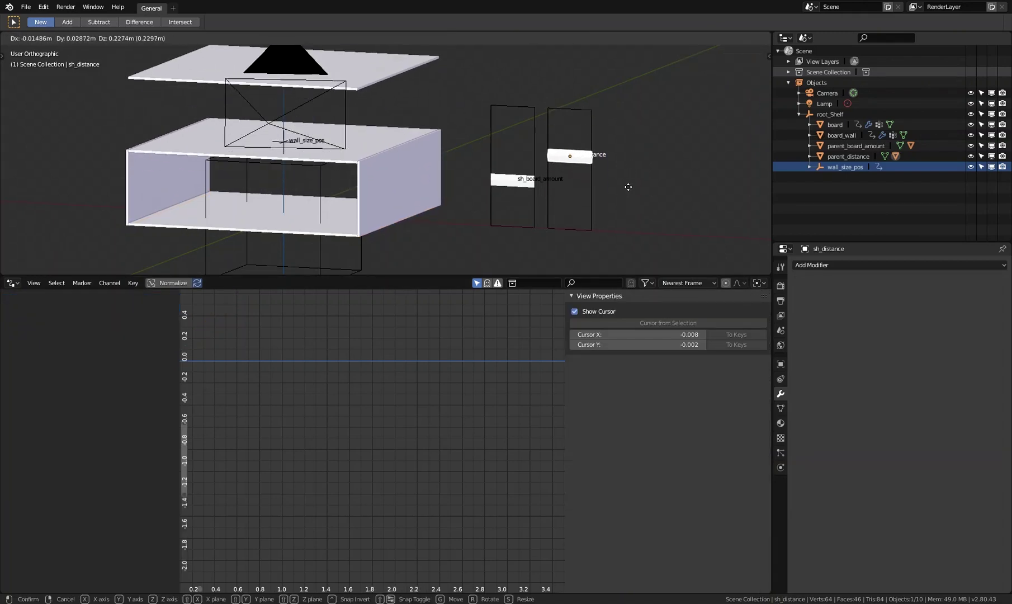
left_click(625, 224)
left_click(515, 186)
key("g")
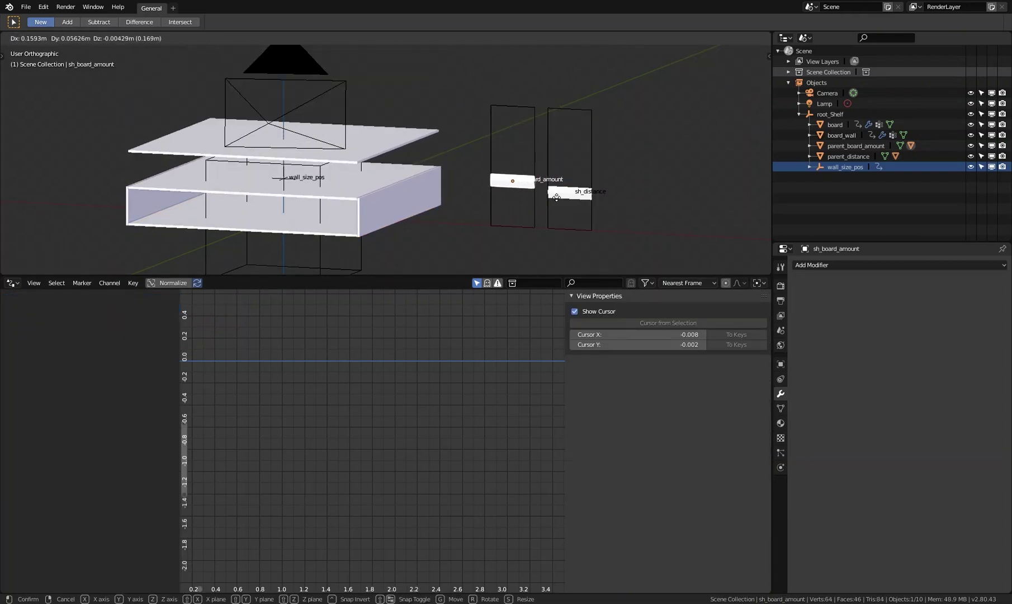
left_click(576, 203)
left_click(575, 197)
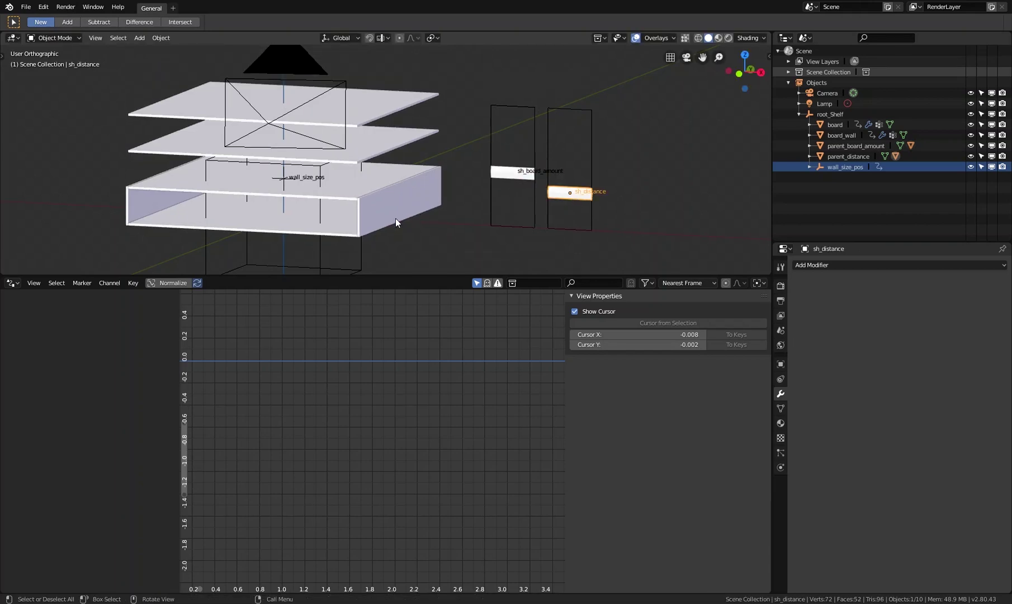
- Set the expression of board_wall's Z relative offset driver to var * 50
left_click(422, 198)
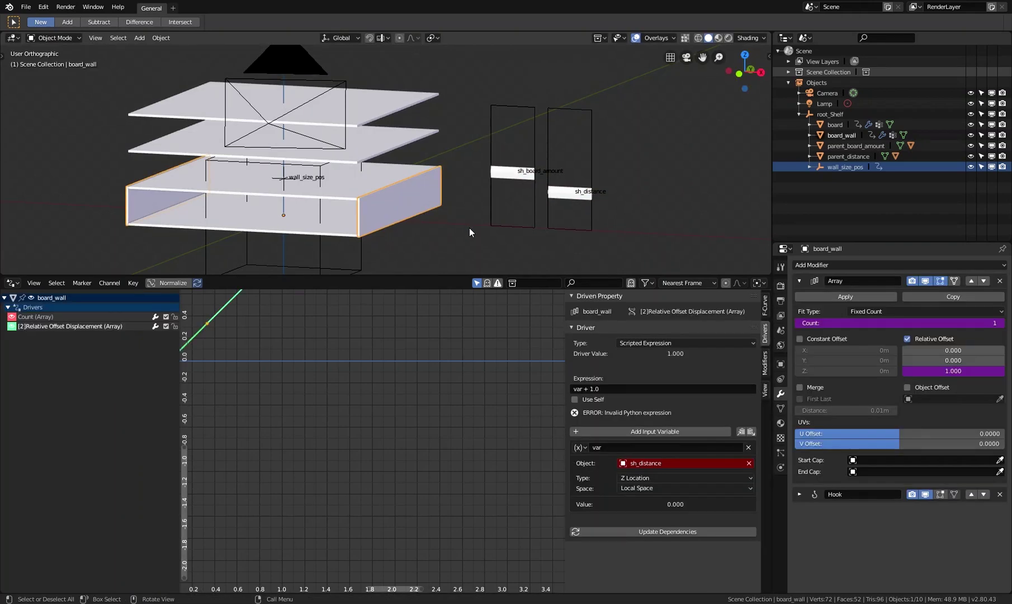
left_click(623, 387)
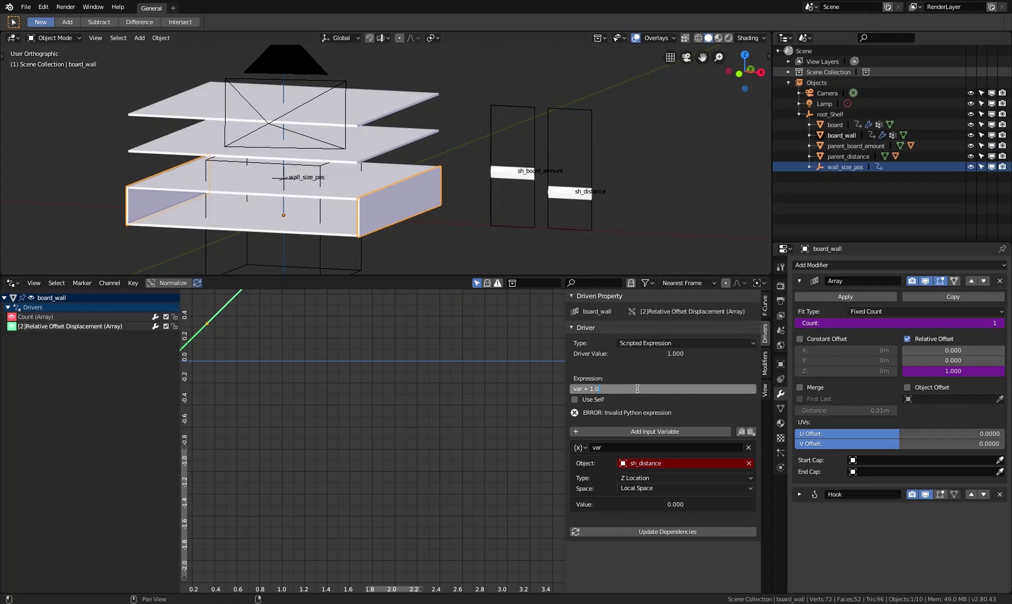
key("Return")
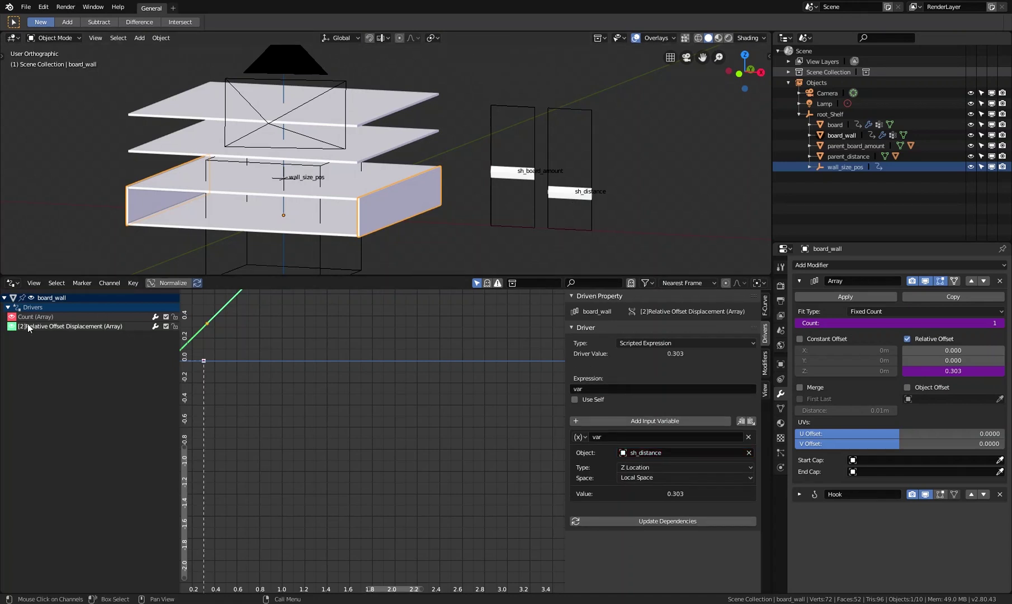
left_click(603, 389)
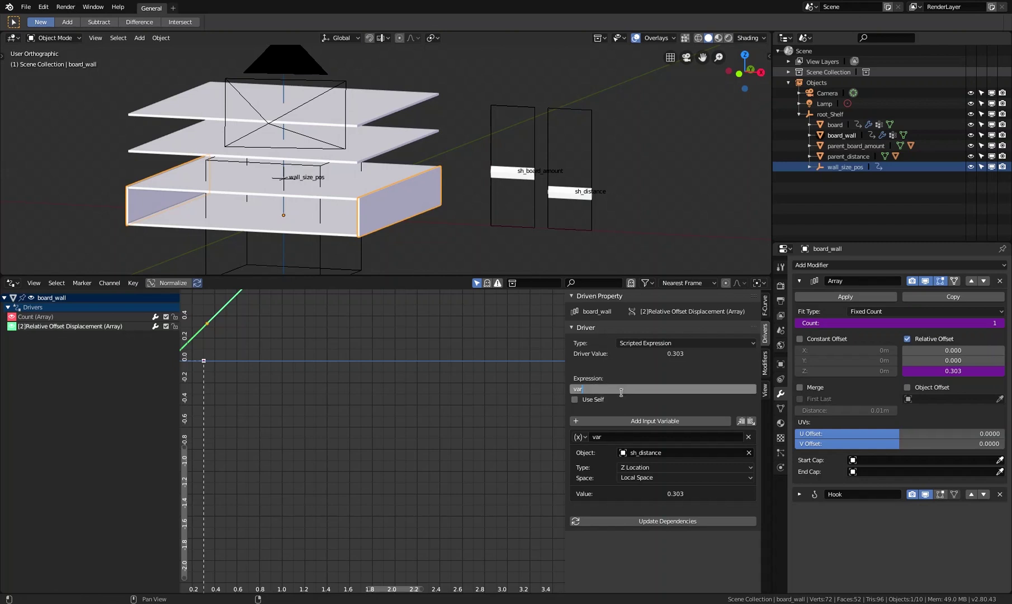
type("* 50")
key("Return")
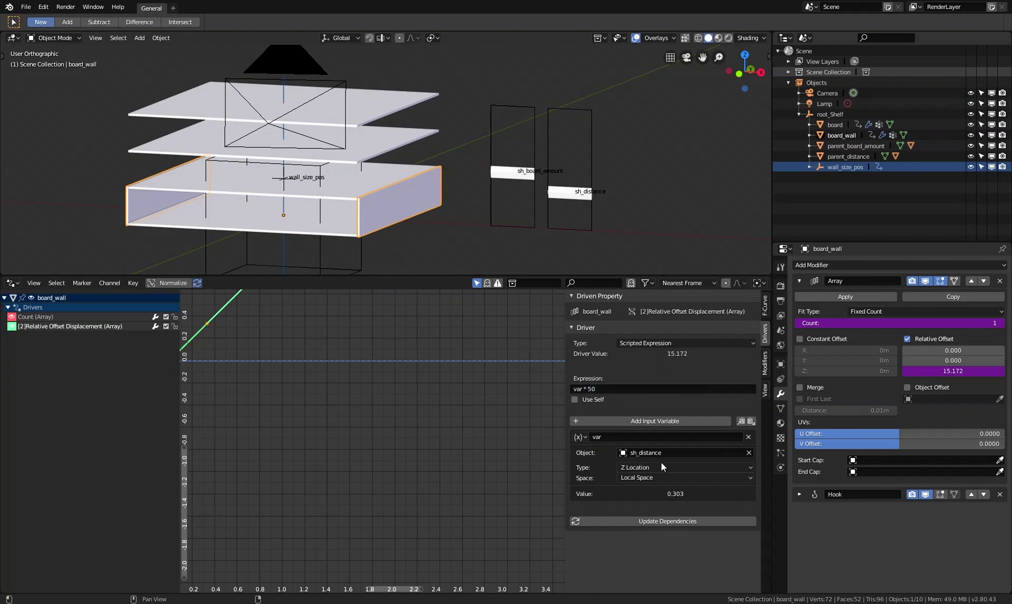
- Raise the sh_distance slider to its upper limit and adjust sh_board_amount so the shelf has four boards
left_click(559, 194)
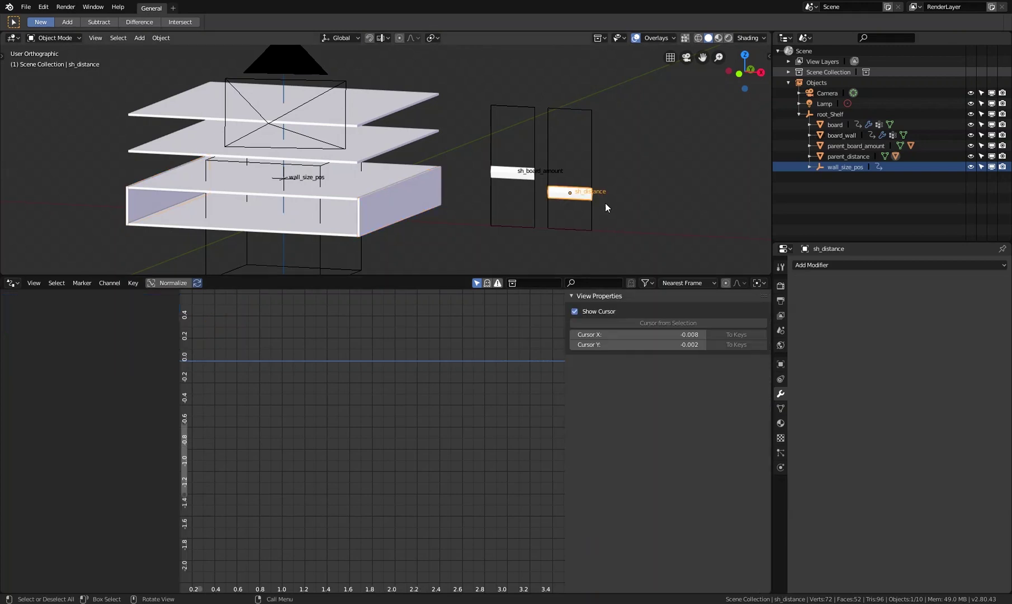
key("g")
left_click(641, 152)
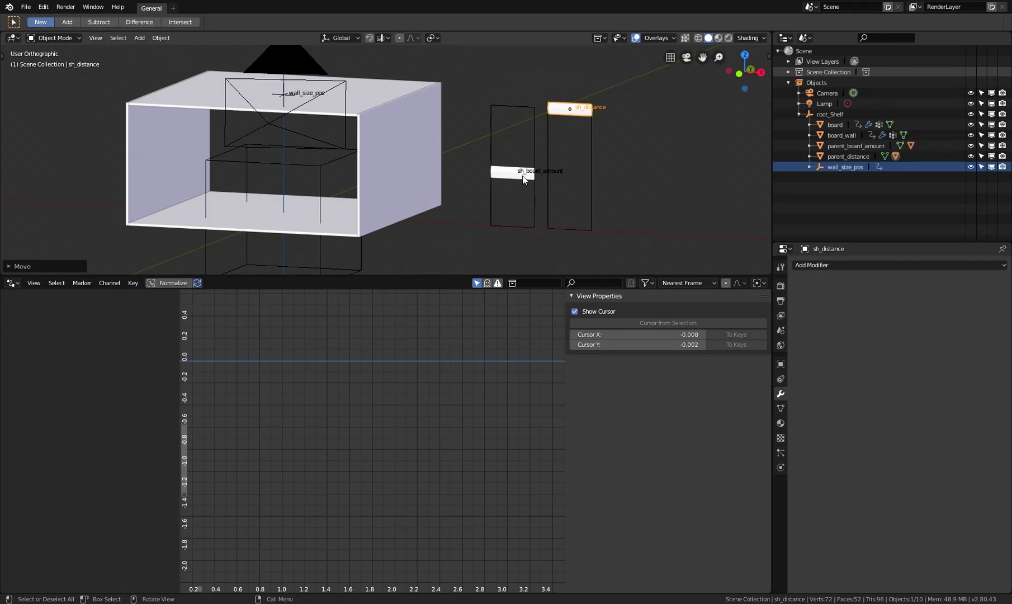
left_click(524, 175)
key("g")
left_click(569, 189)
scroll(560, 214, "down", 5)
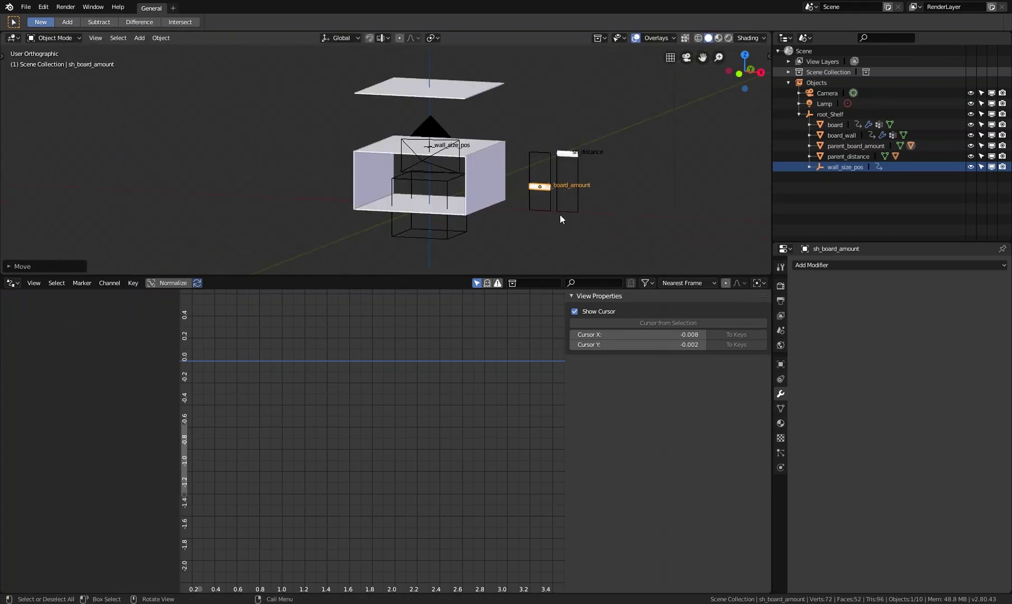
- Compare the Count driver settings of board_wall's Array modifier with those of board
left_click(485, 187)
scroll(584, 247, "up", 3)
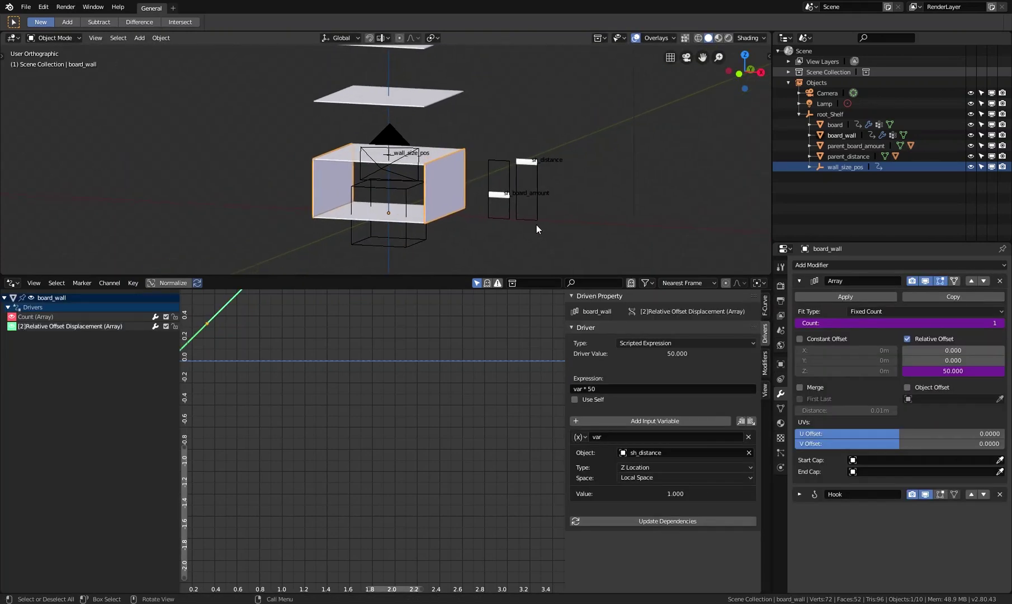
scroll(510, 188, "up", 1, "shift")
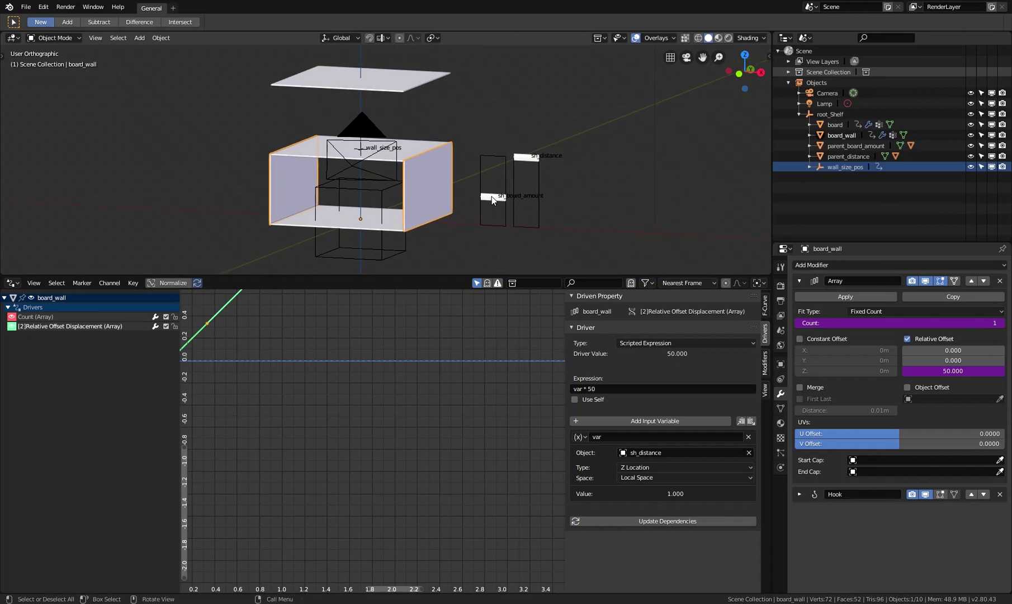
left_click(491, 188)
left_click(442, 178)
left_click(51, 317)
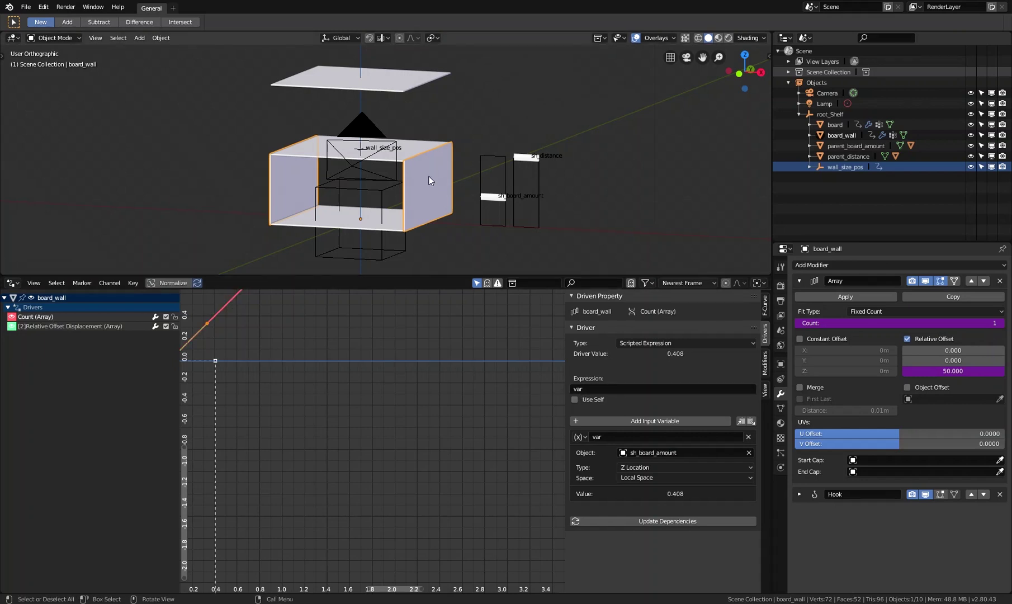
middle_click_drag(429, 176, 419, 177, "shift")
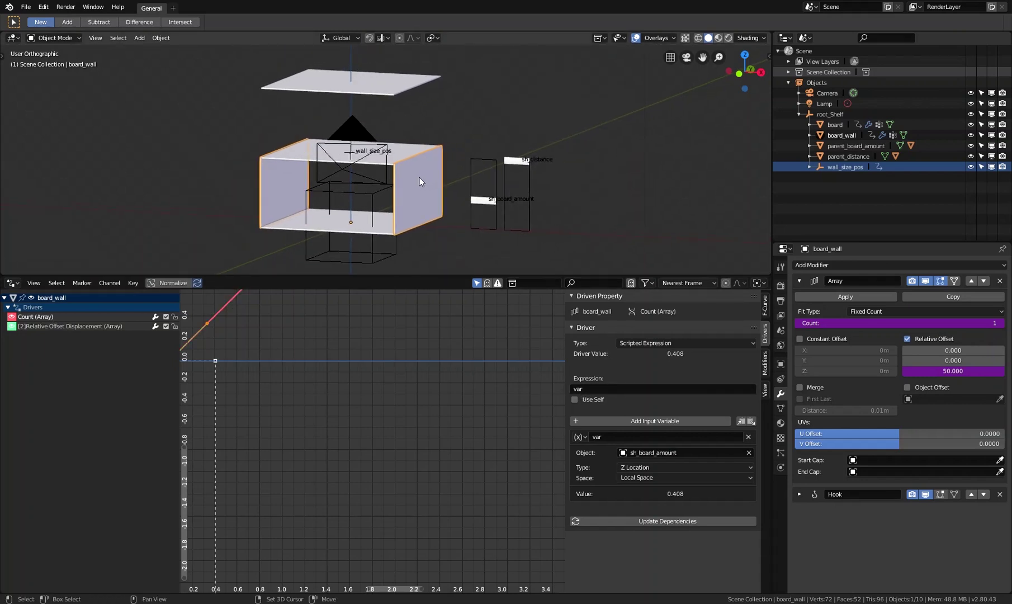
left_click(413, 151)
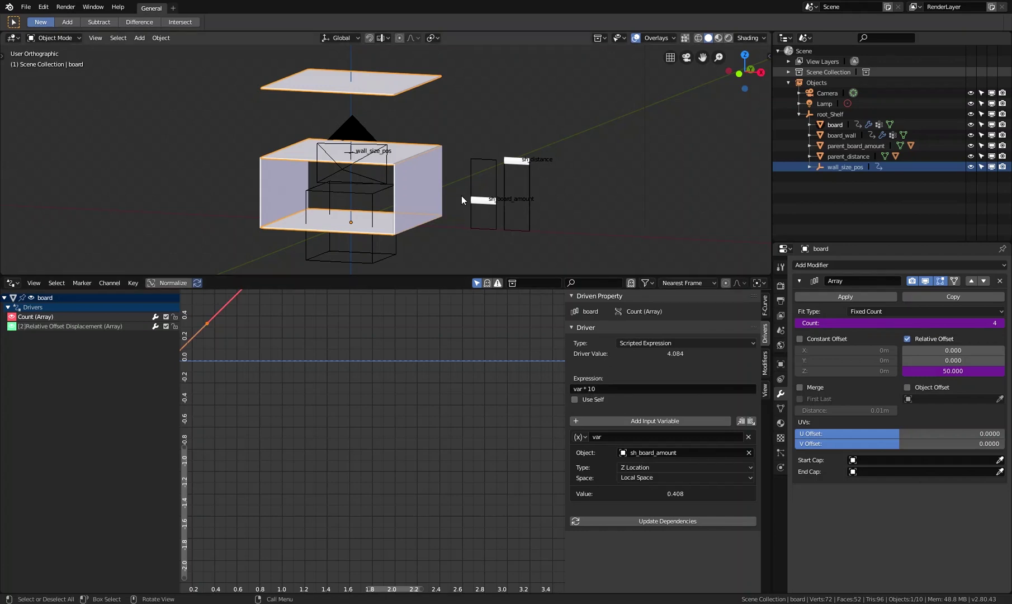
- Set the expression of board_wall's array Count driver to var * 10
left_click(430, 185)
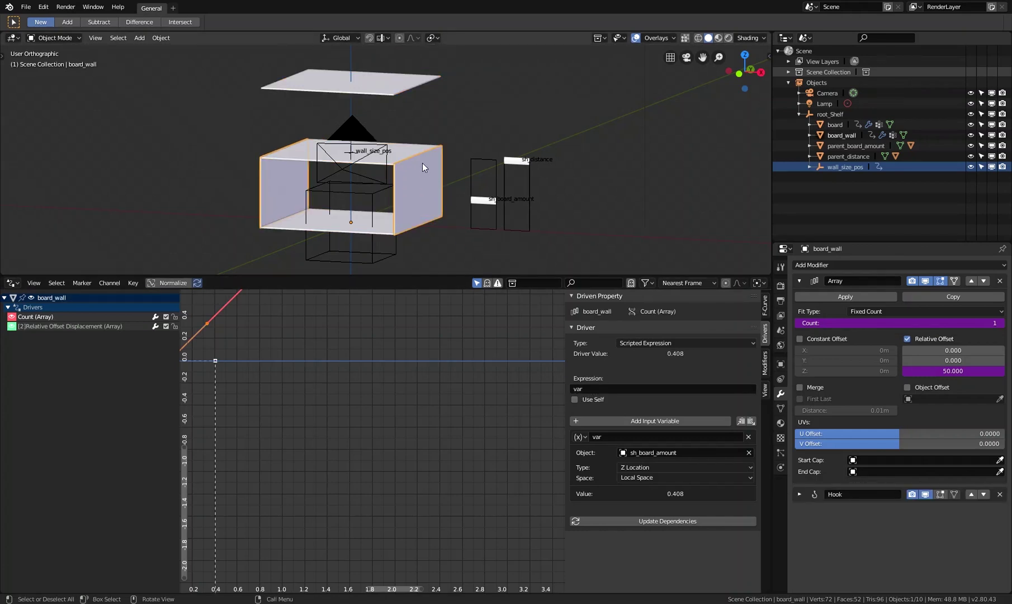
left_click(596, 389)
key("End")
type("*")
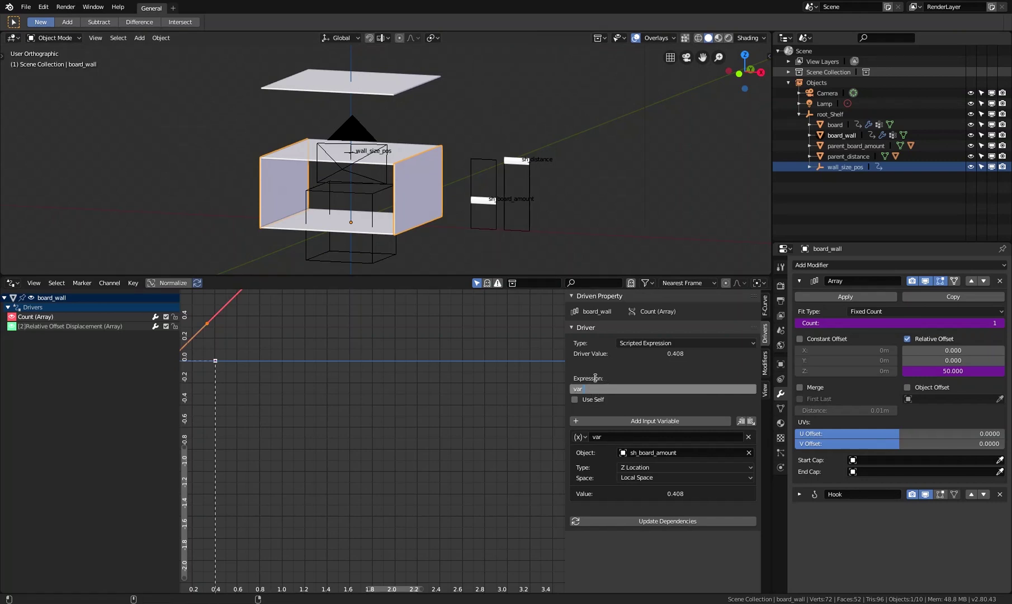
key("Return")
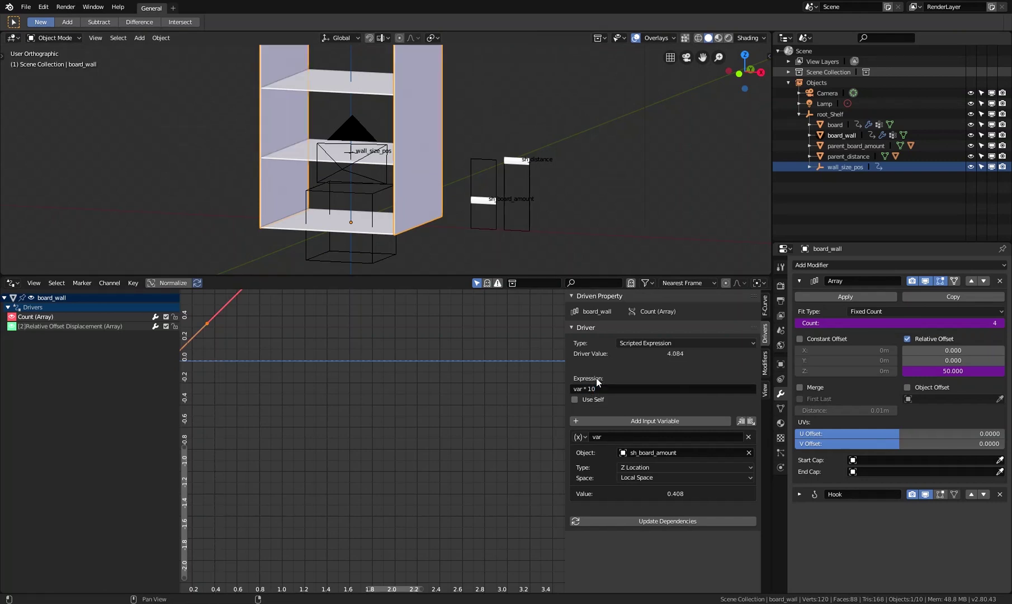
- Lower sh_board_amount until two boards remain and reduce the board spacing with the sh_distance slider
scroll(507, 176, "down", 1)
left_click(479, 212)
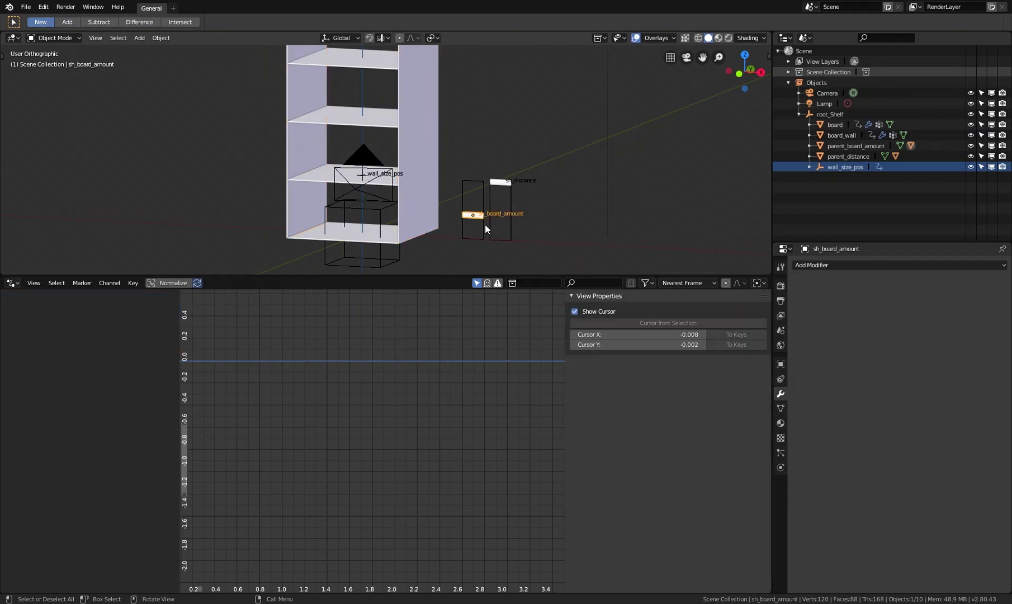
key("g")
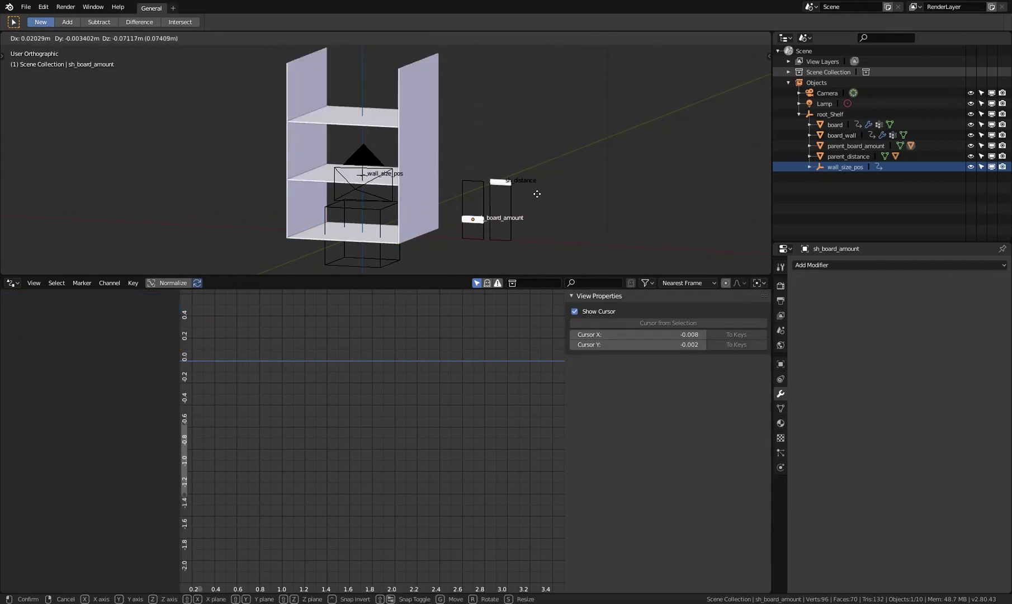
left_click(537, 198)
left_click(505, 184)
key("g")
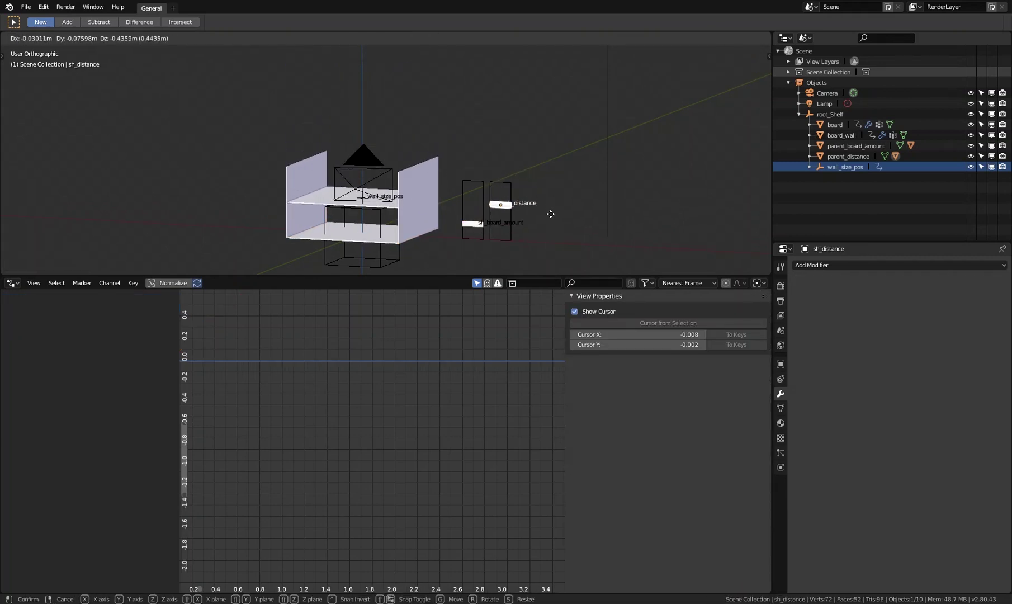
left_click(551, 223)
- Raise the sh_board_amount slider until the shelf has five boards
left_click(470, 222)
key("g")
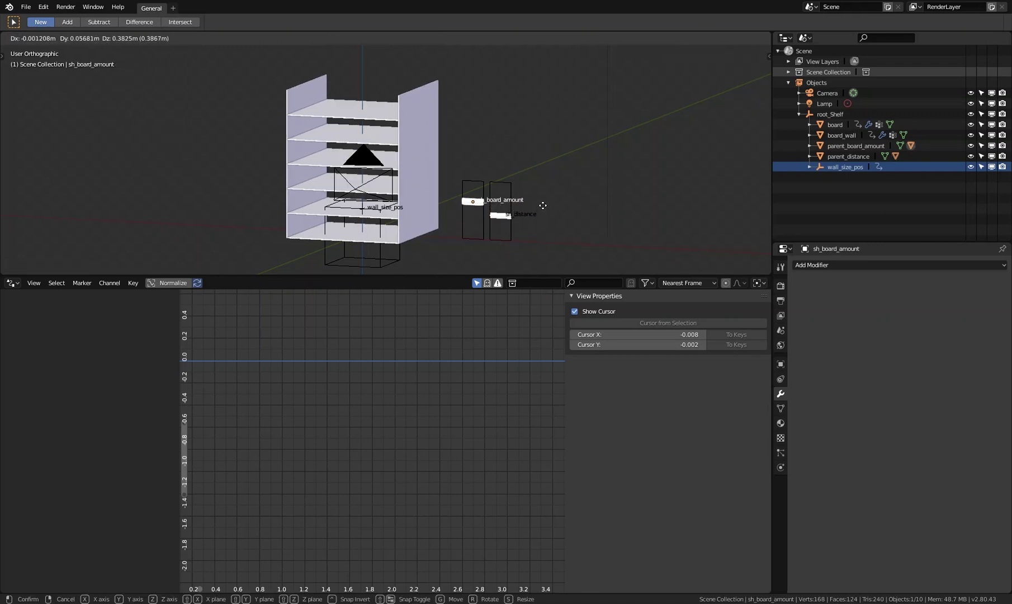
left_click(541, 216)
scroll(450, 179, "up", 3)
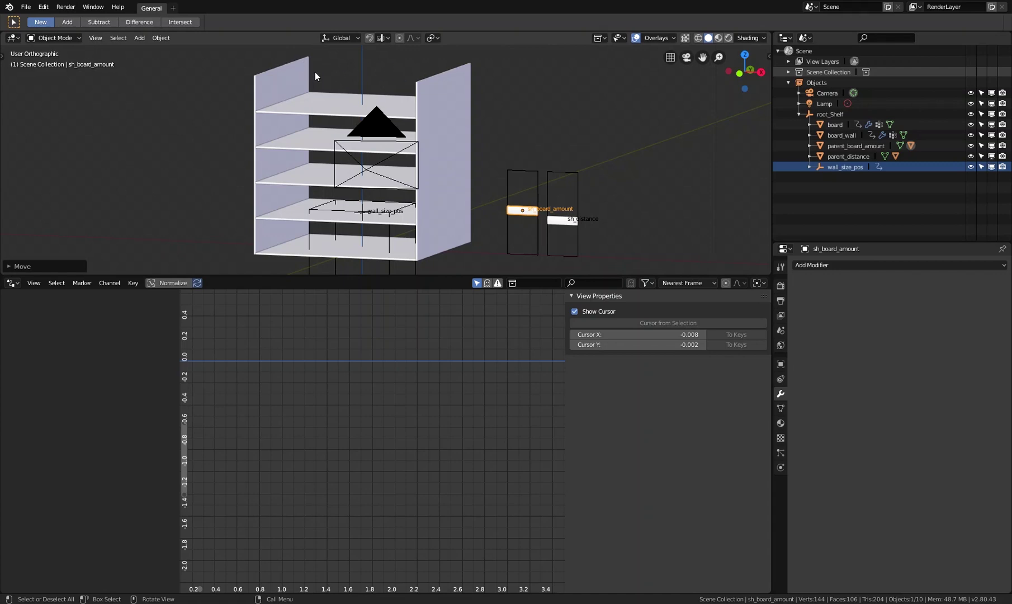
- Change the expression of board's array Count driver to var * 10 + 1
left_click(394, 102)
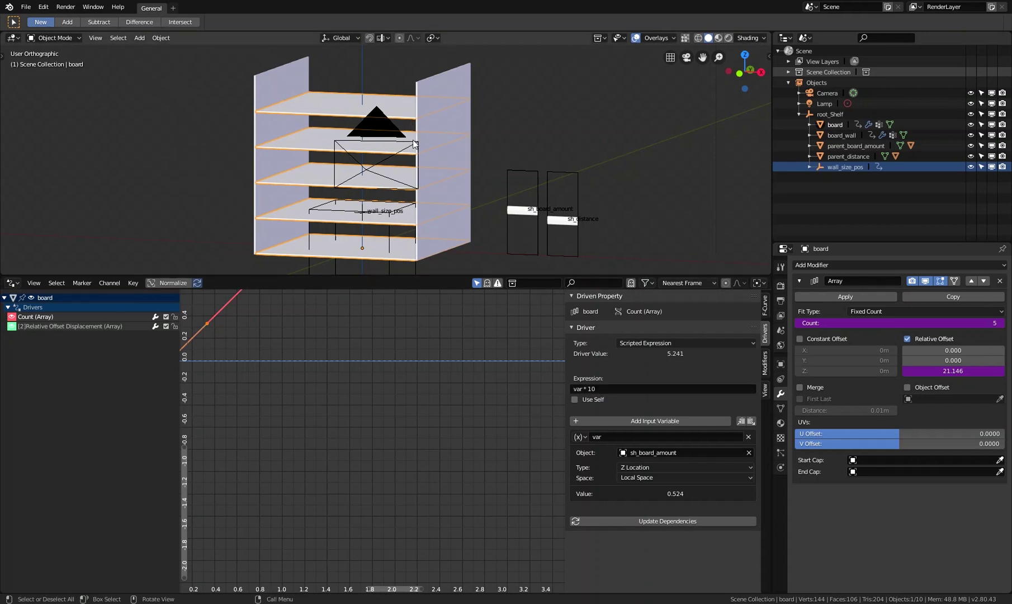
left_click(627, 388)
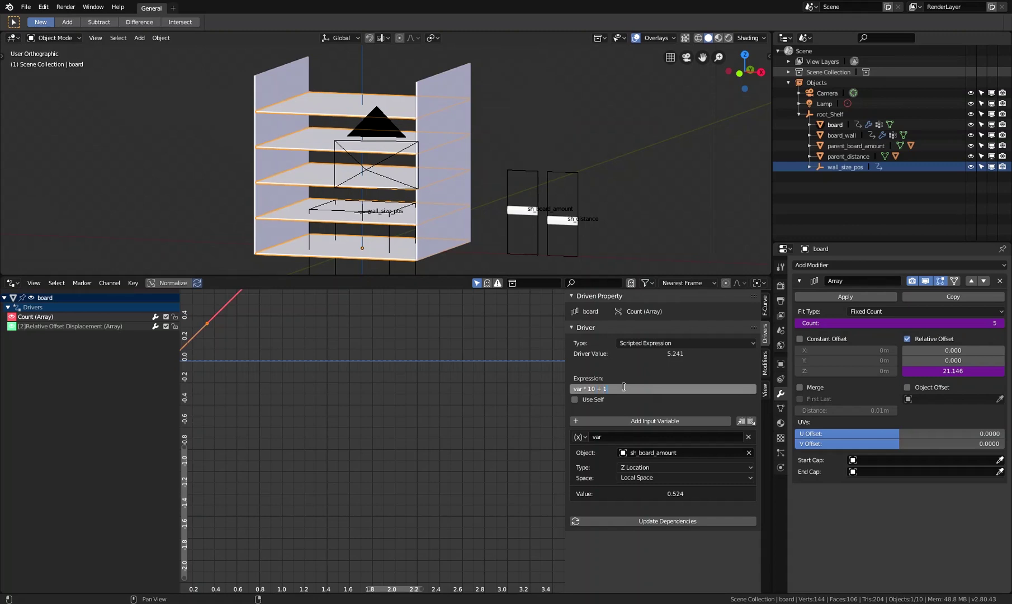
type("+ 1")
key("Return")
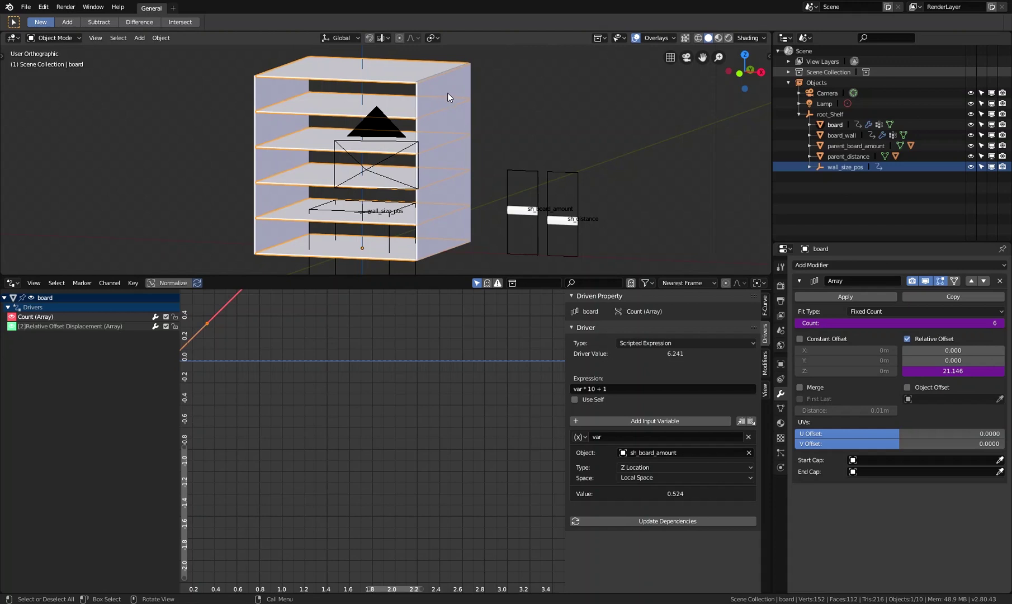
- Lower sh_board_amount until the closed shelf has five boards and raise sh_distance slightly
key("alt+a")
left_click(529, 212)
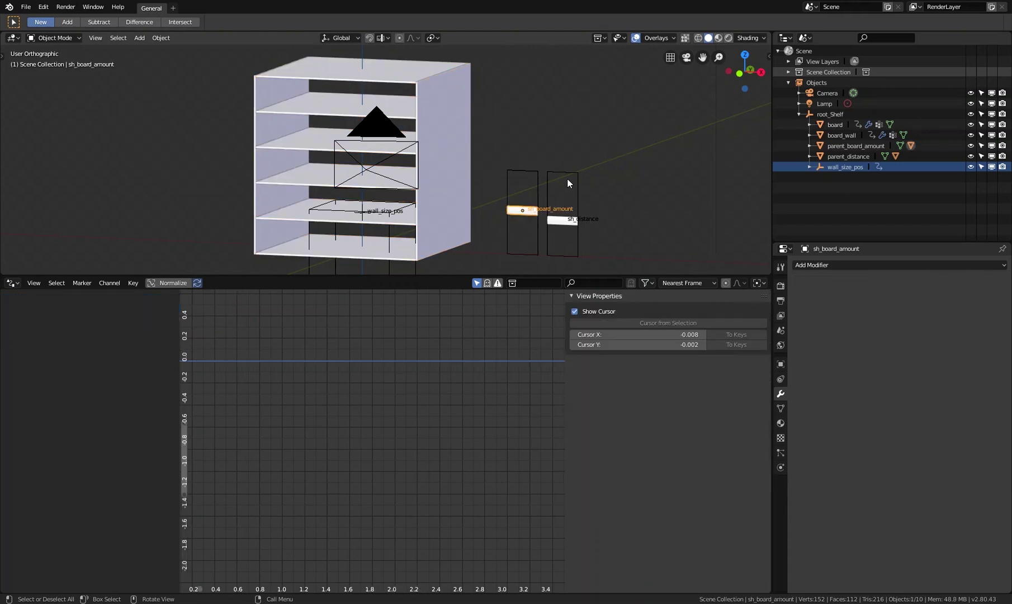
key("g")
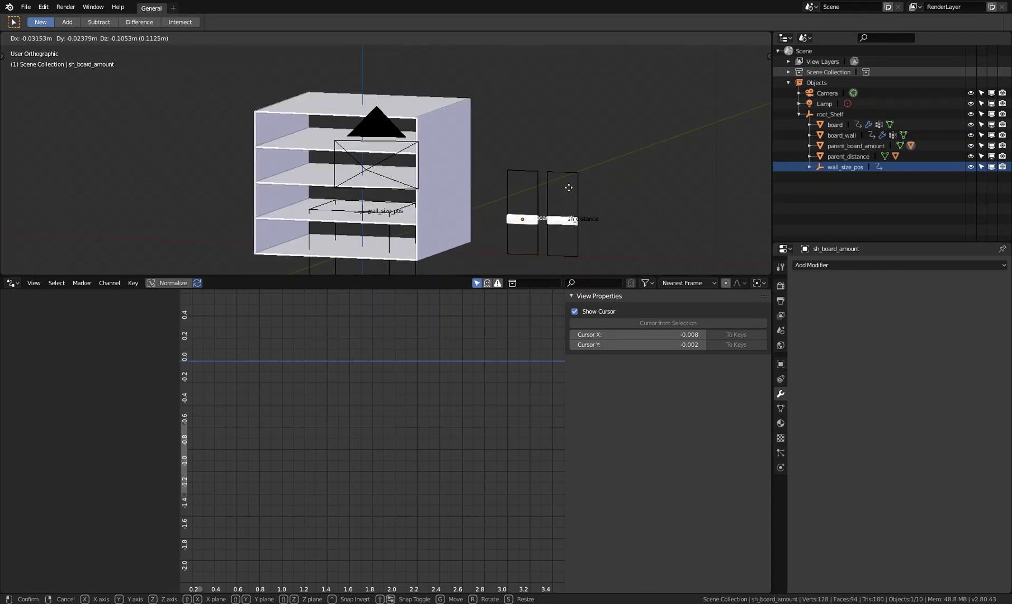
left_click(572, 224)
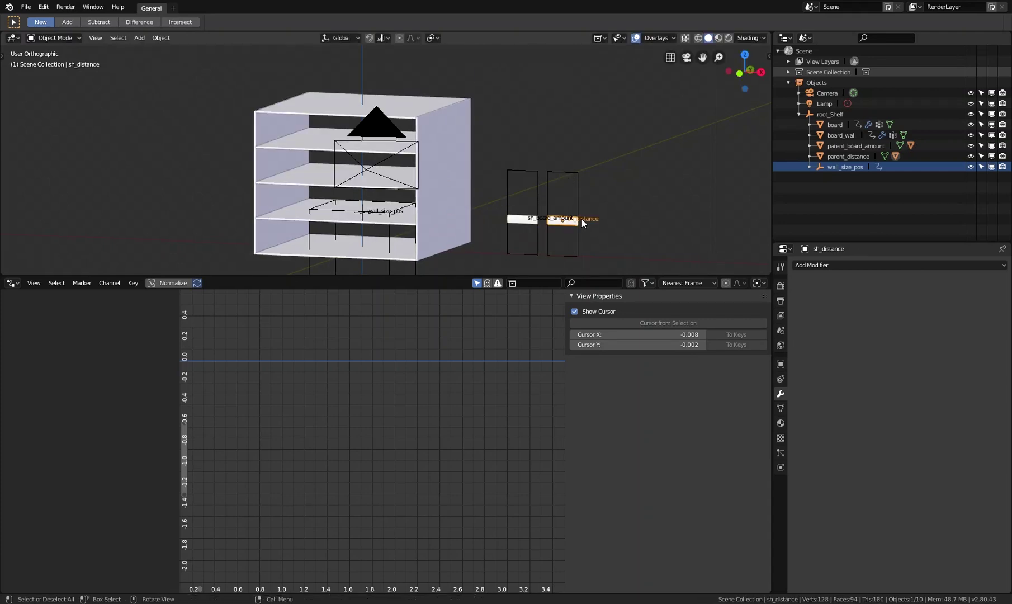
key("g")
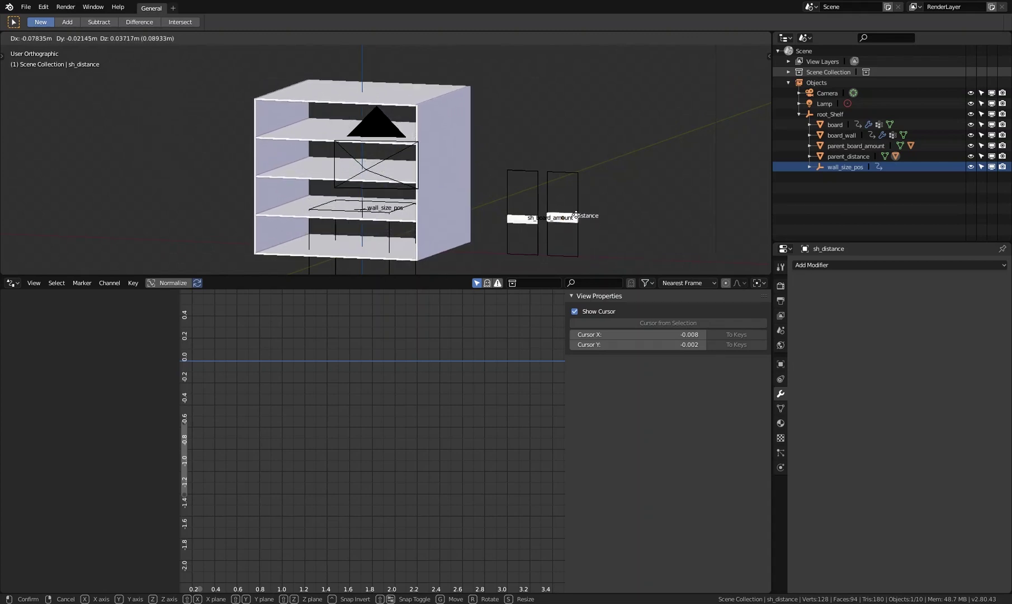
left_click(576, 215)
- Switch the 3D viewport to LookDev shading and turn off the overlays
mouse_move(458, 191)
middle_mouse_down()
mouse_move(415, 178)
mouse_move(474, 170)
mouse_move(423, 164)
mouse_move(442, 143)
mouse_move(471, 159)
mouse_move(377, 152)
mouse_move(527, 109)
middle_mouse_up()
left_click(718, 37)
left_click(636, 38)
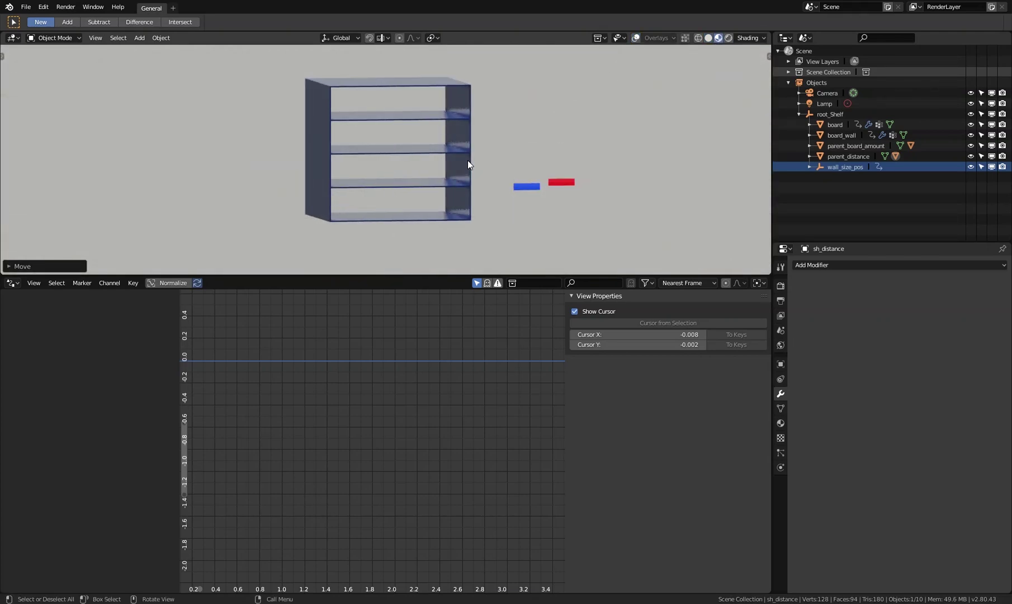
middle_click_drag(467, 160, 332, 214)
scroll(455, 182, "up", 5)
scroll(454, 182, "down", 4)
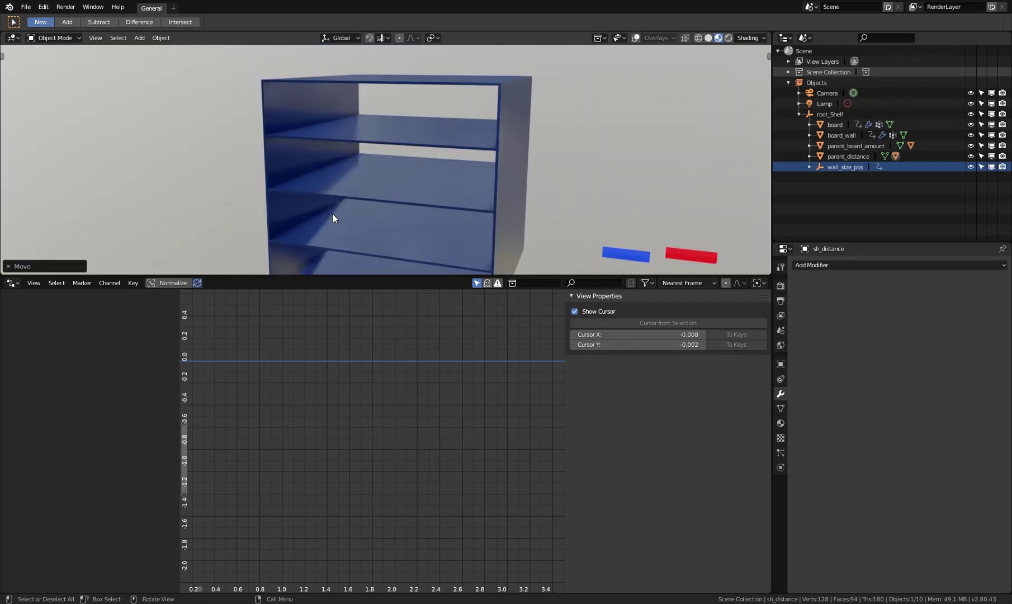
- Maximize the 3D viewport, lower sh_board_amount until the shelf has four boards, and raise sh_distance slightly
key("ctrl+space")
middle_click_drag(561, 315, 447, 249)
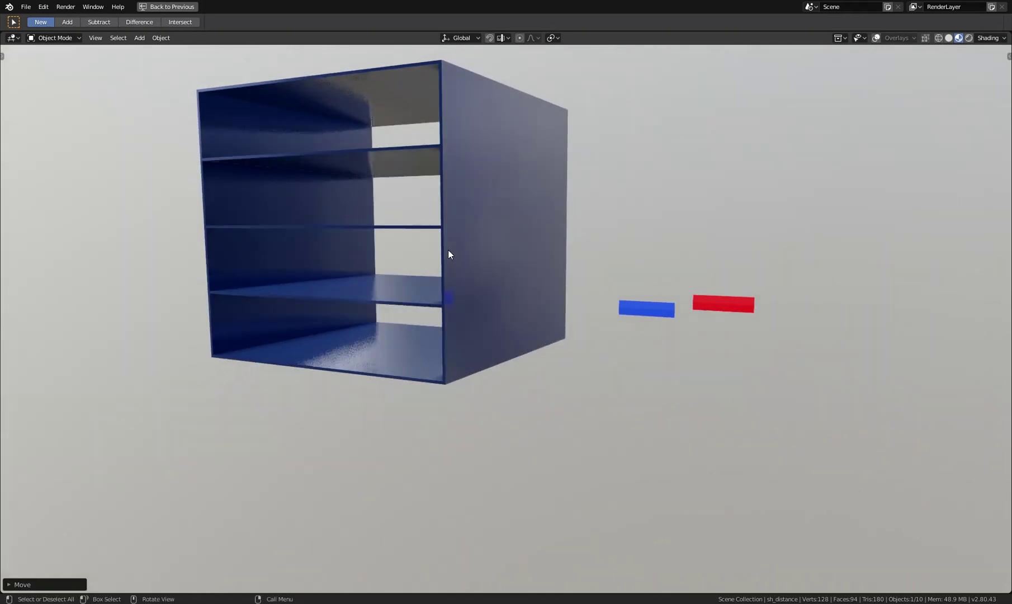
left_click(649, 307)
key("g")
left_click(715, 386)
left_click(755, 369)
key("g")
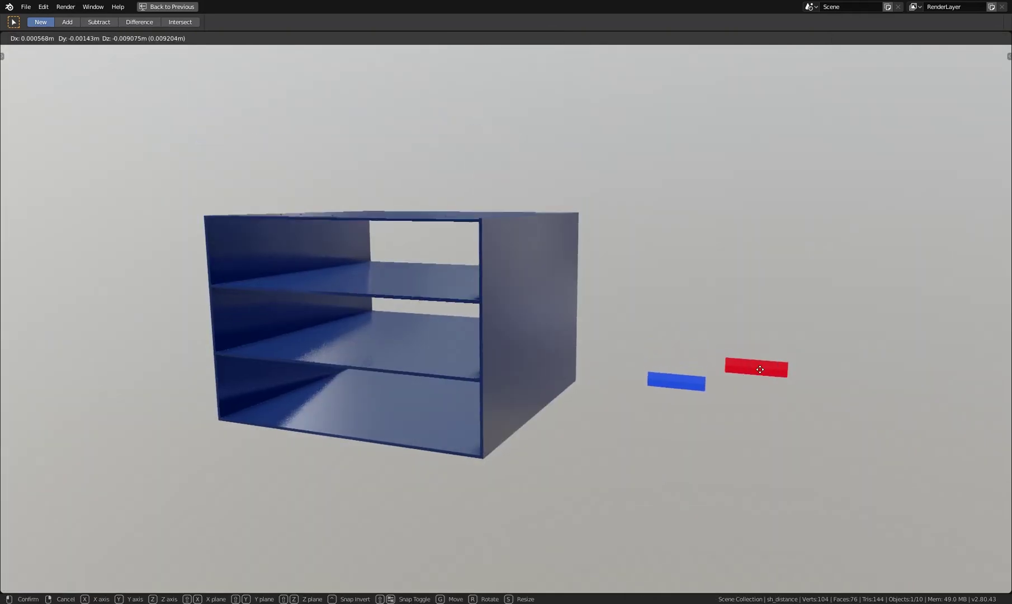
left_click(754, 378)
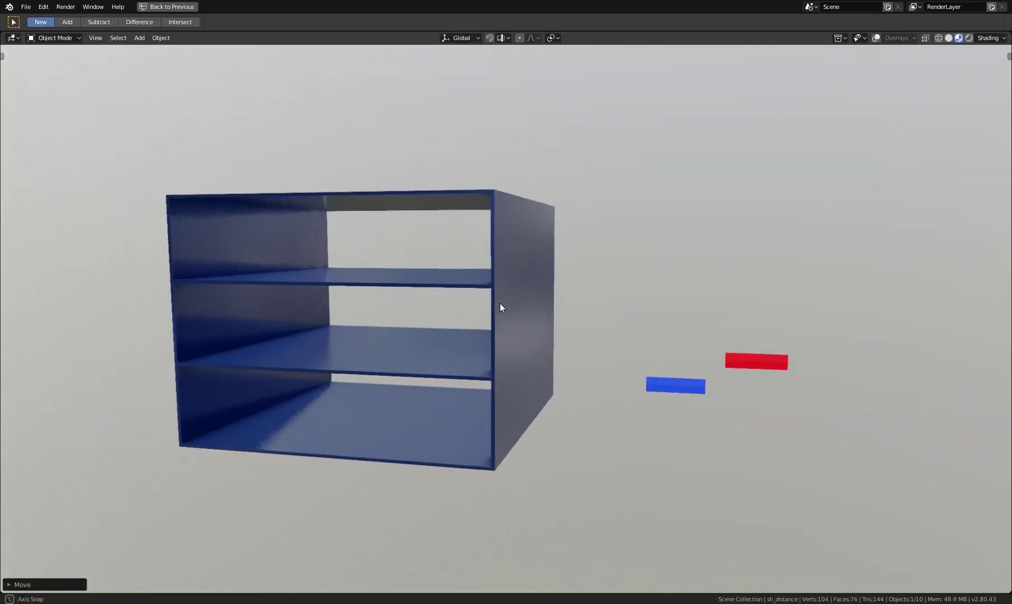
- Restore the multi-editor layout and expand the 3D viewport over the Graph Editor area
scroll(484, 318, "up", 1)
scroll(484, 317, "down", 1)
middle_click_drag(485, 322, 488, 332)
key("ctrl+space")
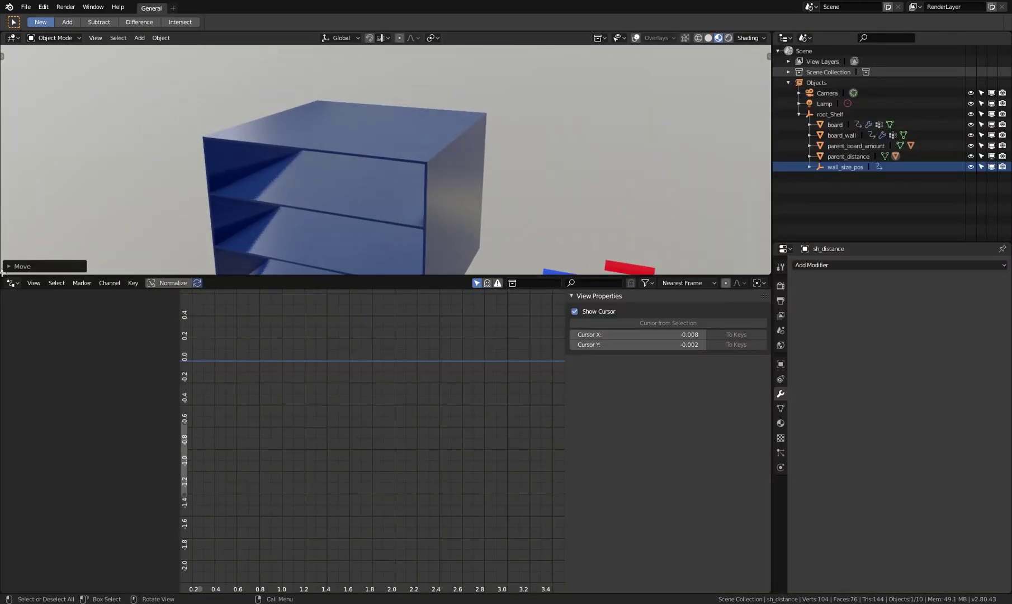
left_click_drag(2, 272, 440, 325)
mouse_move(440, 325)
middle_mouse_down()
mouse_move(455, 280)
mouse_move(464, 287)
mouse_move(437, 298)
mouse_move(441, 289)
mouse_move(440, 304)
middle_mouse_up()
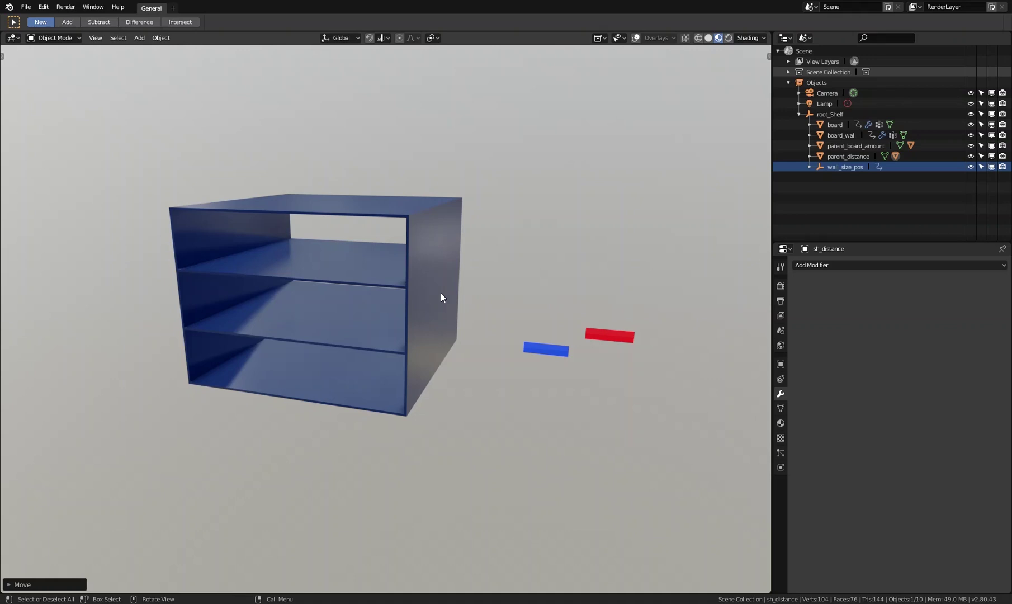
middle_click_drag(441, 294, 479, 302)
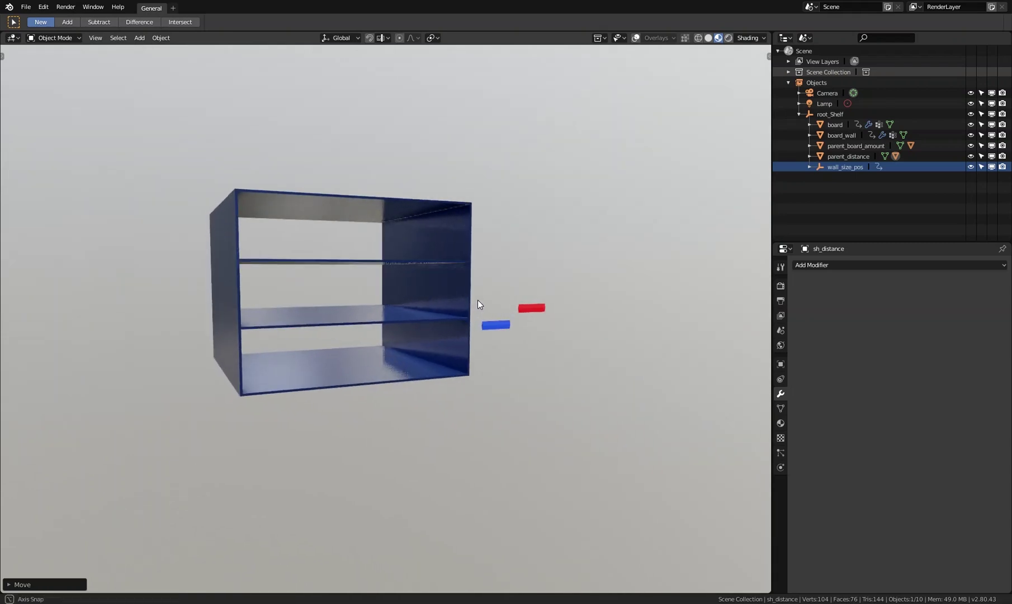